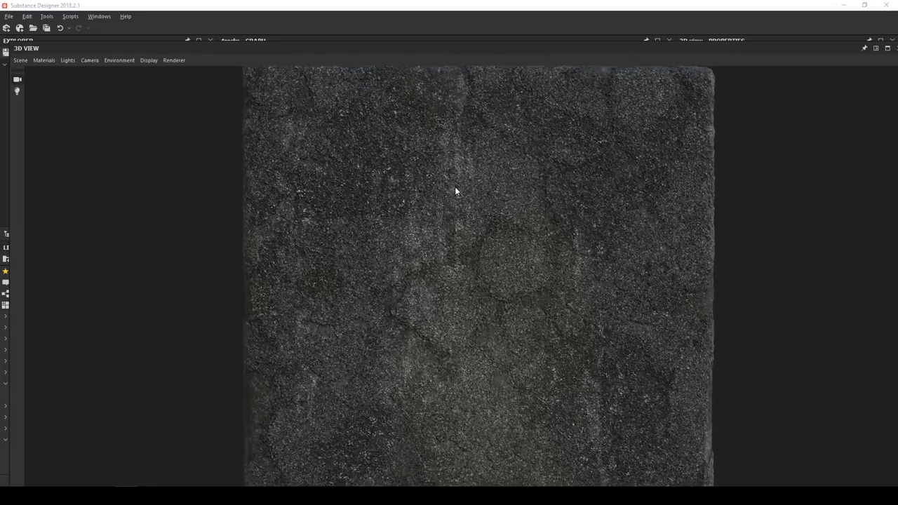
# Inspect the rocky asphalt material on the cube close up and from several angles, and restore the normal workspace layout
pyautogui.scroll(-2, 476, 199)
pyautogui.moveTo(476, 209); pyautogui.dragTo(531, 303)
pyautogui.scroll(5, 526, 321)
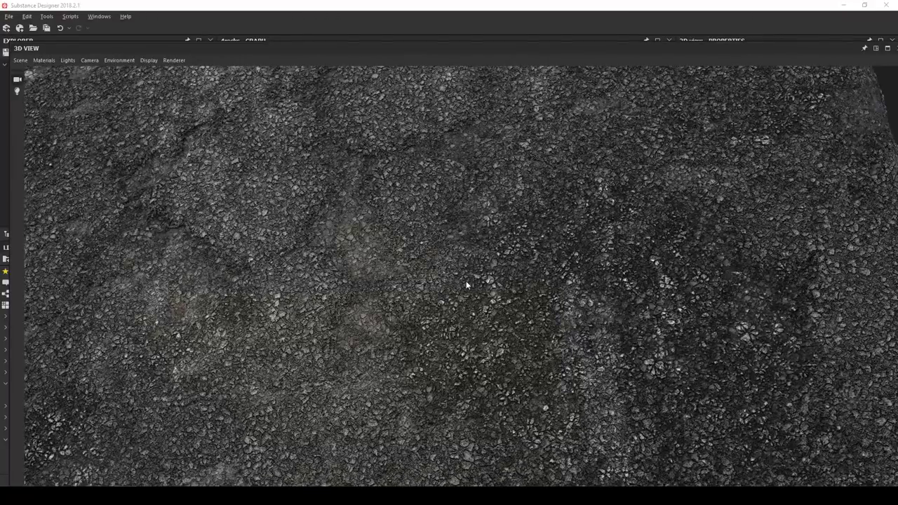
pyautogui.scroll(-5, 462, 279)
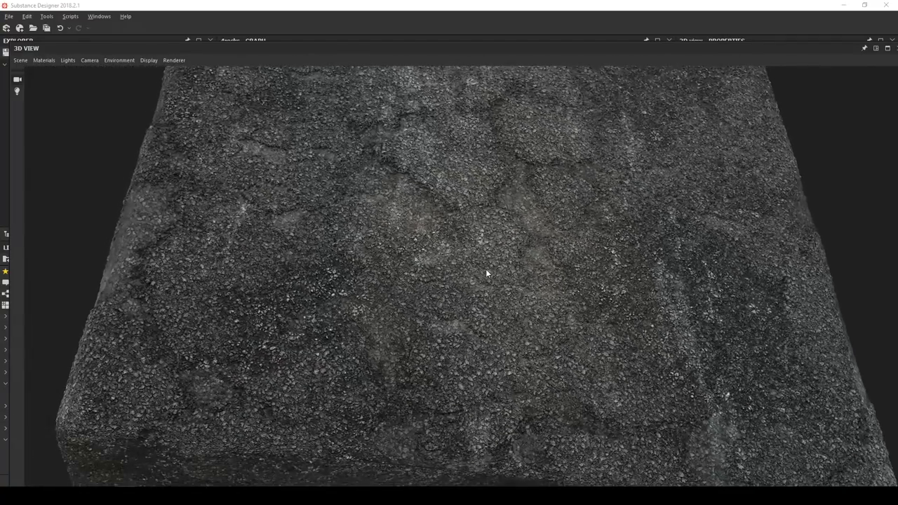
pyautogui.moveTo(487, 270); pyautogui.dragTo(534, 266)
pyautogui.click(887, 47)
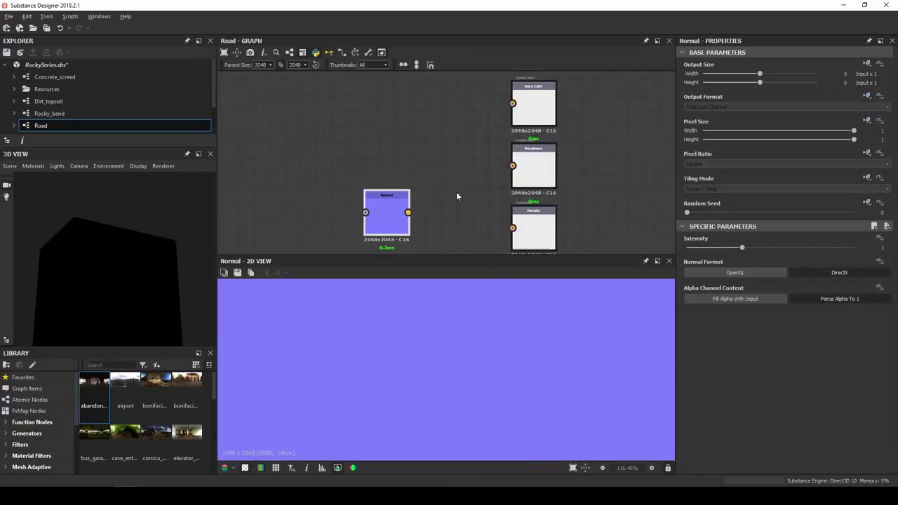
# Move the Normal node down and add a Uniform Color node in grayscale mode with level 73 above it
pyautogui.scroll(1, 507, 227)
pyautogui.moveTo(507, 226); pyautogui.dragTo(491, 170, button='middle')
pyautogui.click(499, 243)
pyautogui.moveTo(363, 159); pyautogui.dragTo(366, 211)
pyautogui.moveTo(337, 86); pyautogui.dragTo(371, 154, button='middle')
pyautogui.press('space')
pyautogui.write('uunif')
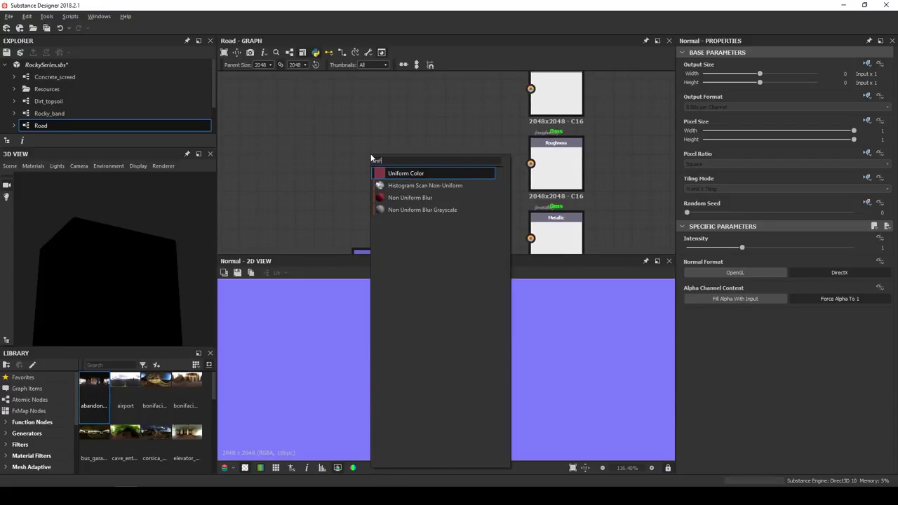
pyautogui.press('Return')
pyautogui.moveTo(756, 272); pyautogui.dragTo(761, 274)
# Connect the grey Uniform Color node to the Base Color and Roughness outputs
pyautogui.moveTo(441, 153); pyautogui.dragTo(436, 197, button='middle')
pyautogui.moveTo(382, 189); pyautogui.dragTo(535, 136)
pyautogui.moveTo(526, 208); pyautogui.dragTo(382, 189)
pyautogui.scroll(-3, 412, 178)
pyautogui.moveTo(413, 179); pyautogui.dragTo(413, 173, button='middle')
# Add a second Uniform Color node in grayscale mode, black, and connect it to the Metallic output
pyautogui.press('space')
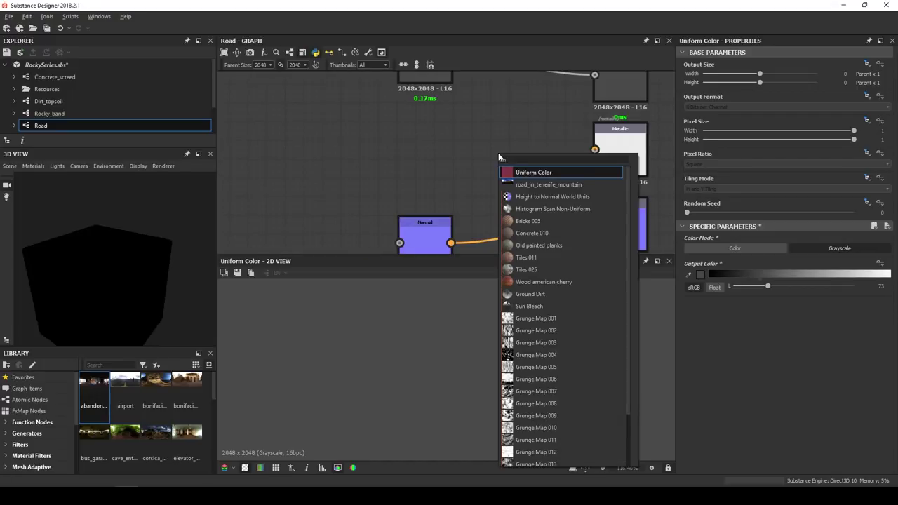
pyautogui.press('Return')
pyautogui.click(821, 250)
pyautogui.moveTo(527, 149); pyautogui.dragTo(595, 149)
# Feed the grey Uniform Color into the Normal node and the remaining outputs, and check the cube in the 3D view
pyautogui.scroll(-2, 459, 204)
pyautogui.click(458, 204)
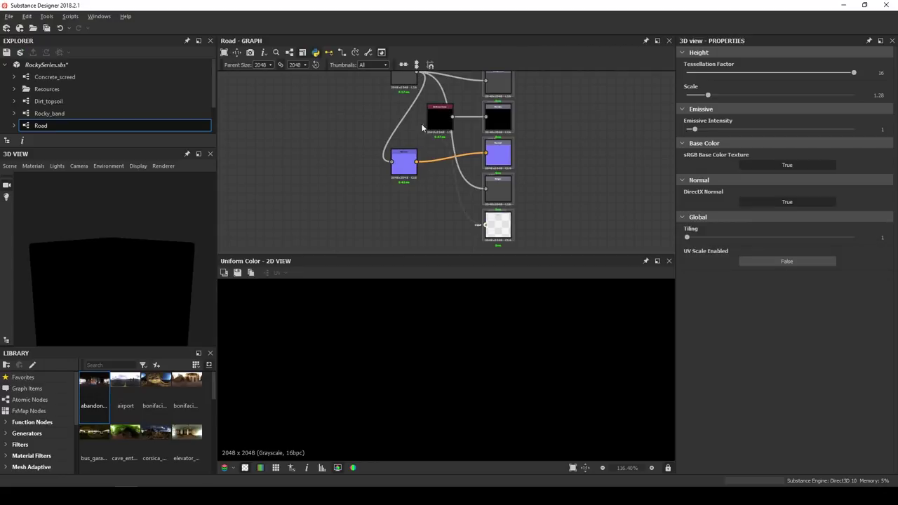
pyautogui.moveTo(415, 112); pyautogui.dragTo(408, 85)
pyautogui.moveTo(112, 245); pyautogui.dragTo(131, 273)
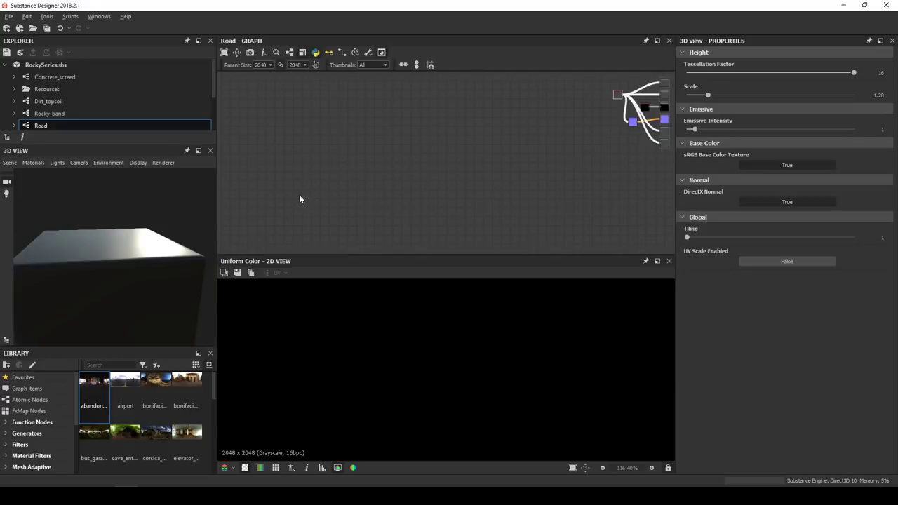
# Add a Cells 4 noise node in the empty area well before the output nodes
pyautogui.press('space')
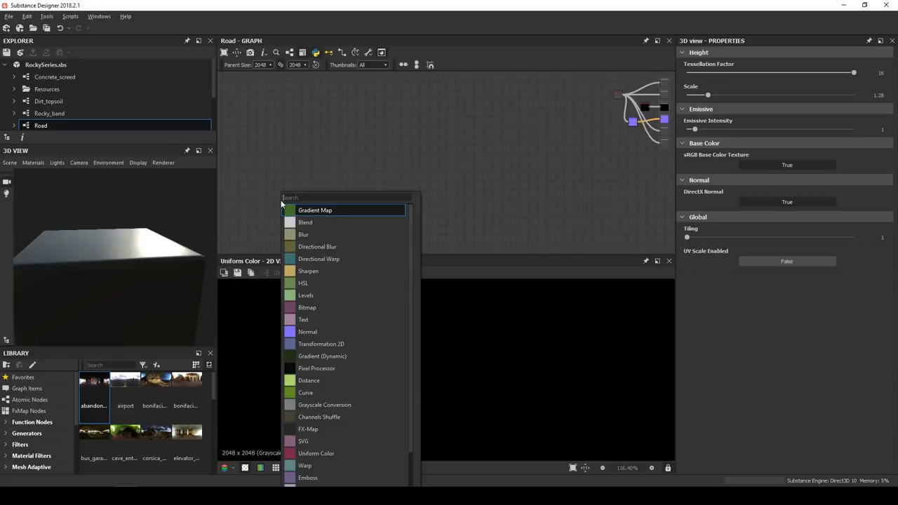
pyautogui.write('cell')
pyautogui.press('Down')
pyautogui.press('Down')
pyautogui.press('Down')
pyautogui.press('Return')
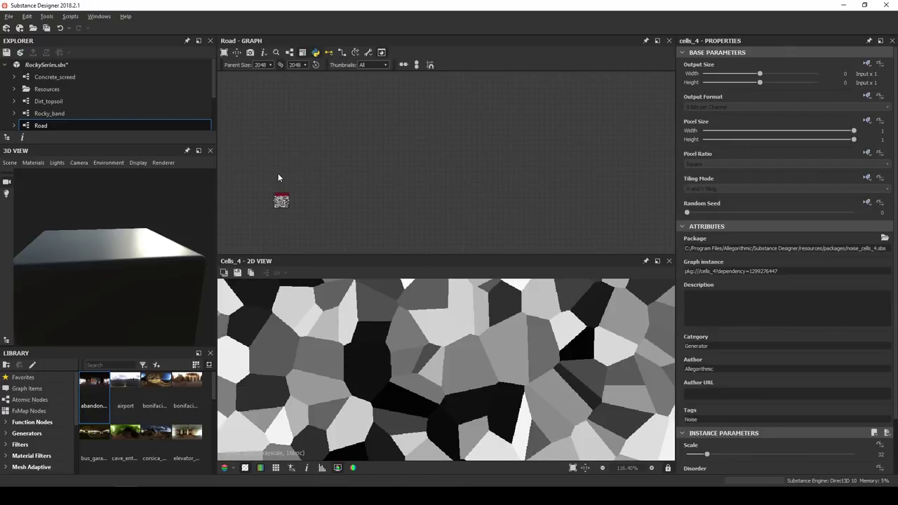
# Add a Cells 2 noise node directly below the Cells 4 node
pyautogui.press('space')
pyautogui.write('cell')
pyautogui.press('Down')
pyautogui.press('Return')
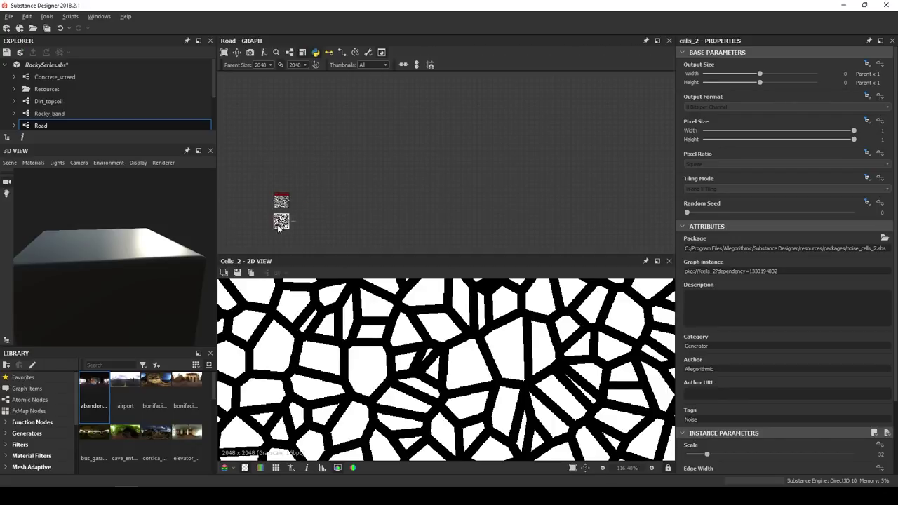
# Add a Blend node beside the two cell noises and set its blending mode to Multiply
pyautogui.press('space')
pyautogui.click(335, 223)
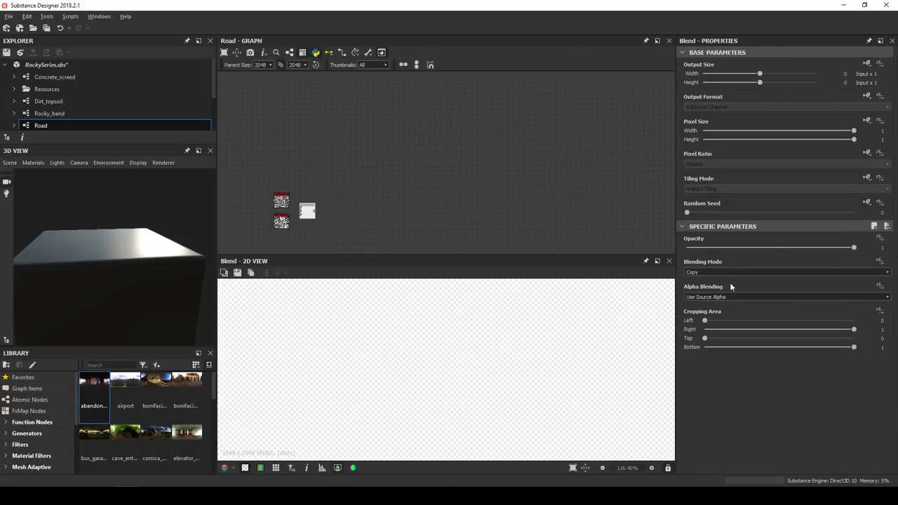
pyautogui.click(723, 272)
pyautogui.click(711, 302)
# Connect Cells 4 to the Blend's foreground and Cells 2 to its background, moving the Blend further away from them
pyautogui.scroll(5, 285, 221)
pyautogui.moveTo(286, 220); pyautogui.dragTo(429, 170, button='middle')
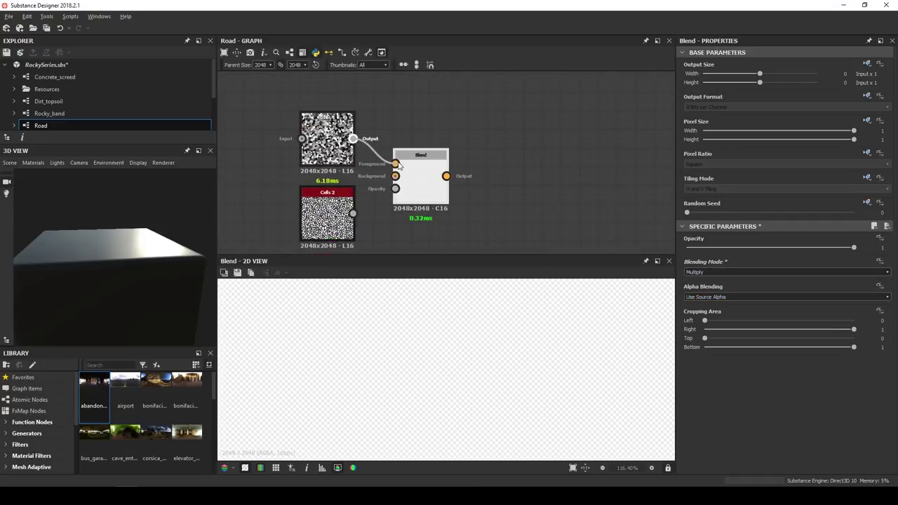
pyautogui.moveTo(398, 165); pyautogui.dragTo(490, 184)
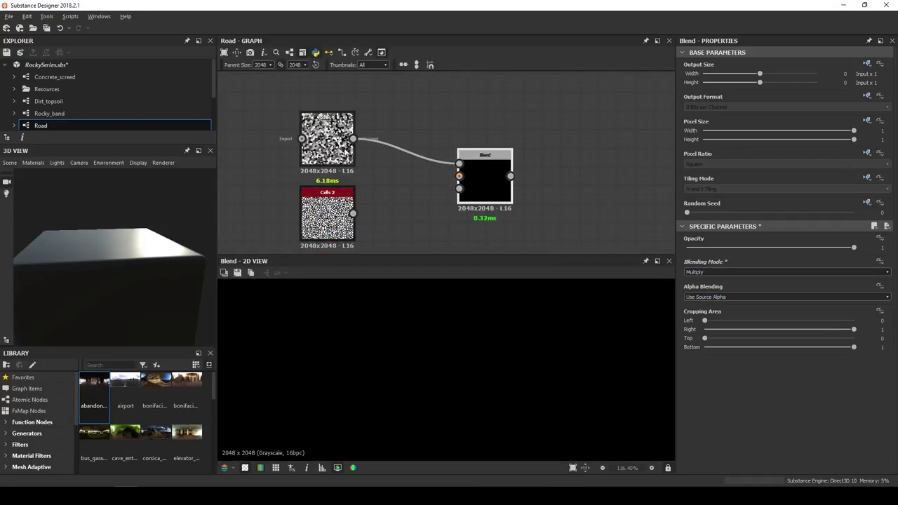
pyautogui.doubleClick(334, 149)
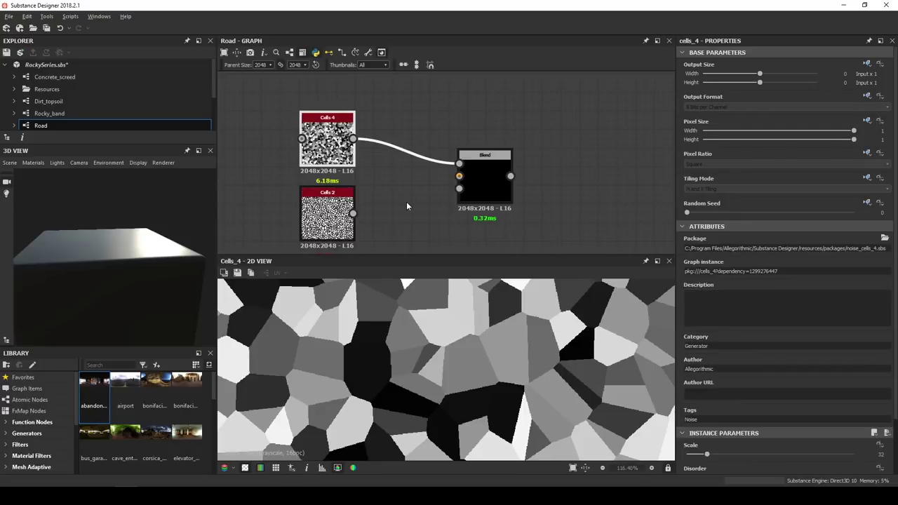
pyautogui.moveTo(458, 179); pyautogui.dragTo(459, 176)
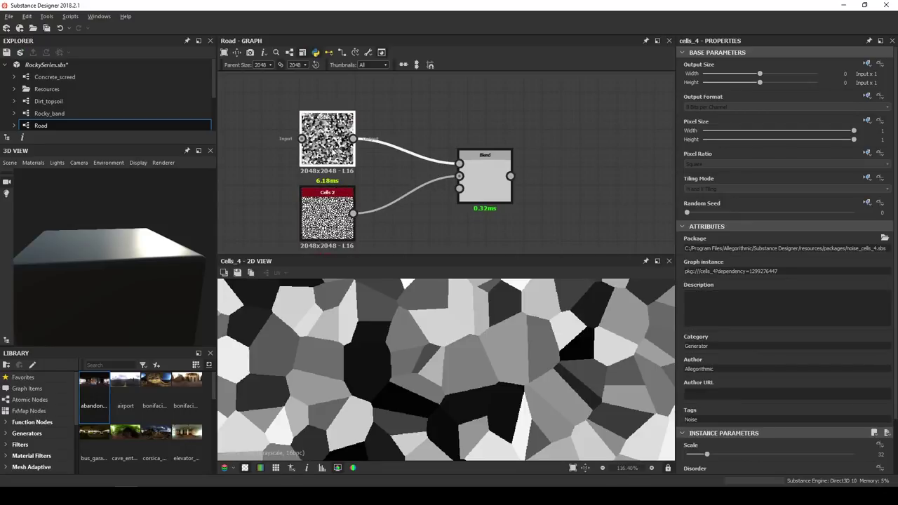
# Set the scale of Cells 4 to 240 and the scale of Cells 2 to 170
pyautogui.scroll(-3, 746, 373)
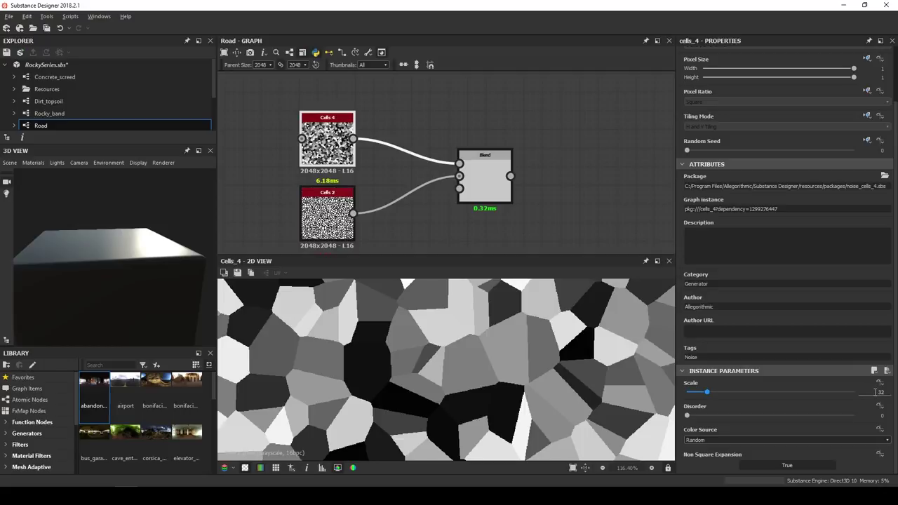
pyautogui.press('Return')
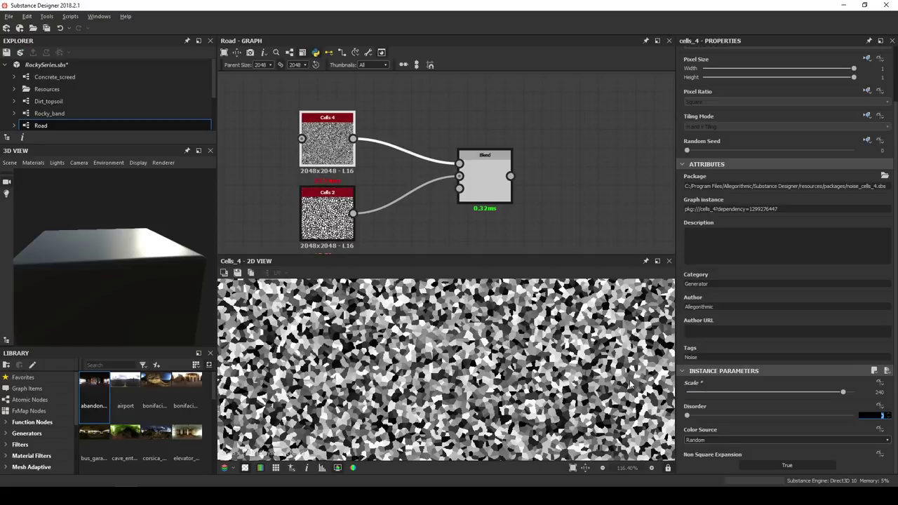
pyautogui.doubleClick(327, 214)
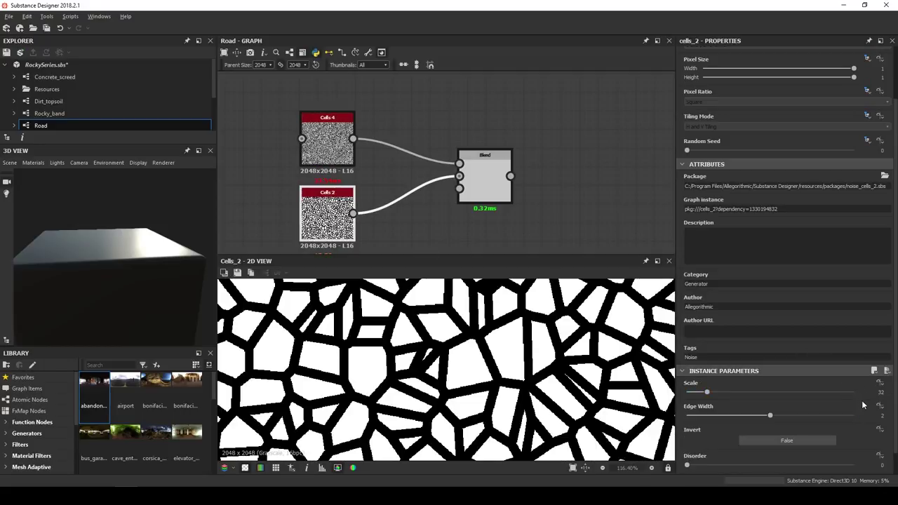
pyautogui.doubleClick(877, 392)
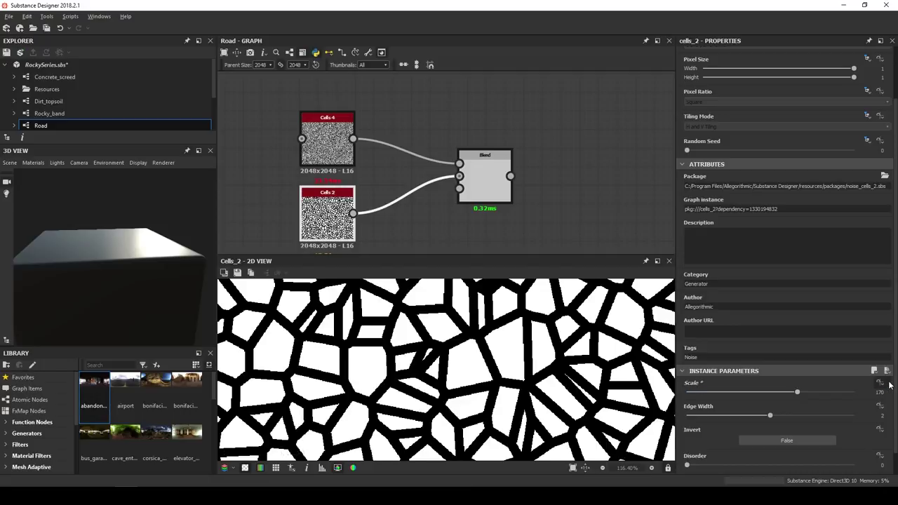
# Set the disorder of Cells 4 to 1 and preview the Blend result
pyautogui.doubleClick(346, 150)
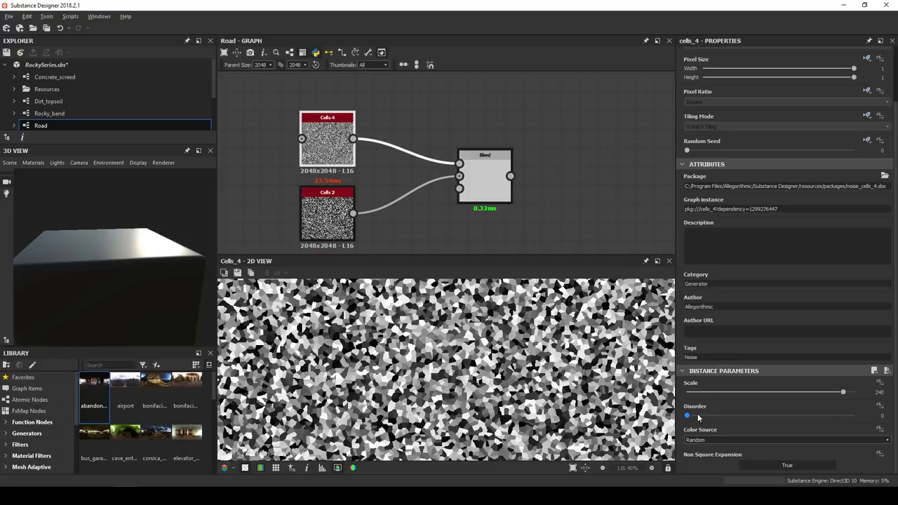
pyautogui.moveTo(699, 418); pyautogui.dragTo(872, 424)
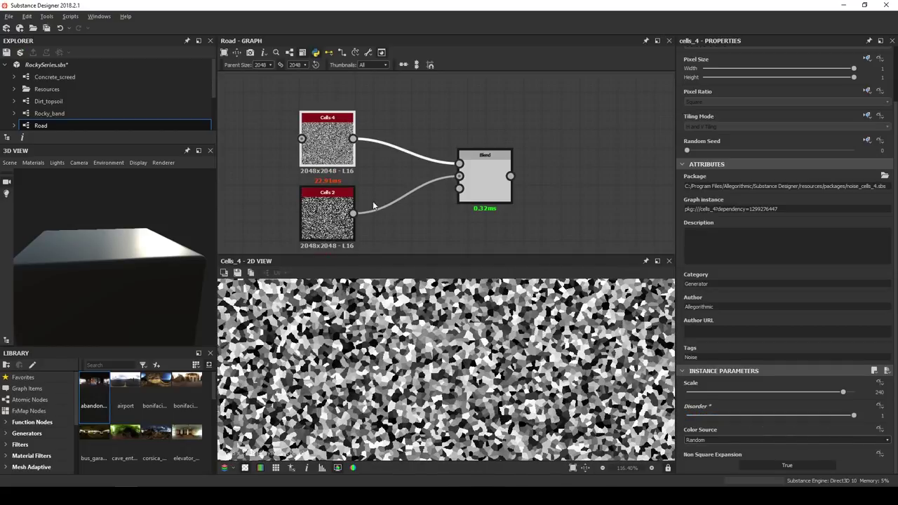
pyautogui.moveTo(372, 205); pyautogui.dragTo(354, 213)
pyautogui.doubleClick(484, 181)
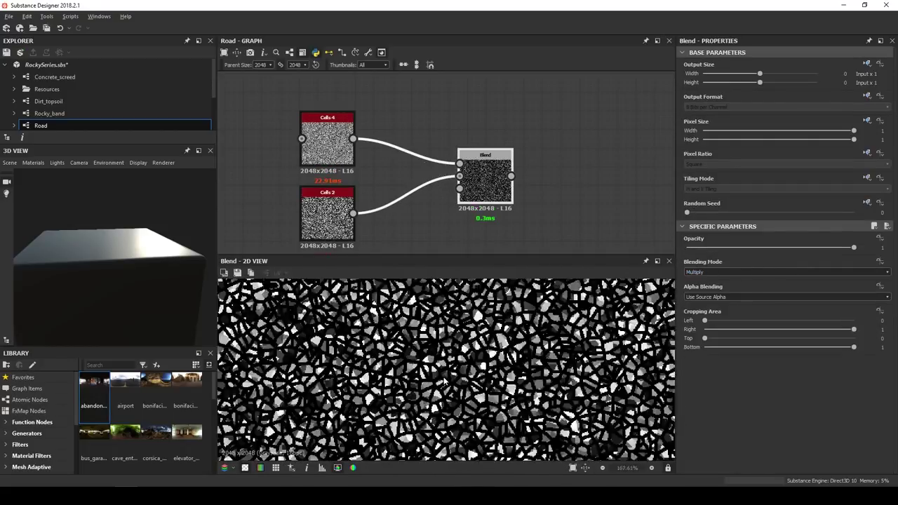
pyautogui.scroll(-5, 485, 348)
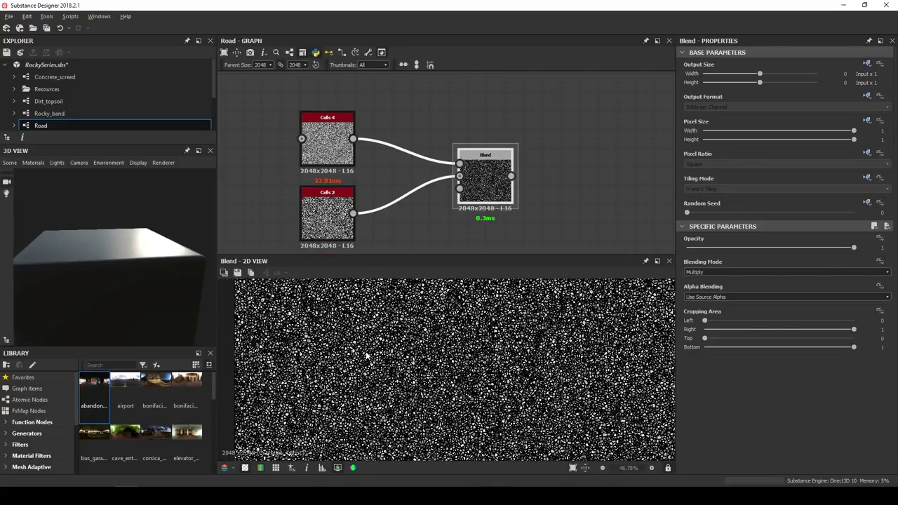
# Add a Slope Blur Grayscale node fed by the Blend and space it away from that node
pyautogui.scroll(6, 366, 356)
pyautogui.moveTo(493, 187); pyautogui.dragTo(425, 193, button='middle')
pyautogui.press('space')
pyautogui.write('slop')
pyautogui.press('Down')
pyautogui.press('Return')
pyautogui.moveTo(520, 194); pyautogui.dragTo(595, 194)
# Add a Fractal Sum 1 noise node and place it above Cells 4
pyautogui.moveTo(307, 110); pyautogui.dragTo(370, 180, button='middle')
pyautogui.click(338, 134)
pyautogui.press('space')
pyautogui.write('fractal')
pyautogui.press('Down')
pyautogui.press('Return')
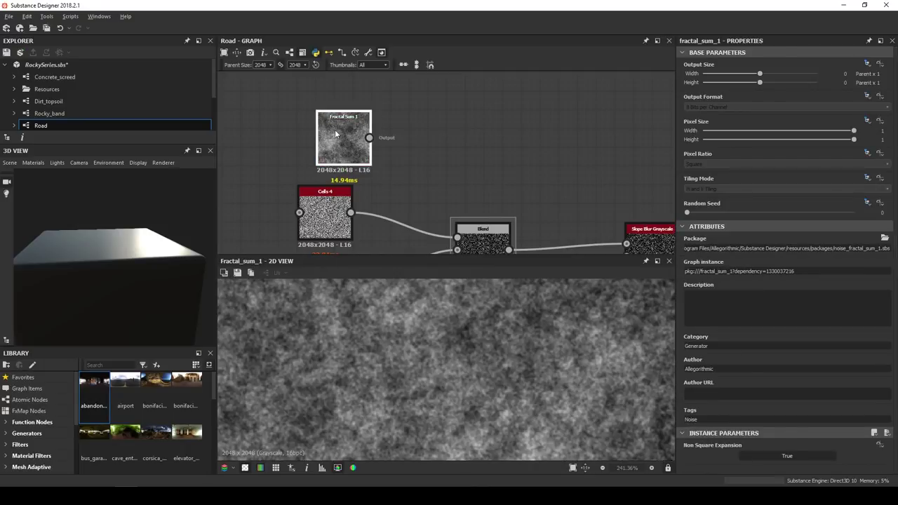
pyautogui.moveTo(338, 133); pyautogui.dragTo(319, 105)
# Set the Slope Blur to 32 samples, intensity 0.02 and Min mode, using Fractal Sum 1 as its slope input
pyautogui.scroll(-1, 495, 178)
pyautogui.moveTo(497, 174); pyautogui.dragTo(447, 140, button='middle')
pyautogui.doubleClick(585, 213)
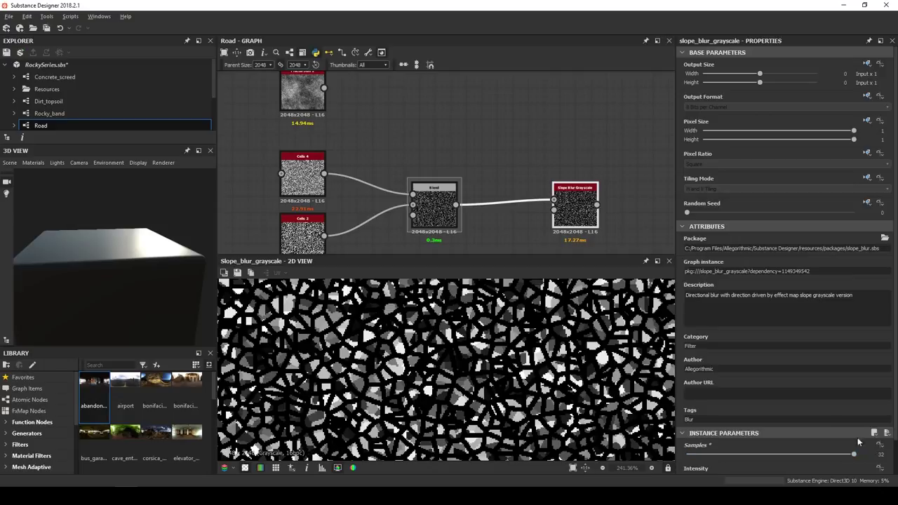
pyautogui.moveTo(765, 454); pyautogui.dragTo(843, 433)
pyautogui.scroll(-1, 870, 449)
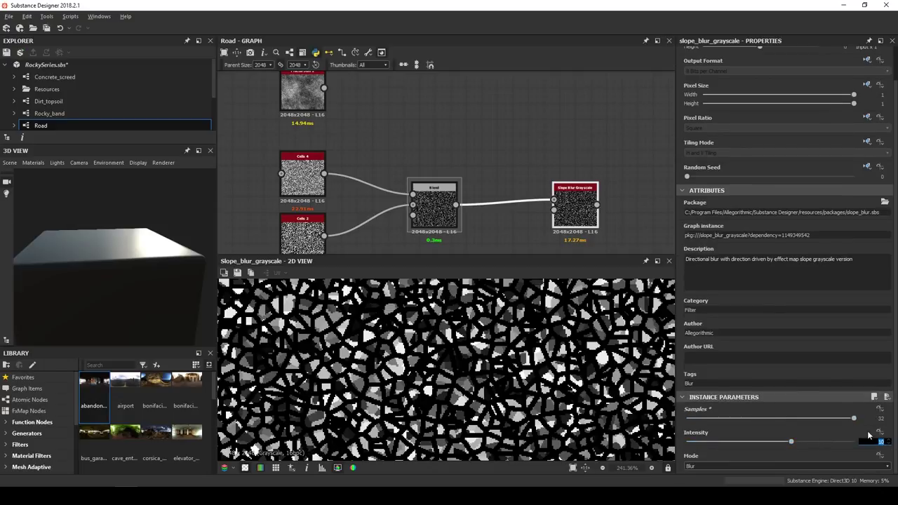
pyautogui.write('.02')
pyautogui.press('Return')
pyautogui.click(711, 467)
pyautogui.click(705, 480)
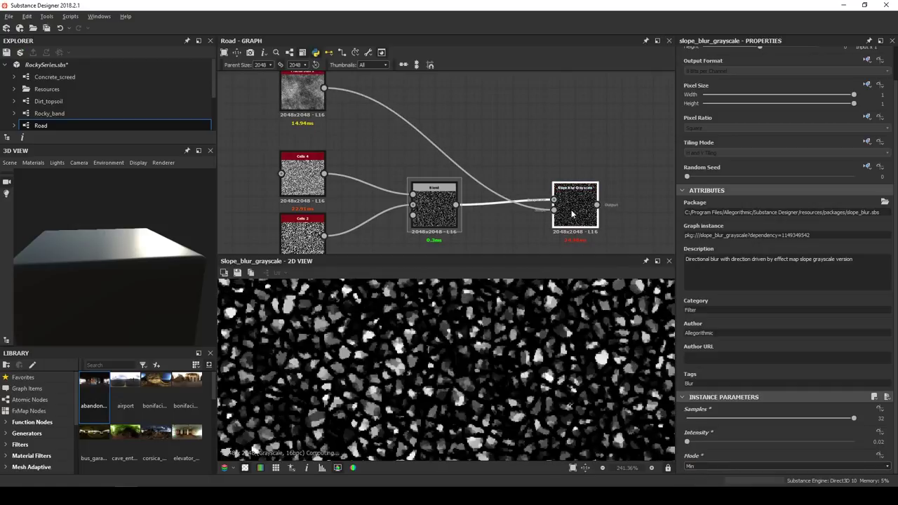
pyautogui.scroll(4, 430, 383)
pyautogui.scroll(-3, 448, 382)
# Add a Height Blend node and place it some distance after the Slope Blur
pyautogui.moveTo(493, 223); pyautogui.dragTo(328, 216, button='middle')
pyautogui.scroll(-2, 463, 191)
pyautogui.moveTo(464, 191); pyautogui.dragTo(440, 199, button='middle')
pyautogui.press('space')
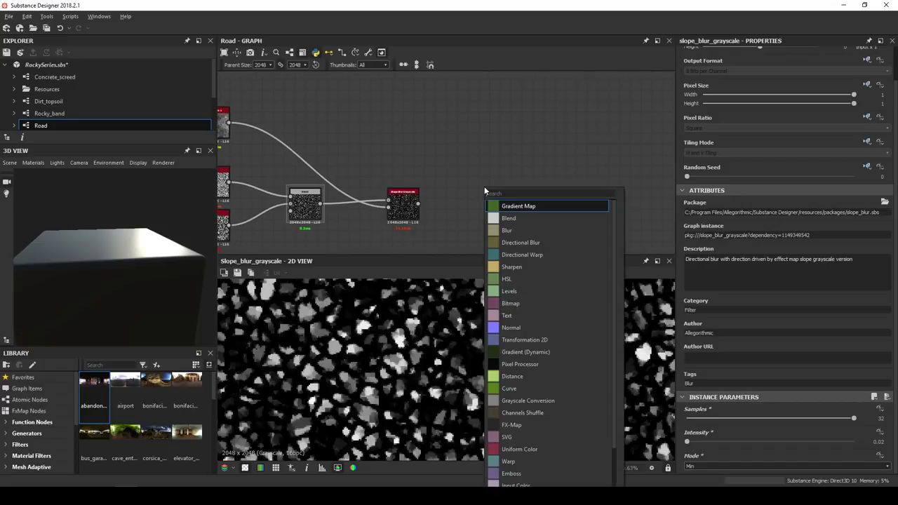
pyautogui.write('heigh')
pyautogui.press('Return')
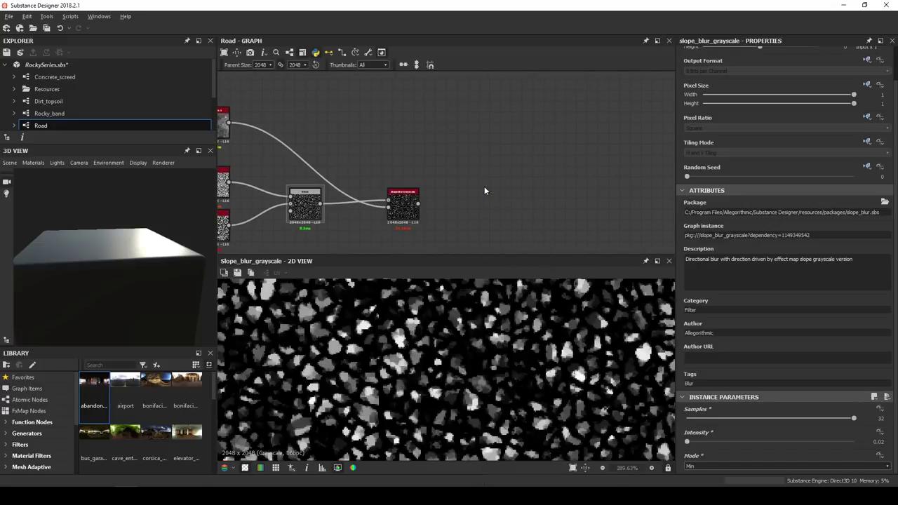
pyautogui.moveTo(482, 194); pyautogui.dragTo(548, 195)
# Add a Transformation 2D offset X 0.0556, Y 0.012, fed by the Slope Blur, and connect both nodes to the Height Blend
pyautogui.rightClick(399, 134)
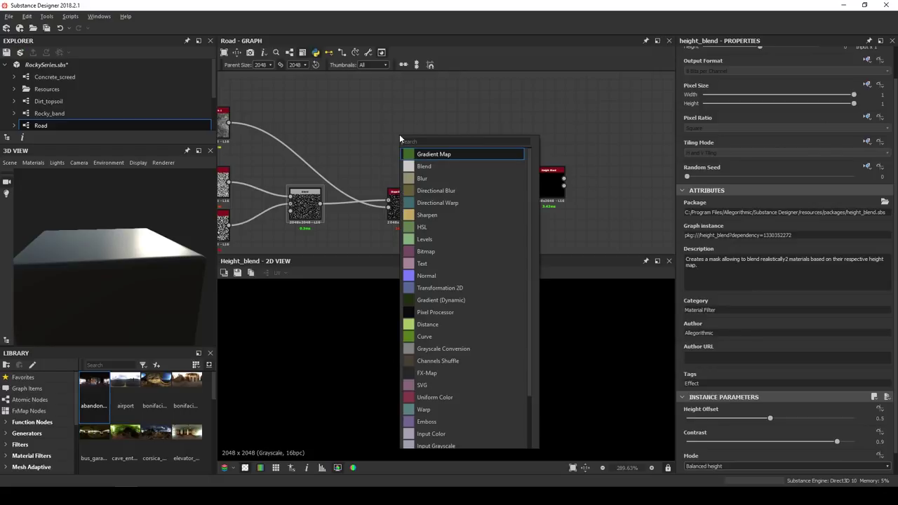
pyautogui.click(456, 275)
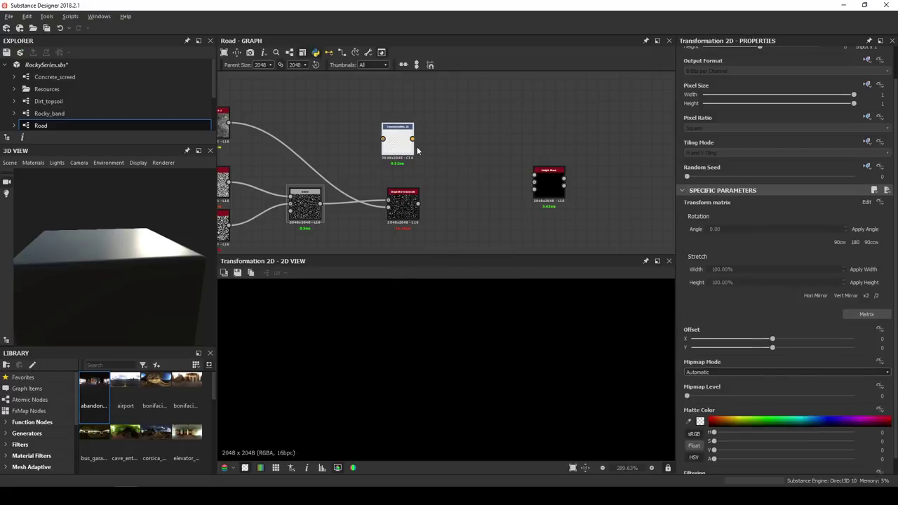
pyautogui.moveTo(404, 146); pyautogui.dragTo(468, 157)
pyautogui.scroll(1, 449, 205)
pyautogui.scroll(1, 441, 204)
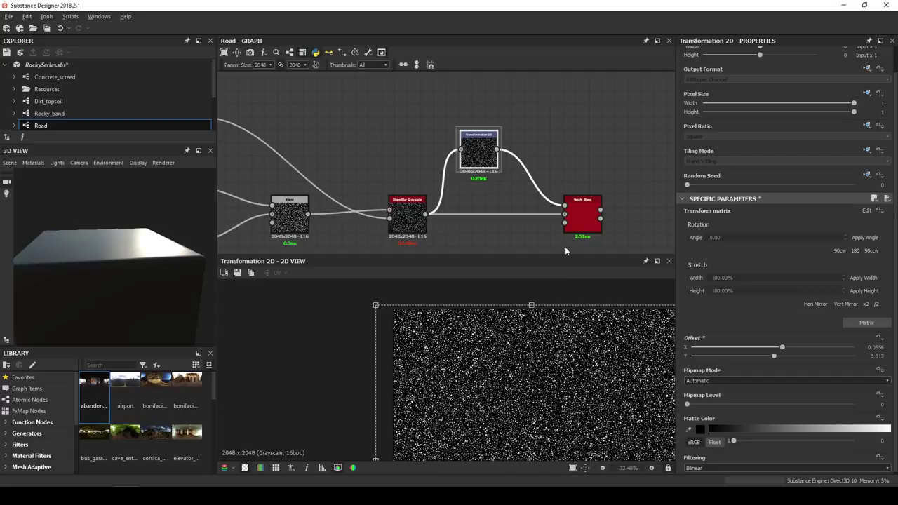
# Preview the Height Blend's blended height and mirror the Transformation 2D horizontally
pyautogui.doubleClick(582, 214)
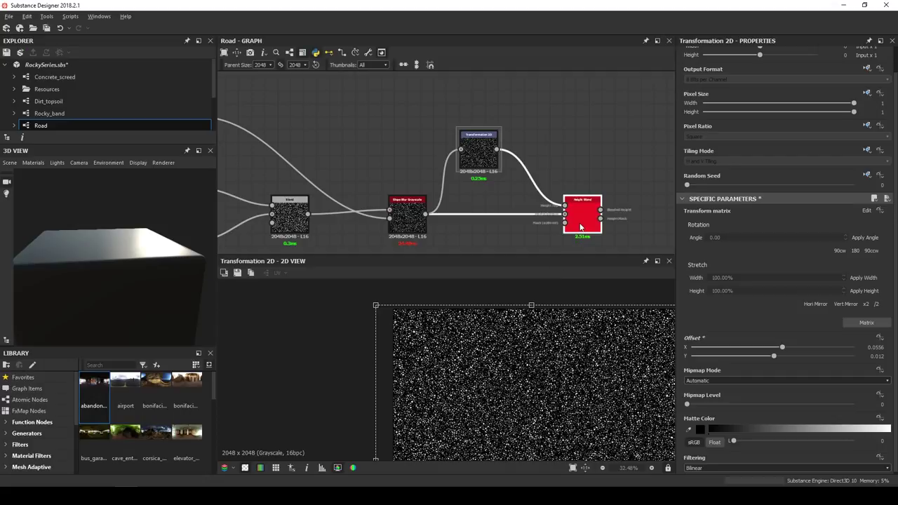
pyautogui.click(477, 159)
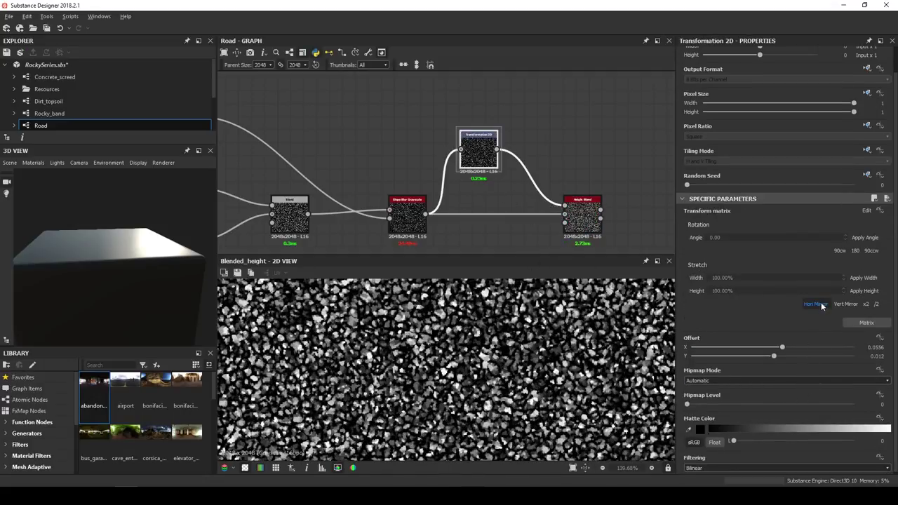
pyautogui.click(814, 304)
pyautogui.click(820, 306)
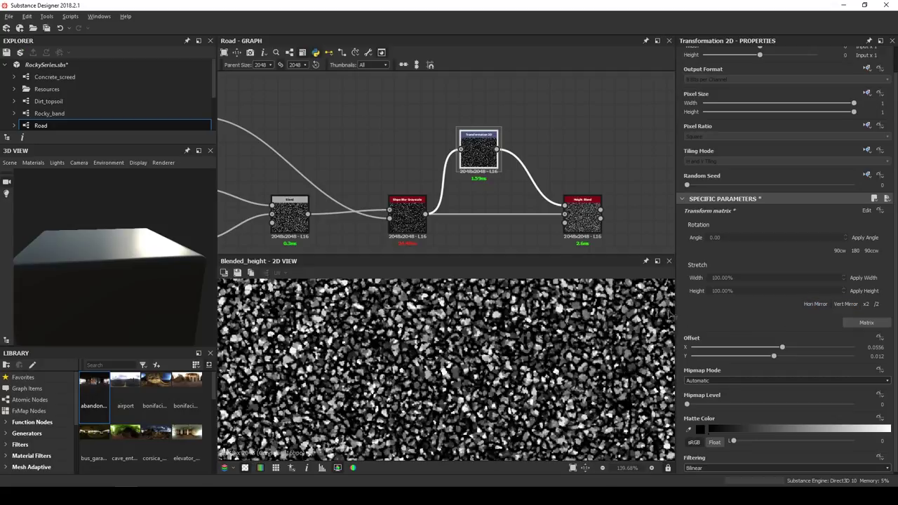
# Compare the Slope Blur's stone pattern with the Height Blend's blended height in the 2D preview
pyautogui.moveTo(490, 383); pyautogui.dragTo(498, 384)
pyautogui.scroll(-2, 538, 229)
pyautogui.scroll(3, 537, 229)
pyautogui.click(406, 223)
pyautogui.click(547, 219)
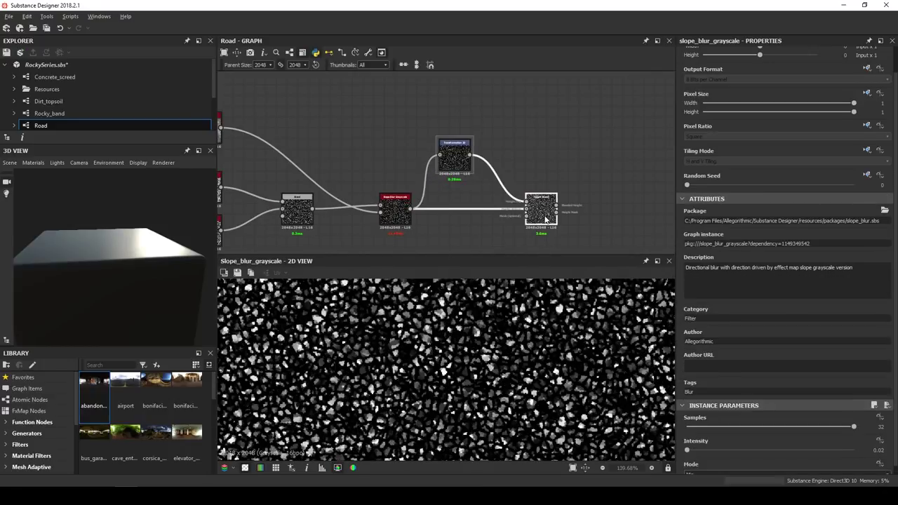
# Add a BnW Spots 2 noise node above the Fractal Sum 1 node
pyautogui.scroll(-2, 541, 207)
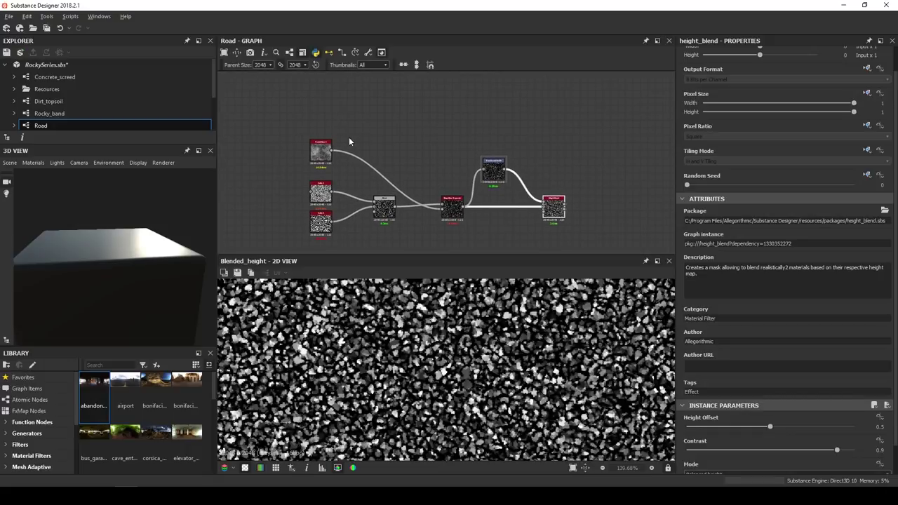
pyautogui.moveTo(473, 149); pyautogui.dragTo(579, 198, button='middle')
pyautogui.press('space')
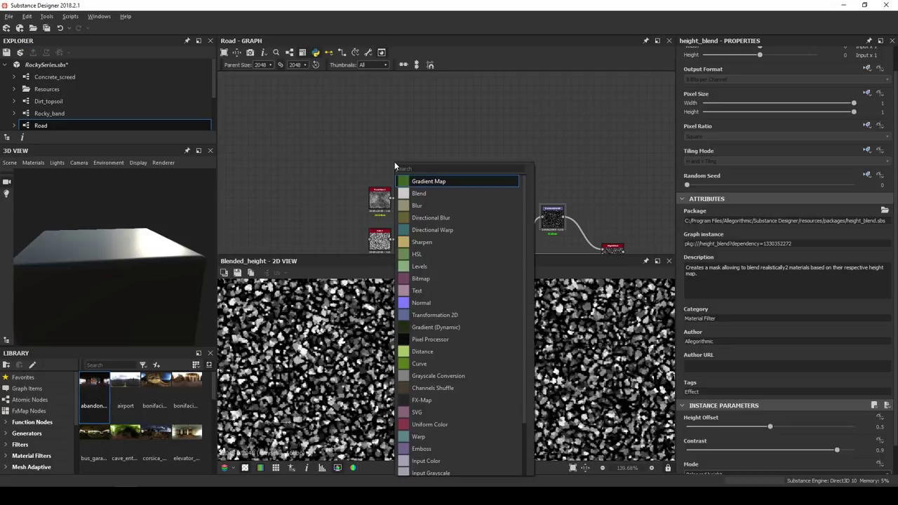
pyautogui.write('bnw')
pyautogui.press('Down')
pyautogui.press('Return')
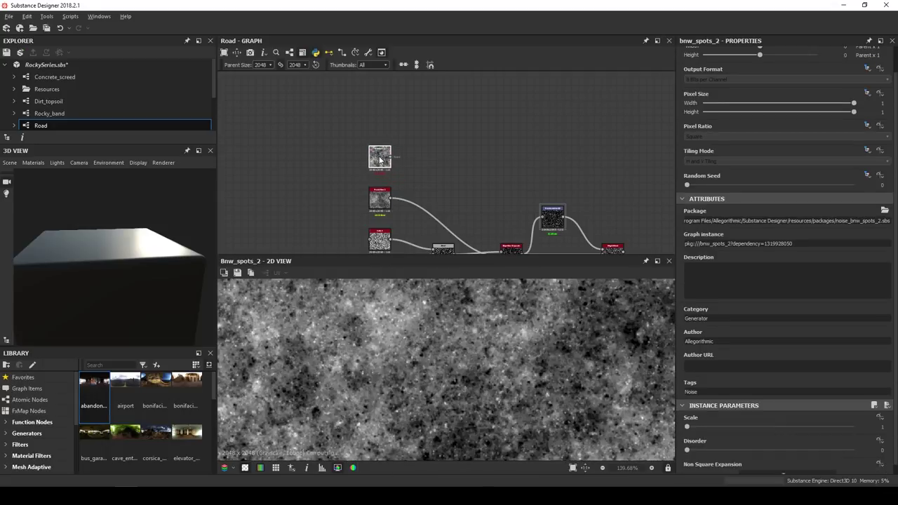
# Set the BnW Spots 2 scale to 8 and inspect the resulting noise in the 2D preview
pyautogui.scroll(-5, 541, 376)
pyautogui.scroll(1, 553, 369)
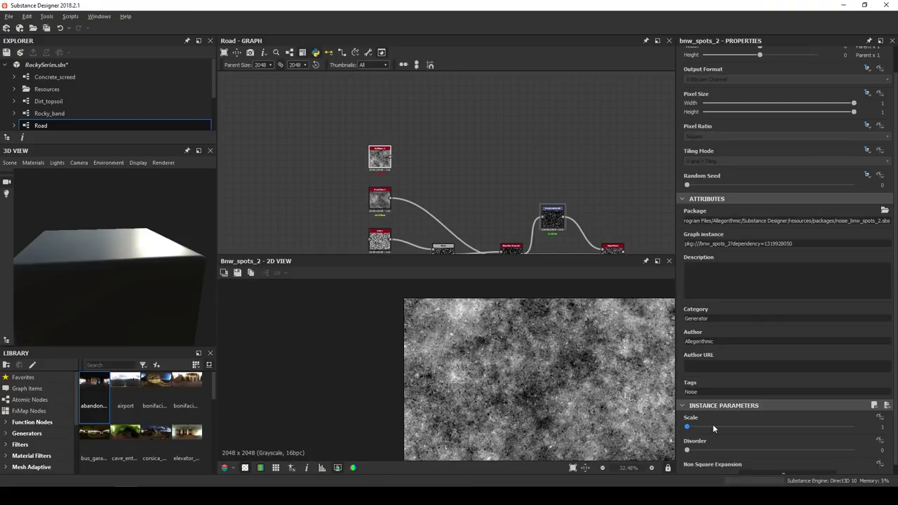
pyautogui.moveTo(712, 425); pyautogui.dragTo(886, 428)
pyautogui.scroll(5, 441, 311)
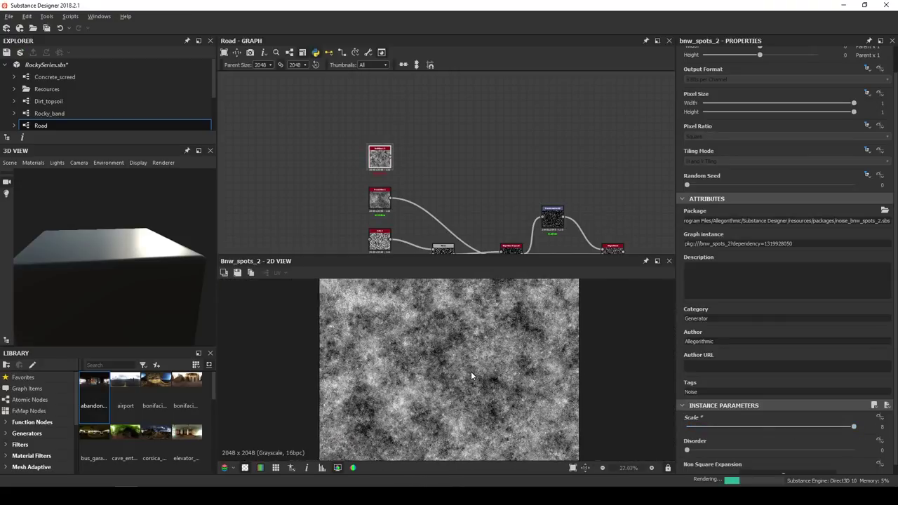
pyautogui.scroll(1, 460, 374)
pyautogui.scroll(-2, 434, 146)
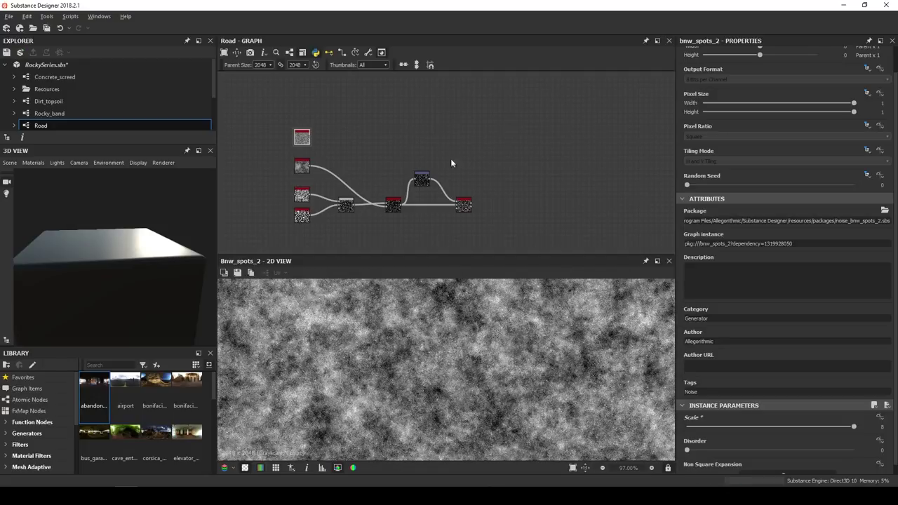
# Add a Height Blend after the noises, with BnW Spots 2 as its top height and Fractal Sum 1 as its bottom height
pyautogui.moveTo(329, 145); pyautogui.dragTo(344, 154, button='middle')
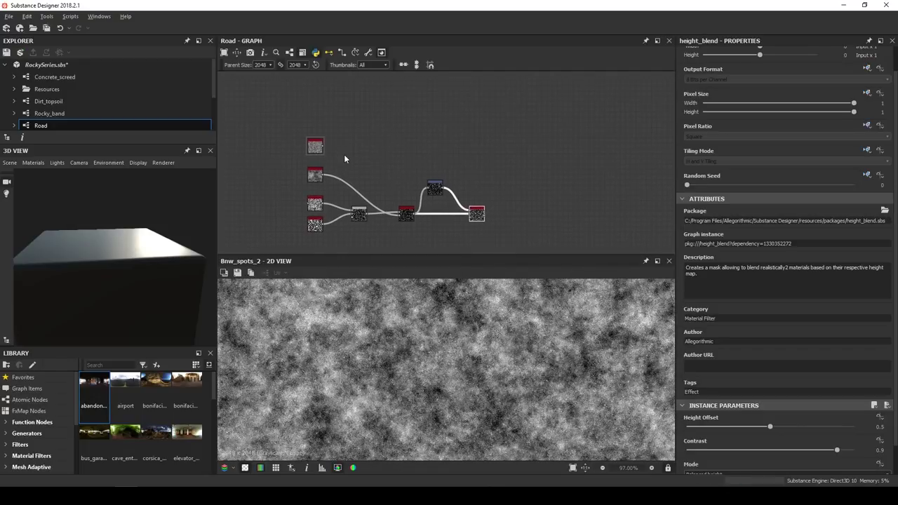
pyautogui.click(343, 154)
pyautogui.press('space')
pyautogui.write('height')
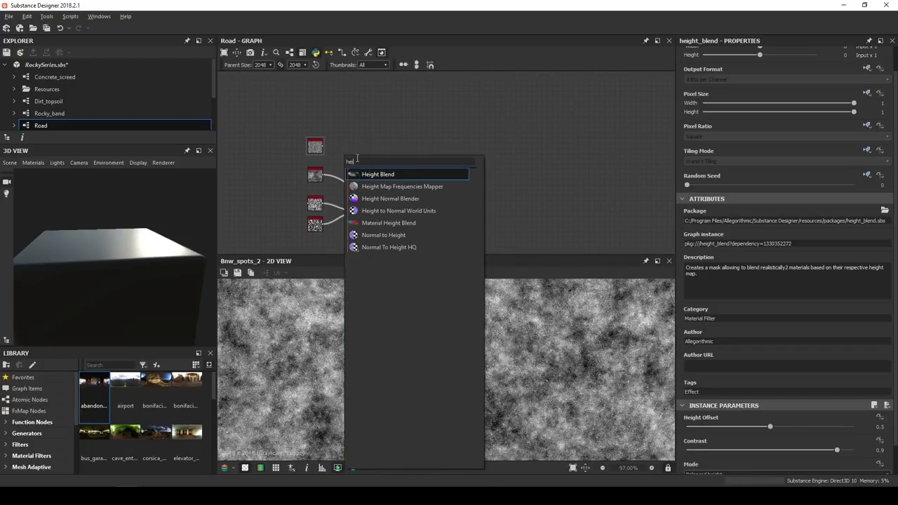
pyautogui.press('Return')
pyautogui.scroll(3, 316, 181)
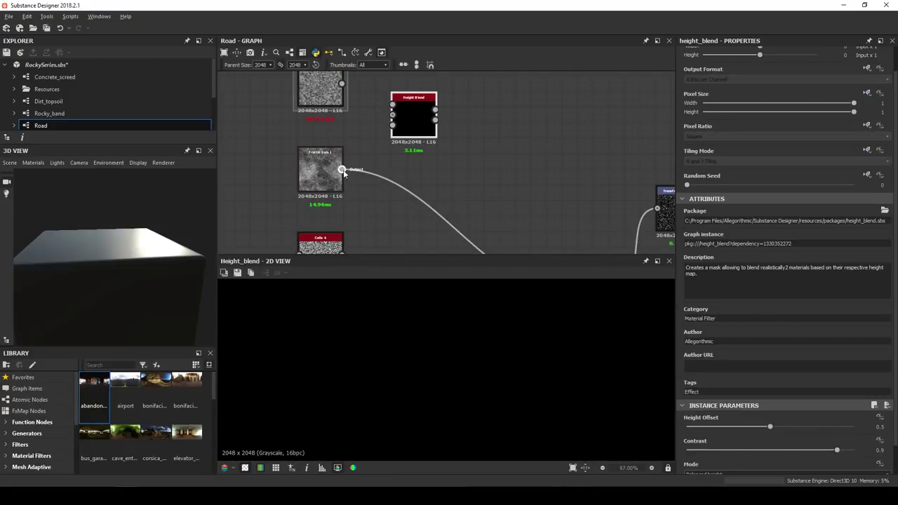
pyautogui.moveTo(400, 118); pyautogui.dragTo(393, 105)
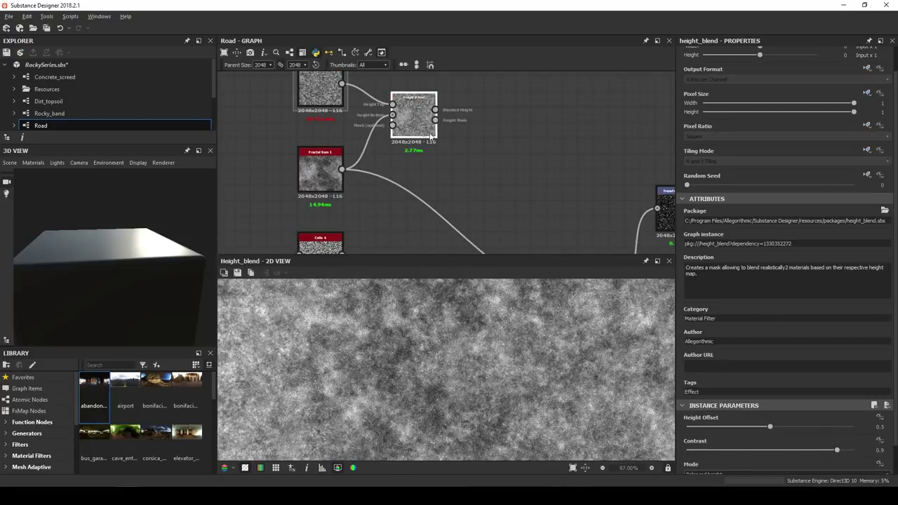
# Add a Histogram Range node some distance after the noise Height Blend
pyautogui.scroll(-5, 351, 105)
pyautogui.press('space')
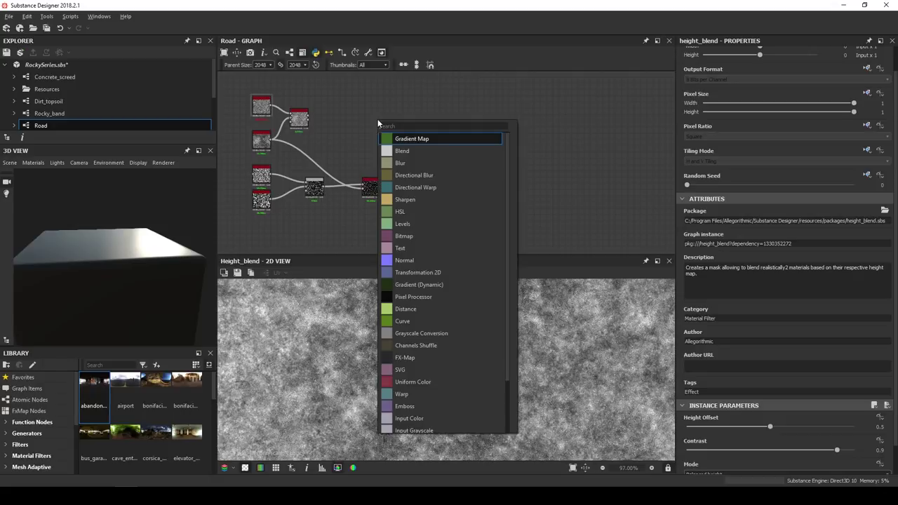
pyautogui.write('hs')
pyautogui.press('Down')
pyautogui.press('Up')
pyautogui.press('Return')
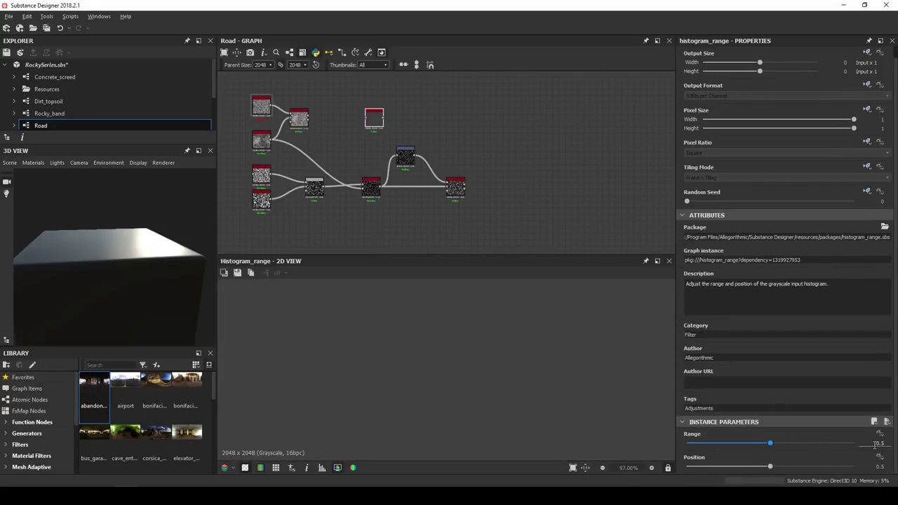
# Set the Histogram Range's range to 0.1 and its position to 0.3
pyautogui.click(875, 444)
pyautogui.write('0.1')
pyautogui.press('Tab')
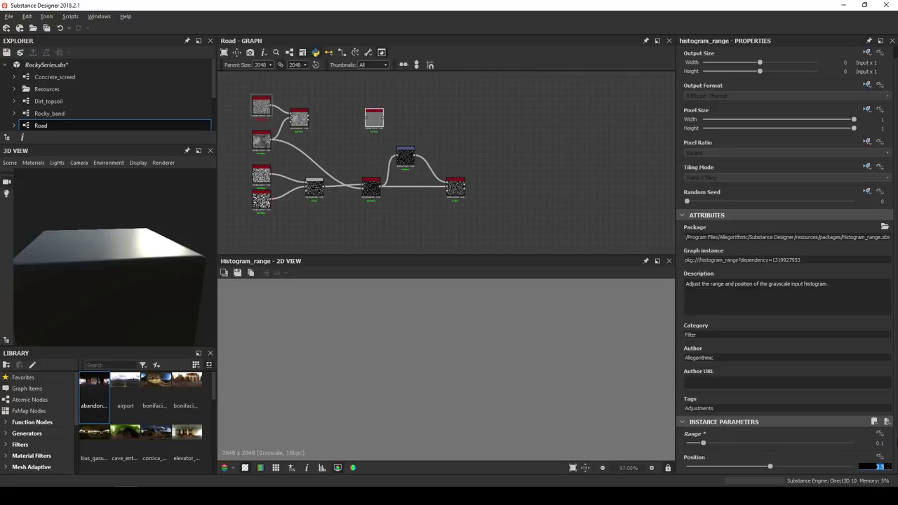
pyautogui.write('0.3')
pyautogui.press('Return')
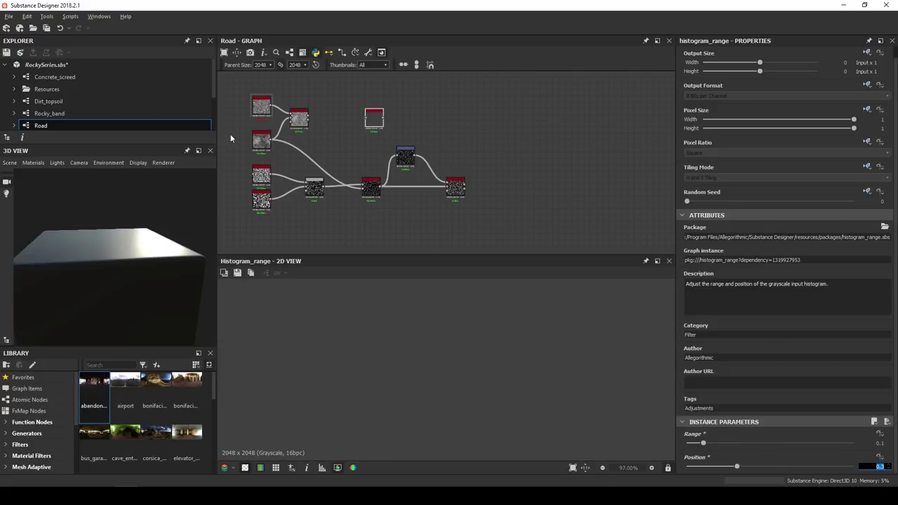
# Feed the noise Height Blend into the Histogram Range and place the Histogram Range past the Transformation 2D
pyautogui.moveTo(302, 120); pyautogui.dragTo(353, 179, button='middle')
pyautogui.scroll(6, 326, 165)
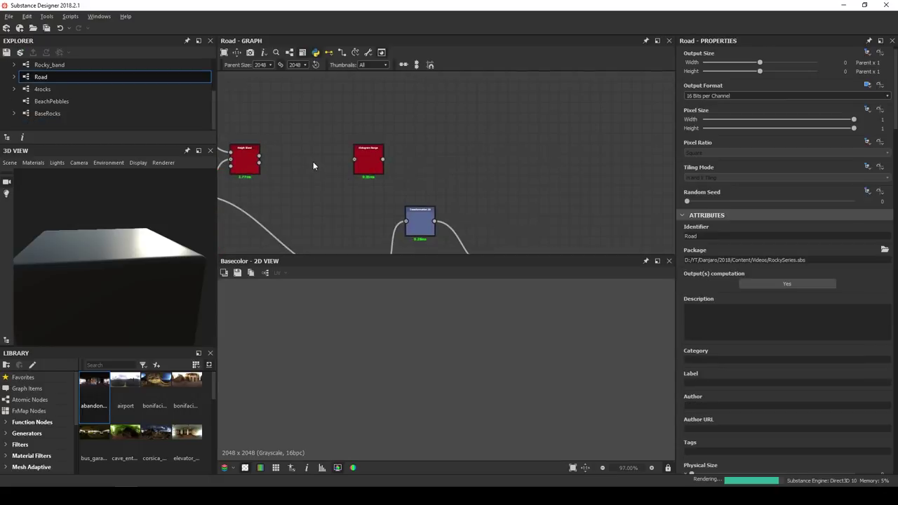
pyautogui.scroll(2, 271, 155)
pyautogui.scroll(-2, 271, 154)
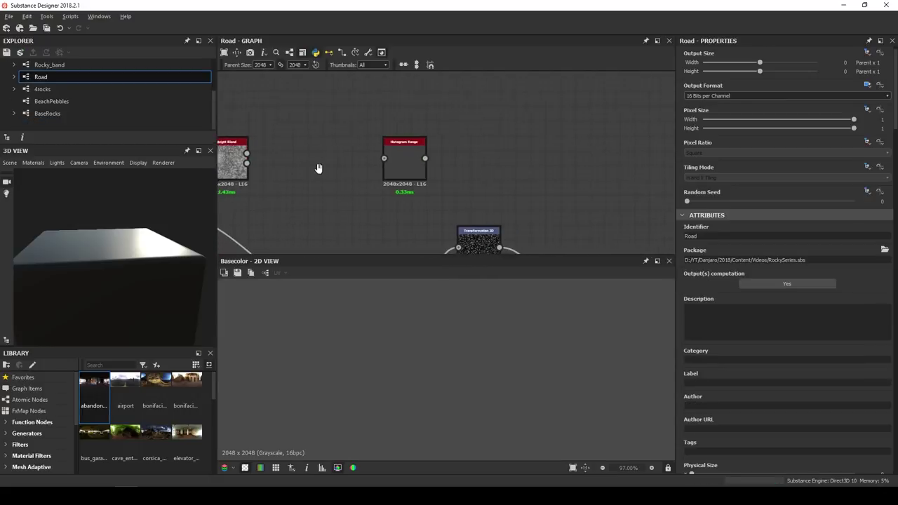
pyautogui.moveTo(415, 161); pyautogui.dragTo(561, 201)
pyautogui.moveTo(561, 201); pyautogui.dragTo(429, 122, button='middle')
pyautogui.scroll(-3, 429, 122)
pyautogui.moveTo(429, 122); pyautogui.dragTo(442, 128)
pyautogui.moveTo(442, 129); pyautogui.dragTo(424, 119, button='middle')
pyautogui.scroll(2, 463, 150)
pyautogui.moveTo(463, 151); pyautogui.dragTo(370, 145, button='middle')
# Duplicate the stone Height Blend, feeding the copy the Histogram Range as top height and the stone Height Blend as bottom height
pyautogui.doubleClick(341, 197)
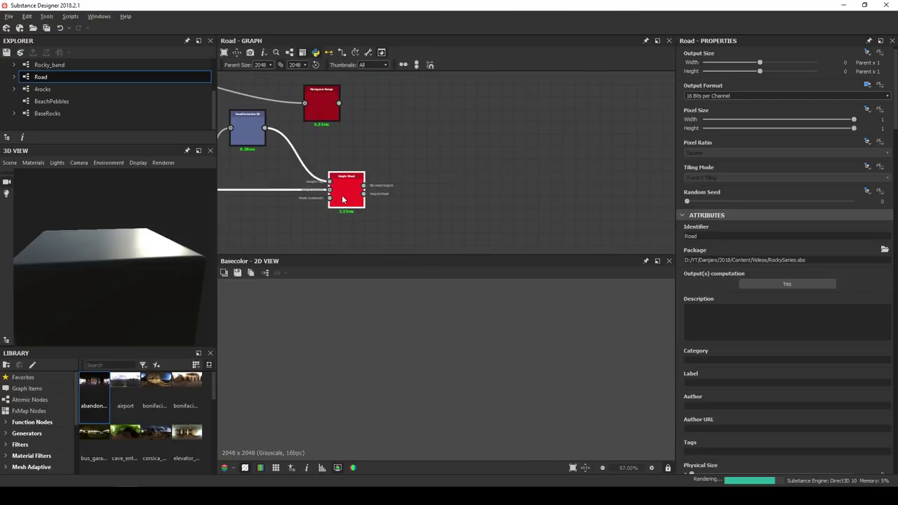
pyautogui.hotkey('ctrl', 'c')
pyautogui.hotkey('ctrl', 'v')
pyautogui.moveTo(442, 164); pyautogui.dragTo(473, 181)
pyautogui.moveTo(442, 150); pyautogui.dragTo(459, 169)
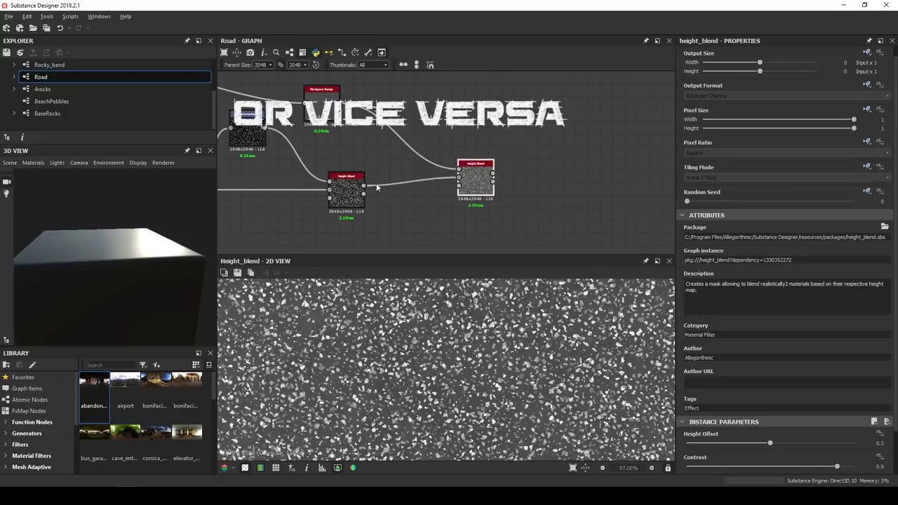
# Add a Levels node fed by the stone Height Blend and show its levels as numeric sliders
pyautogui.scroll(2, 402, 179)
pyautogui.press('space')
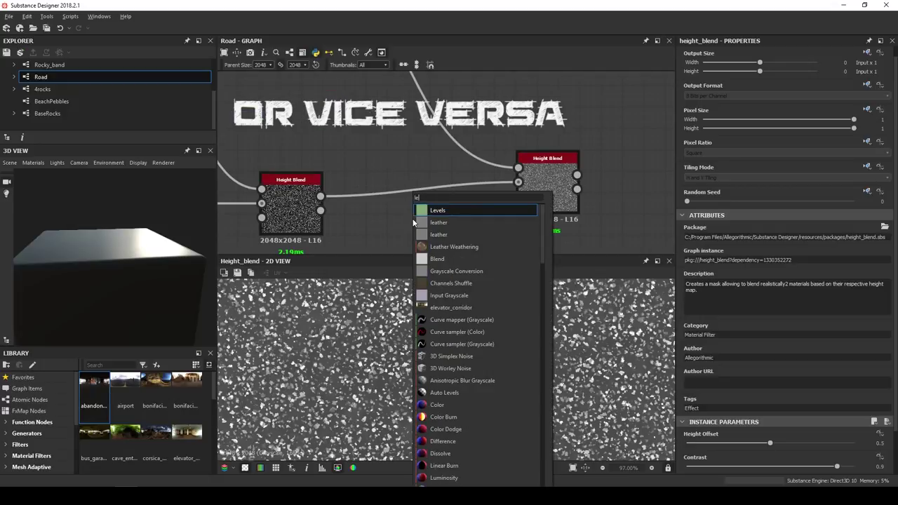
pyautogui.press('Return')
pyautogui.moveTo(321, 196); pyautogui.dragTo(390, 225)
pyautogui.click(887, 226)
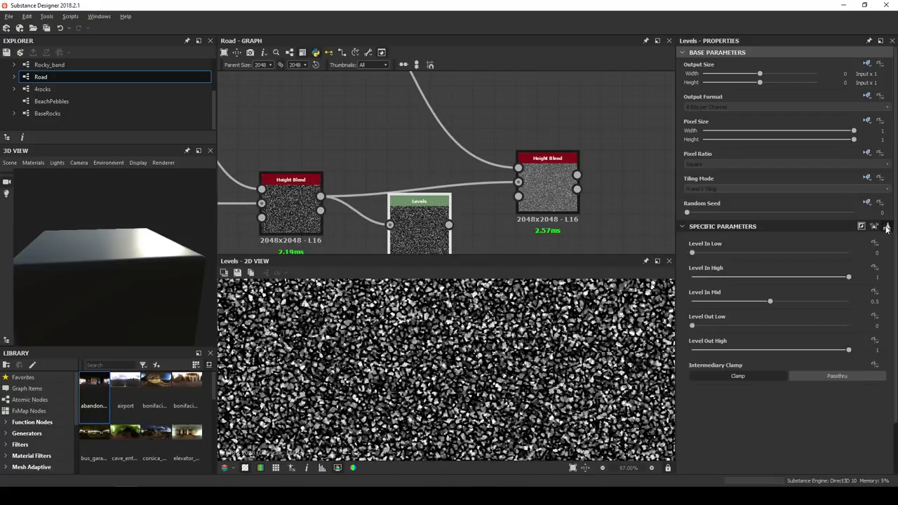
# Set the Levels node's Level Out High to 0.76 and Level In Mid to 0.42
pyautogui.doubleClick(886, 277)
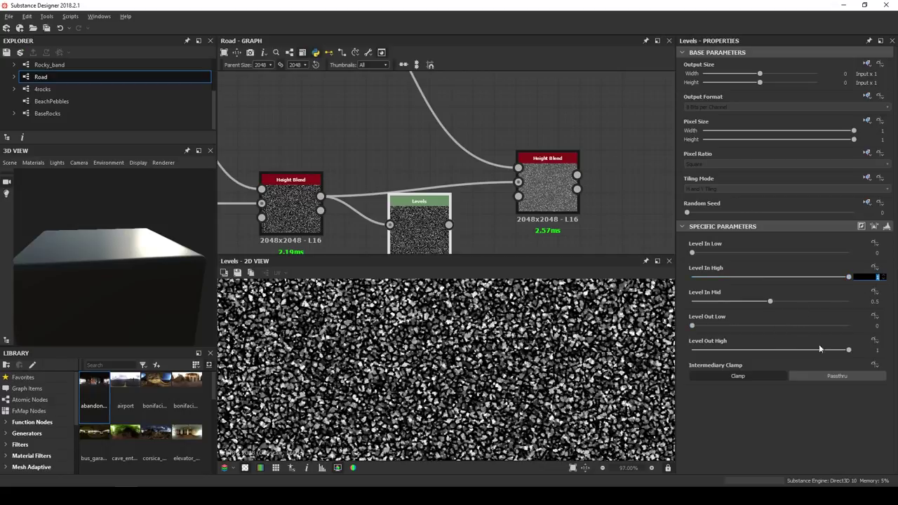
pyautogui.doubleClick(879, 350)
pyautogui.press('Return')
pyautogui.doubleClick(871, 302)
pyautogui.write('0.42')
pyautogui.press('Return')
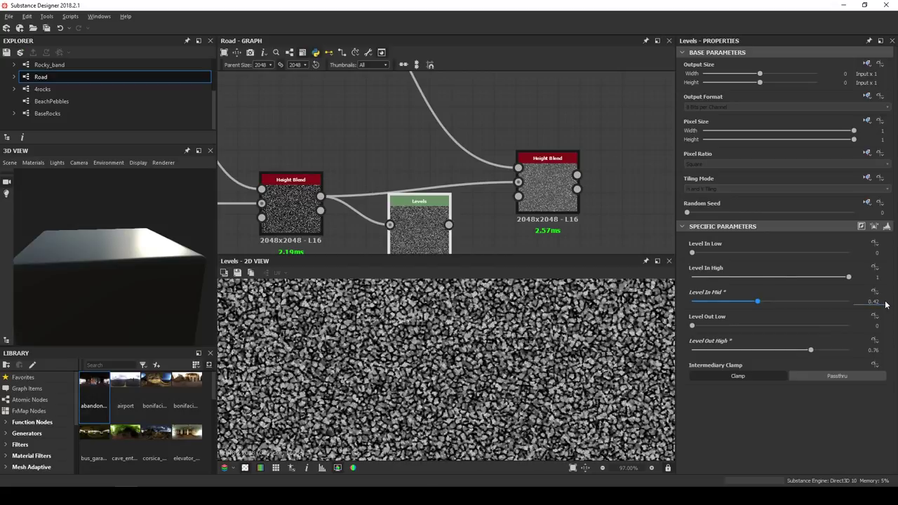
# Connect the Levels to the final Height Blend's bottom height, dock it onto that node and preview the blend
pyautogui.moveTo(449, 224); pyautogui.dragTo(517, 198)
pyautogui.scroll(-2, 505, 210)
pyautogui.moveTo(505, 216); pyautogui.dragTo(491, 207, button='middle')
pyautogui.moveTo(433, 222); pyautogui.dragTo(435, 208)
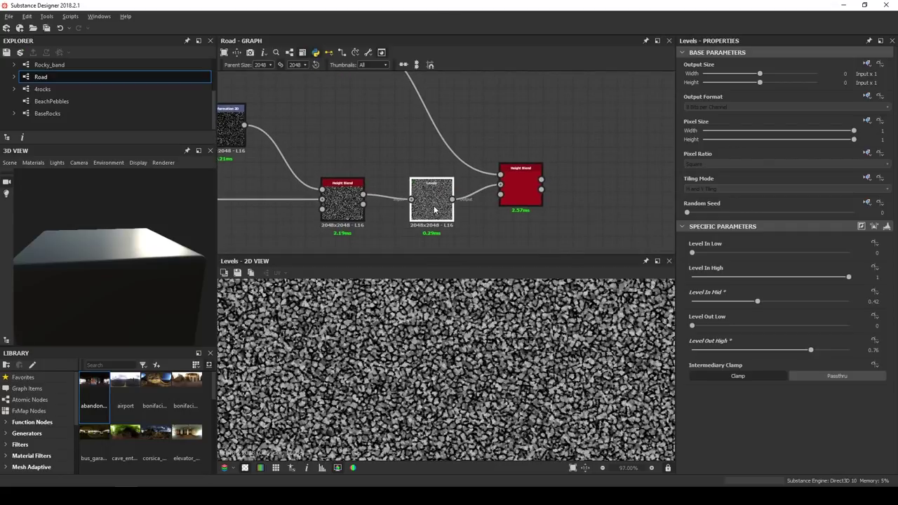
pyautogui.press('d')
pyautogui.doubleClick(510, 192)
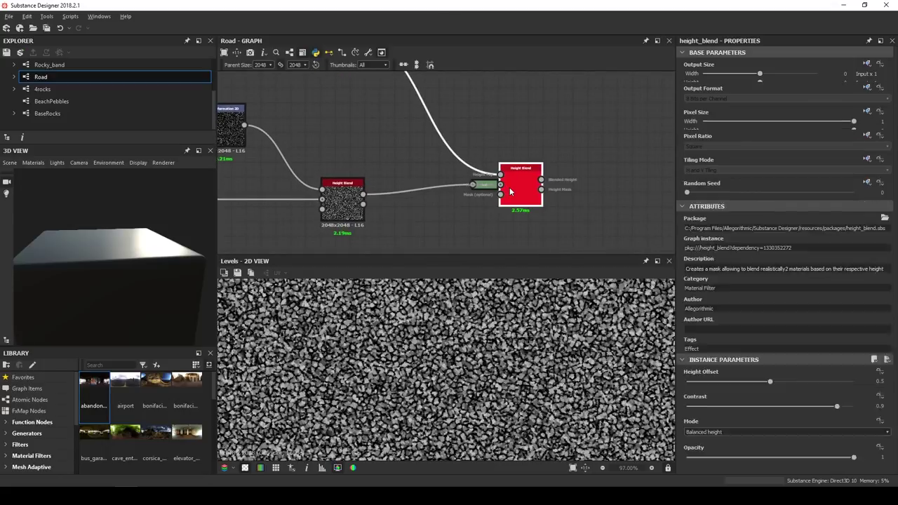
# Reposition the final Height Blend midway between its two input branches and inspect its blended height up close and from afar
pyautogui.scroll(-4, 459, 179)
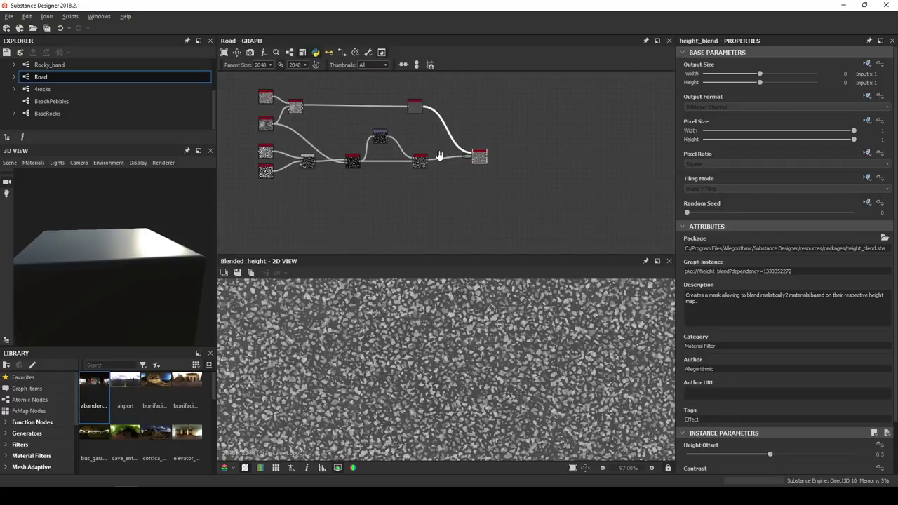
pyautogui.scroll(5, 460, 179)
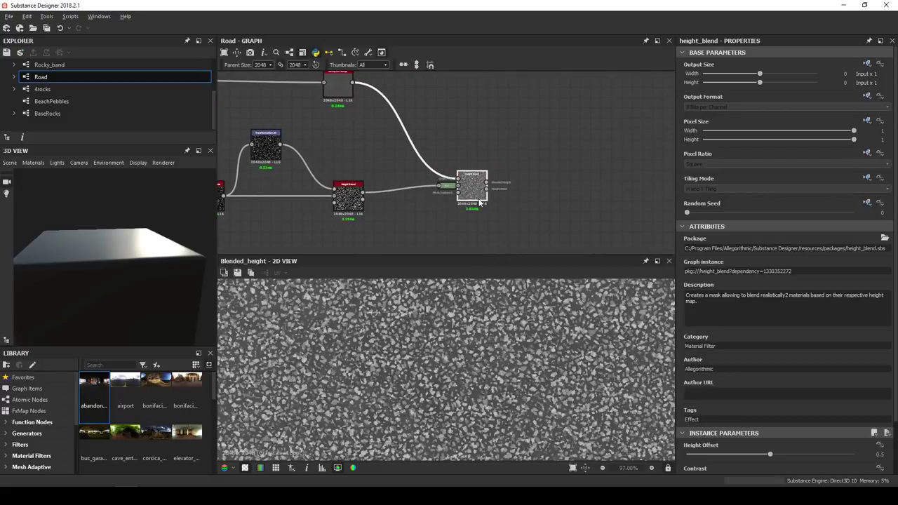
pyautogui.scroll(-4, 465, 202)
pyautogui.scroll(4, 425, 203)
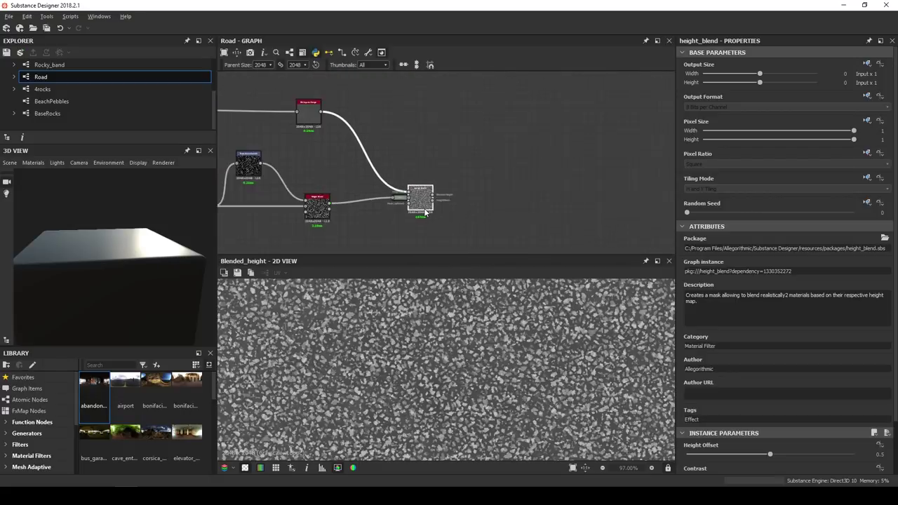
pyautogui.moveTo(383, 184); pyautogui.dragTo(421, 187, button='middle')
pyautogui.scroll(-4, 421, 186)
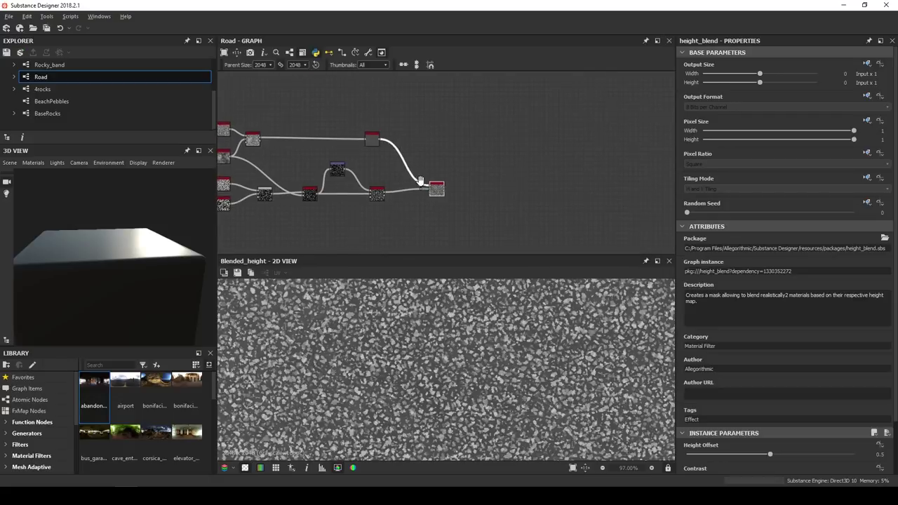
pyautogui.moveTo(434, 190); pyautogui.dragTo(442, 175)
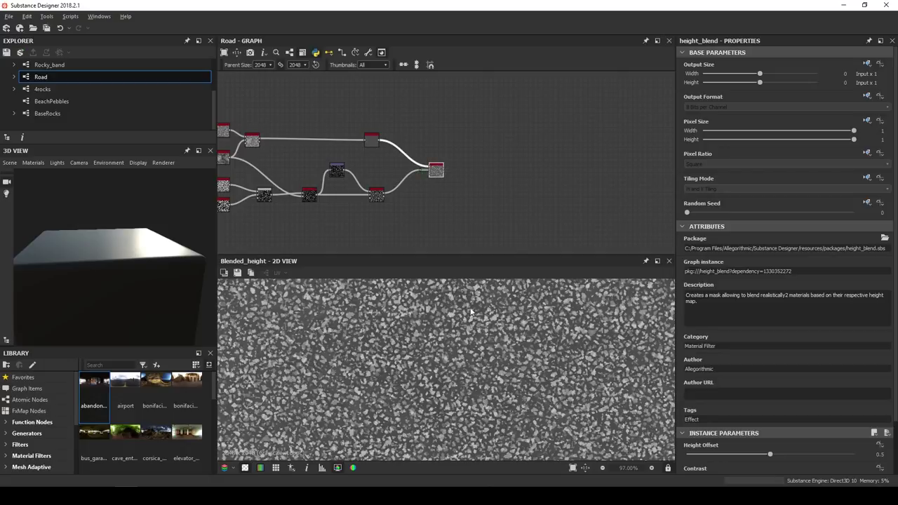
pyautogui.scroll(5, 463, 358)
pyautogui.scroll(-8, 463, 359)
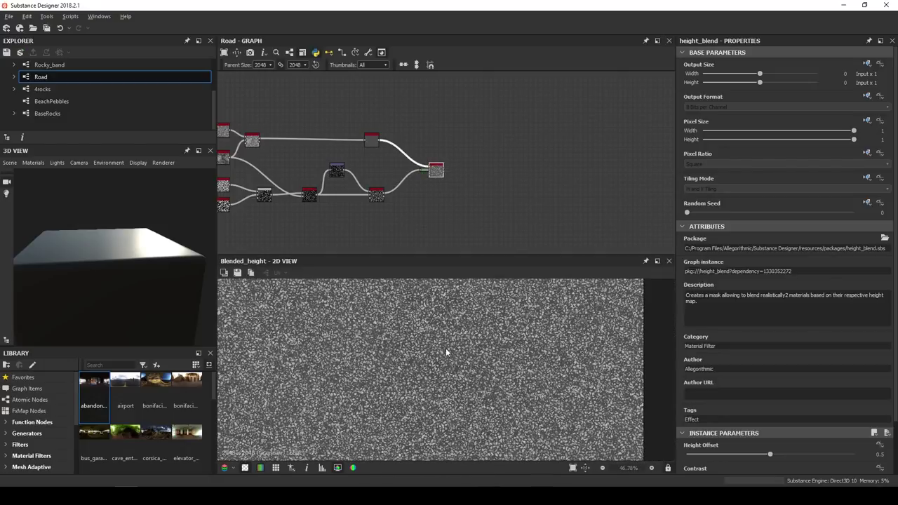
pyautogui.moveTo(443, 185); pyautogui.dragTo(432, 203, button='middle')
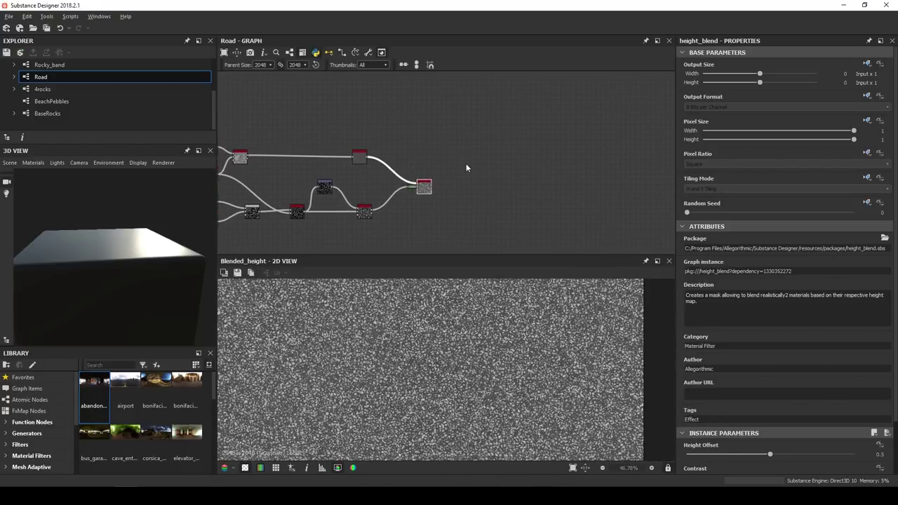
pyautogui.moveTo(466, 168)
pyautogui.mouseDown(button='middle')
pyautogui.moveTo(470, 180)
pyautogui.moveTo(456, 177)
pyautogui.mouseUp(button='middle')
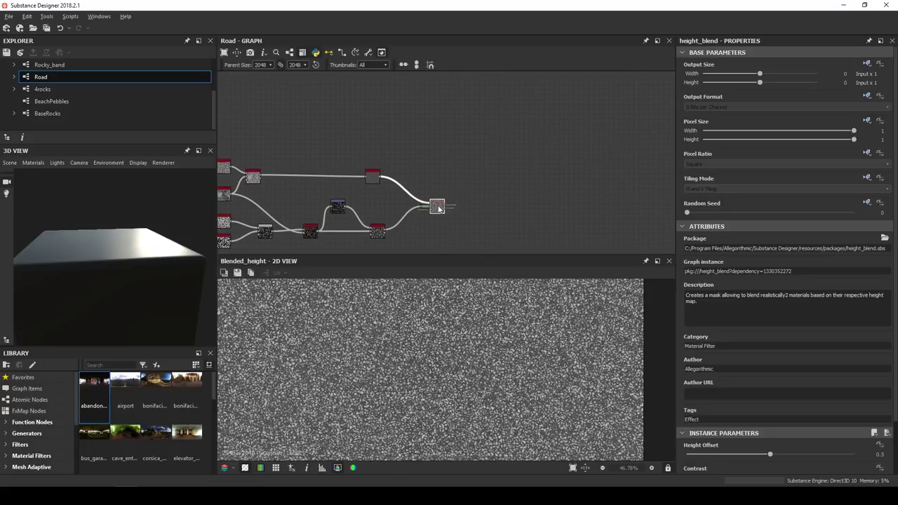
pyautogui.moveTo(437, 205); pyautogui.dragTo(438, 211)
# Add a Histogram Scan node above the final Height Blend, followed by a Distance node fed by it
pyautogui.click(453, 169)
pyautogui.press('space')
pyautogui.write('his')
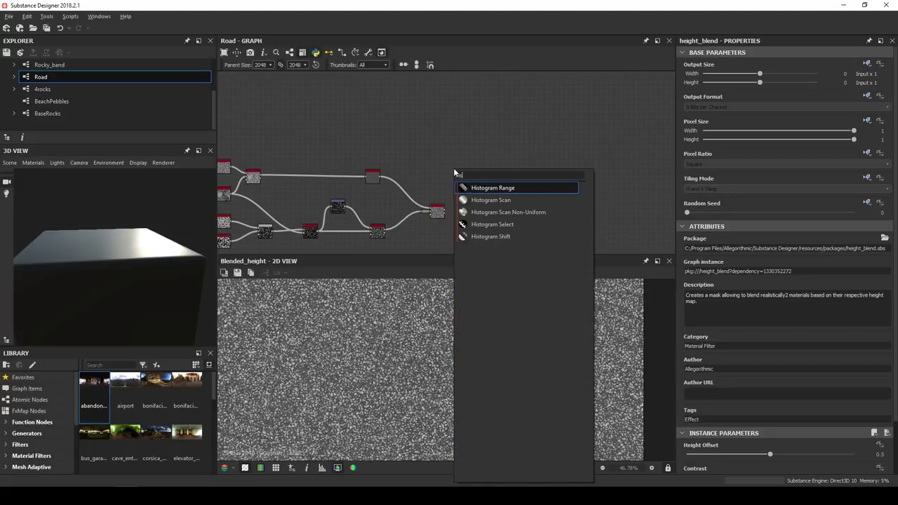
pyautogui.press('Down')
pyautogui.press('Return')
pyautogui.press('space')
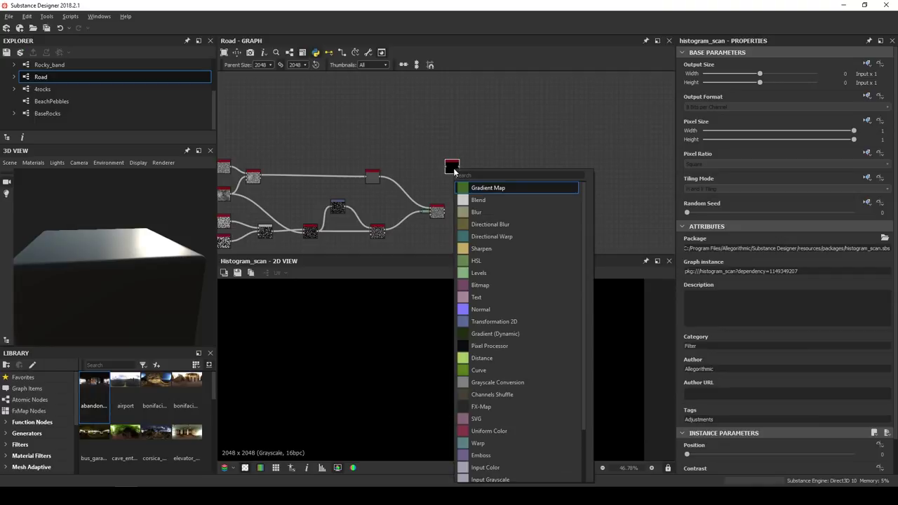
pyautogui.write('di')
pyautogui.press('Down')
pyautogui.press('Down')
pyautogui.press('Return')
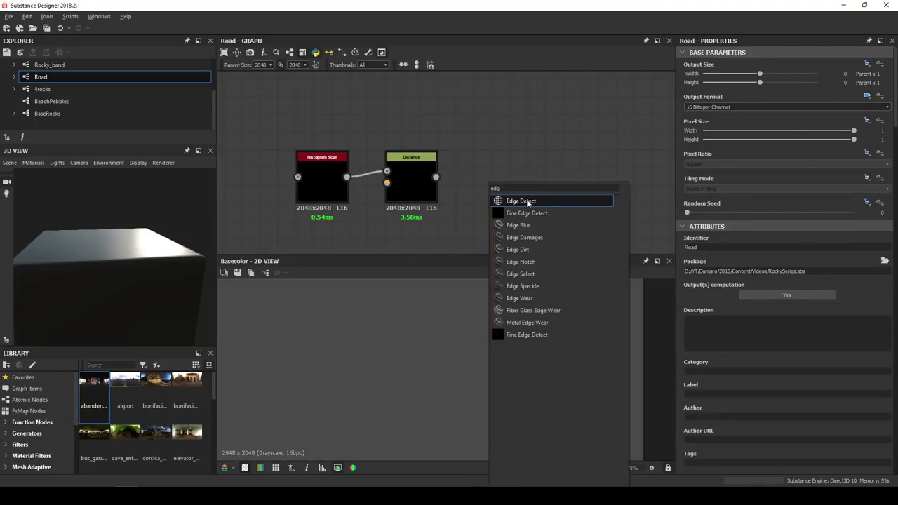
# Extend the chain with an Edge Detect node fed by the Distance and a Slope Blur Grayscale fed by the Edge Detect
pyautogui.click(527, 201)
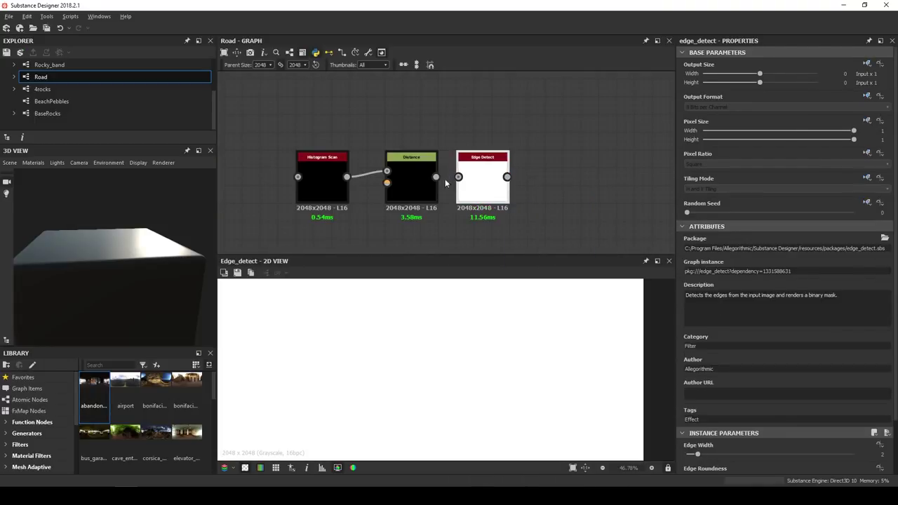
pyautogui.moveTo(437, 176); pyautogui.dragTo(458, 177)
pyautogui.press('space')
pyautogui.write('slop')
pyautogui.press('Down')
pyautogui.press('Return')
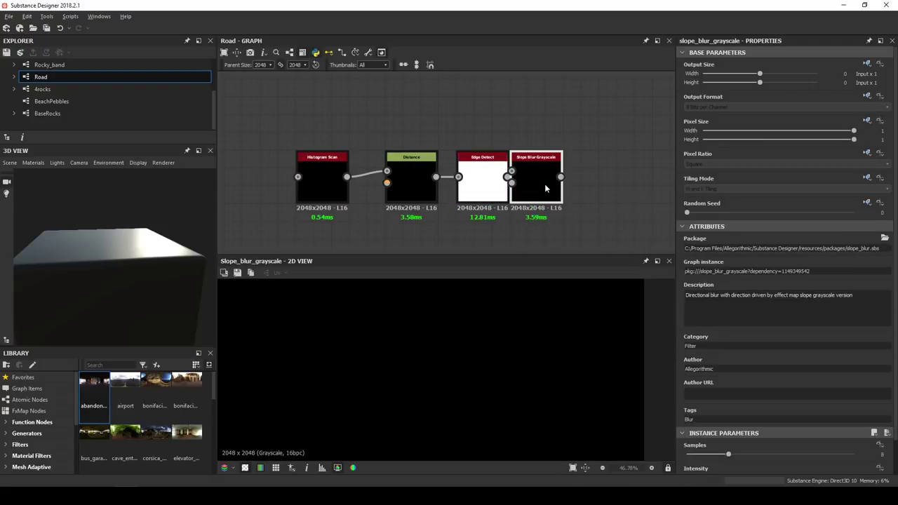
pyautogui.moveTo(507, 177); pyautogui.dragTo(581, 186)
# Connect the stone Slope Blur Grayscale's output to the new Histogram Scan and preview the scan
pyautogui.scroll(-3, 417, 204)
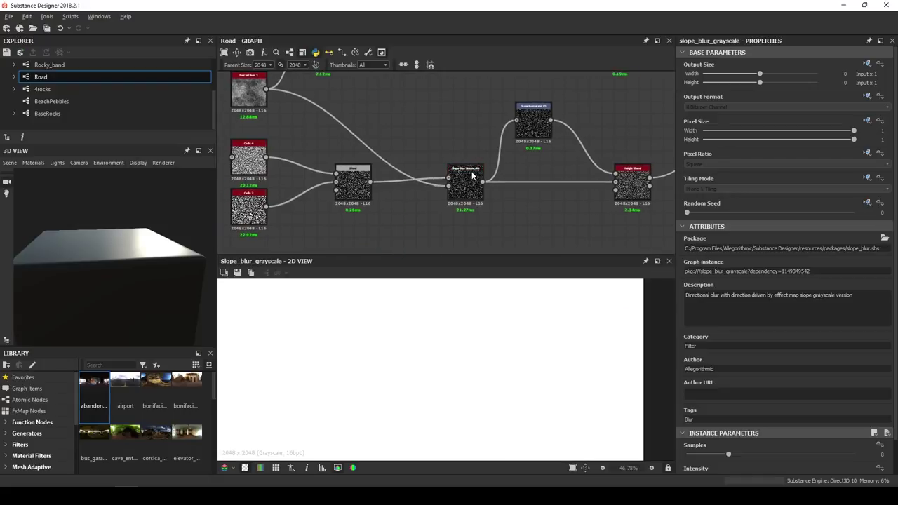
pyautogui.scroll(5, 475, 177)
pyautogui.click(493, 187)
pyautogui.scroll(-4, 575, 154)
pyautogui.moveTo(574, 156); pyautogui.dragTo(348, 200, button='middle')
pyautogui.scroll(-1, 563, 131)
pyautogui.moveTo(564, 131); pyautogui.dragTo(429, 195, button='middle')
pyautogui.moveTo(429, 199); pyautogui.dragTo(493, 145)
pyautogui.doubleClick(516, 147)
# Set the Histogram Scan's Position to 0.5 and Contrast to 0.75
pyautogui.doubleClick(878, 455)
pyautogui.write('.5')
pyautogui.press('Tab')
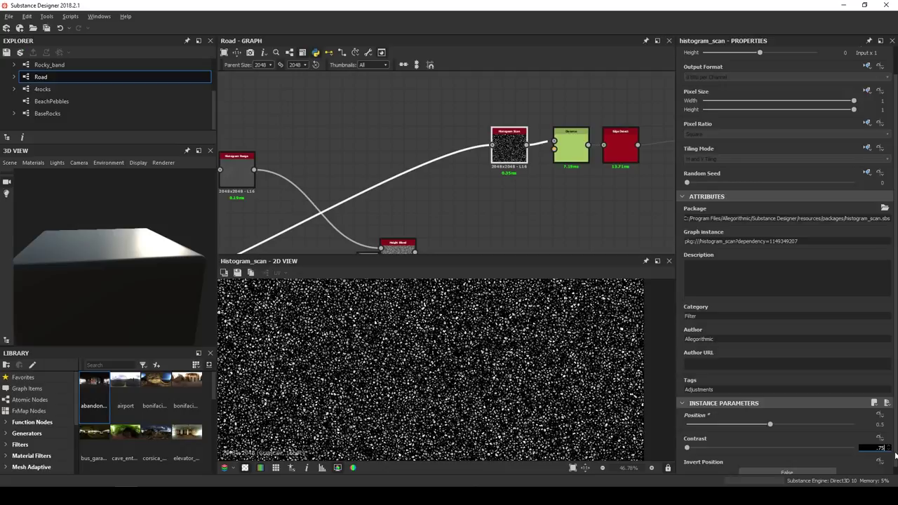
pyautogui.press('Return')
# Preview the Distance node and connect the stone Slope Blur Grayscale's output to its Source Input
pyautogui.scroll(5, 541, 149)
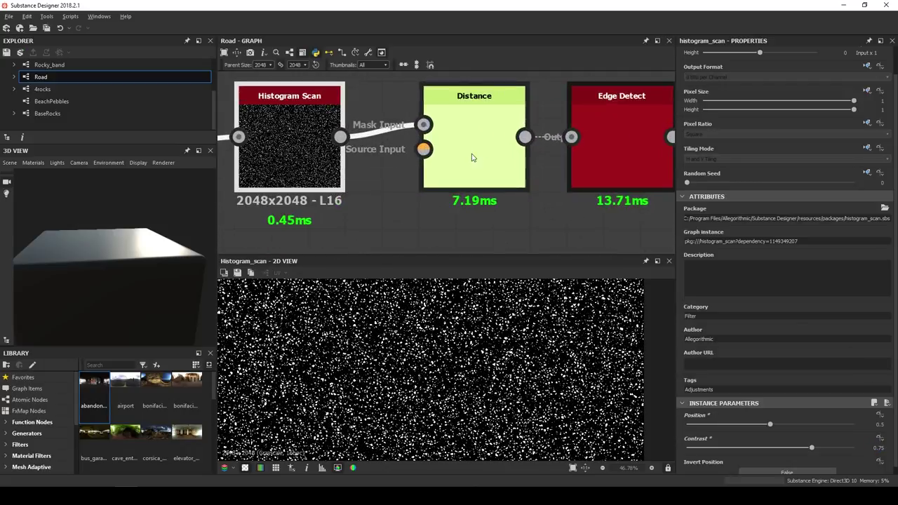
pyautogui.doubleClick(452, 136)
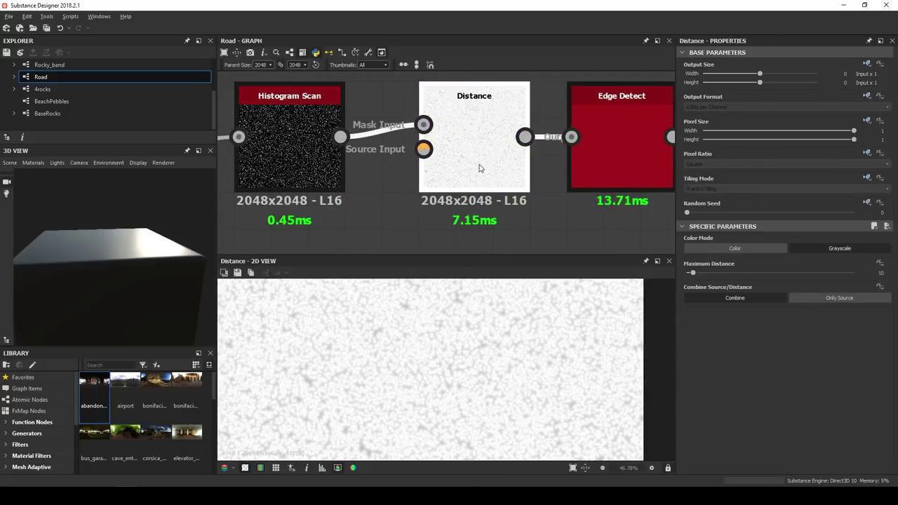
pyautogui.scroll(-3, 429, 151)
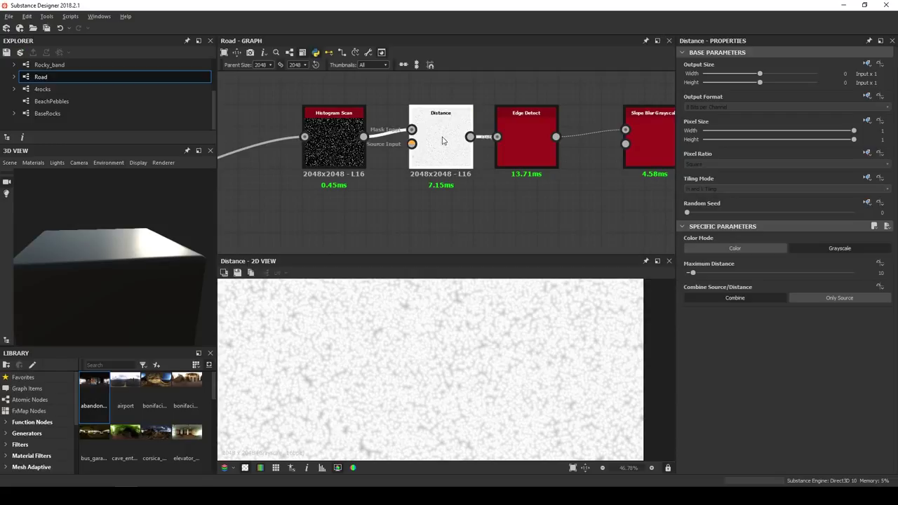
pyautogui.click(878, 271)
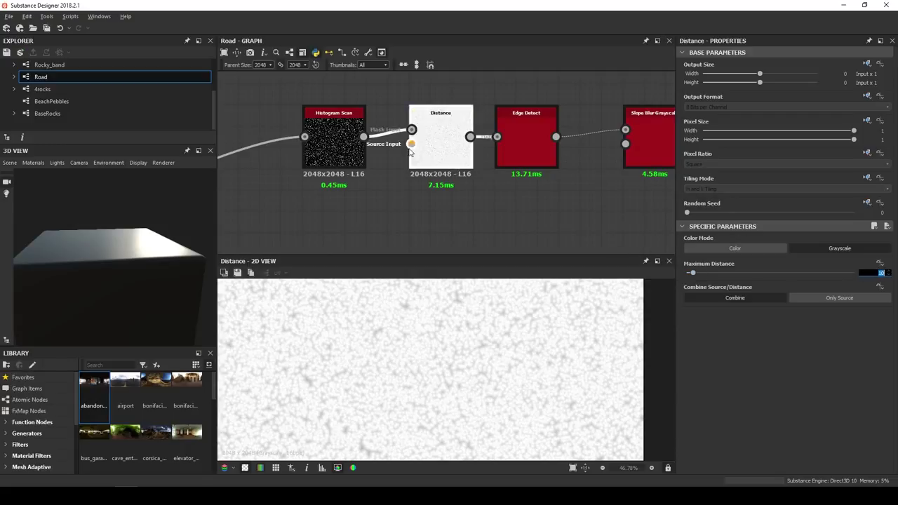
pyautogui.scroll(-3, 458, 120)
pyautogui.moveTo(384, 172); pyautogui.dragTo(399, 191, button='middle')
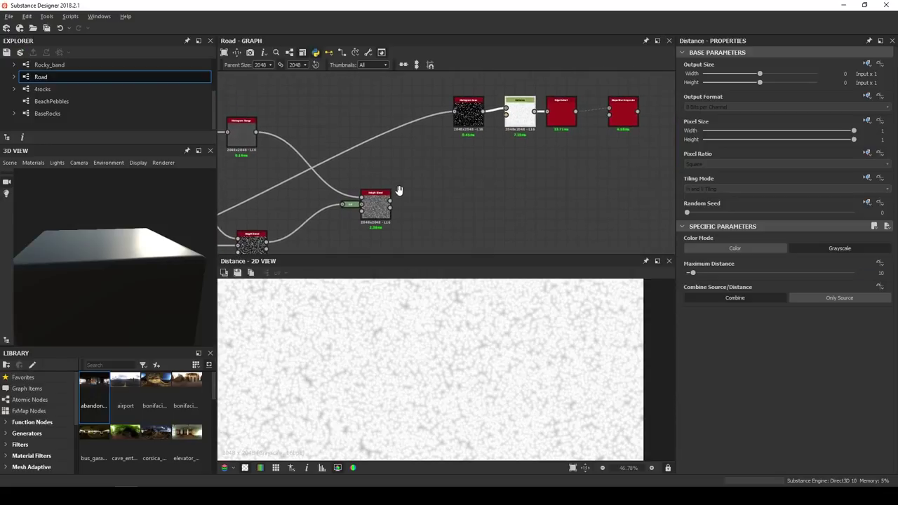
pyautogui.moveTo(257, 209); pyautogui.dragTo(367, 153, button='middle')
pyautogui.moveTo(234, 186); pyautogui.dragTo(335, 168, button='middle')
pyautogui.scroll(3, 334, 168)
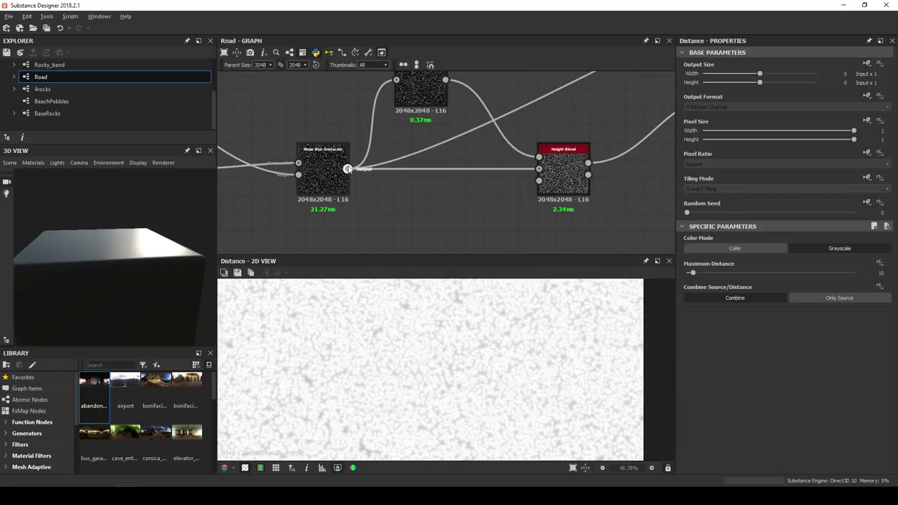
pyautogui.moveTo(347, 169); pyautogui.dragTo(508, 132)
pyautogui.scroll(-1, 507, 132)
pyautogui.scroll(-3, 508, 133)
pyautogui.moveTo(508, 133); pyautogui.dragTo(337, 215, button='middle')
pyautogui.moveTo(493, 159); pyautogui.dragTo(419, 197, button='middle')
pyautogui.scroll(5, 472, 184)
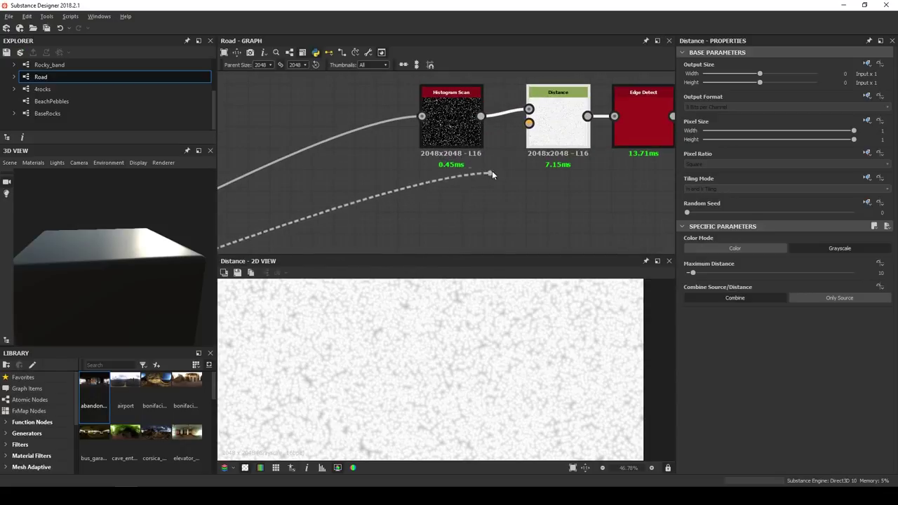
pyautogui.click(529, 125)
pyautogui.moveTo(552, 133); pyautogui.dragTo(436, 167, button='middle')
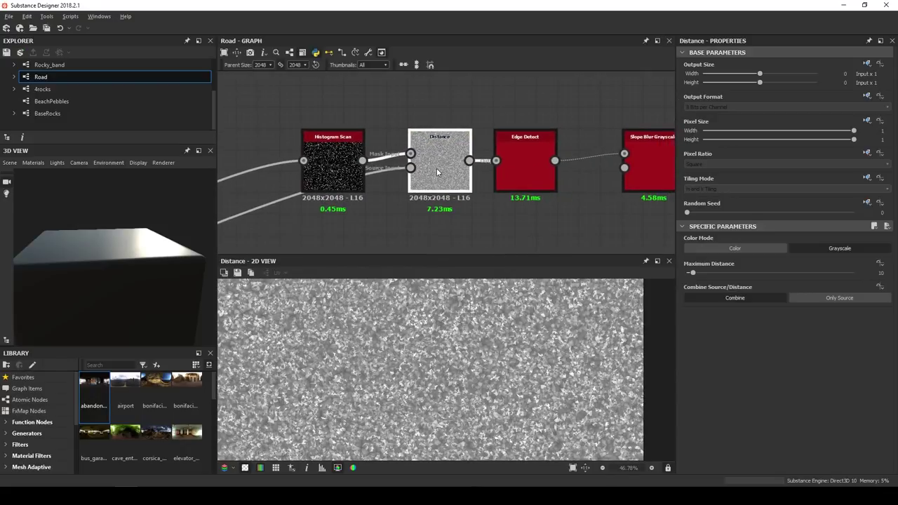
# Set the Distance node's Maximum Distance to 256
pyautogui.click(876, 274)
pyautogui.write('256')
pyautogui.press('Return')
# Preview the Edge Detect and set its Tolerance to 1, Edge Roundness to 0 and Edge Width to 1
pyautogui.doubleClick(522, 169)
pyautogui.doubleClick(521, 167)
pyautogui.scroll(-2, 755, 449)
pyautogui.moveTo(732, 467); pyautogui.dragTo(888, 465)
pyautogui.scroll(6, 533, 393)
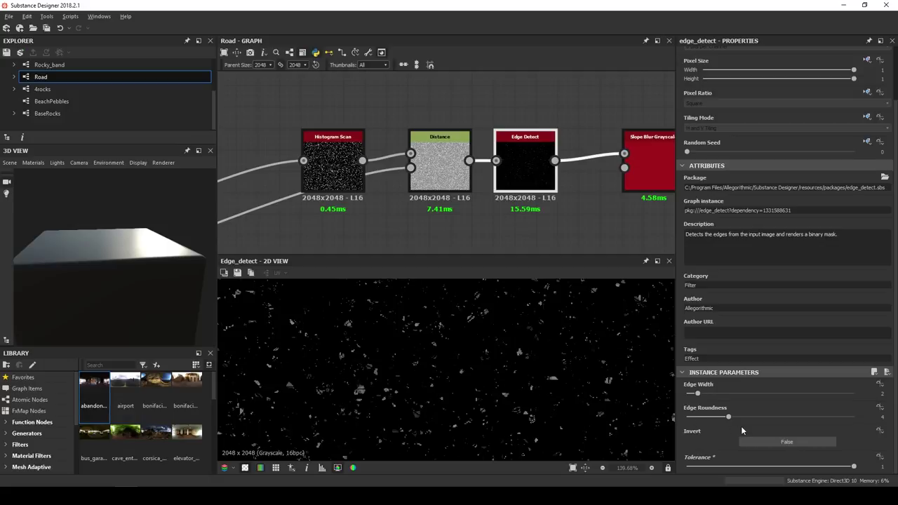
pyautogui.moveTo(728, 417); pyautogui.dragTo(687, 393)
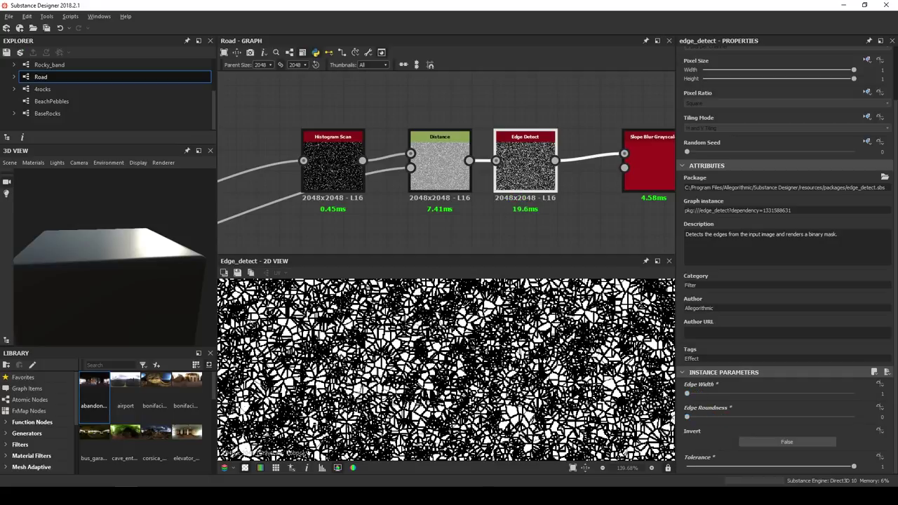
# Connect the topmost noise node at the graph's start to the Slope input of the Slope Blur Grayscale after Edge Detect
pyautogui.moveTo(583, 200); pyautogui.dragTo(428, 219, button='middle')
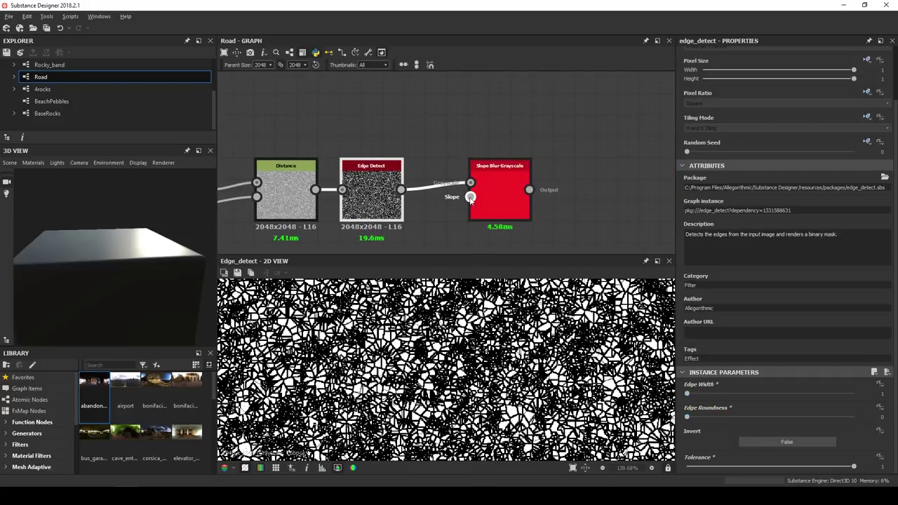
pyautogui.scroll(-5, 470, 198)
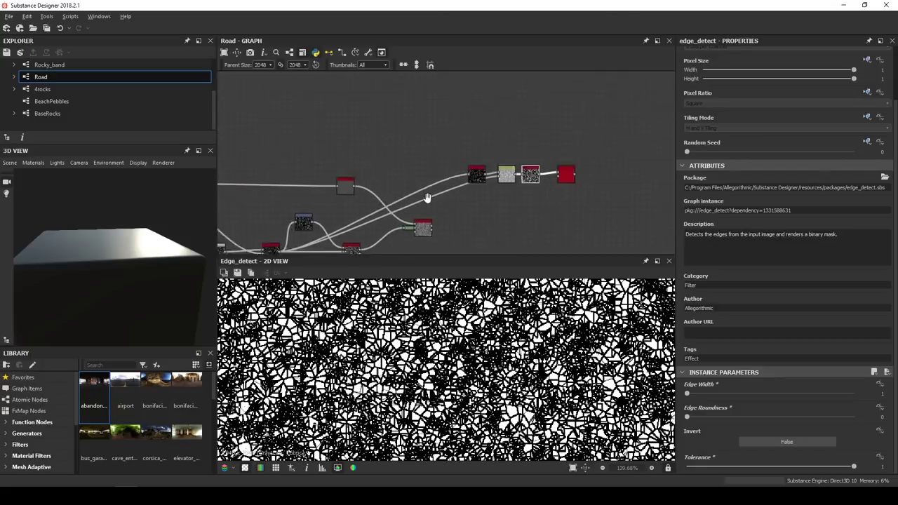
pyautogui.moveTo(452, 196); pyautogui.dragTo(605, 193, button='middle')
pyautogui.scroll(5, 348, 230)
pyautogui.moveTo(336, 188); pyautogui.dragTo(341, 332, button='middle')
pyautogui.moveTo(330, 175); pyautogui.dragTo(551, 167)
pyautogui.scroll(-4, 553, 167)
pyautogui.moveTo(561, 167); pyautogui.dragTo(400, 173, button='middle')
pyautogui.moveTo(623, 167); pyautogui.dragTo(379, 168, button='middle')
pyautogui.click(592, 181)
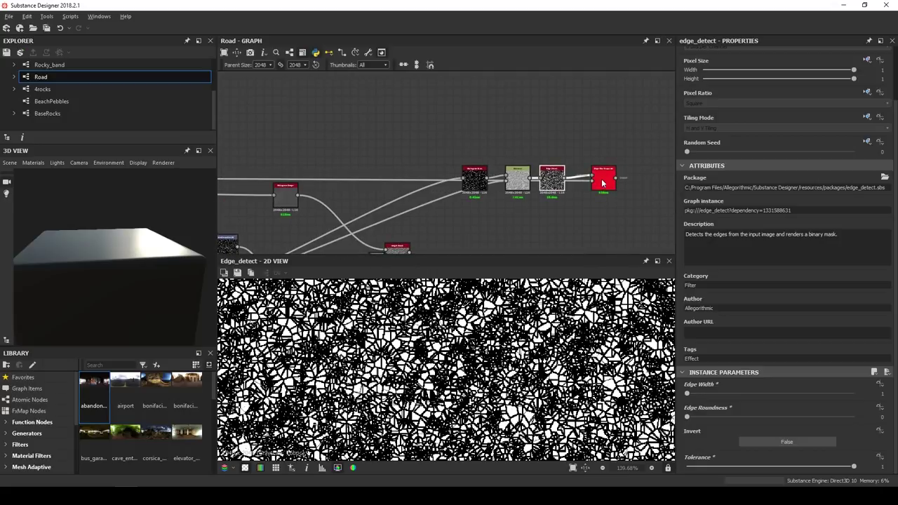
# Preview that Slope Blur Grayscale and set its Samples to 32, Intensity to 0.01 and Mode to Min
pyautogui.doubleClick(602, 183)
pyautogui.moveTo(756, 418); pyautogui.dragTo(854, 418)
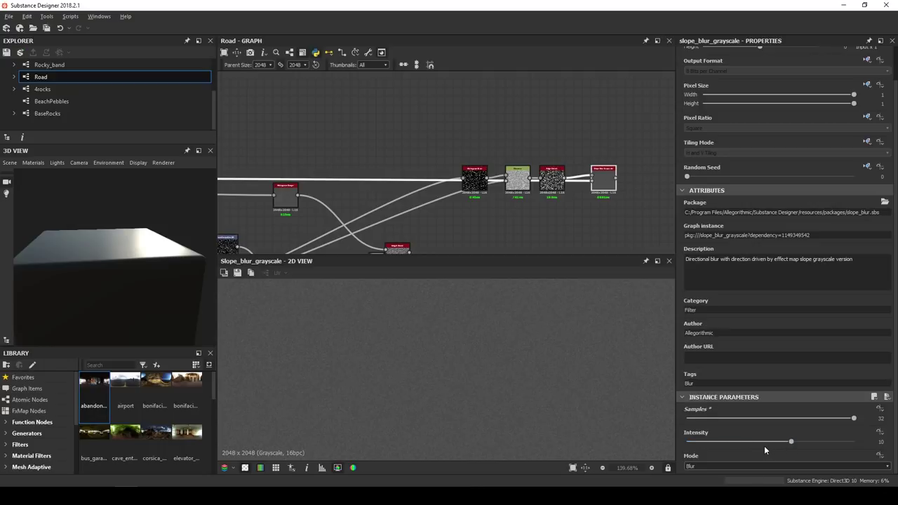
pyautogui.click(880, 442)
pyautogui.write('0.01')
pyautogui.press('Return')
pyautogui.click(697, 467)
pyautogui.click(694, 479)
# Add a Blend node at the graph's end with Min (Darken) blending mode and an opacity of 0.7
pyautogui.scroll(-3, 490, 172)
pyautogui.click(489, 172)
pyautogui.press('space')
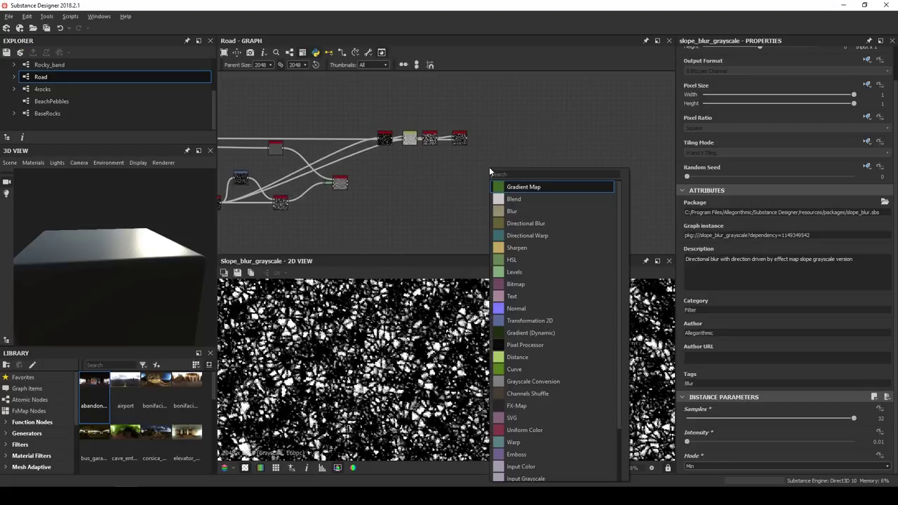
pyautogui.write('blend')
pyautogui.press('Return')
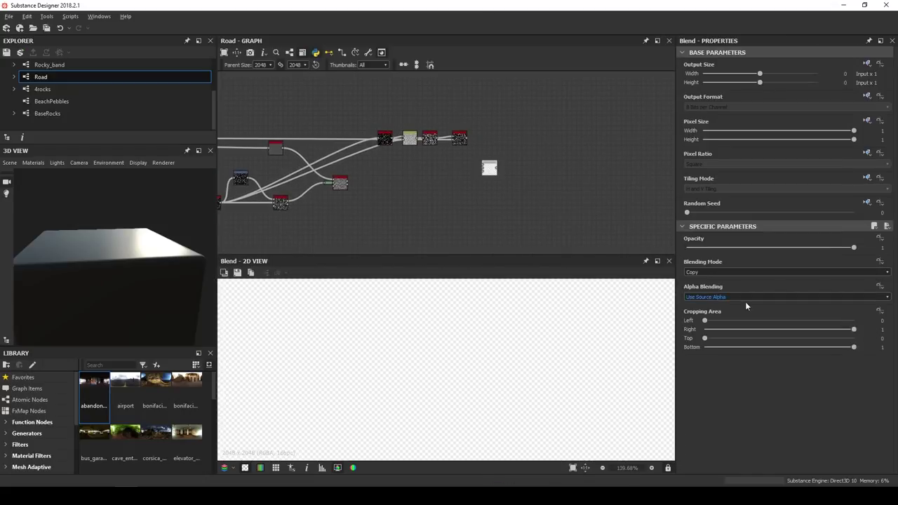
pyautogui.click(737, 273)
pyautogui.click(712, 316)
pyautogui.moveTo(871, 247); pyautogui.dragTo(892, 251)
pyautogui.write('0.7')
pyautogui.press('Return')
# Connect the edge Slope Blur Grayscale to the Blend's foreground and the final Height Blend to its background
pyautogui.scroll(3, 488, 151)
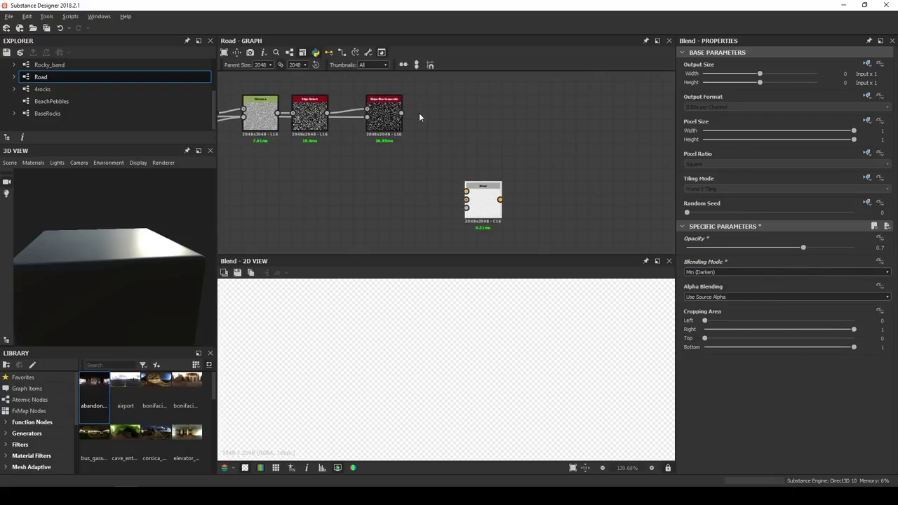
pyautogui.moveTo(422, 127); pyautogui.dragTo(466, 191)
pyautogui.scroll(-3, 407, 188)
pyautogui.moveTo(402, 190); pyautogui.dragTo(480, 160, button='middle')
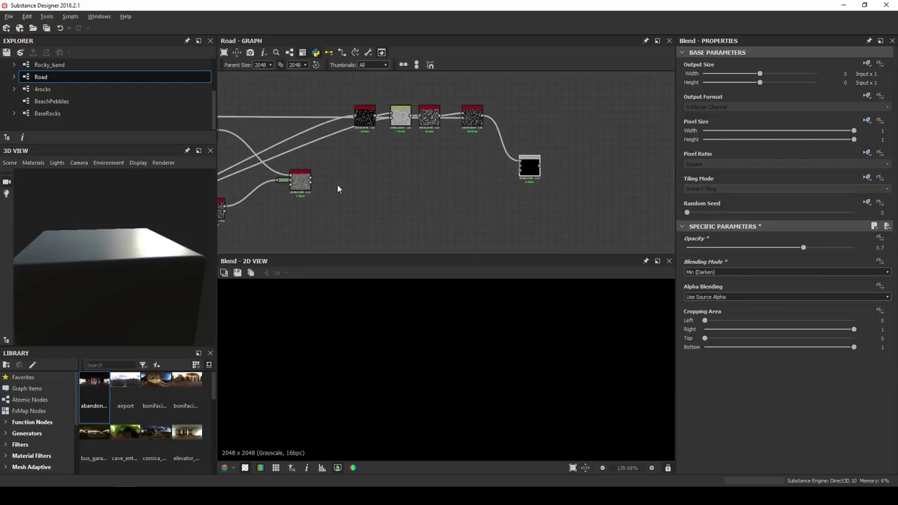
pyautogui.moveTo(310, 180); pyautogui.dragTo(525, 167)
# Add a BnW Spots 1 noise node above the noise nodes at the graph's start
pyautogui.scroll(-4, 445, 194)
pyautogui.moveTo(456, 188); pyautogui.dragTo(671, 215, button='middle')
pyautogui.scroll(4, 456, 173)
pyautogui.press('space')
pyautogui.write('bnw')
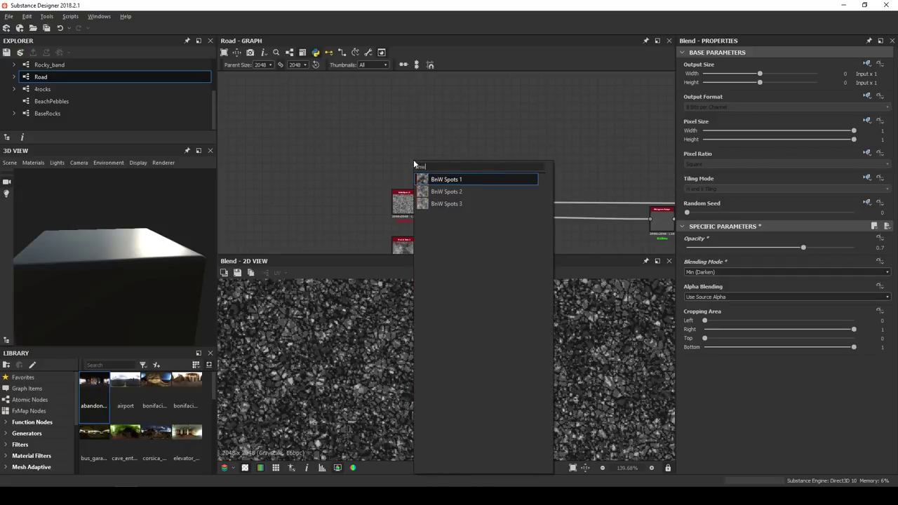
pyautogui.press('Return')
pyautogui.moveTo(414, 164); pyautogui.dragTo(397, 159)
# Add a Levels node just before the final Blend and feed it with the BnW Spots 1 noise
pyautogui.scroll(-3, 371, 116)
pyautogui.moveTo(461, 160); pyautogui.dragTo(500, 176)
pyautogui.scroll(3, 561, 172)
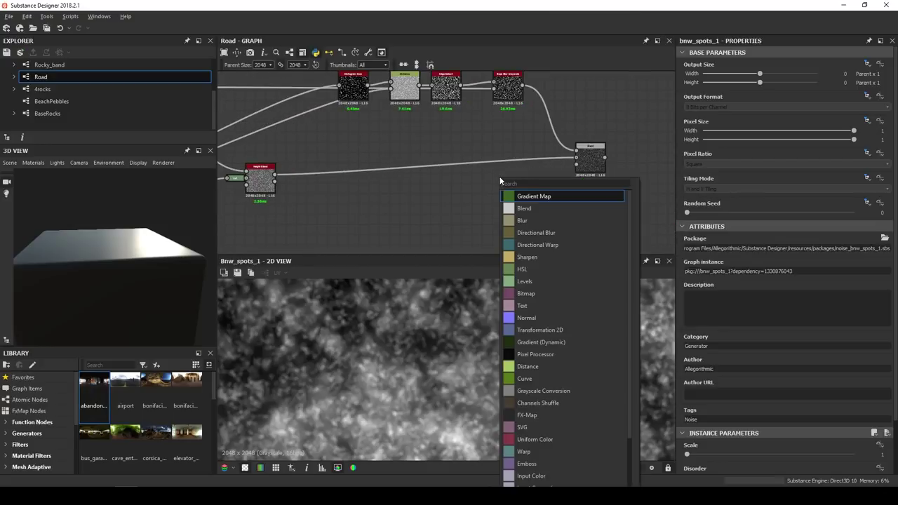
pyautogui.write('le')
pyautogui.press('Return')
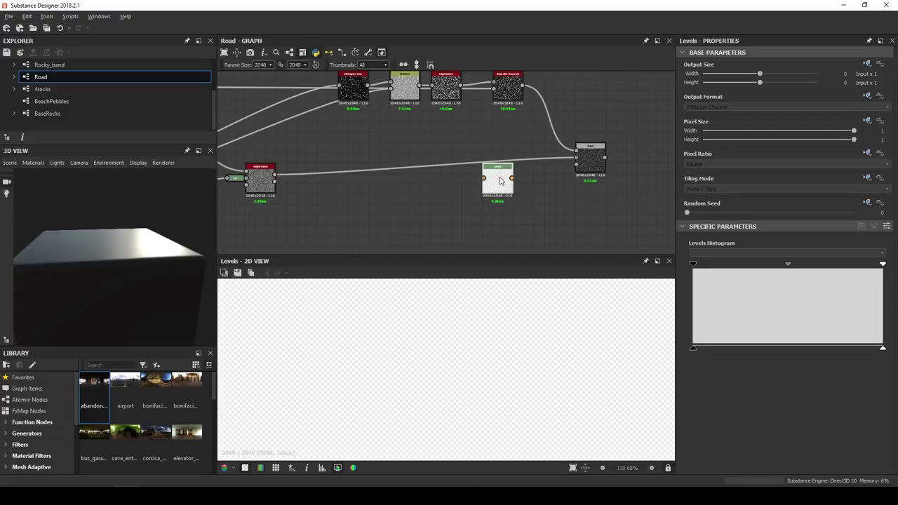
pyautogui.scroll(-4, 397, 155)
pyautogui.moveTo(368, 153); pyautogui.dragTo(464, 174, button='middle')
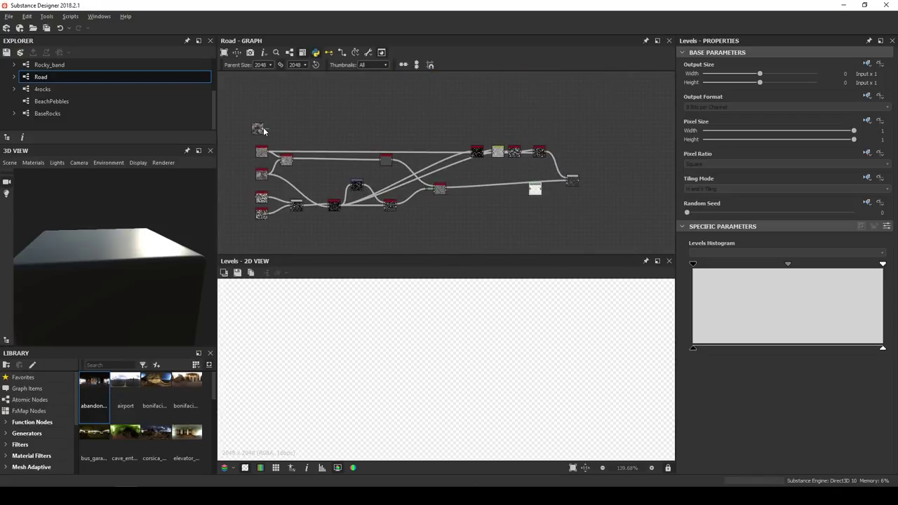
pyautogui.moveTo(264, 130); pyautogui.dragTo(538, 194)
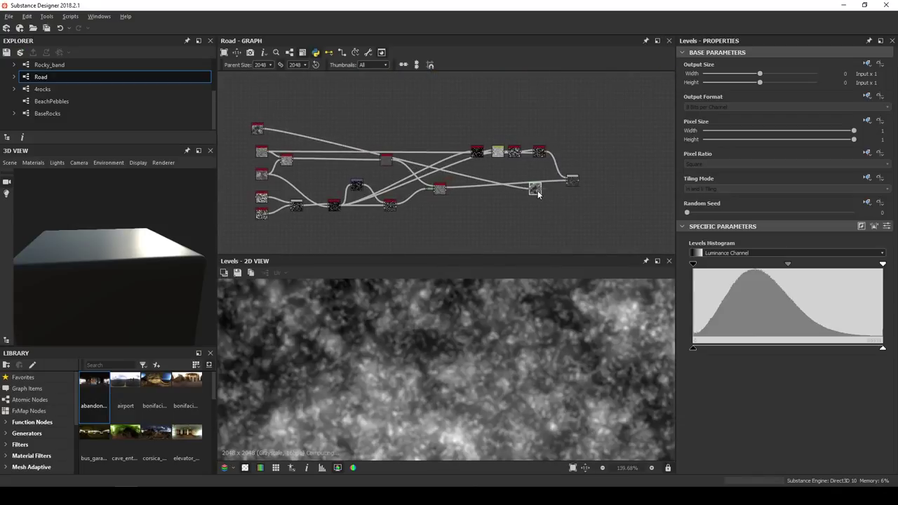
# Show the Levels as numeric sliders and set Level In High to 0.62 and Level In Mid to 0.72
pyautogui.click(887, 226)
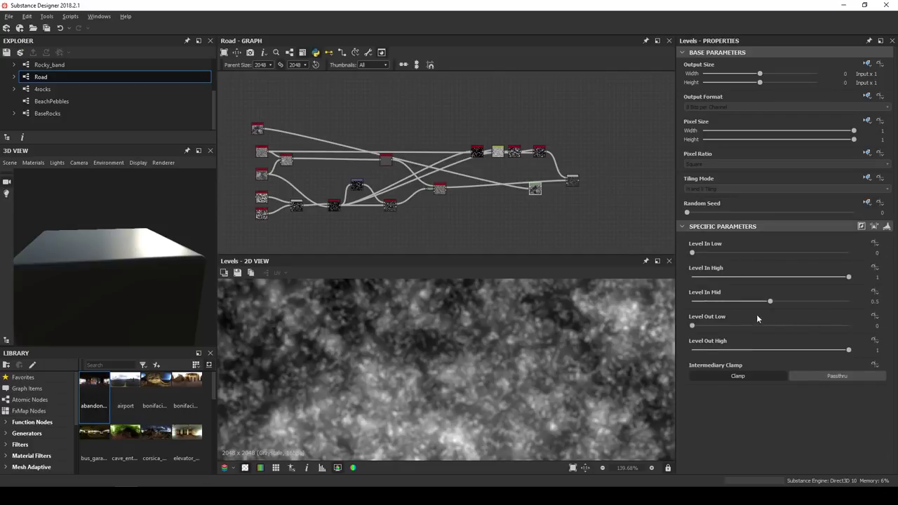
pyautogui.click(878, 277)
pyautogui.press('Tab')
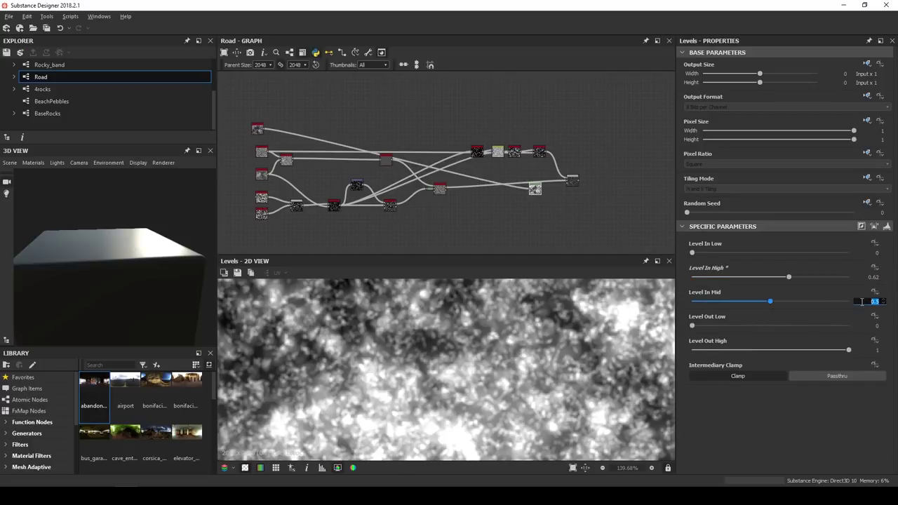
pyautogui.write('.72')
pyautogui.press('Return')
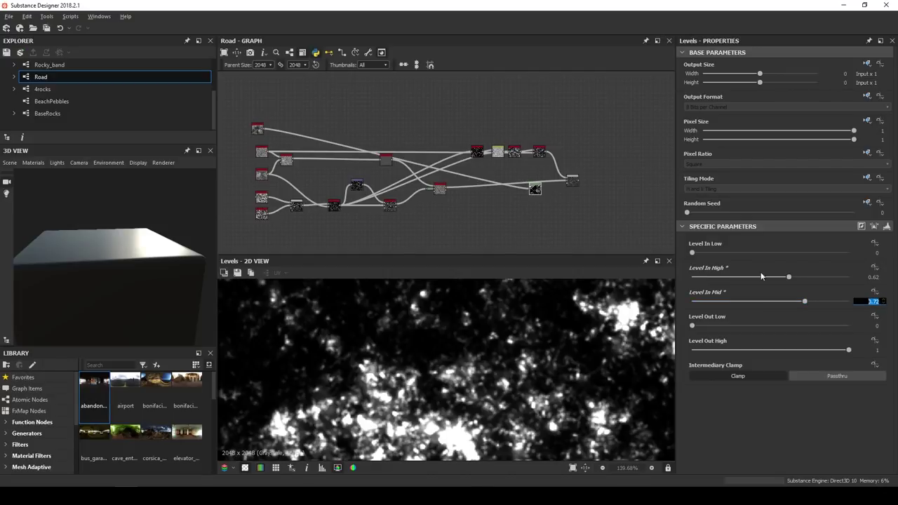
# Connect the Levels output to the final Blend's opacity input and preview the Blend
pyautogui.scroll(5, 559, 190)
pyautogui.moveTo(537, 185); pyautogui.dragTo(487, 189, button='middle')
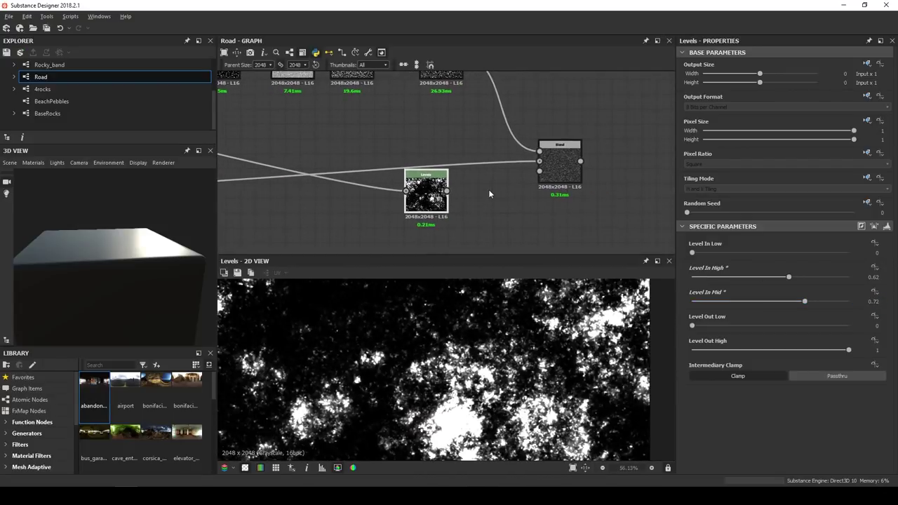
pyautogui.doubleClick(554, 168)
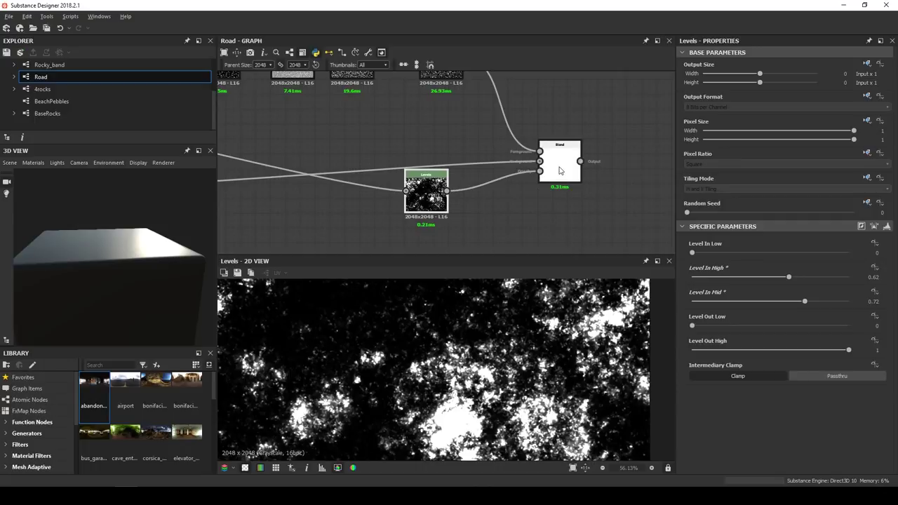
# Preview the final Blend's result and nudge the ground-height node and the node feeding it to tidy the graph layout
pyautogui.moveTo(433, 291); pyautogui.dragTo(450, 332, button='middle')
pyautogui.scroll(4, 474, 341)
pyautogui.scroll(-3, 453, 357)
pyautogui.moveTo(549, 179); pyautogui.dragTo(471, 188, button='middle')
pyautogui.scroll(-3, 484, 175)
pyautogui.moveTo(465, 157)
pyautogui.mouseDown(button='middle')
pyautogui.moveTo(483, 184)
pyautogui.moveTo(478, 161)
pyautogui.mouseUp(button='middle')
pyautogui.scroll(-4, 480, 177)
pyautogui.scroll(3, 449, 168)
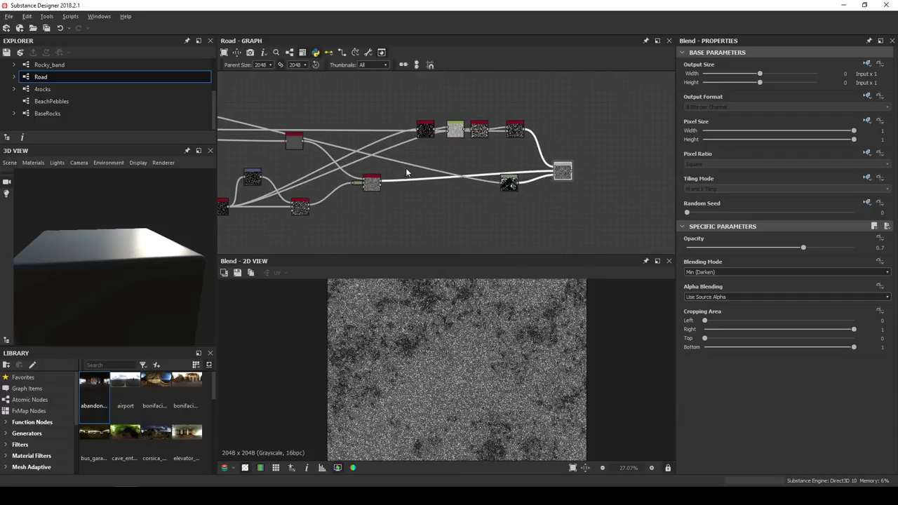
pyautogui.moveTo(376, 192); pyautogui.dragTo(366, 191)
pyautogui.moveTo(298, 146); pyautogui.dragTo(299, 154)
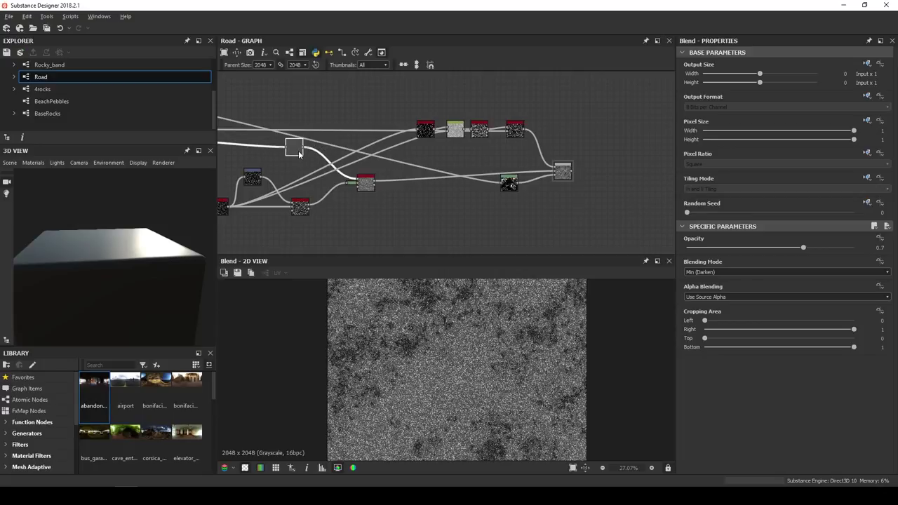
# Add a Cells 1 noise node above the BnW Spots 1 noise at the graph's start
pyautogui.scroll(-1, 502, 148)
pyautogui.moveTo(502, 148); pyautogui.dragTo(426, 171, button='middle')
pyautogui.scroll(-4, 476, 191)
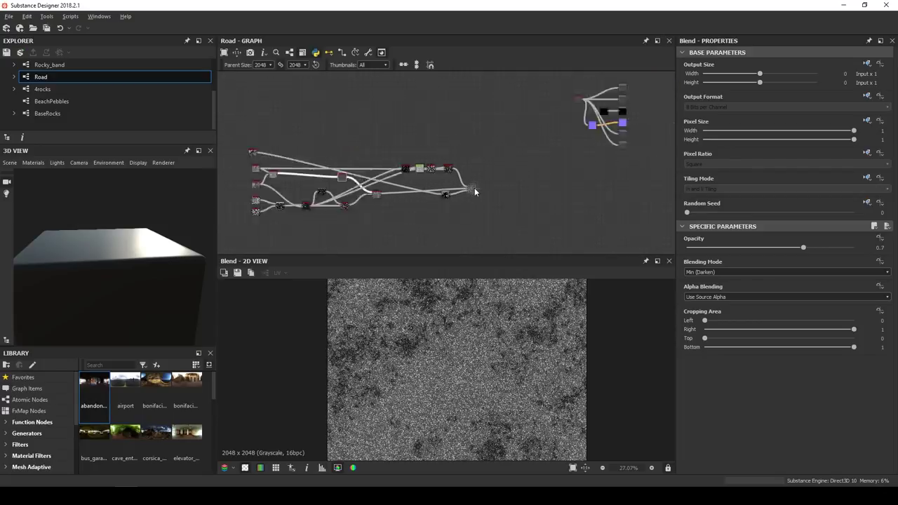
pyautogui.moveTo(570, 161); pyautogui.dragTo(623, 164)
pyautogui.moveTo(329, 161); pyautogui.dragTo(381, 147, button='middle')
pyautogui.scroll(6, 381, 147)
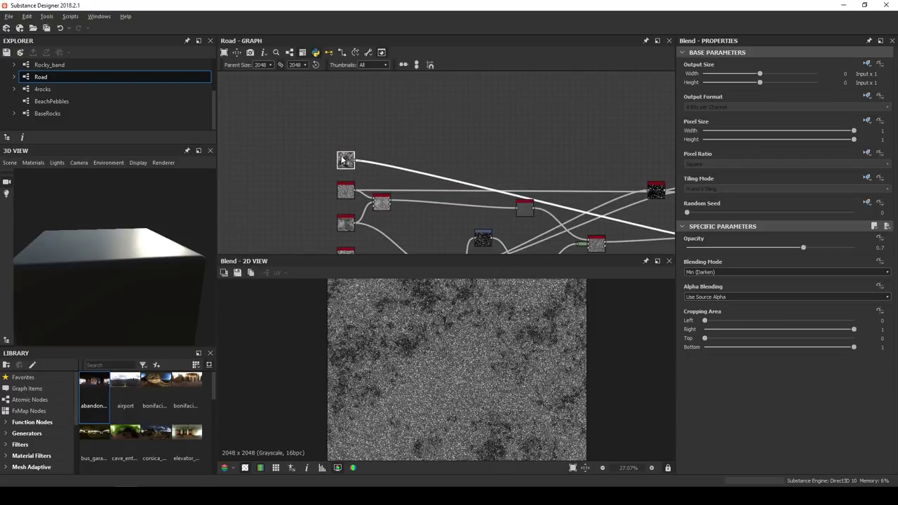
pyautogui.press('space')
pyautogui.write('cel')
pyautogui.press('Return')
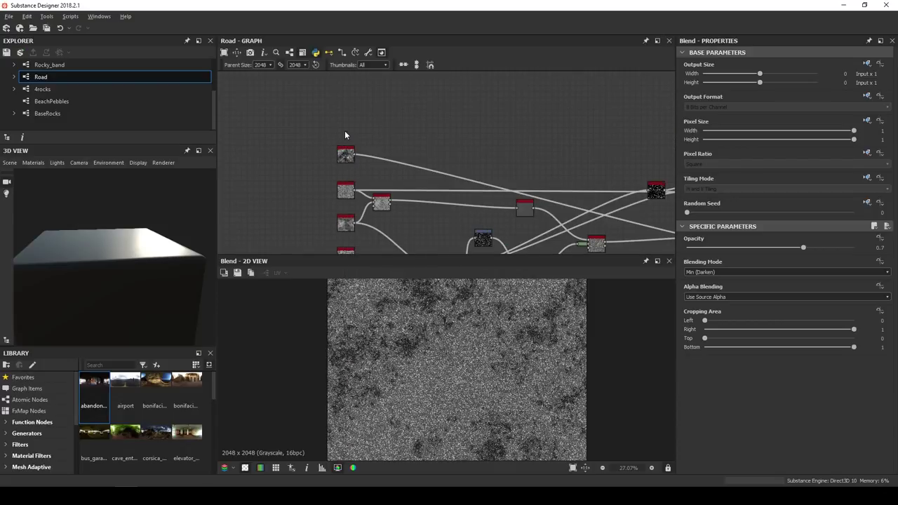
# Set the Cells 1 noise to Scale 6 and Disorder 1
pyautogui.scroll(-1, 852, 442)
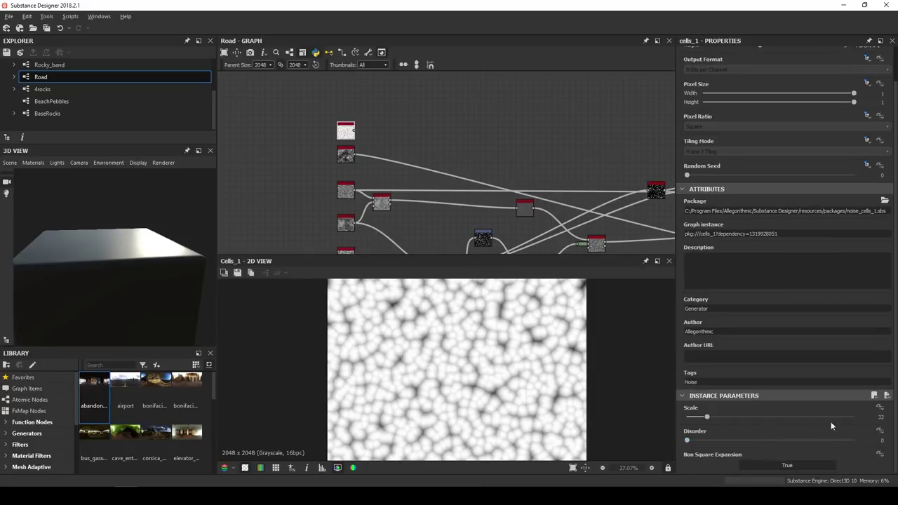
pyautogui.doubleClick(875, 417)
pyautogui.press('Tab')
pyautogui.press('Tab')
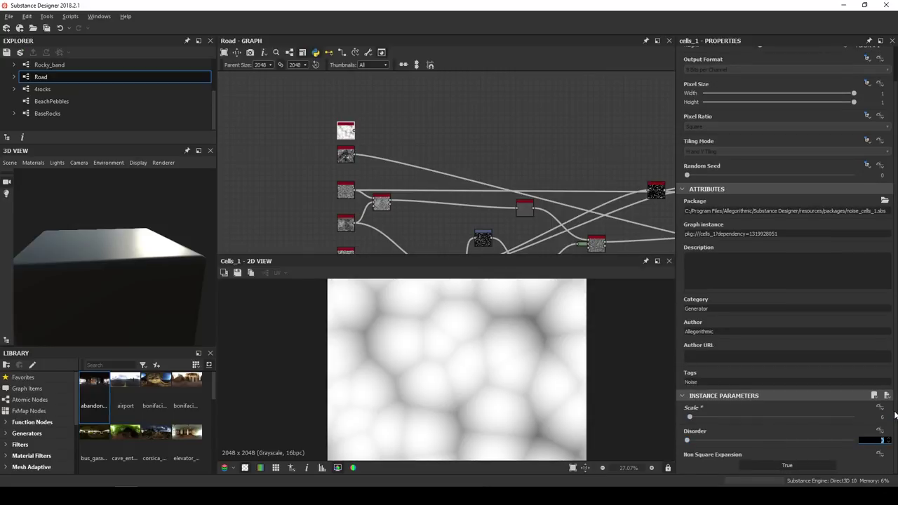
pyautogui.write('1')
pyautogui.press('Return')
pyautogui.scroll(-3, 432, 351)
pyautogui.scroll(2, 437, 354)
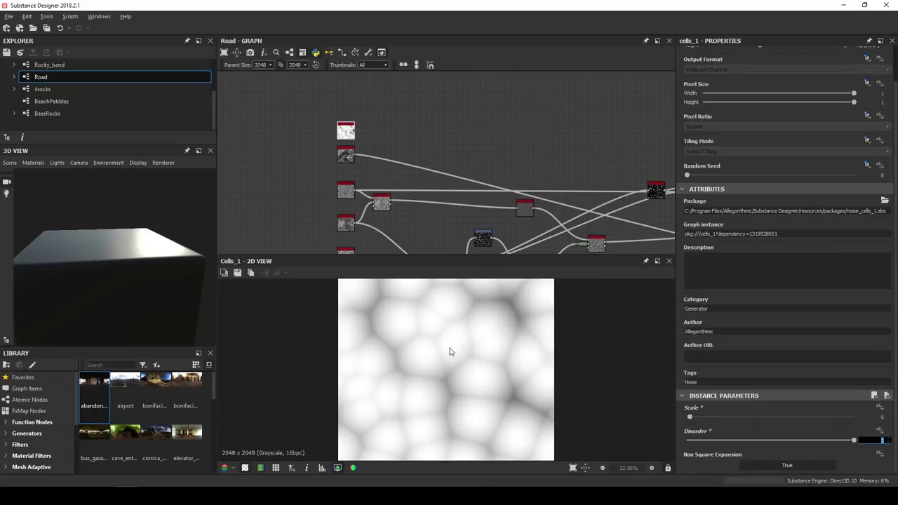
# Add an Edge Detect node above the existing stone chain and feed it with the Cells 1 noise
pyautogui.press('f')
pyautogui.press('space')
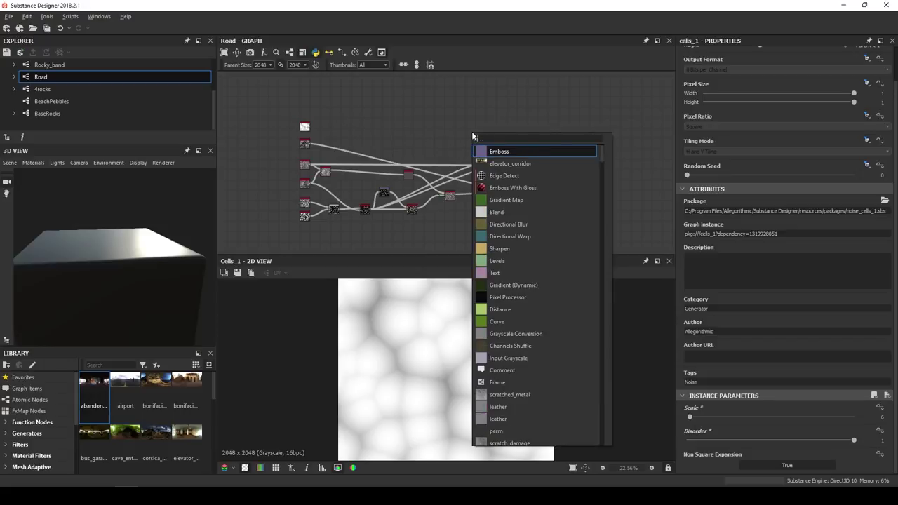
pyautogui.write('edge')
pyautogui.press('Return')
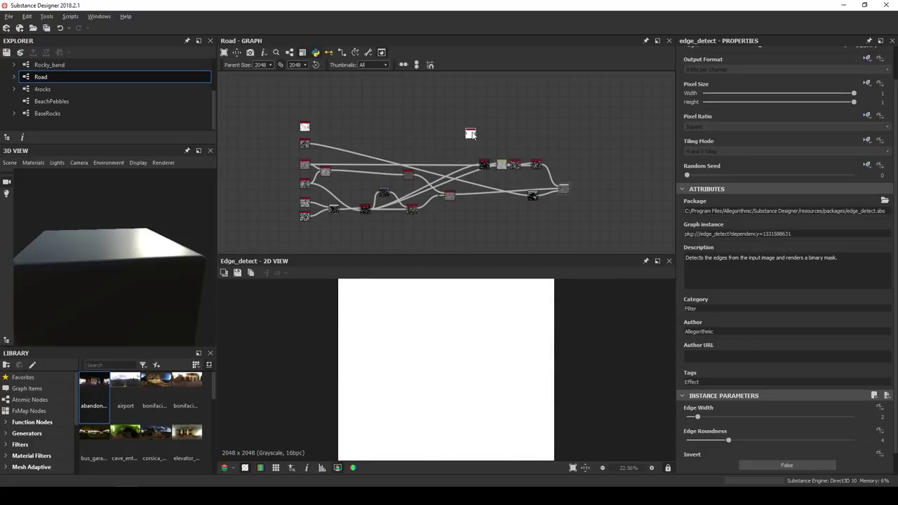
pyautogui.scroll(3, 315, 127)
pyautogui.moveTo(254, 131); pyautogui.dragTo(619, 121)
# Set the new Edge Detect to Tolerance 1, Edge Roundness 13 and Edge Width 1.7
pyautogui.scroll(-1, 753, 449)
pyautogui.moveTo(757, 466); pyautogui.dragTo(873, 462)
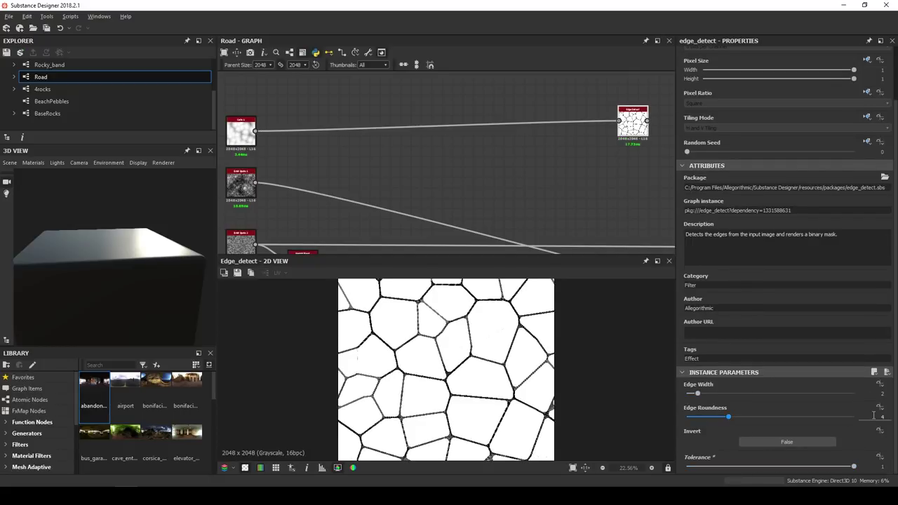
pyautogui.click(873, 415)
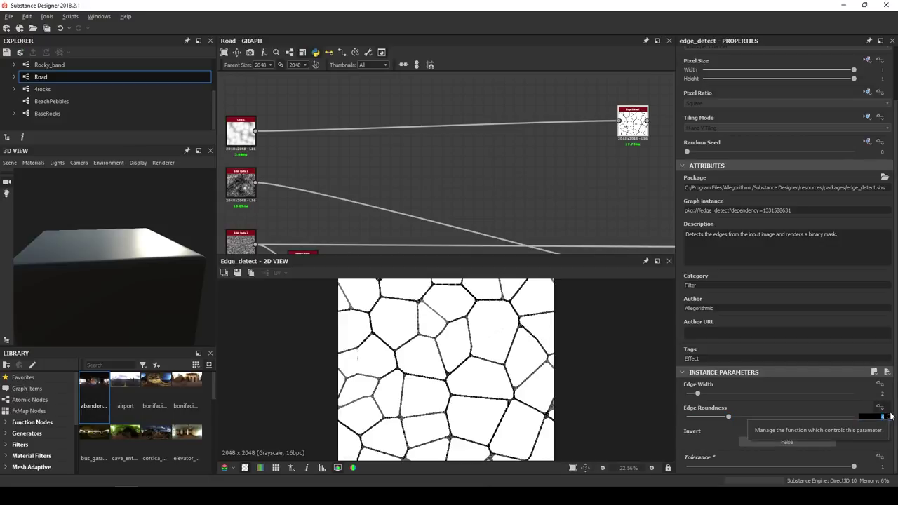
pyautogui.press('Return')
pyautogui.moveTo(877, 394); pyautogui.dragTo(888, 394)
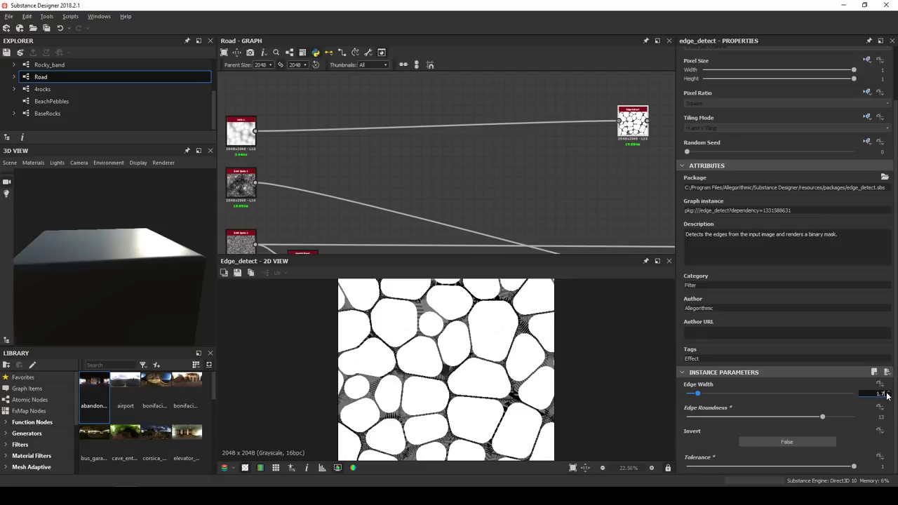
pyautogui.write('1.7')
pyautogui.press('Tab')
# Add a Non Uniform Blur Grayscale node after the new Edge Detect and space the two nodes slightly apart
pyautogui.press('f')
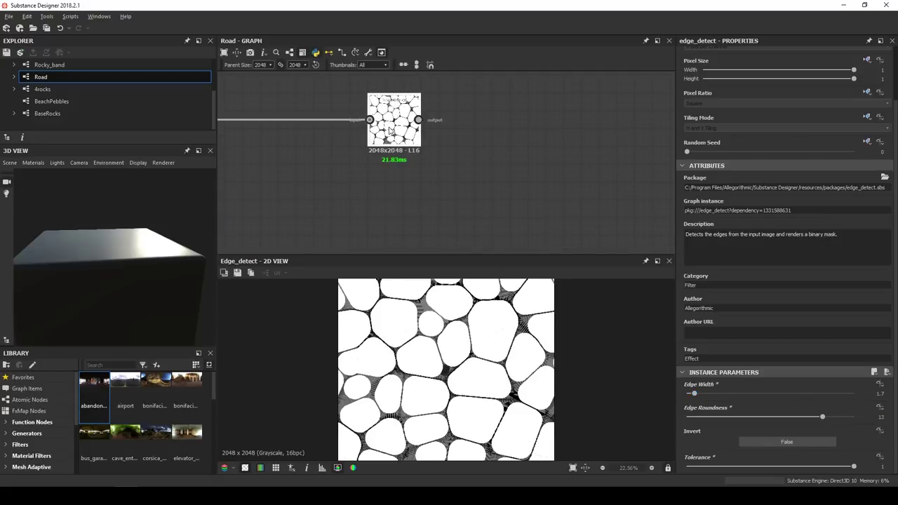
pyautogui.press('space')
pyautogui.write('Non')
pyautogui.press('Down')
pyautogui.press('Down')
pyautogui.press('Down')
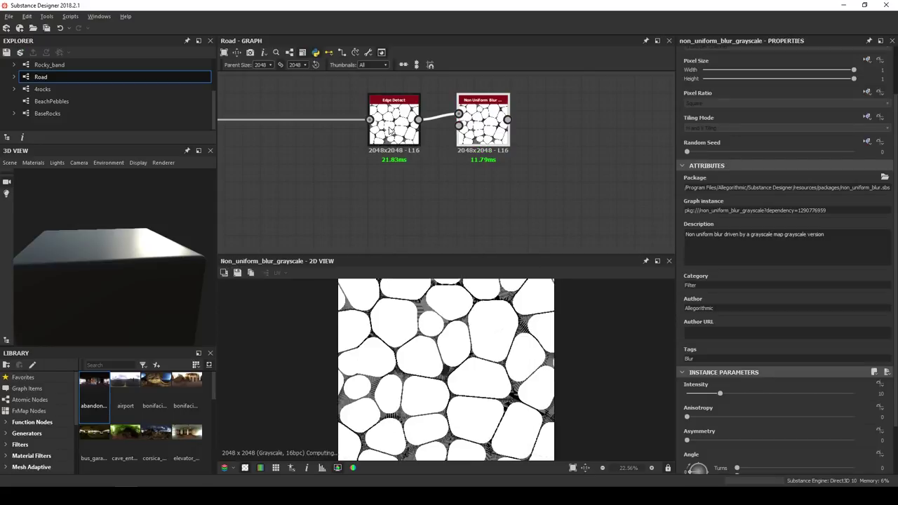
pyautogui.moveTo(482, 134); pyautogui.dragTo(519, 134)
pyautogui.scroll(-4, 514, 146)
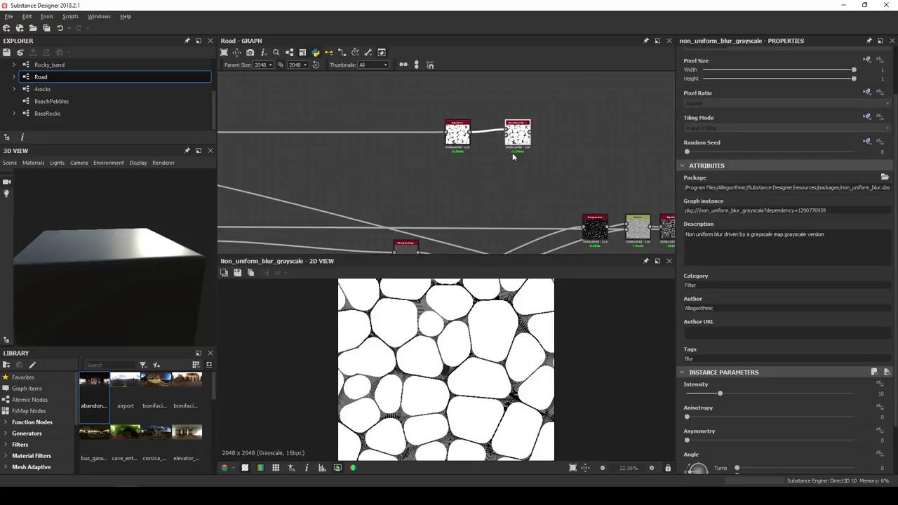
# Shift the new Edge Detect and Non Uniform Blur Grayscale nodes together further along the graph
pyautogui.moveTo(512, 158); pyautogui.dragTo(416, 153, button='middle')
pyautogui.moveTo(339, 101); pyautogui.dragTo(585, 102)
pyautogui.scroll(-3, 563, 155)
pyautogui.moveTo(563, 155); pyautogui.dragTo(468, 178, button='middle')
pyautogui.scroll(3, 491, 151)
pyautogui.click(469, 141)
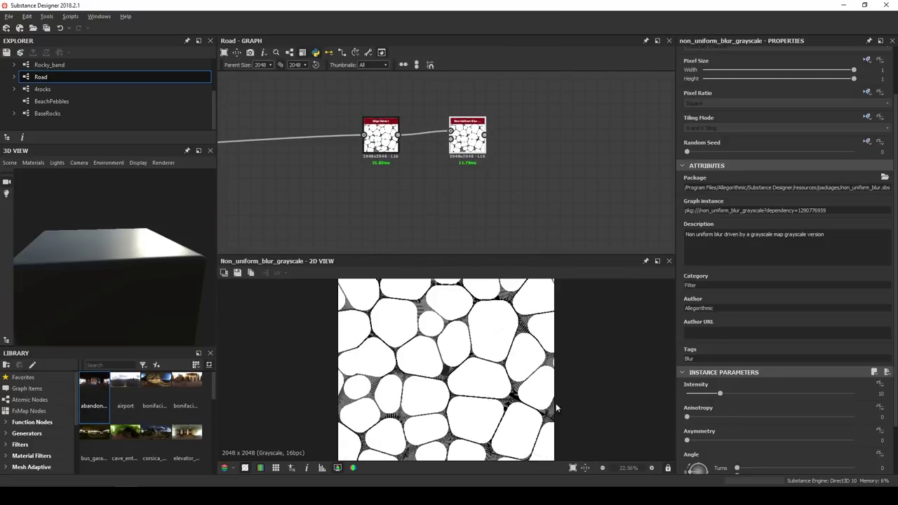
# Set the Non Uniform Blur Grayscale's Intensity to 27 and its Angle to 135 degrees
pyautogui.scroll(-2, 719, 418)
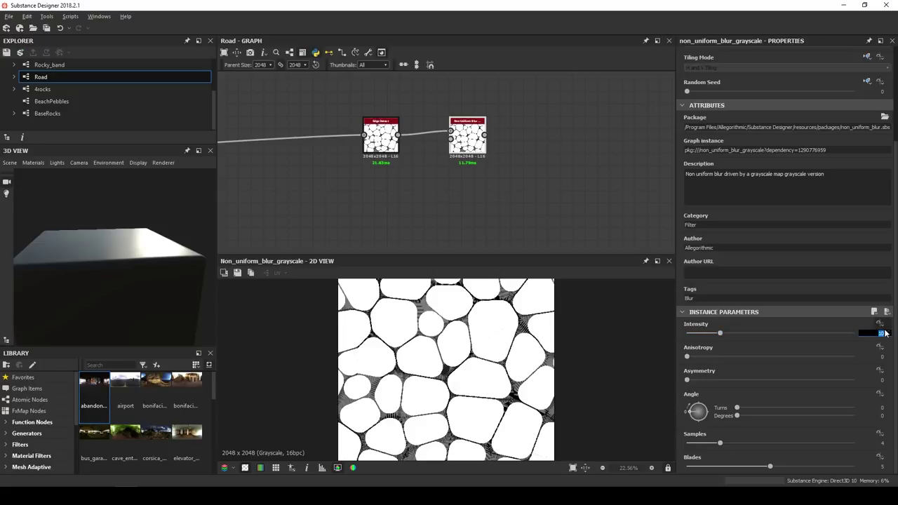
pyautogui.press('Tab')
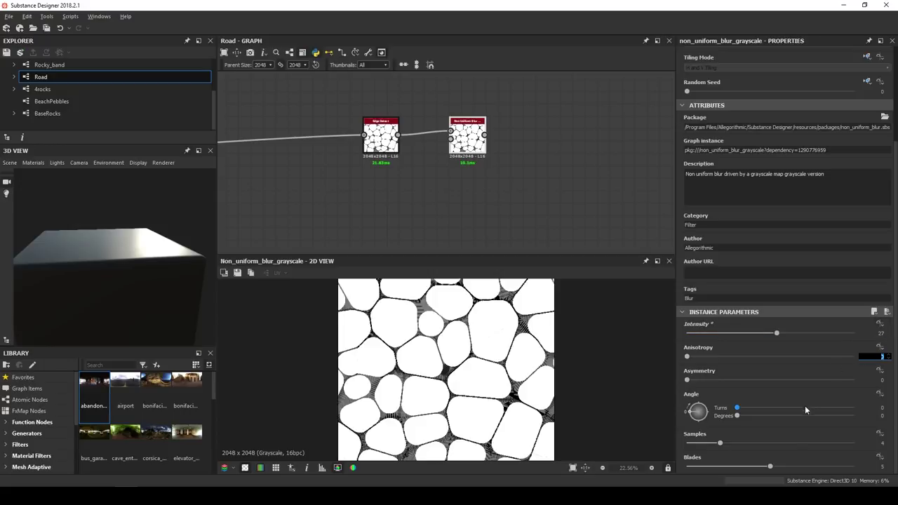
pyautogui.click(873, 415)
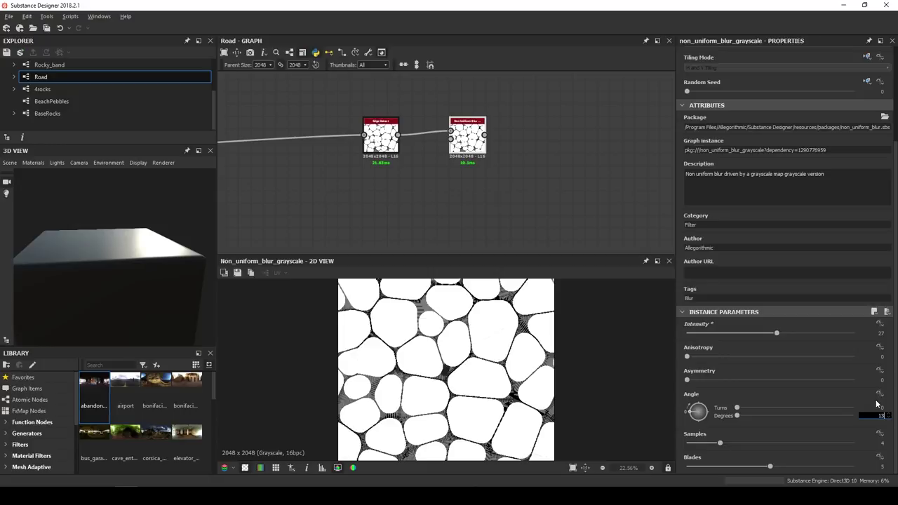
pyautogui.write('135')
pyautogui.press('Return')
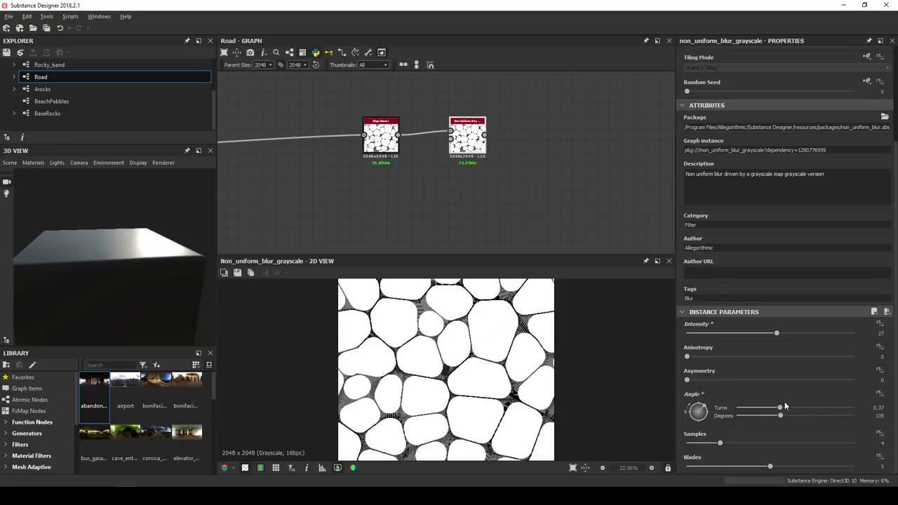
# Locate the stone chain's Slope Blur Grayscale and move the cell Edge Detect and Non Uniform Blur nodes beyond it
pyautogui.scroll(5, 451, 140)
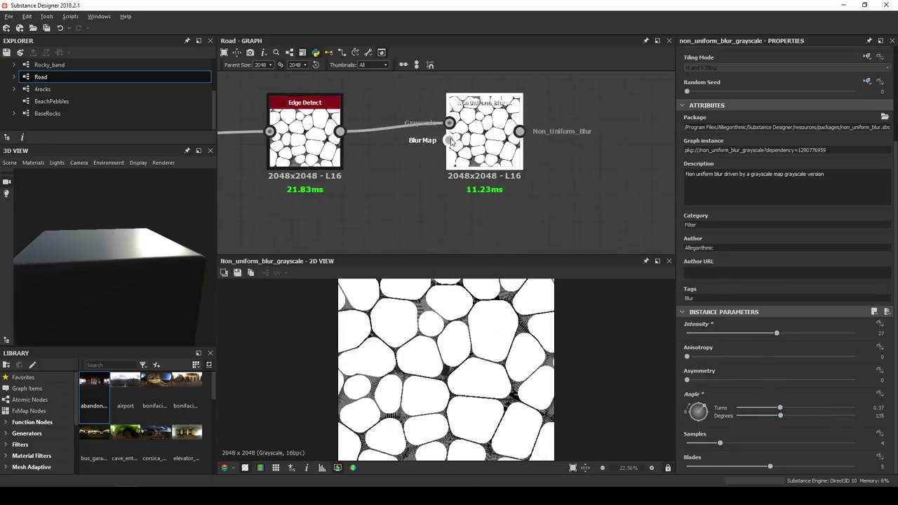
pyautogui.scroll(-8, 443, 146)
pyautogui.scroll(-1, 463, 142)
pyautogui.moveTo(461, 150); pyautogui.dragTo(557, 99, button='middle')
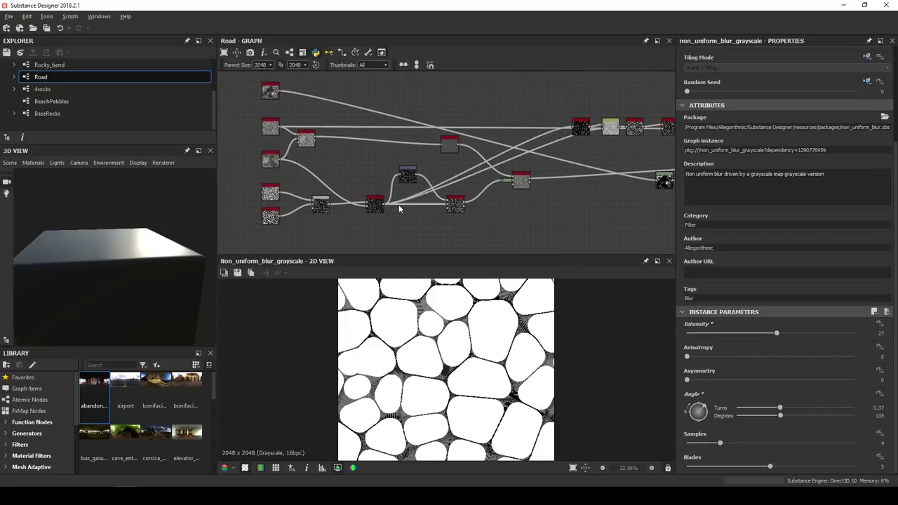
pyautogui.scroll(-2, 484, 196)
pyautogui.scroll(4, 551, 156)
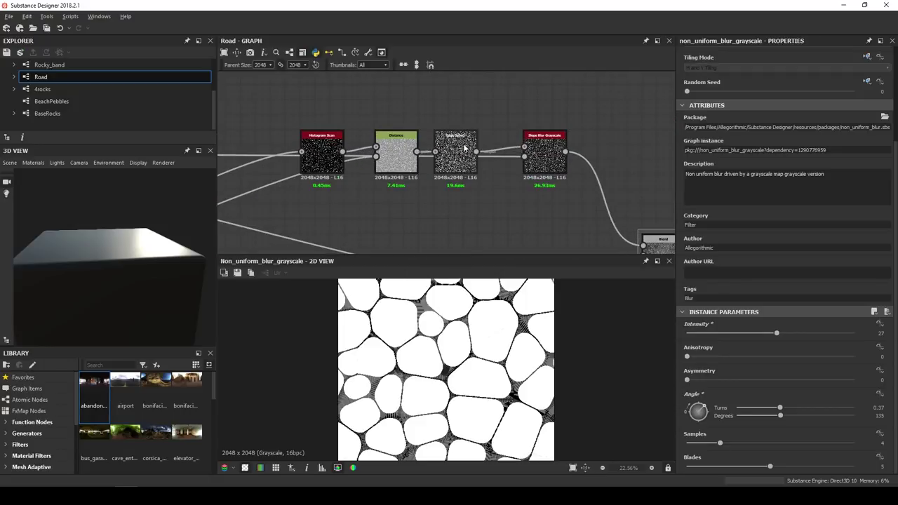
pyautogui.scroll(1, 459, 162)
pyautogui.moveTo(554, 154); pyautogui.dragTo(428, 204, button='middle')
pyautogui.scroll(-5, 459, 162)
pyautogui.moveTo(328, 95); pyautogui.dragTo(556, 132)
# Add a Blur HQ Grayscale node beneath the Non Uniform Blur Grayscale and set its Intensity to 3
pyautogui.press('space')
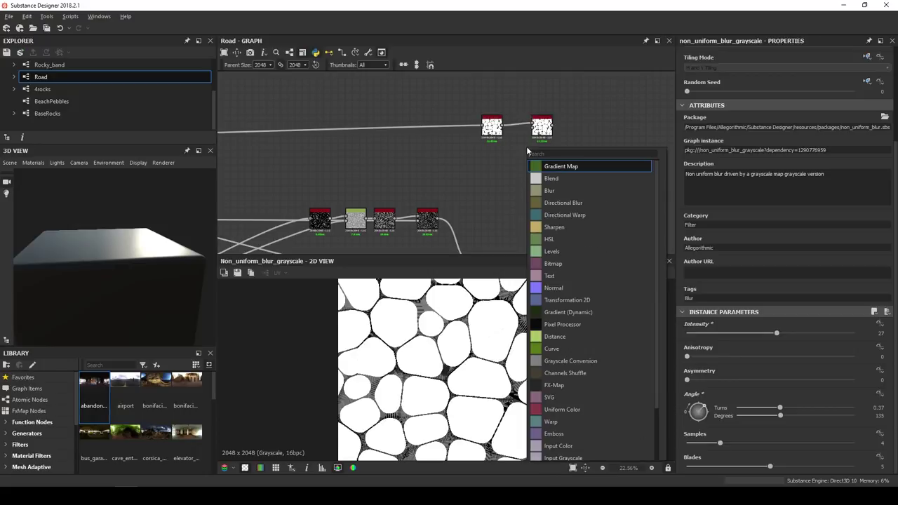
pyautogui.write('blu')
pyautogui.press('Down')
pyautogui.press('Down')
pyautogui.press('Down')
pyautogui.press('Return')
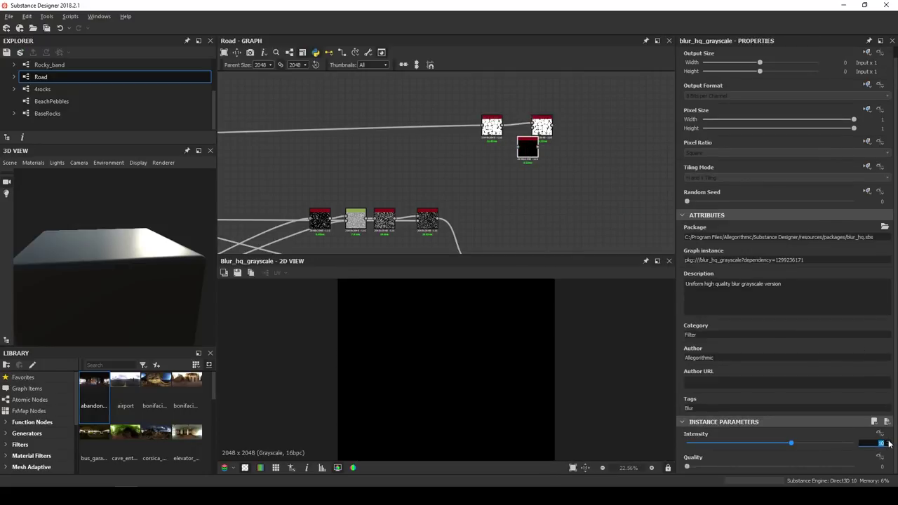
pyautogui.click(888, 444)
pyautogui.write('3')
pyautogui.press('Return')
# Route the Slope Blur Grayscale output through Blur HQ Grayscale into the Non Uniform Blur's Blur Map, dock Blur HQ, and preview the result
pyautogui.scroll(5, 451, 231)
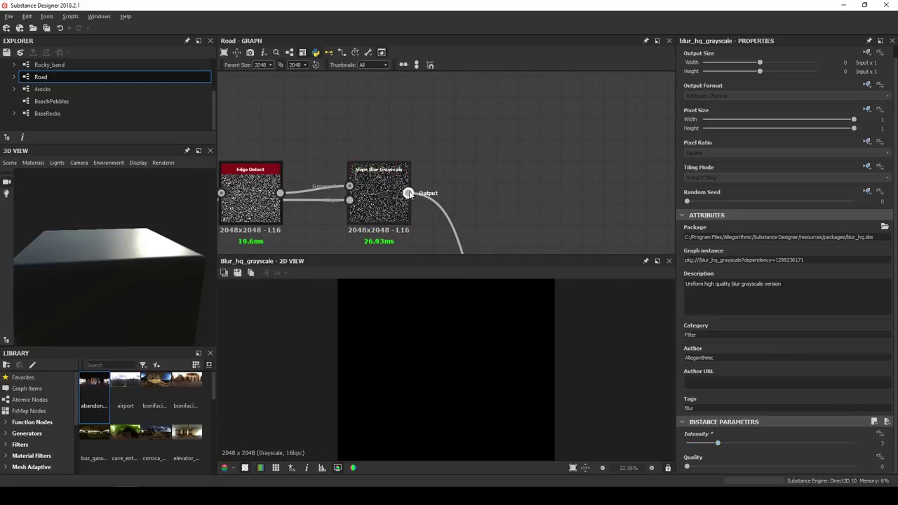
pyautogui.moveTo(550, 129); pyautogui.dragTo(458, 194)
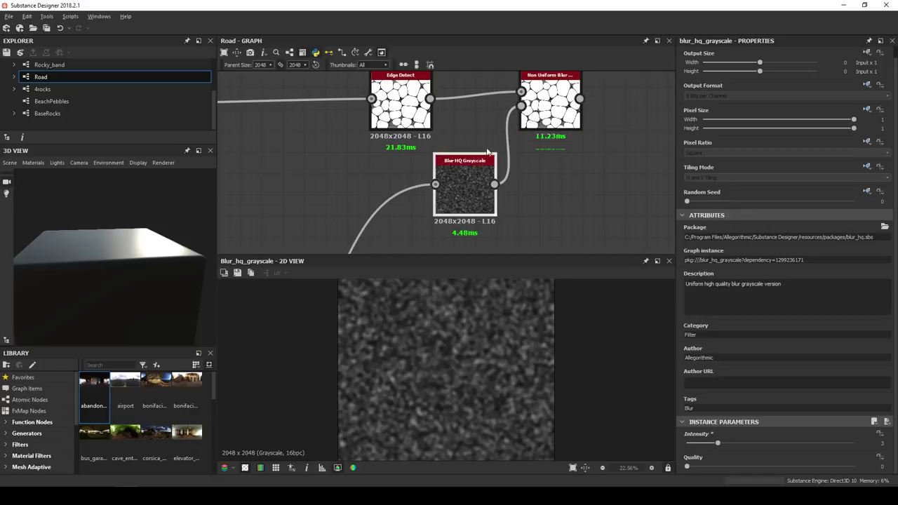
pyautogui.moveTo(516, 142); pyautogui.dragTo(520, 106)
pyautogui.press('d')
pyautogui.doubleClick(550, 107)
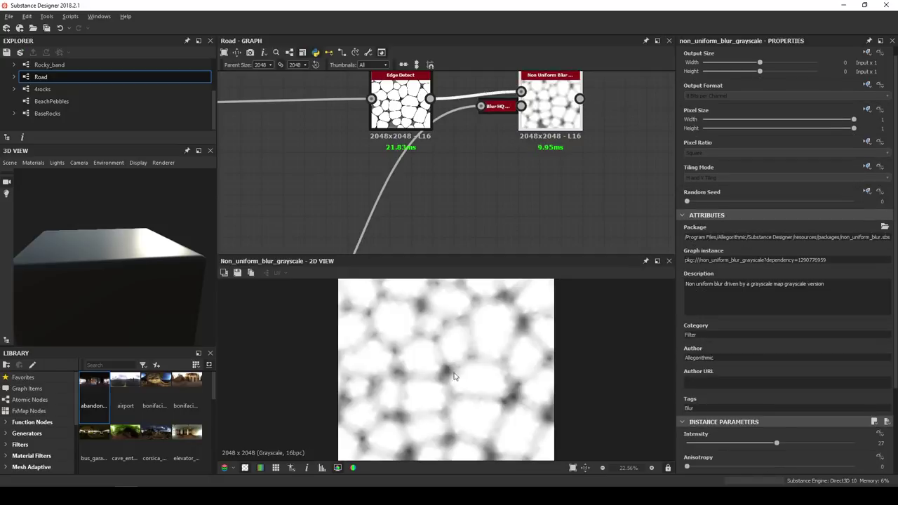
pyautogui.scroll(4, 454, 383)
pyautogui.scroll(2, 452, 383)
pyautogui.scroll(-3, 534, 204)
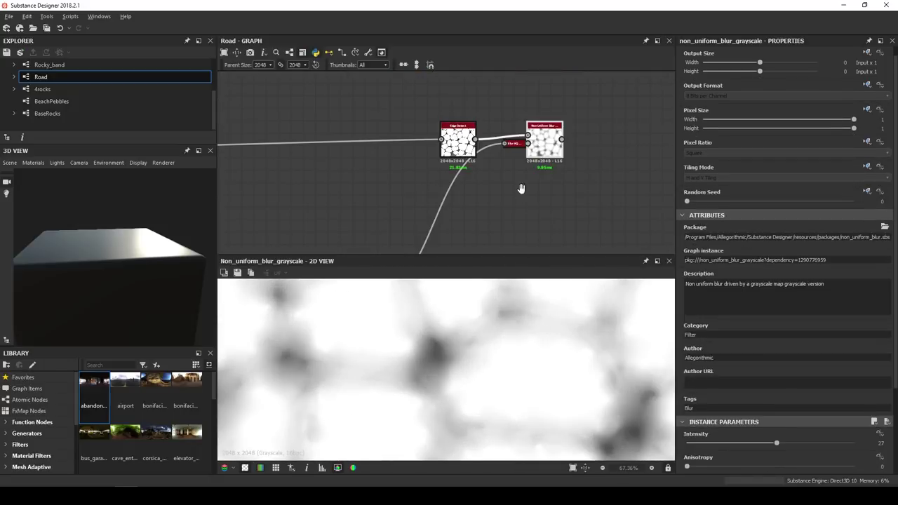
# Adjust the positions of the cell Edge Detect and Non Uniform Blur Grayscale nodes to make their links clearer
pyautogui.moveTo(517, 190); pyautogui.dragTo(345, 240, button='middle')
pyautogui.moveTo(296, 196); pyautogui.dragTo(284, 184)
pyautogui.moveTo(382, 196); pyautogui.dragTo(371, 195)
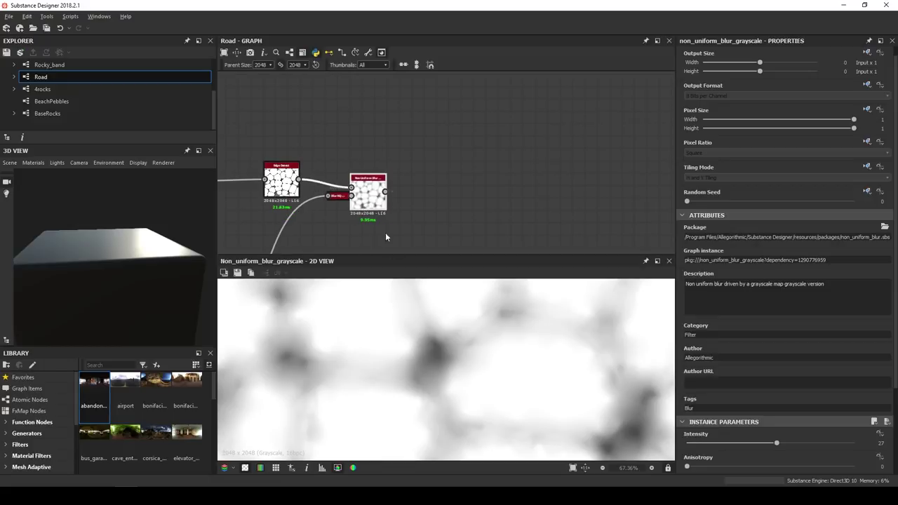
# Add a Directional Warp after the Non Uniform Blur Grayscale, set its Intensity to 50, and space it further from the blur
pyautogui.scroll(-6, 433, 372)
pyautogui.scroll(4, 433, 372)
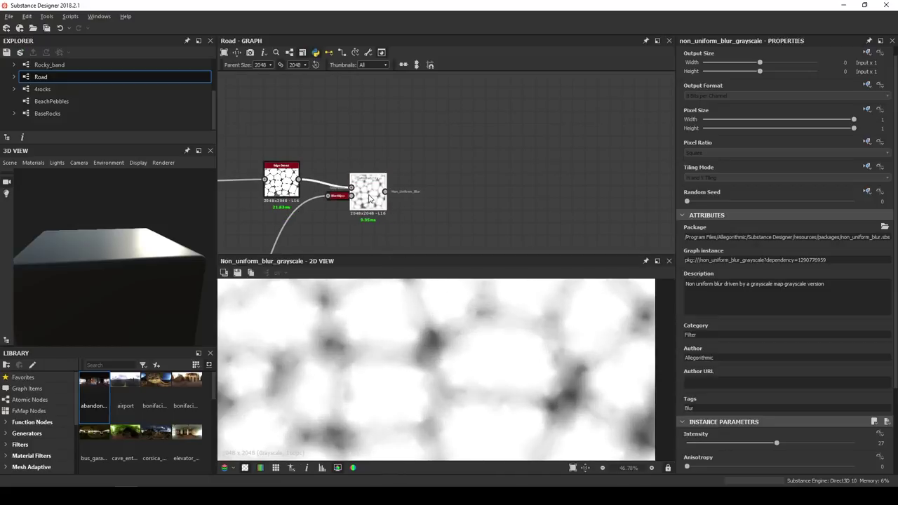
pyautogui.press('space')
pyautogui.write('dir')
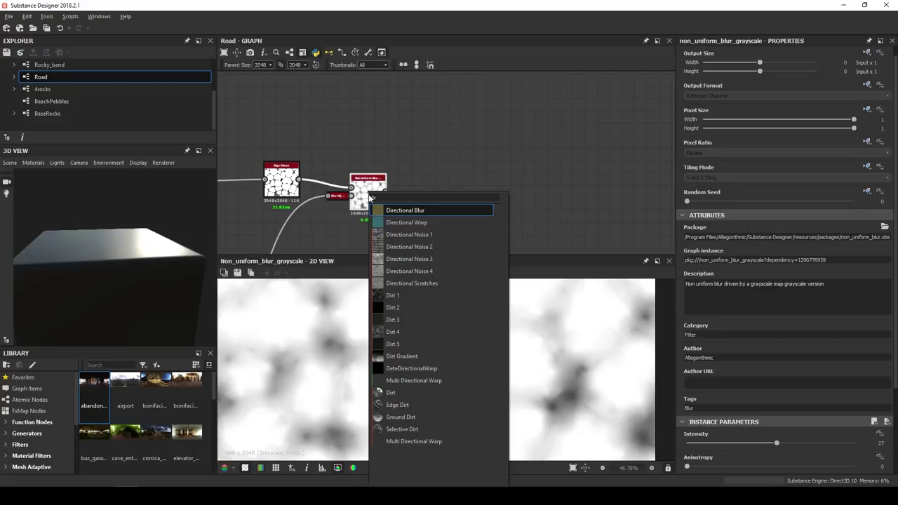
pyautogui.press('Return')
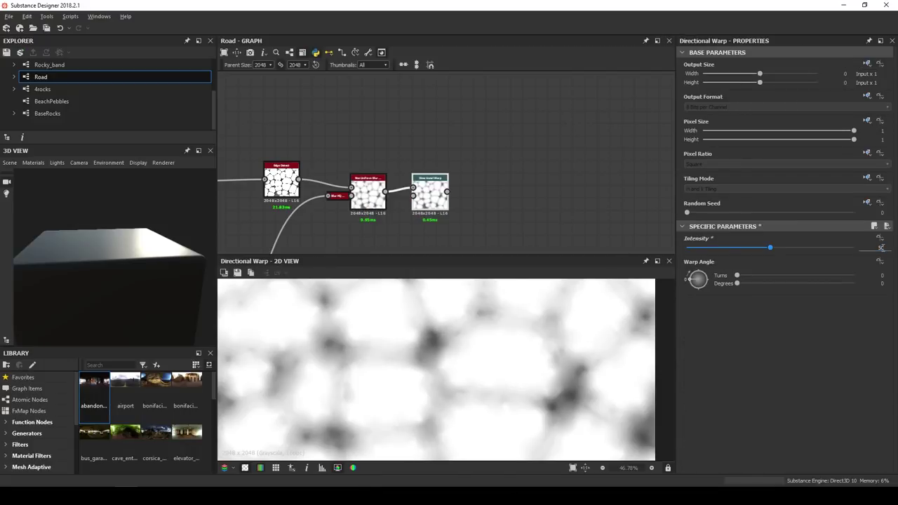
pyautogui.moveTo(441, 205); pyautogui.dragTo(466, 205)
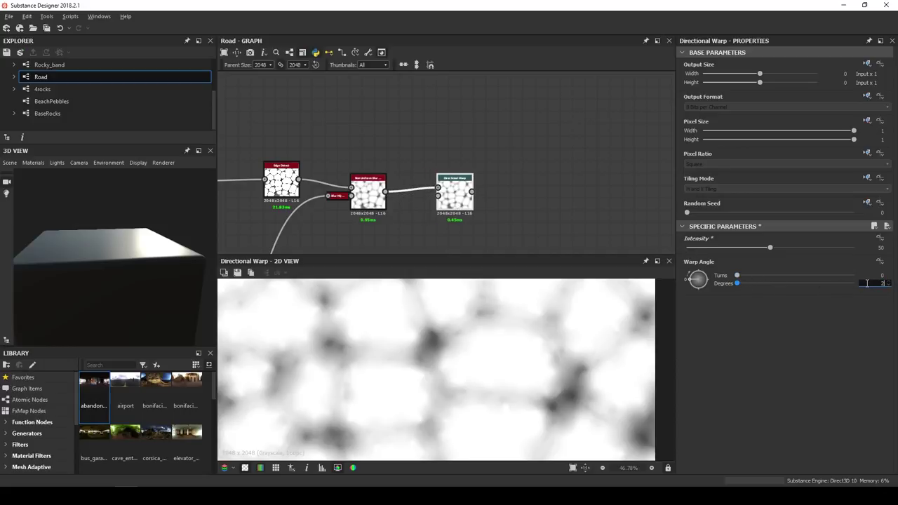
# Set the Directional Warp's Warp Angle to 250 degrees
pyautogui.press('Return')
# Connect BnW Spots 1 to a new Blur HQ Grayscale with Intensity 11, placed beneath the Directional Warp
pyautogui.scroll(-4, 496, 161)
pyautogui.moveTo(432, 190); pyautogui.dragTo(582, 185, button='middle')
pyautogui.moveTo(289, 198); pyautogui.dragTo(495, 173, button='middle')
pyautogui.scroll(8, 399, 187)
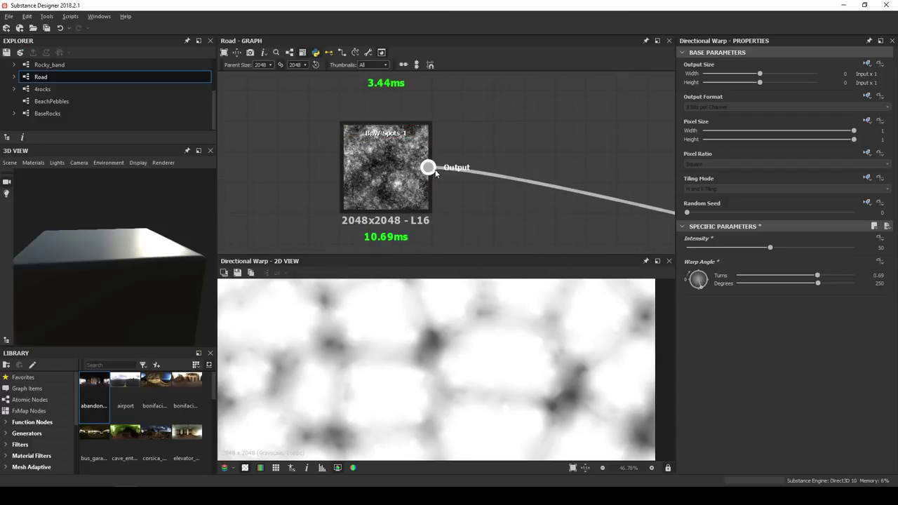
pyautogui.click(431, 168)
pyautogui.scroll(-5, 589, 148)
pyautogui.moveTo(592, 151); pyautogui.dragTo(249, 200, button='middle')
pyautogui.scroll(-2, 463, 185)
pyautogui.moveTo(464, 185); pyautogui.dragTo(337, 182, button='middle')
pyautogui.moveTo(601, 158); pyautogui.dragTo(473, 167, button='middle')
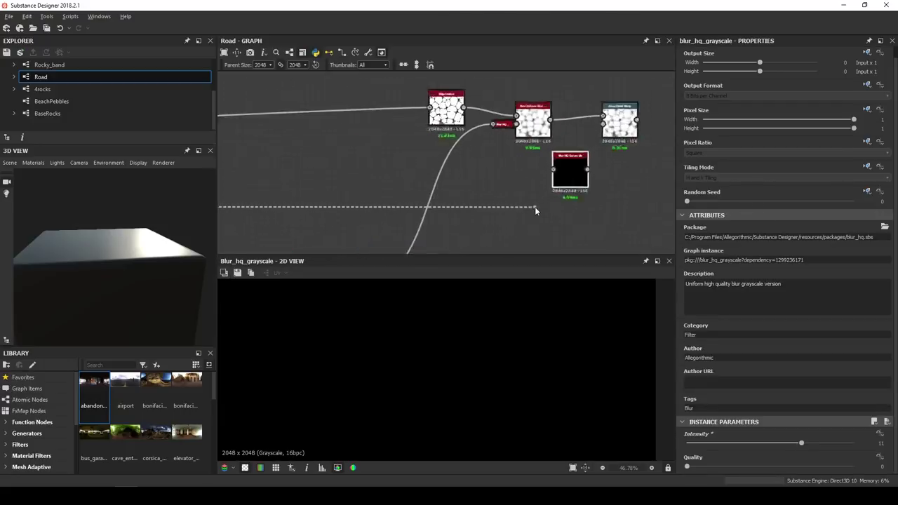
pyautogui.scroll(3, 534, 206)
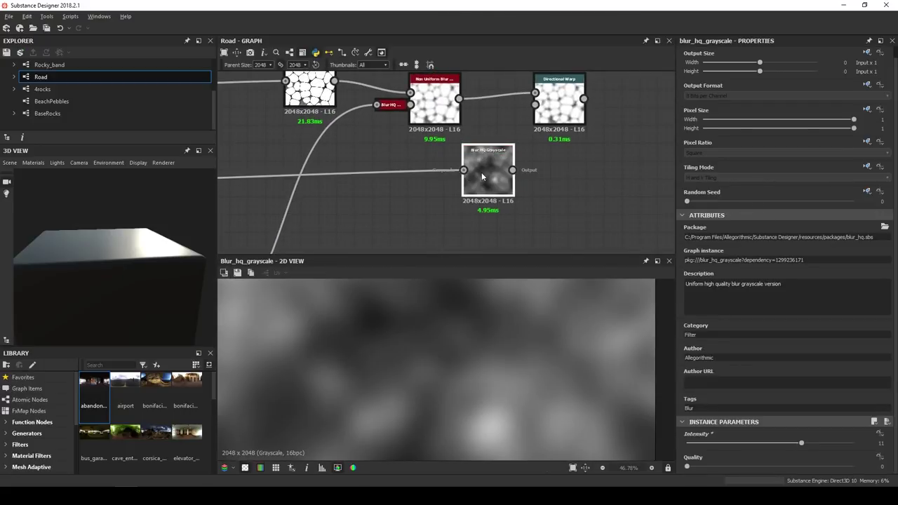
# Link the Blur HQ Grayscale output to the Directional Warp's Intensity Input and preview the warped cells
pyautogui.scroll(-5, 476, 342)
pyautogui.scroll(3, 496, 349)
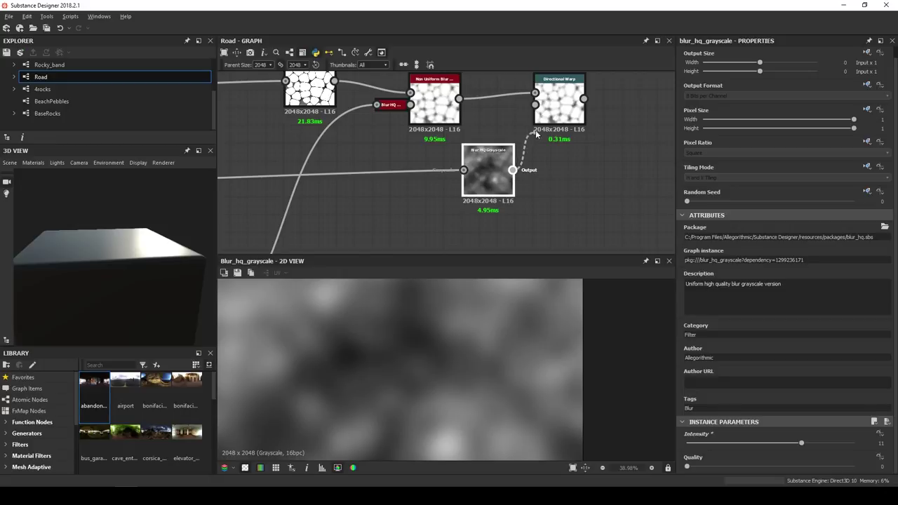
pyautogui.moveTo(538, 133); pyautogui.dragTo(536, 105)
pyautogui.doubleClick(553, 105)
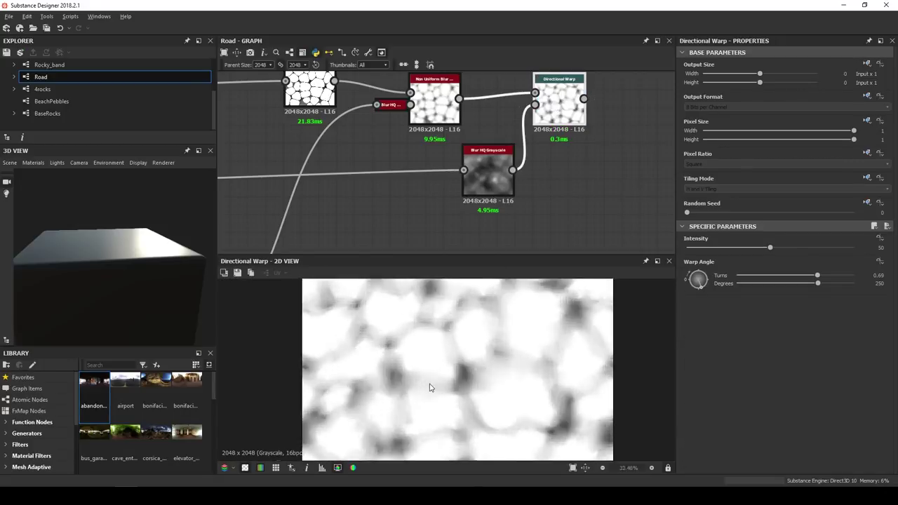
pyautogui.scroll(1, 475, 370)
pyautogui.scroll(-2, 454, 391)
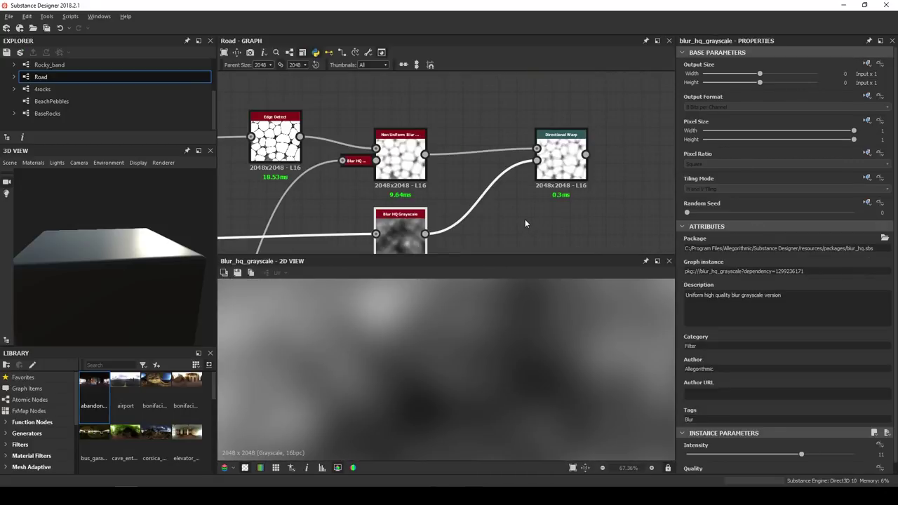
# Insert a Transformation 2D between the Blur HQ Grayscale and the Directional Warp, and apply the /2 stretch
pyautogui.moveTo(525, 219); pyautogui.dragTo(514, 191, button='middle')
pyautogui.scroll(-1, 859, 451)
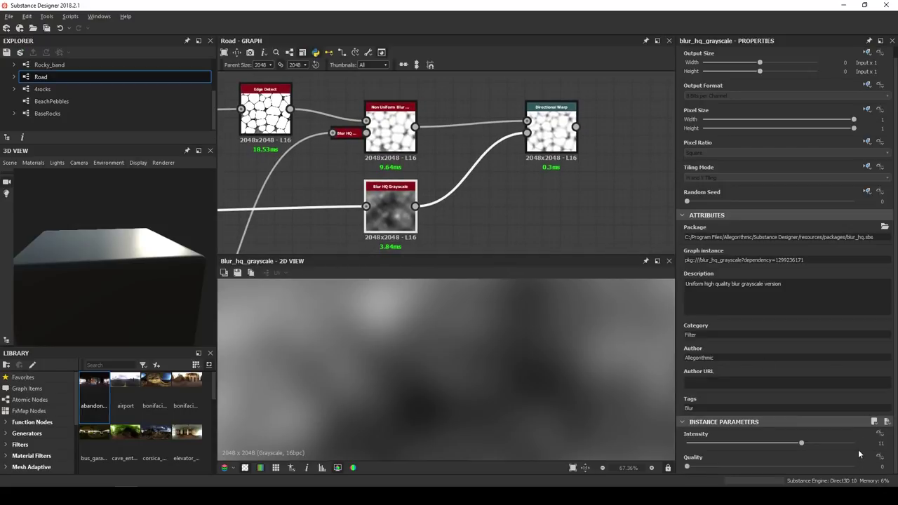
pyautogui.press('space')
pyautogui.write('tr')
pyautogui.click(451, 213)
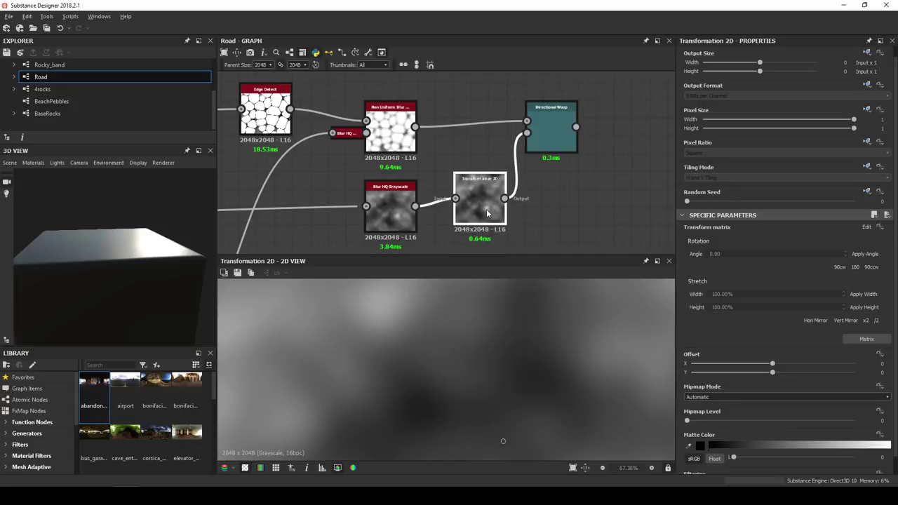
pyautogui.click(877, 321)
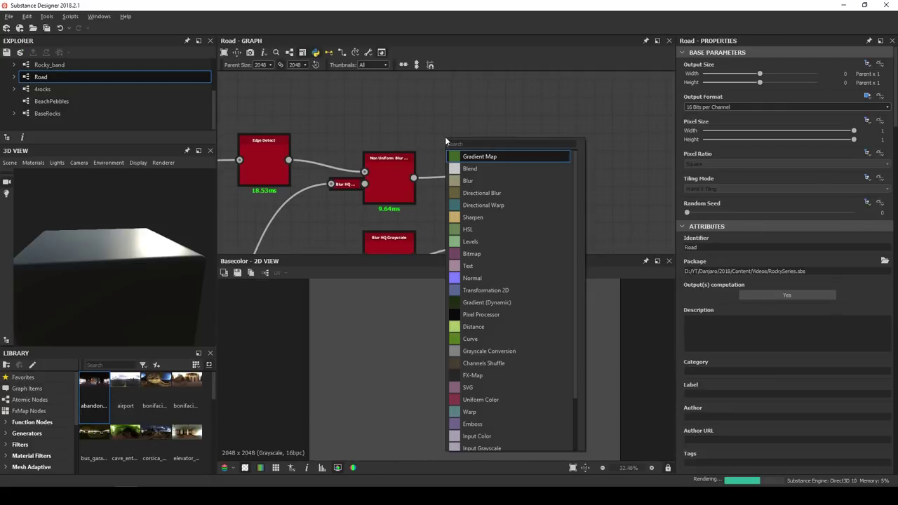
# Add a Levels node above the Directional Warp and feed it from the Non Uniform Blur Grayscale
pyautogui.write('levels')
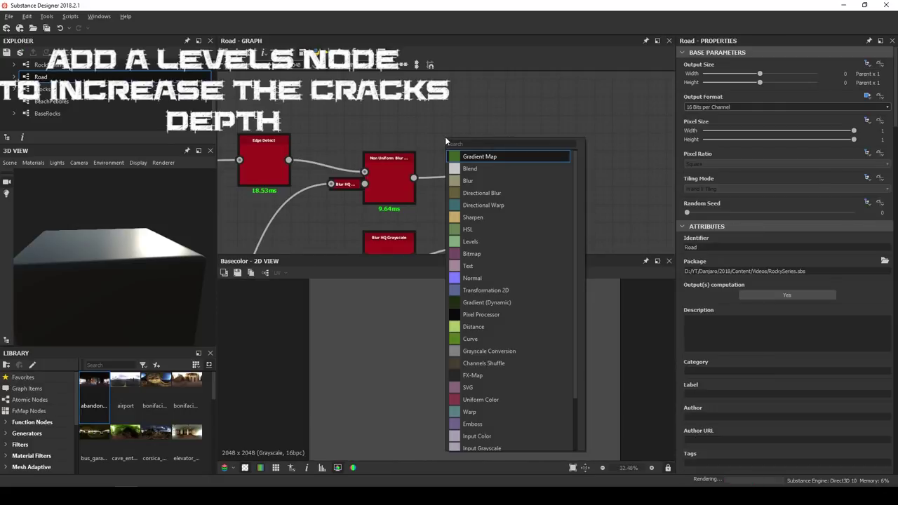
pyautogui.press('Return')
pyautogui.moveTo(445, 141); pyautogui.dragTo(471, 115)
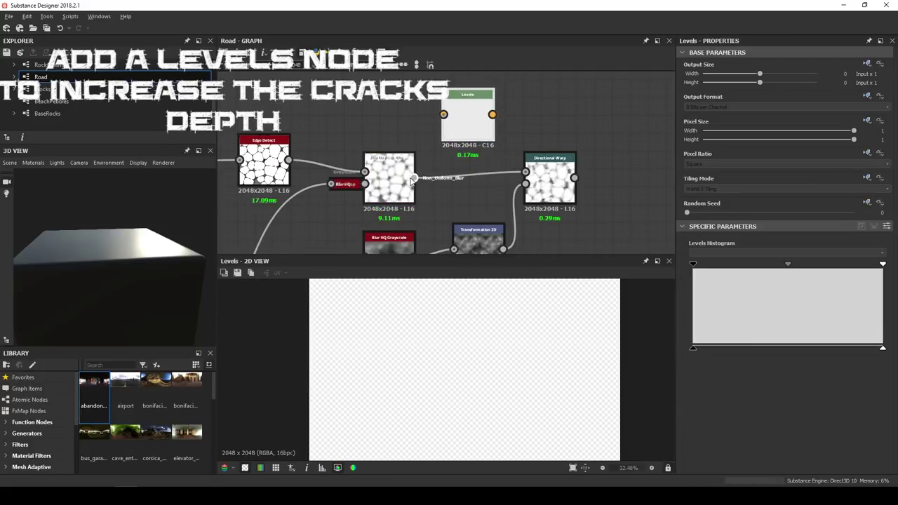
pyautogui.moveTo(414, 178); pyautogui.dragTo(444, 115)
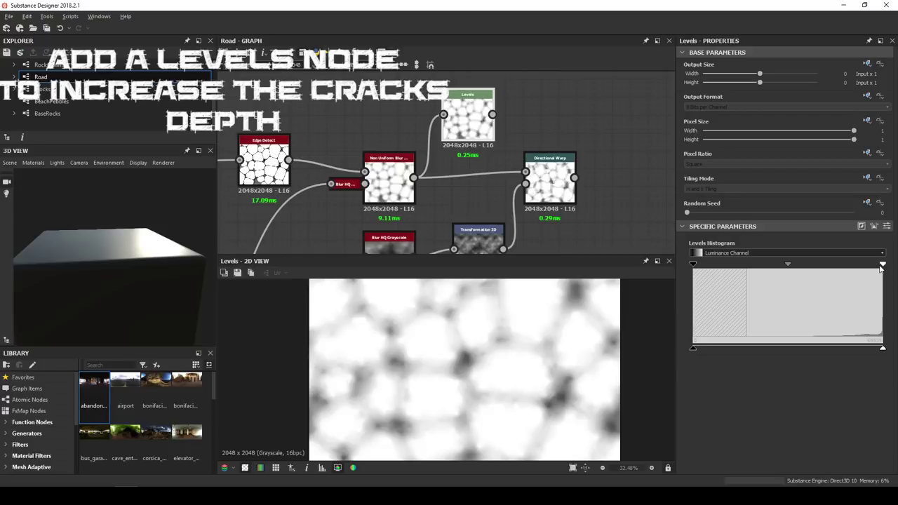
# Bring the Levels input black and white points close together near the bright end to make the cracks wide and solid black
pyautogui.moveTo(882, 264)
pyautogui.mouseDown()
pyautogui.moveTo(854, 265)
pyautogui.moveTo(875, 264)
pyautogui.mouseUp()
pyautogui.moveTo(785, 265); pyautogui.dragTo(822, 264)
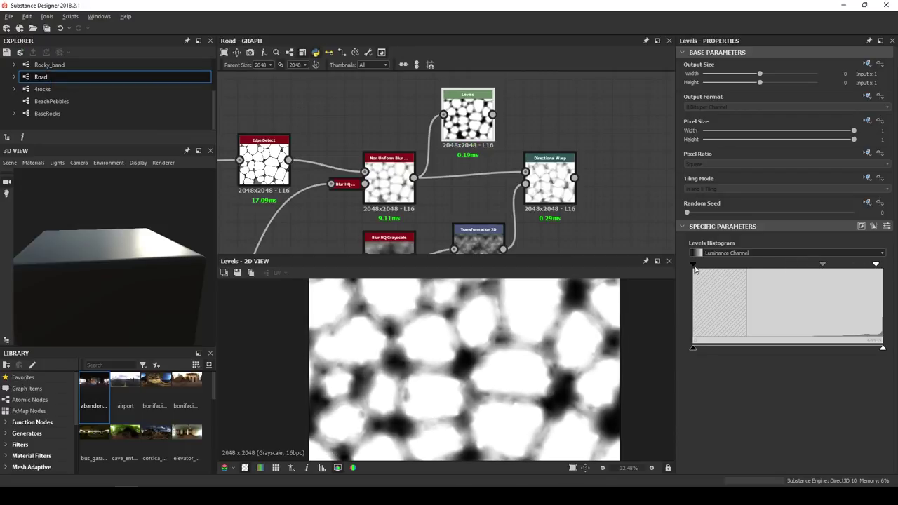
pyautogui.moveTo(694, 266); pyautogui.dragTo(876, 266)
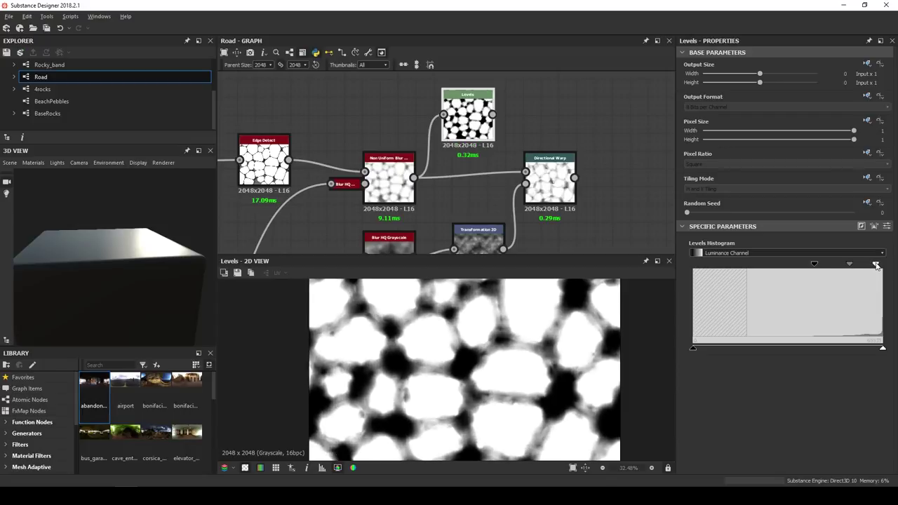
pyautogui.moveTo(816, 270); pyautogui.dragTo(874, 271)
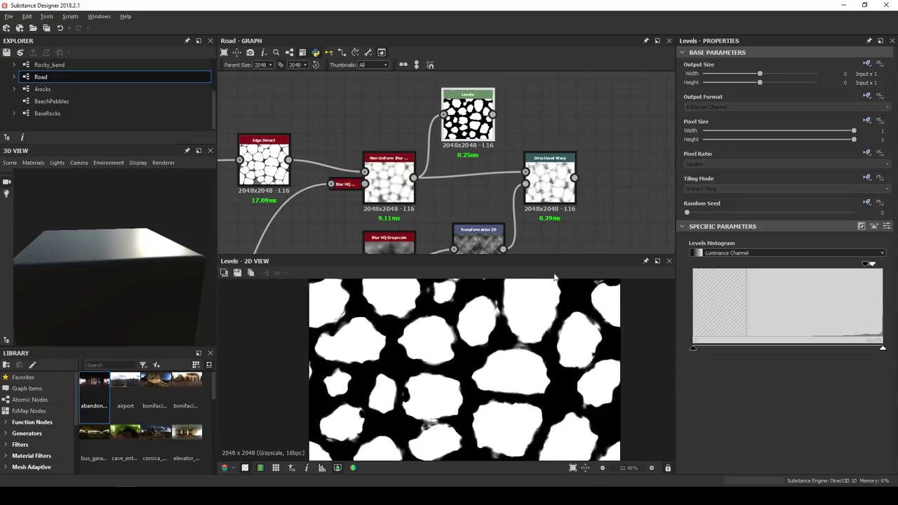
# Route the Levels output into the Directional Warp's main input and dock its Blur HQ and Transformation 2D nodes
pyautogui.scroll(-2, 483, 160)
pyautogui.moveTo(483, 158); pyautogui.dragTo(391, 139, button='middle')
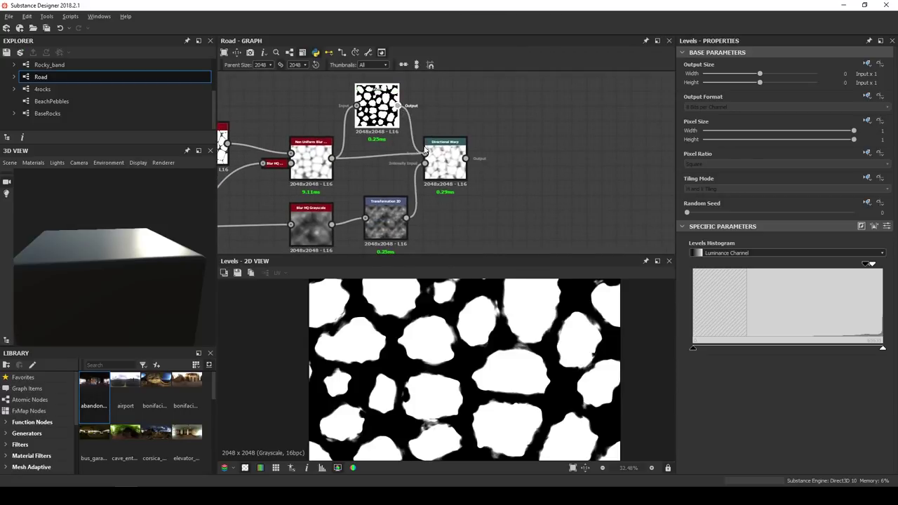
pyautogui.moveTo(424, 151); pyautogui.dragTo(439, 158)
pyautogui.scroll(-2, 495, 397)
pyautogui.scroll(2, 452, 380)
# Add a Slope Blur Grayscale after the Directional Warp and space it further from the warp
pyautogui.press('space')
pyautogui.write('slop')
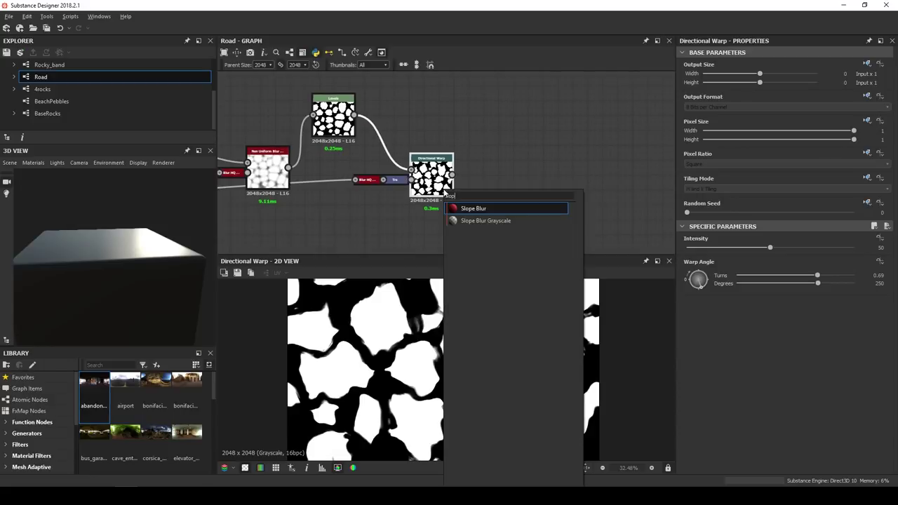
pyautogui.press('Return')
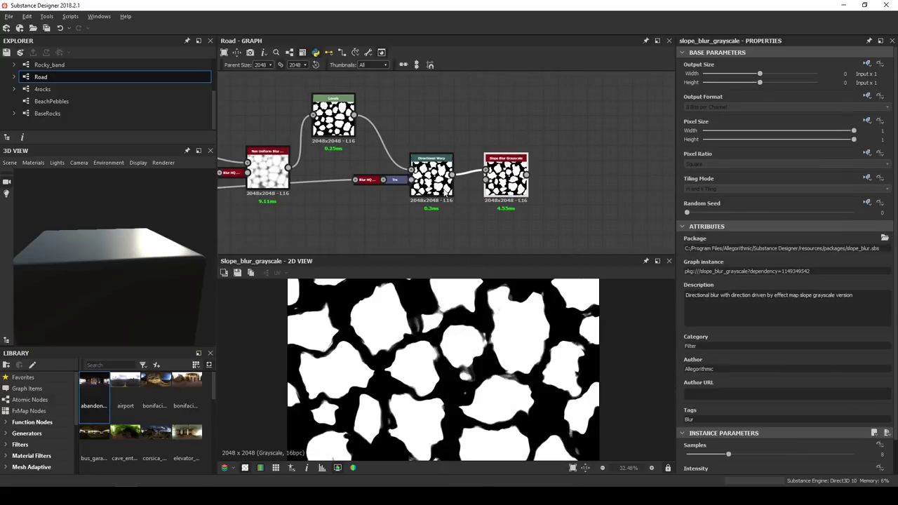
pyautogui.scroll(4, 483, 180)
pyautogui.scroll(-4, 523, 191)
pyautogui.moveTo(530, 196)
pyautogui.mouseDown()
pyautogui.moveTo(511, 187)
pyautogui.moveTo(546, 196)
pyautogui.mouseUp()
pyautogui.moveTo(546, 196); pyautogui.dragTo(484, 177, button='middle')
pyautogui.moveTo(479, 156); pyautogui.dragTo(498, 148)
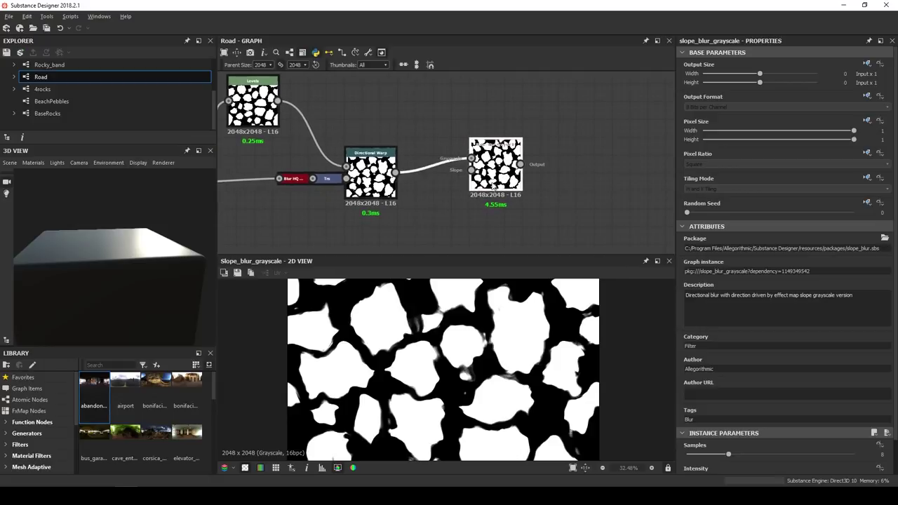
# Move the mask Levels node closer to the Min (Darken) Blend of stones and ground, and preview the Blend
pyautogui.scroll(-6, 493, 186)
pyautogui.moveTo(442, 202); pyautogui.dragTo(567, 123, button='middle')
pyautogui.moveTo(525, 161); pyautogui.dragTo(423, 208, button='middle')
pyautogui.scroll(8, 449, 152)
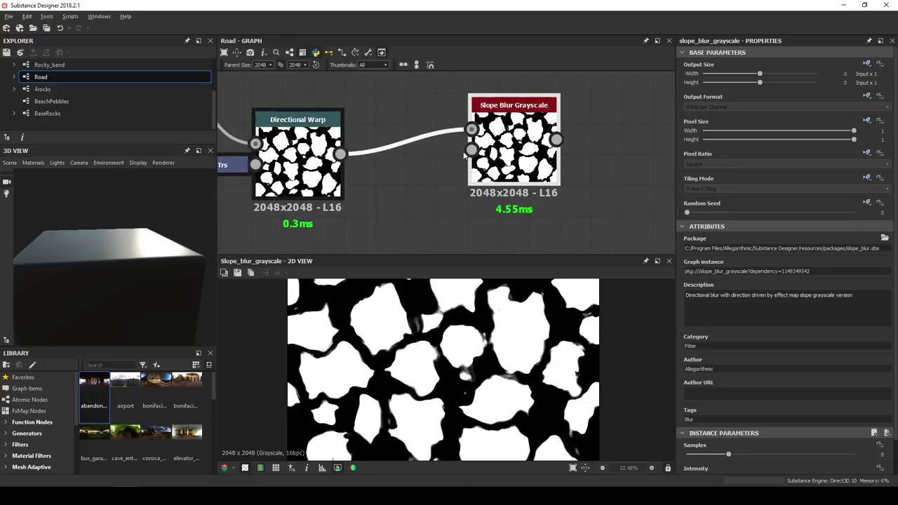
pyautogui.scroll(-8, 462, 156)
pyautogui.moveTo(440, 162); pyautogui.dragTo(554, 119, button='middle')
pyautogui.scroll(-2, 456, 169)
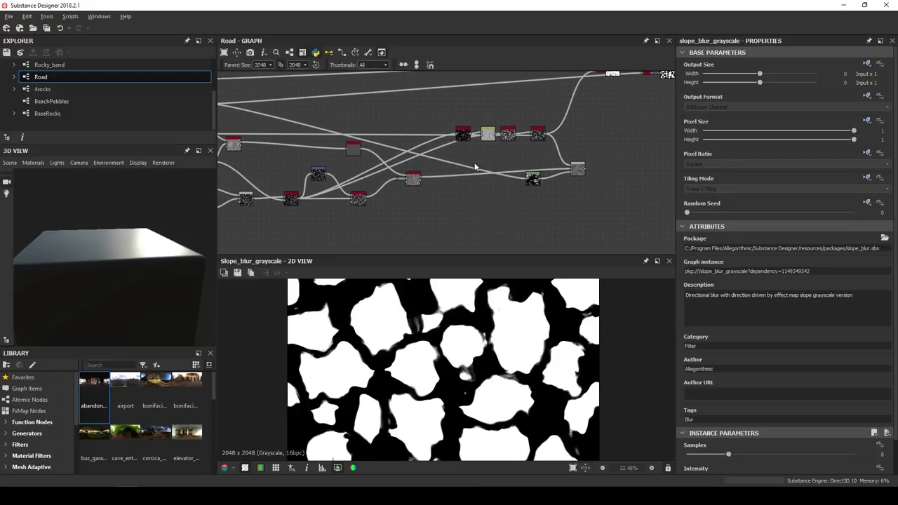
pyautogui.scroll(-1, 473, 163)
pyautogui.scroll(3, 474, 163)
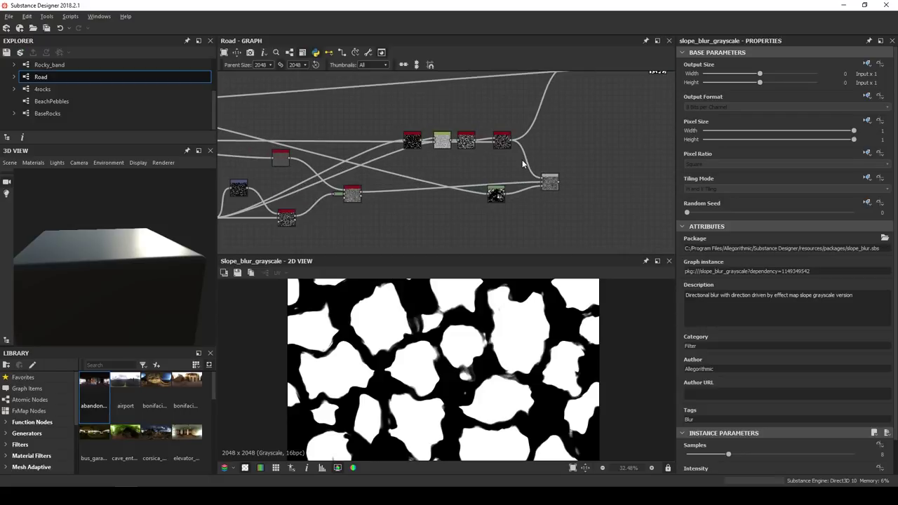
pyautogui.moveTo(529, 156); pyautogui.dragTo(550, 148, button='middle')
pyautogui.moveTo(384, 181); pyautogui.dragTo(557, 163, button='middle')
pyautogui.scroll(-2, 380, 203)
pyautogui.moveTo(376, 204); pyautogui.dragTo(319, 204, button='middle')
pyautogui.scroll(4, 392, 203)
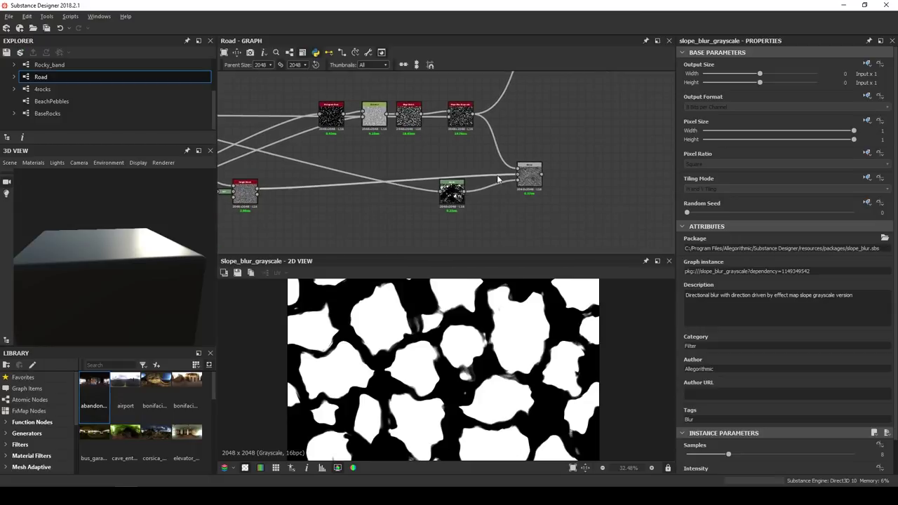
pyautogui.scroll(2, 395, 204)
pyautogui.scroll(2, 394, 201)
pyautogui.moveTo(273, 219); pyautogui.dragTo(313, 219)
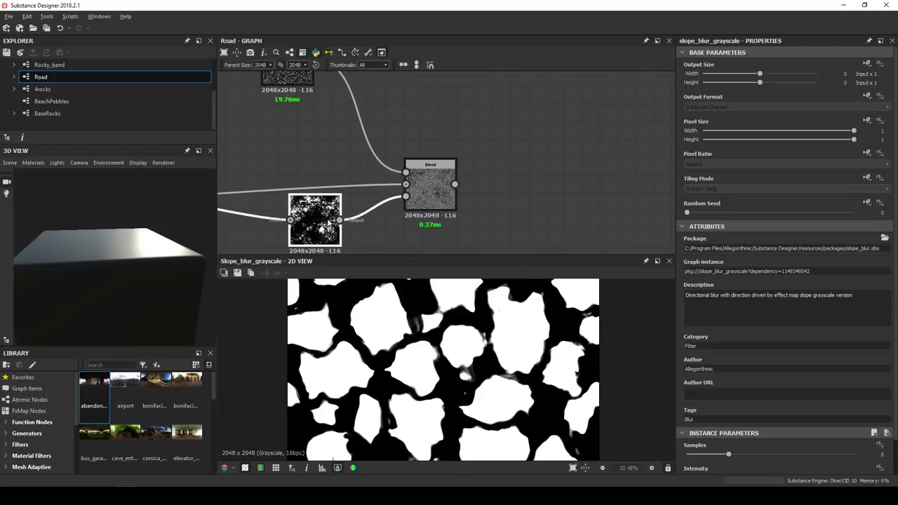
pyautogui.click(446, 190)
pyautogui.doubleClick(445, 190)
pyautogui.scroll(3, 490, 410)
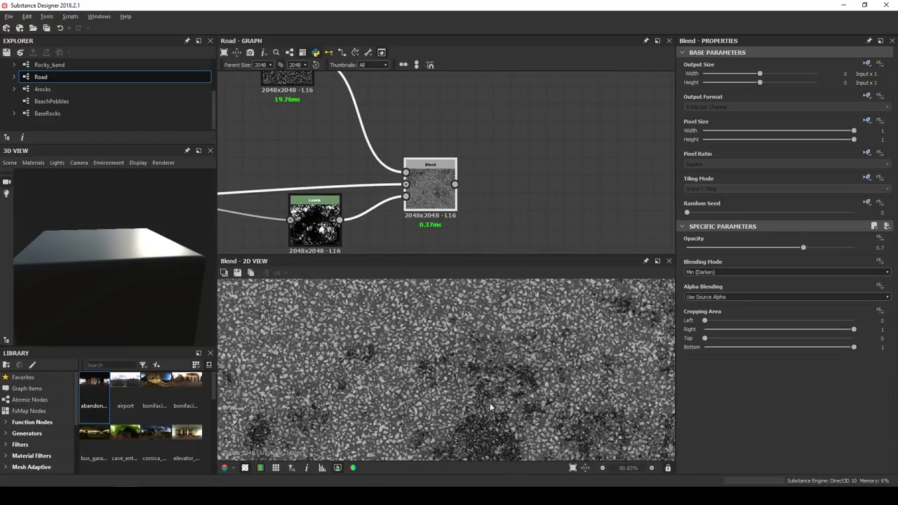
pyautogui.scroll(-3, 440, 186)
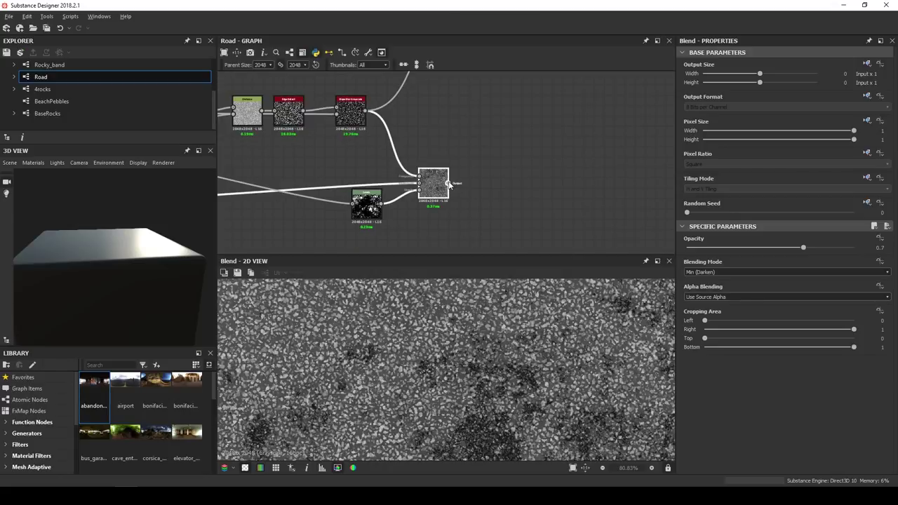
# Connect the Blend's output to the new Slope Blur Grayscale's Slope input and preview the blur
pyautogui.moveTo(450, 184); pyautogui.dragTo(520, 120)
pyautogui.doubleClick(531, 123)
pyautogui.scroll(-2, 459, 335)
pyautogui.scroll(-2, 758, 454)
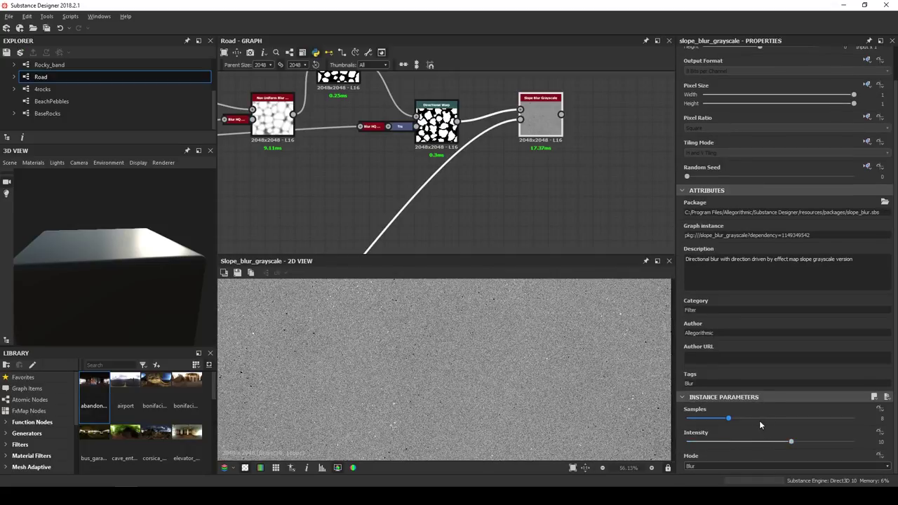
# Add a Levels node below the Directional Warp and reroute the Blend's link from the Slope input into it
pyautogui.moveTo(563, 181); pyautogui.dragTo(503, 208, button='middle')
pyautogui.press('space')
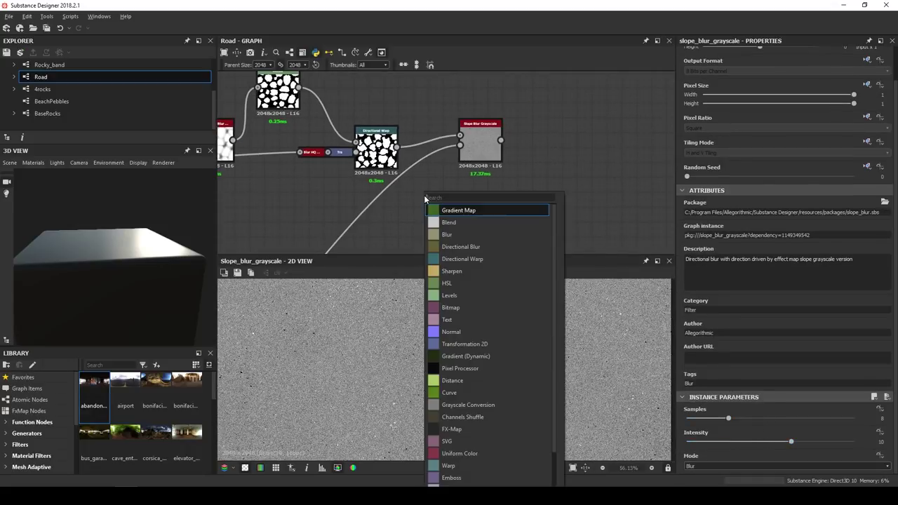
pyautogui.press('Return')
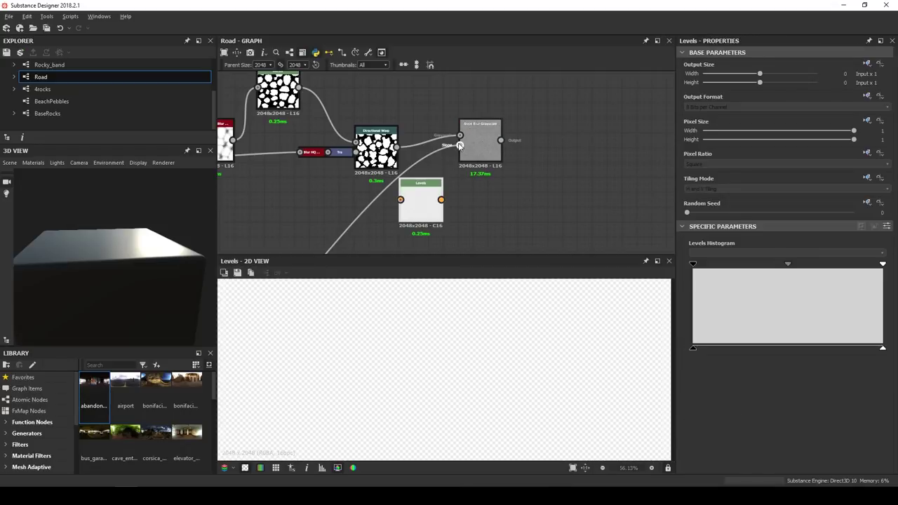
pyautogui.moveTo(460, 145); pyautogui.dragTo(376, 224)
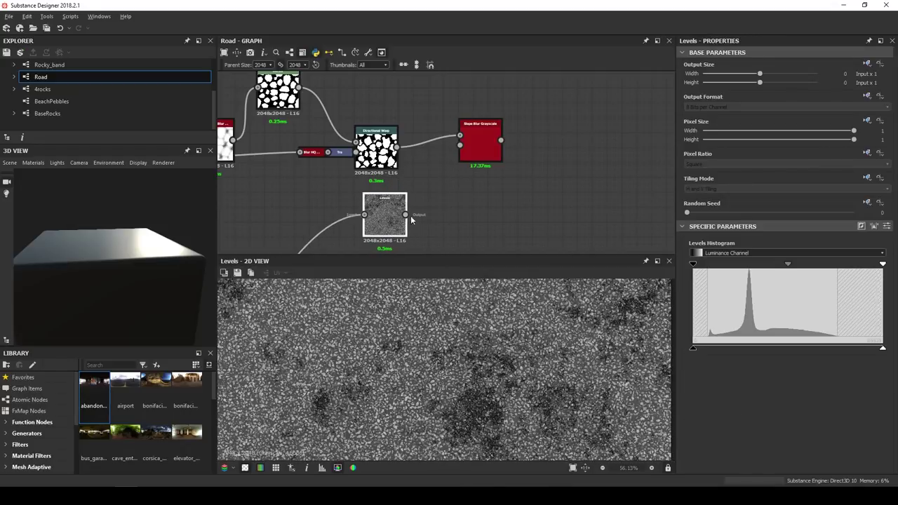
# Set the new Levels node's Level In High to 0.43 and Level In Mid to 1
pyautogui.click(887, 226)
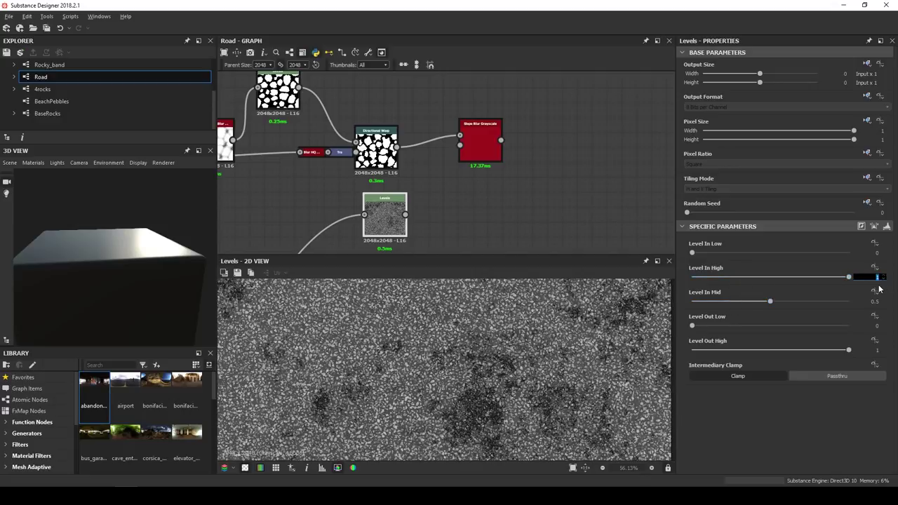
pyautogui.press('Tab')
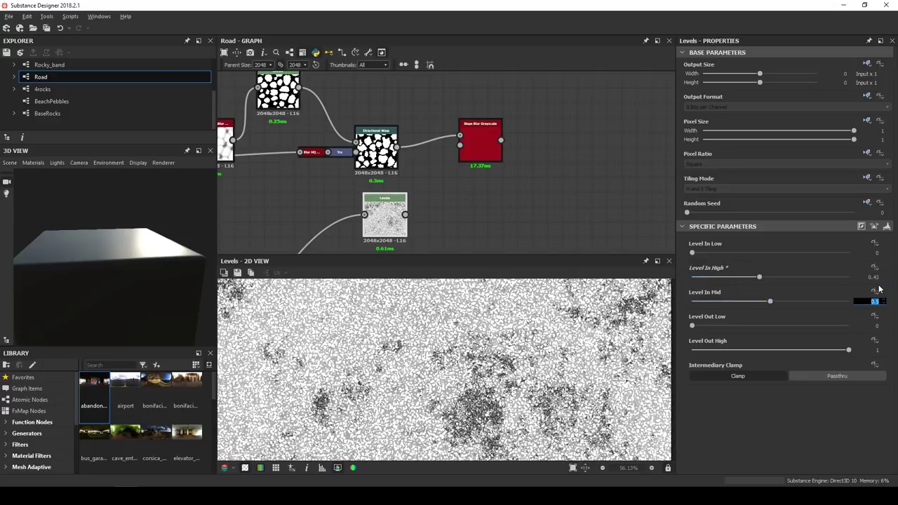
pyautogui.write('1')
pyautogui.press('Return')
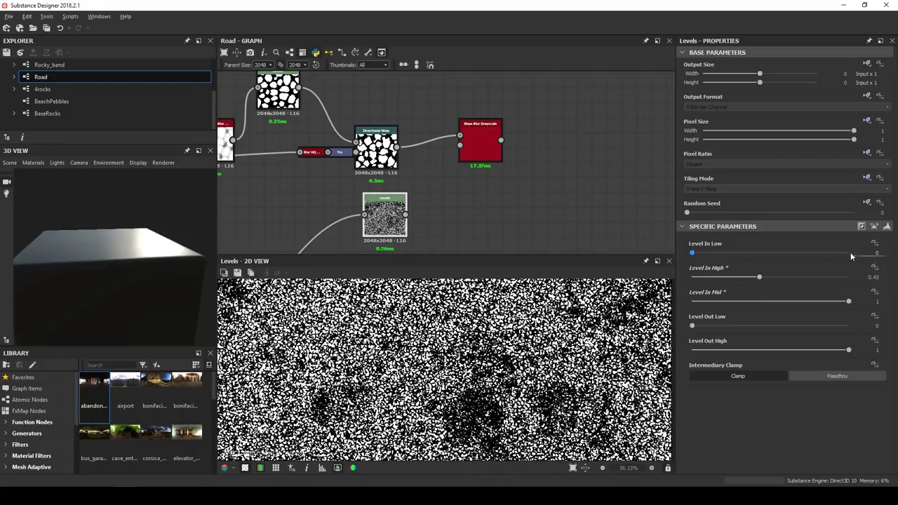
# Feed the Levels into the Slope Blur Grayscale's Slope input, space the nodes apart, and insert a Transformation 2D between them
pyautogui.moveTo(481, 143); pyautogui.dragTo(512, 143)
pyautogui.moveTo(384, 219)
pyautogui.mouseDown()
pyautogui.moveTo(375, 234)
pyautogui.moveTo(377, 225)
pyautogui.mouseUp()
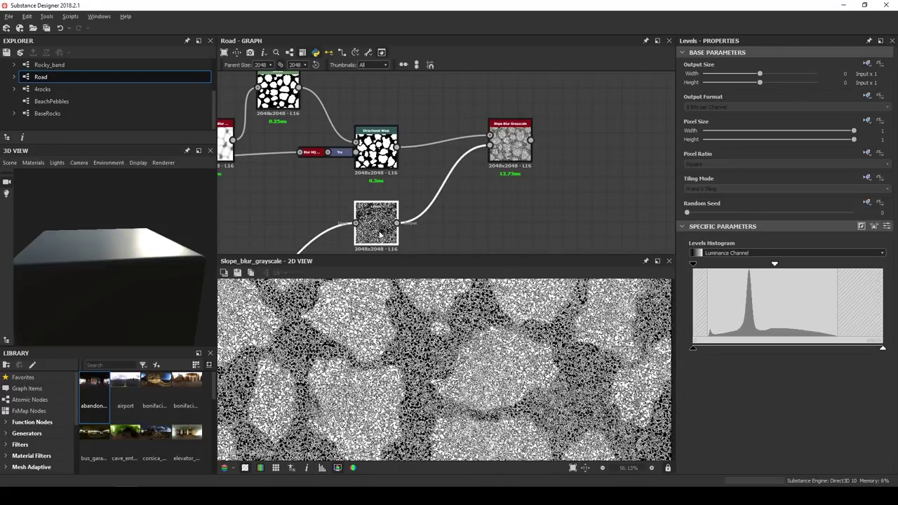
pyautogui.press('space')
pyautogui.write('tr')
pyautogui.press('Return')
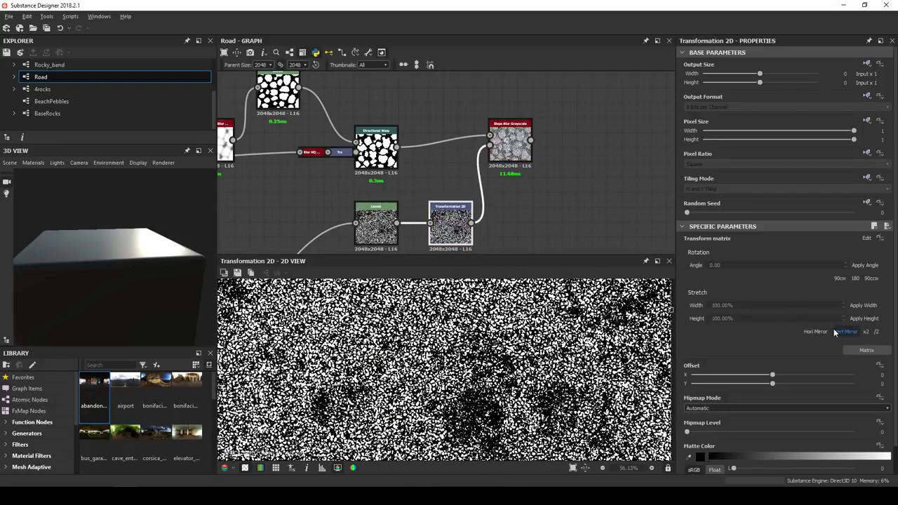
# Apply the x2 stretch twice to the Transformation 2D and preview the Slope Blur Grayscale
pyautogui.click(867, 332)
pyautogui.click(868, 333)
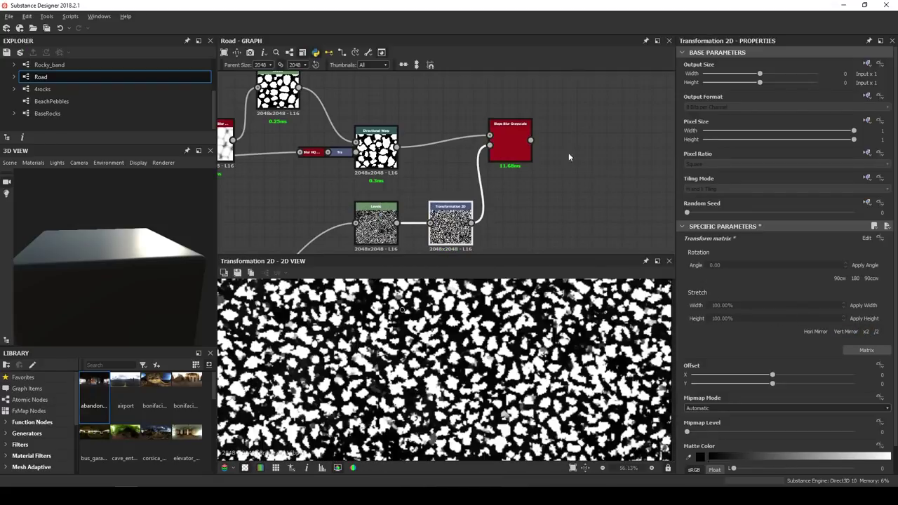
pyautogui.doubleClick(512, 144)
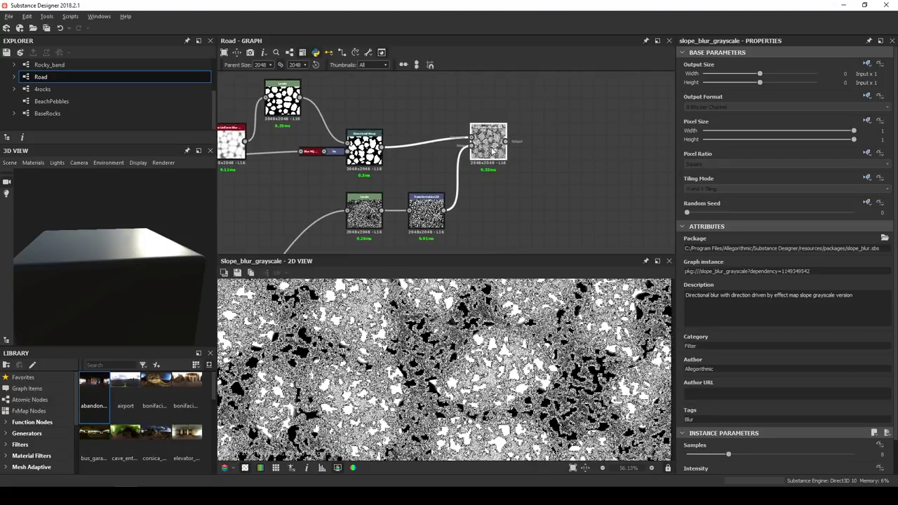
pyautogui.scroll(-4, 546, 373)
pyautogui.scroll(5, 484, 354)
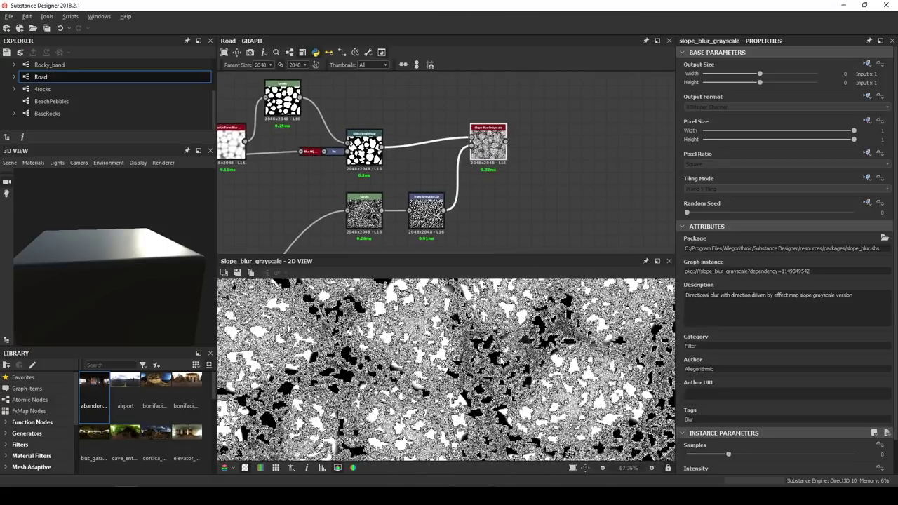
# Set the Slope Blur Grayscale to 32 samples and an intensity of 0.2, in Blur mode, and check the stone edges
pyautogui.scroll(-3, 499, 359)
pyautogui.scroll(-1, 770, 420)
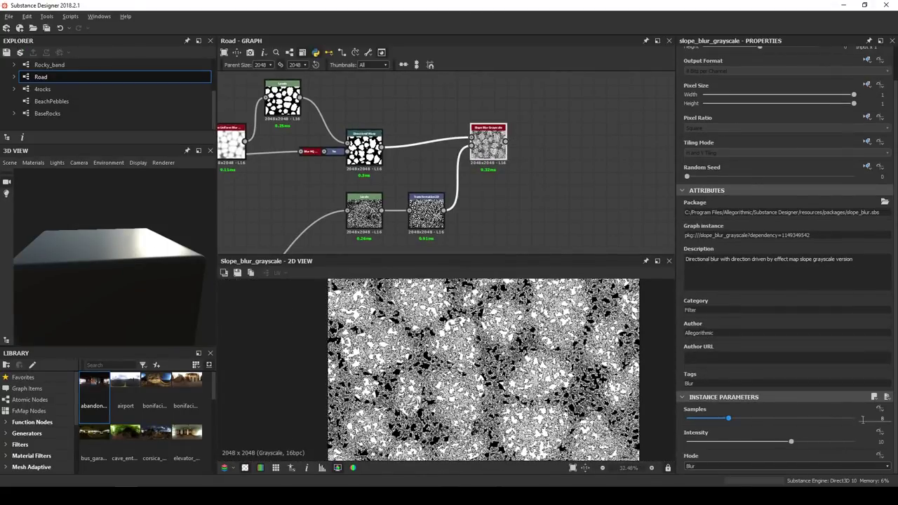
pyautogui.write('32')
pyautogui.press('Tab')
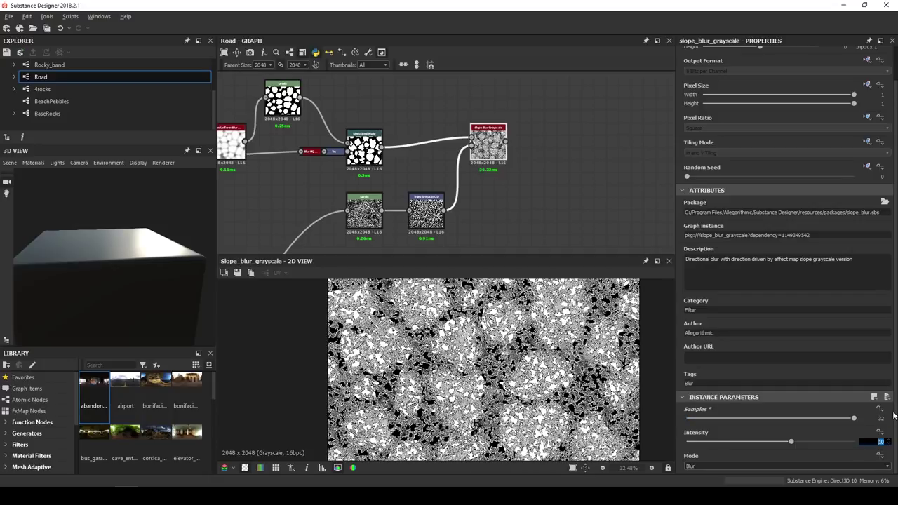
pyautogui.write('32')
pyautogui.press('Return')
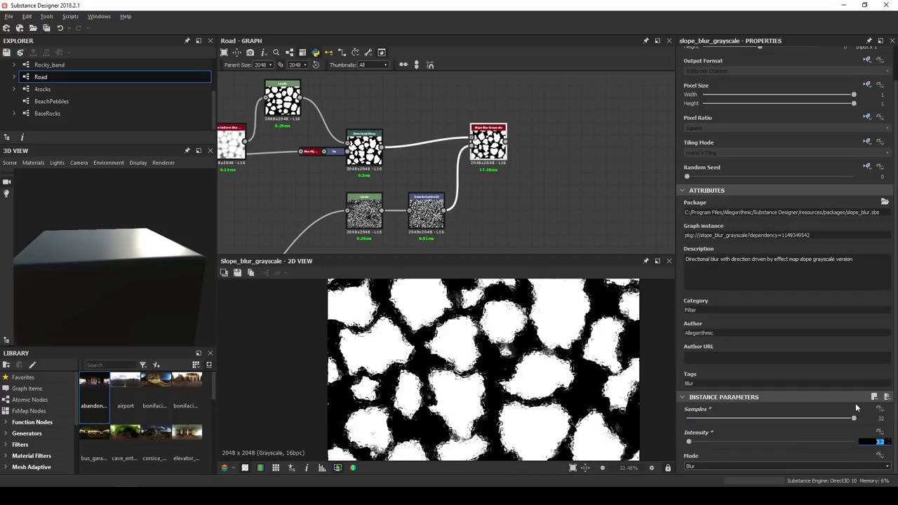
pyautogui.click(695, 469)
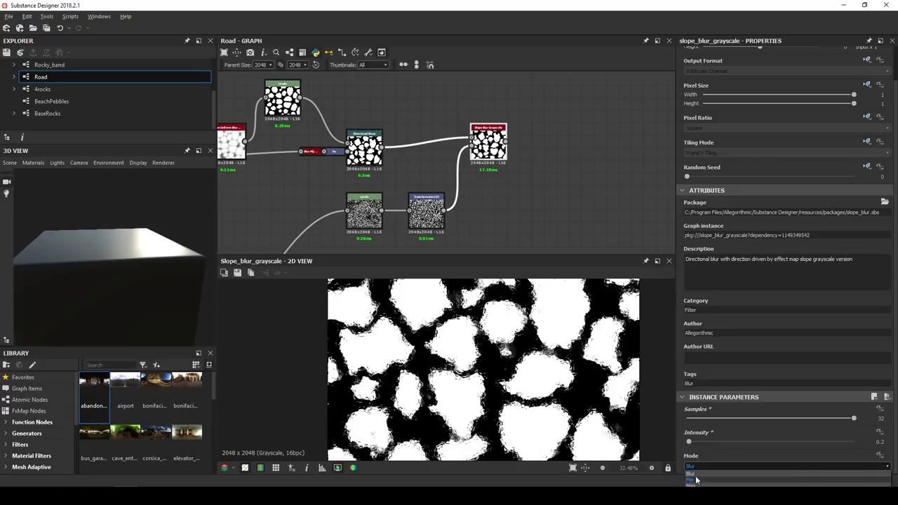
pyautogui.click(694, 473)
pyautogui.scroll(6, 498, 397)
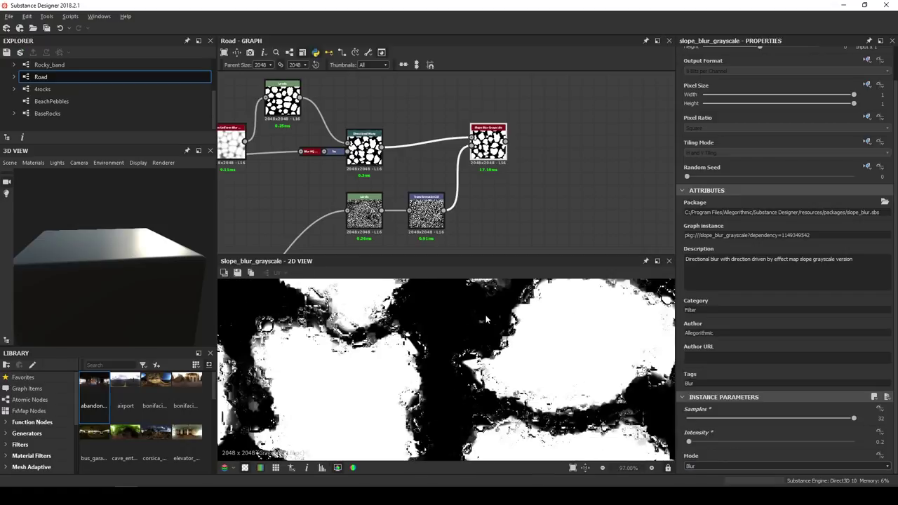
pyautogui.scroll(-2, 421, 387)
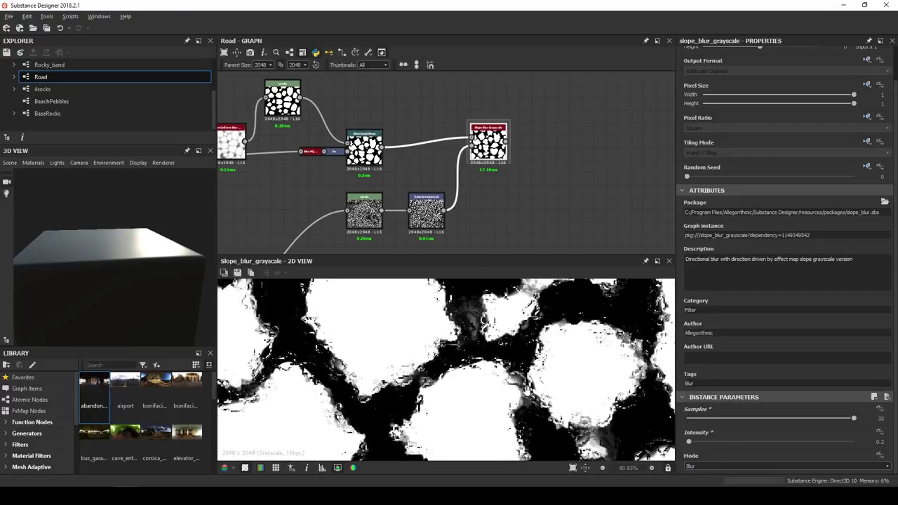
pyautogui.scroll(-6, 412, 384)
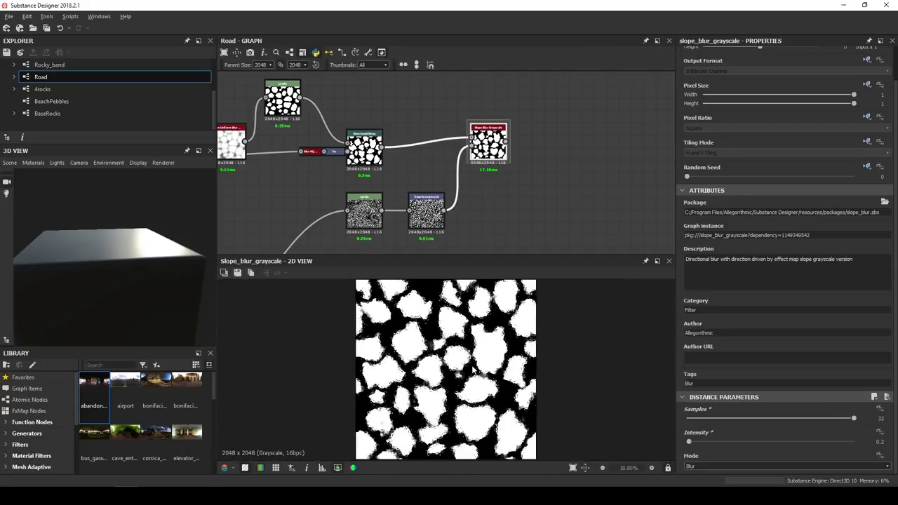
pyautogui.scroll(1, 477, 370)
# Dock the Transformation 2D and the Levels node feeding the Slope Blur Grayscale's Slope input
pyautogui.click(432, 220)
pyautogui.press('d')
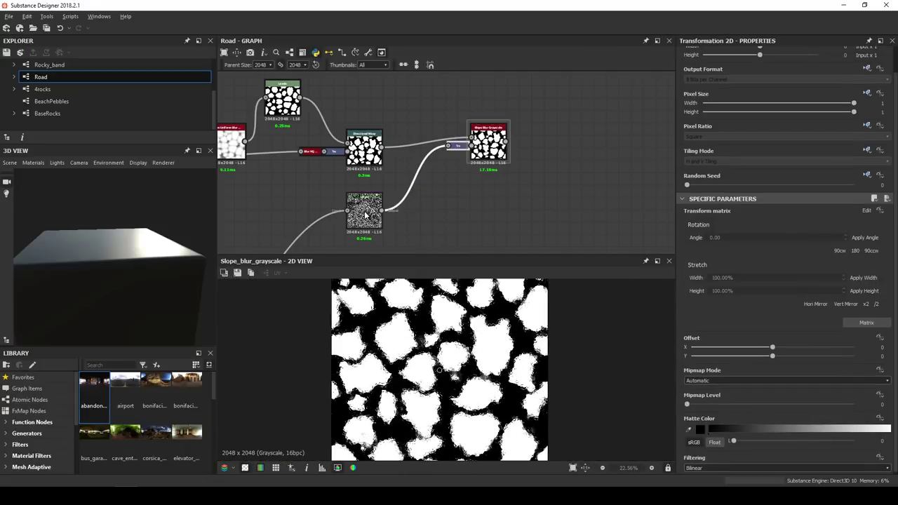
pyautogui.click(364, 212)
pyautogui.press('d')
# Add a Blend node after the Slope Blur Grayscale, with Min (Darken) blending and an opacity of 0.8
pyautogui.click(487, 153)
pyautogui.scroll(-2, 486, 167)
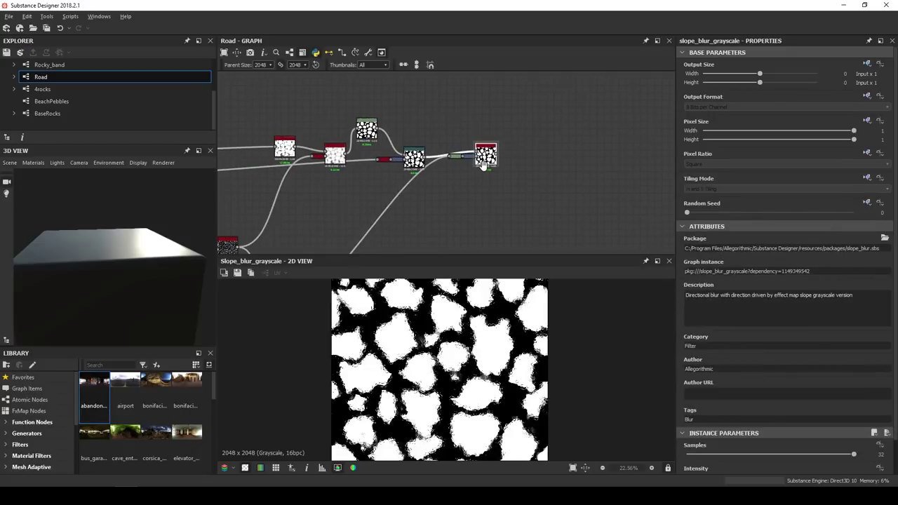
pyautogui.scroll(2, 488, 165)
pyautogui.press('space')
pyautogui.write('blend')
pyautogui.press('Return')
pyautogui.click(733, 273)
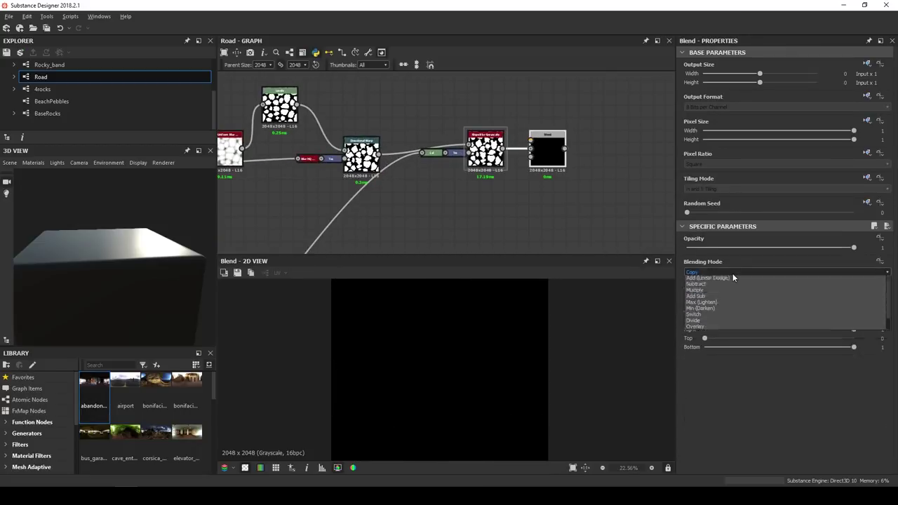
pyautogui.click(701, 308)
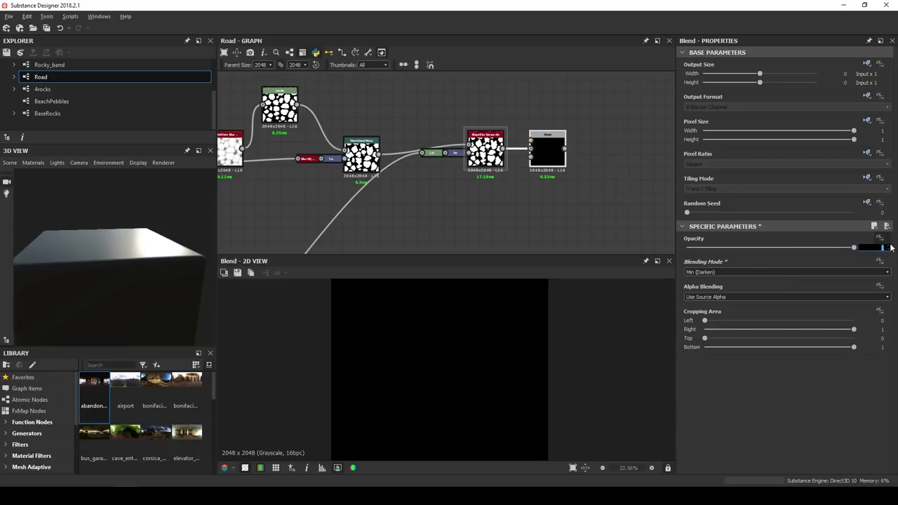
pyautogui.press('Return')
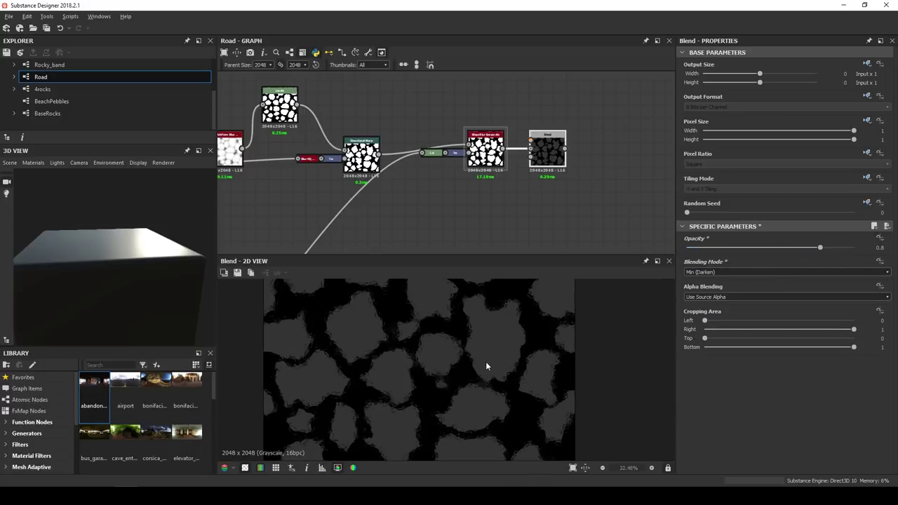
# Space the new Blend away from the Slope Blur Grayscale and move the blur's link from Background to Foreground
pyautogui.scroll(4, 540, 148)
pyautogui.moveTo(541, 162); pyautogui.dragTo(436, 174, button='middle')
pyautogui.moveTo(442, 174); pyautogui.dragTo(548, 170)
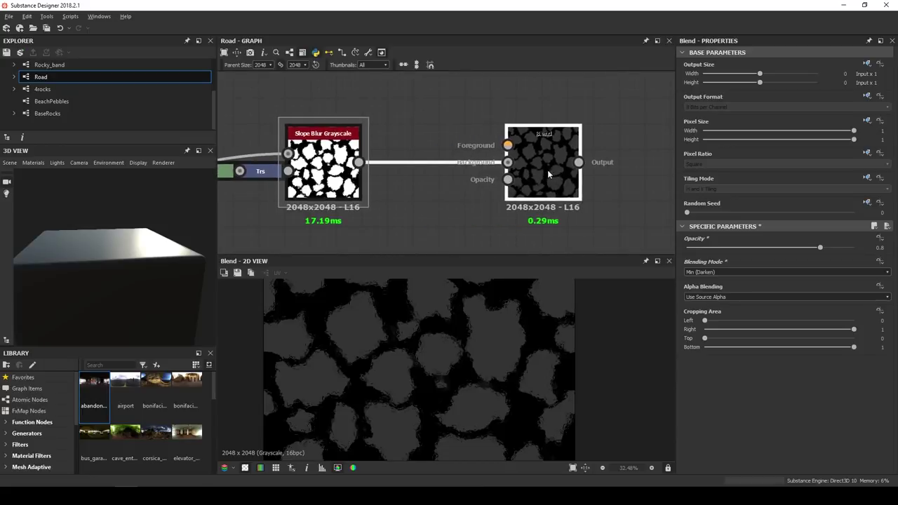
pyautogui.moveTo(427, 130); pyautogui.dragTo(443, 190)
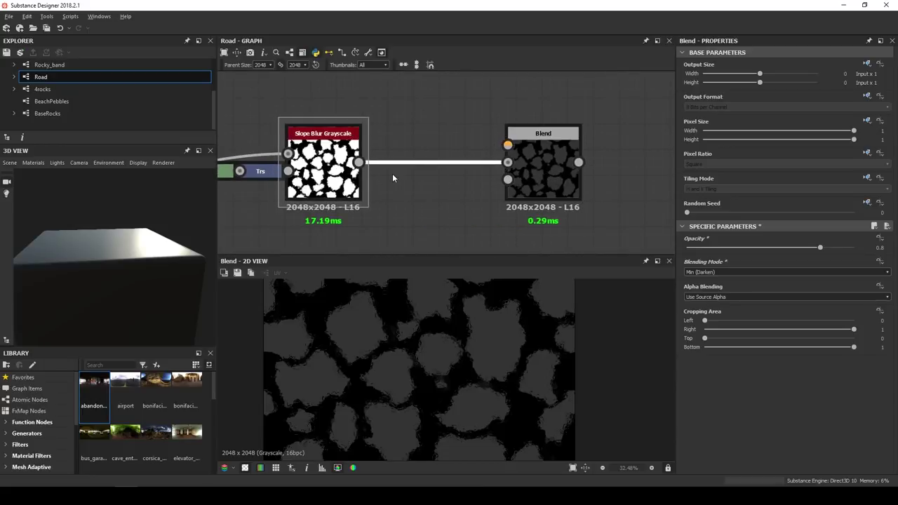
pyautogui.press('Delete')
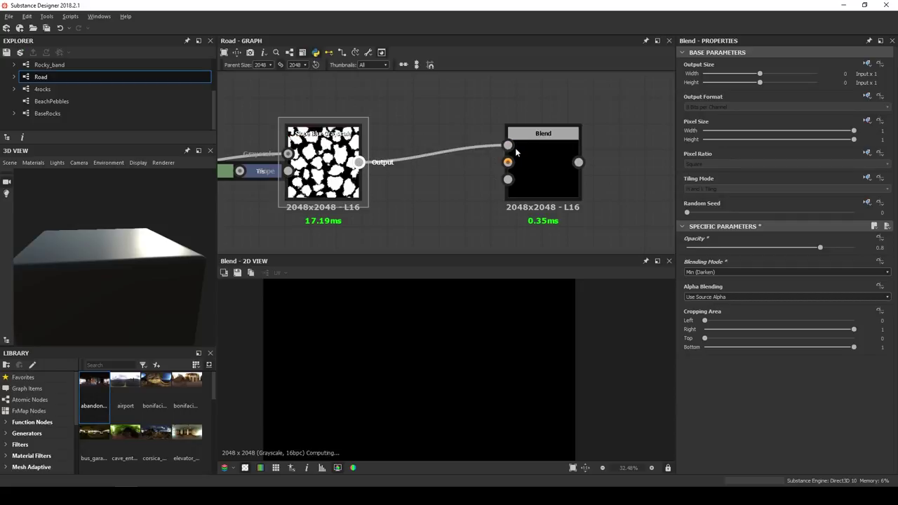
pyautogui.moveTo(516, 153); pyautogui.dragTo(513, 149)
# Connect the output of the lower stones-and-ground Blend to the new Blend's Background input
pyautogui.scroll(-5, 429, 183)
pyautogui.scroll(1, 425, 183)
pyautogui.moveTo(382, 202); pyautogui.dragTo(473, 115, button='middle')
pyautogui.scroll(-4, 473, 115)
pyautogui.moveTo(439, 184); pyautogui.dragTo(383, 243, button='middle')
pyautogui.scroll(4, 333, 164)
pyautogui.scroll(-4, 485, 125)
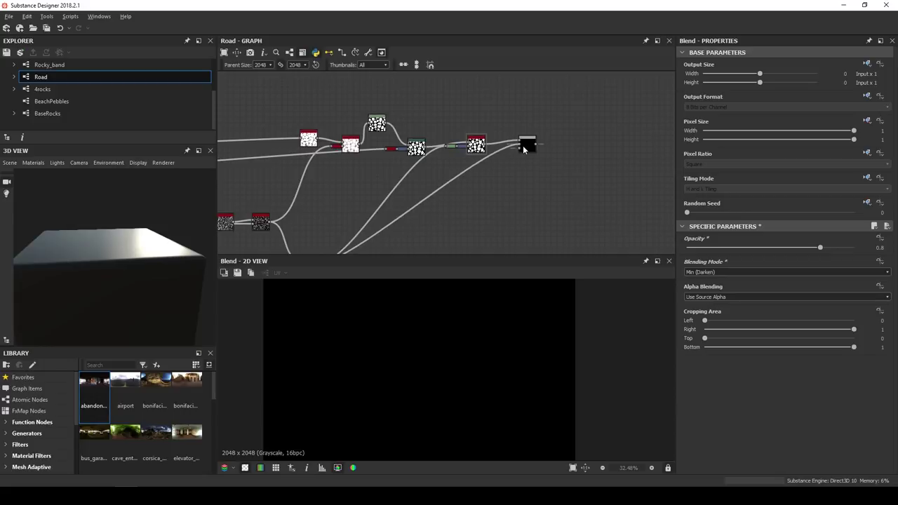
# Move the new Blend down level with the stones-and-ground Blend and preview its result
pyautogui.click(523, 146)
pyautogui.scroll(4, 435, 352)
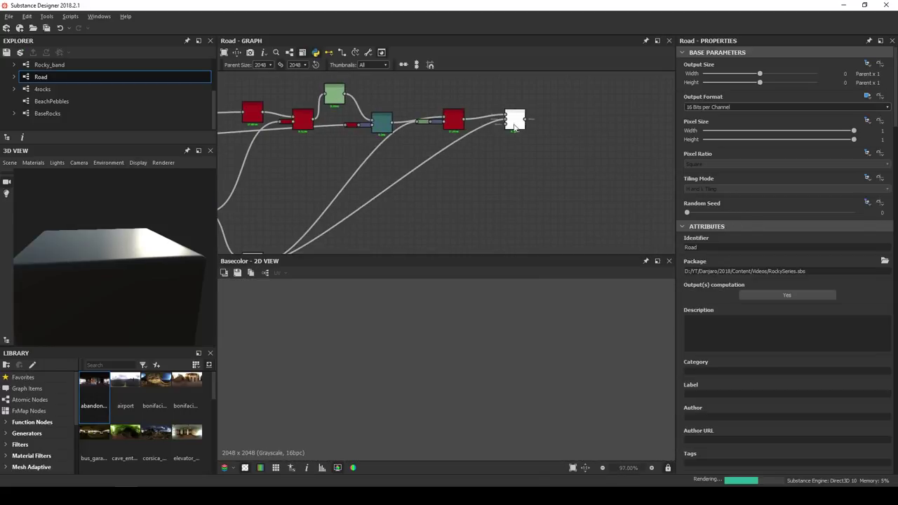
pyautogui.moveTo(515, 127); pyautogui.dragTo(522, 245)
pyautogui.moveTo(524, 210); pyautogui.dragTo(511, 181, button='middle')
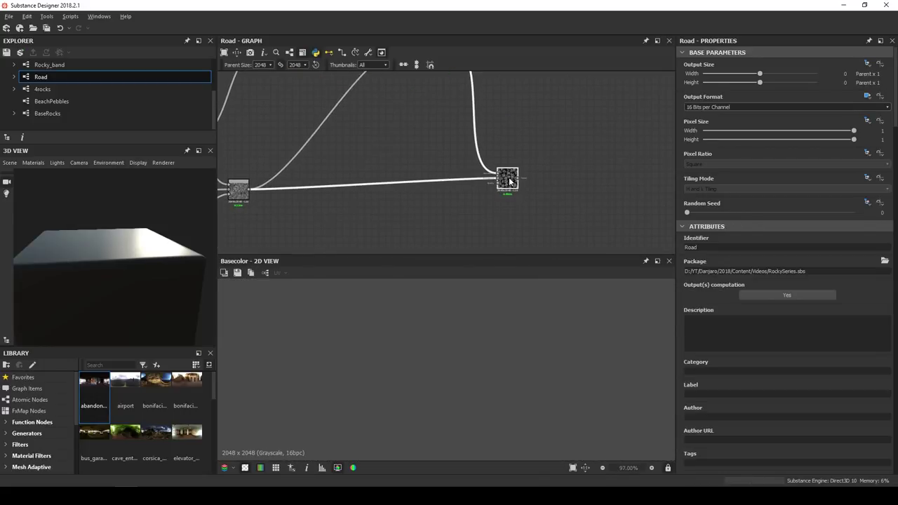
pyautogui.doubleClick(511, 181)
pyautogui.scroll(-4, 501, 341)
pyautogui.scroll(8, 453, 332)
# Connect the new Blend's output to the Normal node and inspect the surface on the 3D cube
pyautogui.click(245, 245)
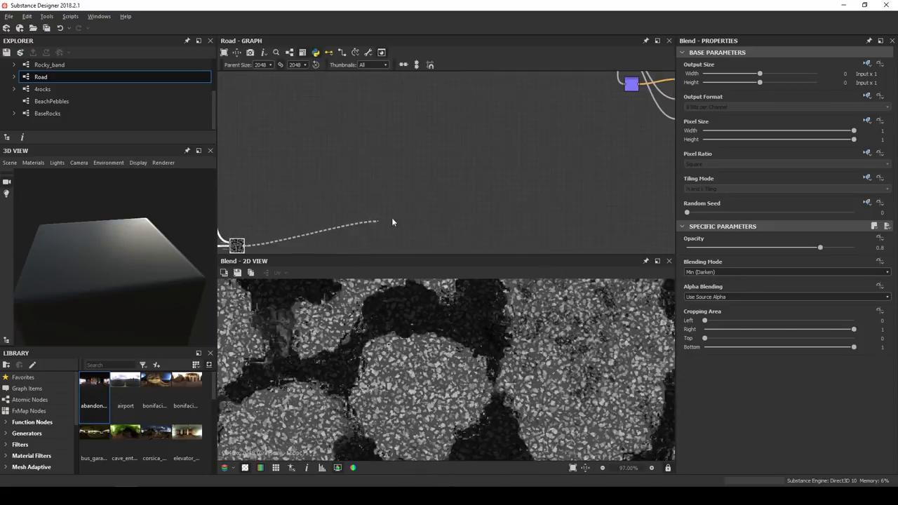
pyautogui.moveTo(499, 175); pyautogui.dragTo(414, 227, button='middle')
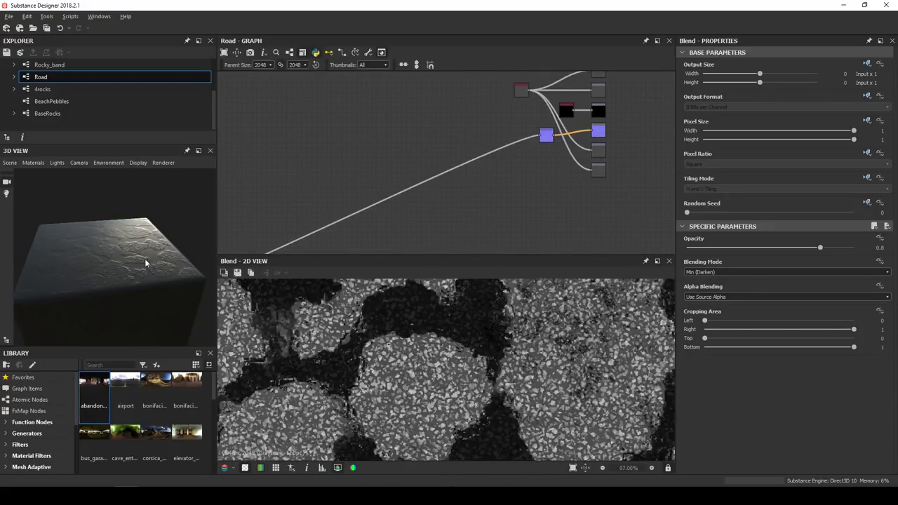
pyautogui.moveTo(143, 260); pyautogui.dragTo(48, 211)
# Add Blur HQ Grayscale, Levels and Safe Transform Grayscale nodes in the empty space below the Blend nodes
pyautogui.moveTo(262, 249); pyautogui.dragTo(595, 97, button='middle')
pyautogui.press('space')
pyautogui.write('blur')
pyautogui.press('Down')
pyautogui.press('Down')
pyautogui.press('Return')
pyautogui.press('space')
pyautogui.press('Escape')
pyautogui.press('space')
pyautogui.write('sa')
pyautogui.press('Down')
pyautogui.press('Return')
# Feed the noise node above BnW Spots 2 into the Blur HQ Grayscale and set the blur's Intensity to 14
pyautogui.moveTo(381, 170); pyautogui.dragTo(561, 191, button='middle')
pyautogui.scroll(-2, 412, 171)
pyautogui.moveTo(412, 171); pyautogui.dragTo(542, 209, button='middle')
pyautogui.scroll(7, 343, 186)
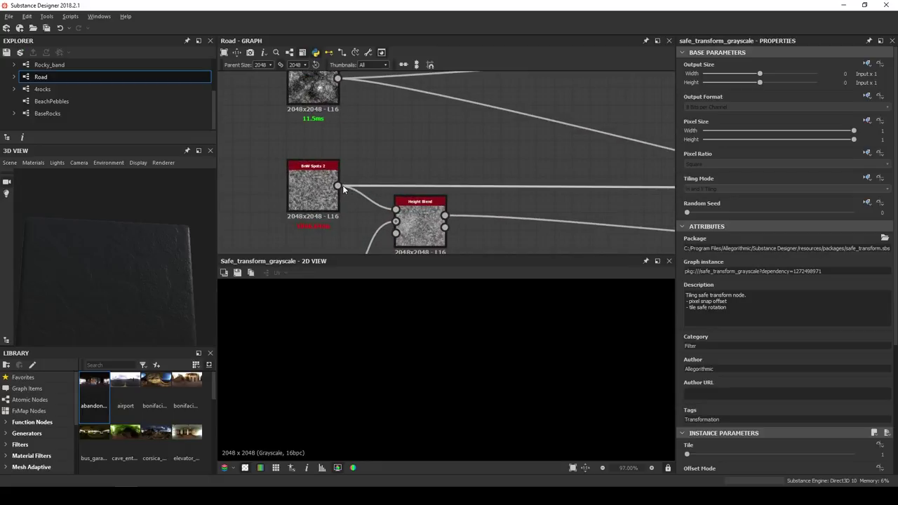
pyautogui.scroll(-2, 344, 188)
pyautogui.click(343, 130)
pyautogui.scroll(-5, 556, 205)
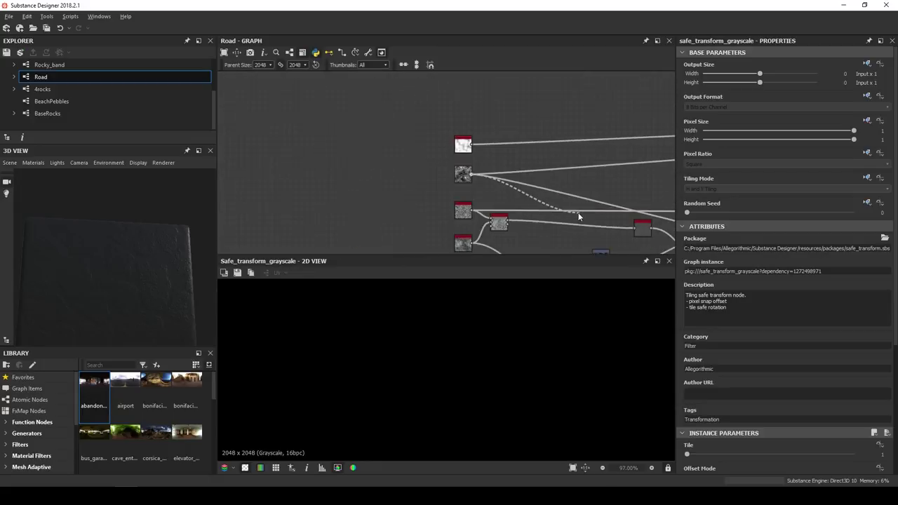
pyautogui.moveTo(610, 211); pyautogui.dragTo(414, 147, button='middle')
pyautogui.moveTo(649, 211); pyautogui.dragTo(456, 196, button='middle')
pyautogui.moveTo(536, 216); pyautogui.dragTo(379, 194, button='middle')
pyautogui.scroll(3, 437, 186)
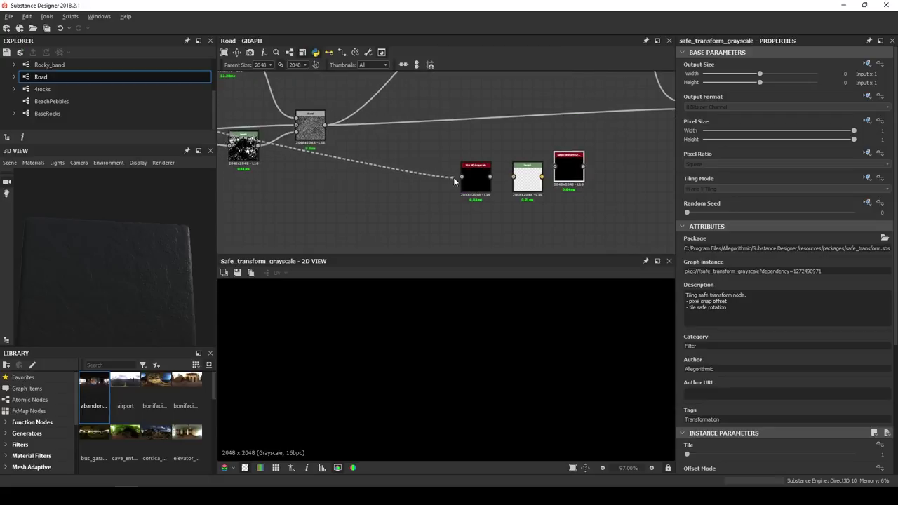
pyautogui.click(462, 176)
pyautogui.doubleClick(475, 181)
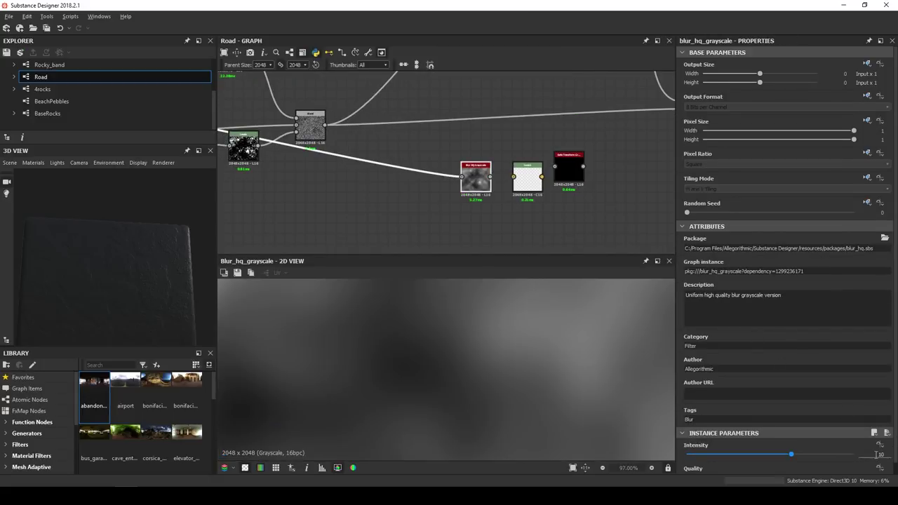
pyautogui.press('Tab')
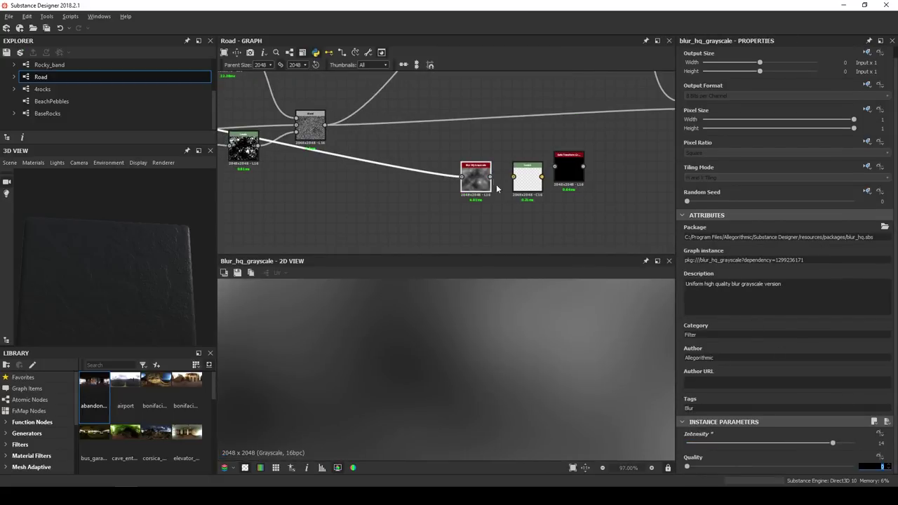
# Connect the blur to the Levels node and set Level In Low to 0.27, High to 0.48 and Mid to 0.49
pyautogui.doubleClick(520, 180)
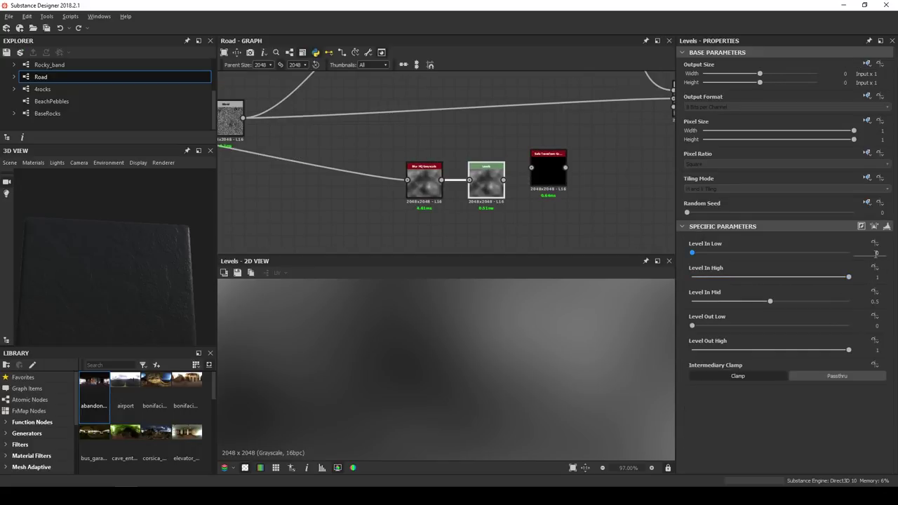
pyautogui.press('Tab')
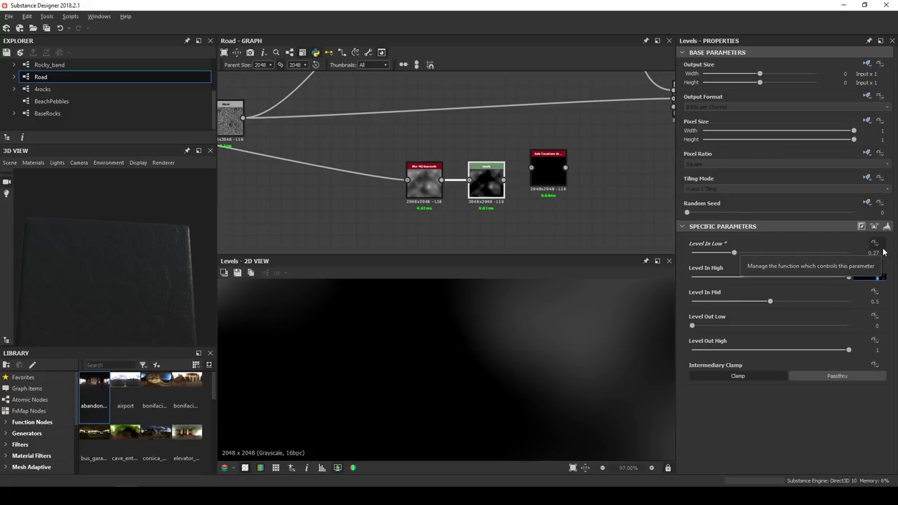
pyautogui.write('0.48')
pyautogui.press('Return')
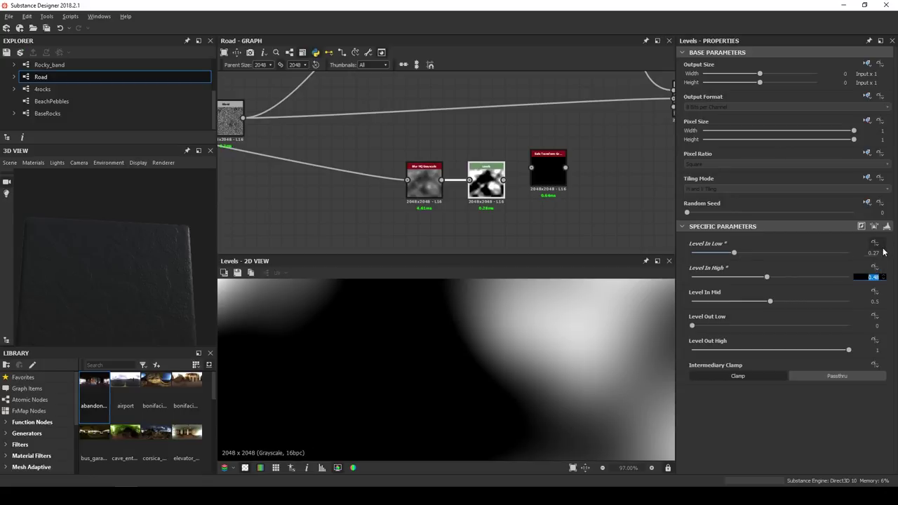
pyautogui.click(887, 302)
pyautogui.write('0.49')
pyautogui.press('Tab')
pyautogui.scroll(-4, 531, 319)
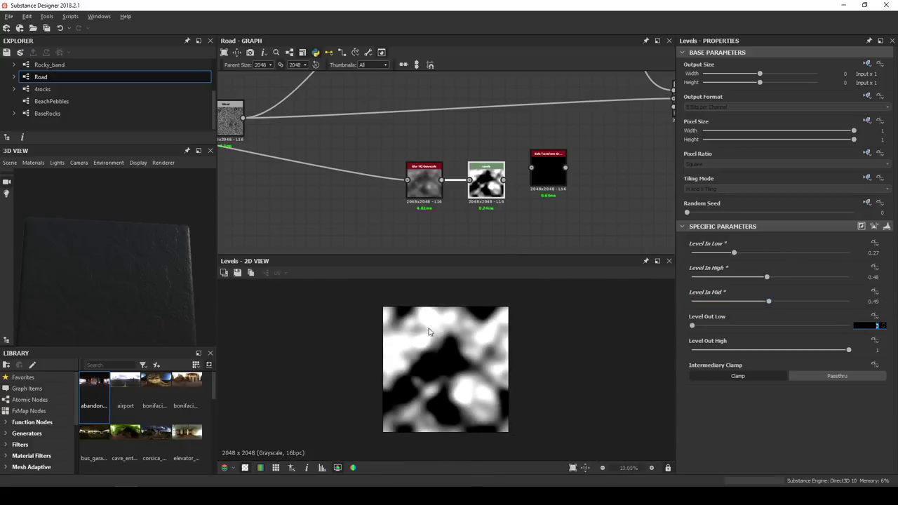
pyautogui.scroll(1, 465, 319)
# Connect the Levels node to Safe Transform Grayscale and set its Offset to X 0.27 and Y 0.22
pyautogui.moveTo(493, 211); pyautogui.dragTo(395, 223, button='middle')
pyautogui.moveTo(451, 184); pyautogui.dragTo(464, 196)
pyautogui.doubleClick(463, 192)
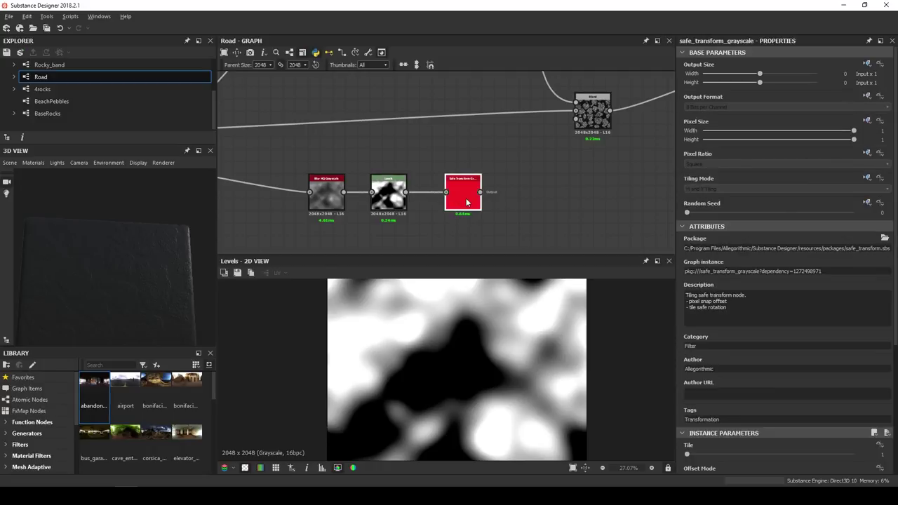
pyautogui.moveTo(524, 205); pyautogui.dragTo(508, 192, button='middle')
pyautogui.scroll(-5, 730, 383)
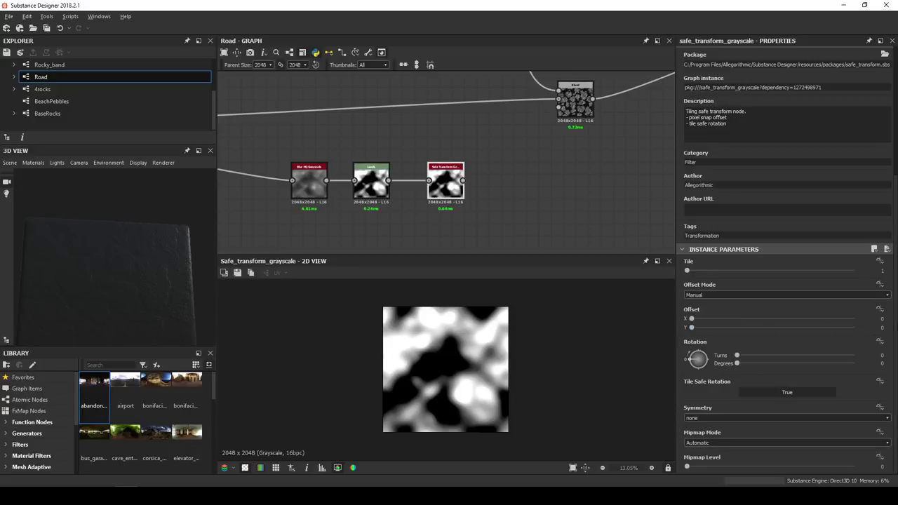
pyautogui.click(882, 318)
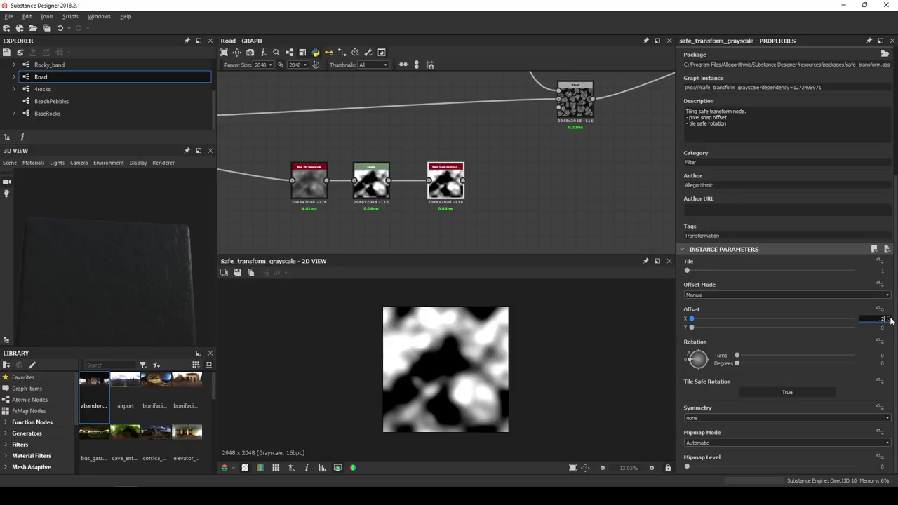
pyautogui.write('0.27')
pyautogui.press('Tab')
pyautogui.write('0.22')
pyautogui.press('Return')
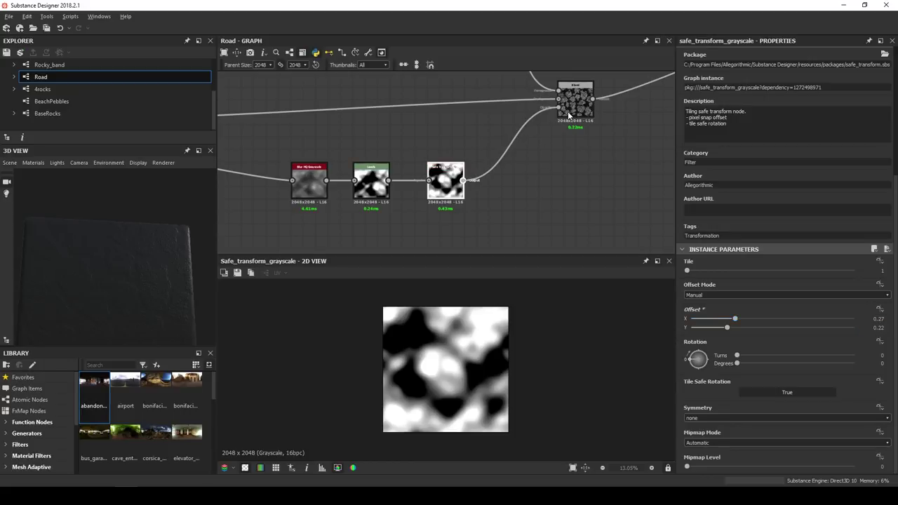
# Feed the Safe Transform Grayscale into the final Blend's Opacity input and inspect the blended height in the 2D view
pyautogui.scroll(5, 573, 109)
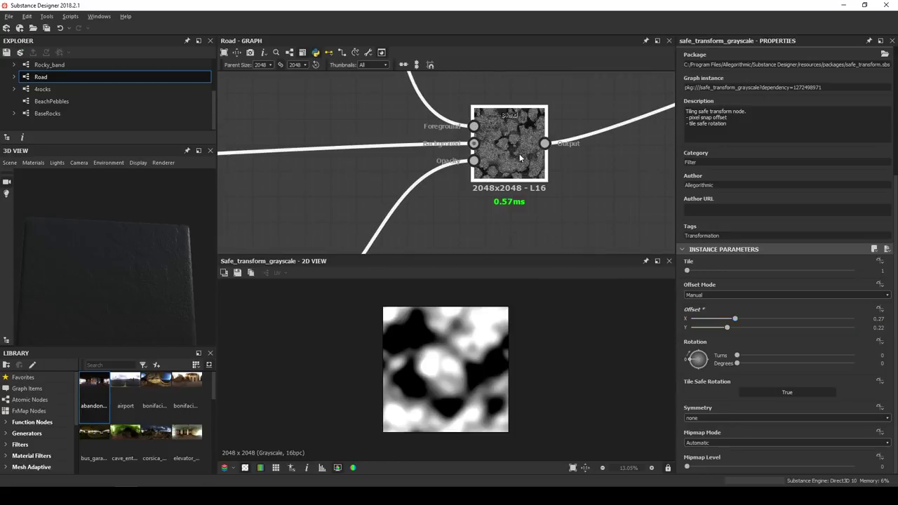
pyautogui.click(520, 153)
pyautogui.scroll(4, 473, 356)
pyautogui.scroll(-2, 505, 315)
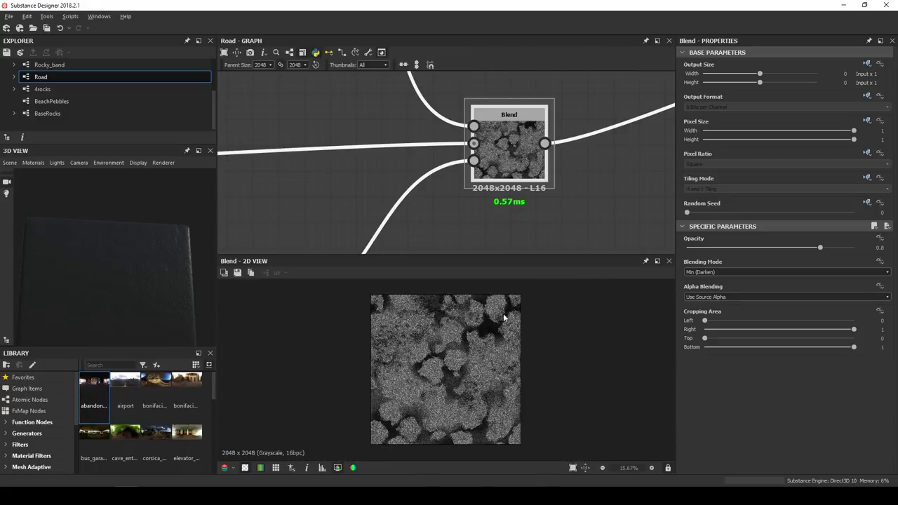
pyautogui.scroll(1, 431, 373)
pyautogui.scroll(1, 431, 372)
pyautogui.scroll(-4, 480, 167)
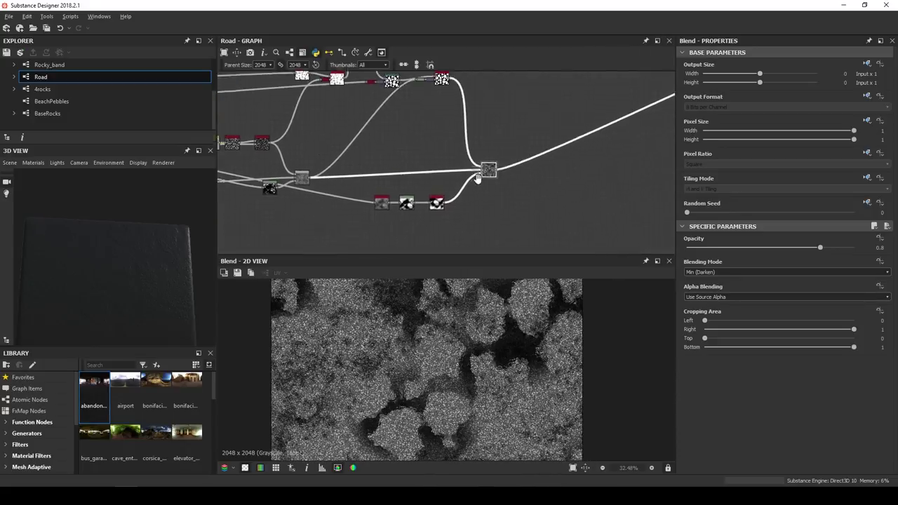
# Set the Normal node's Intensity to 10 and inspect the surface on the 3D cube
pyautogui.moveTo(481, 167); pyautogui.dragTo(387, 193, button='middle')
pyautogui.scroll(-2, 524, 171)
pyautogui.scroll(4, 569, 121)
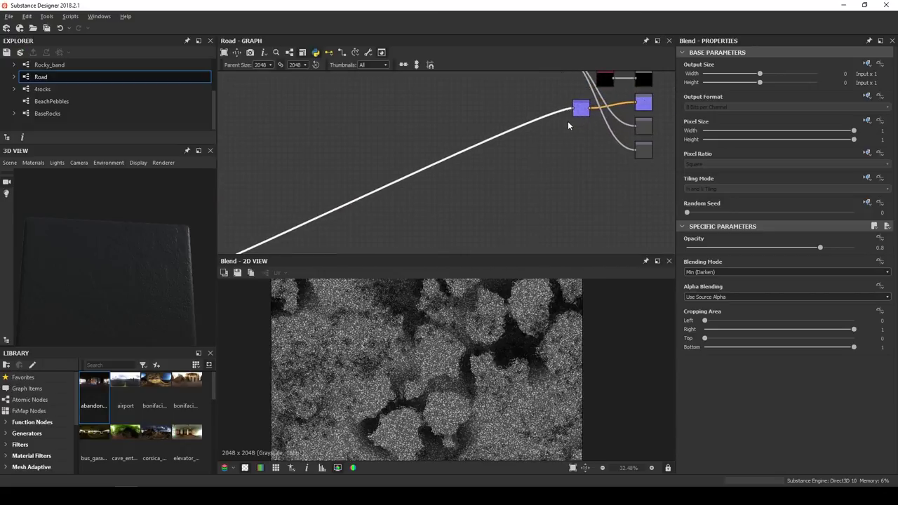
pyautogui.click(582, 114)
pyautogui.doubleClick(582, 112)
pyautogui.scroll(3, 564, 337)
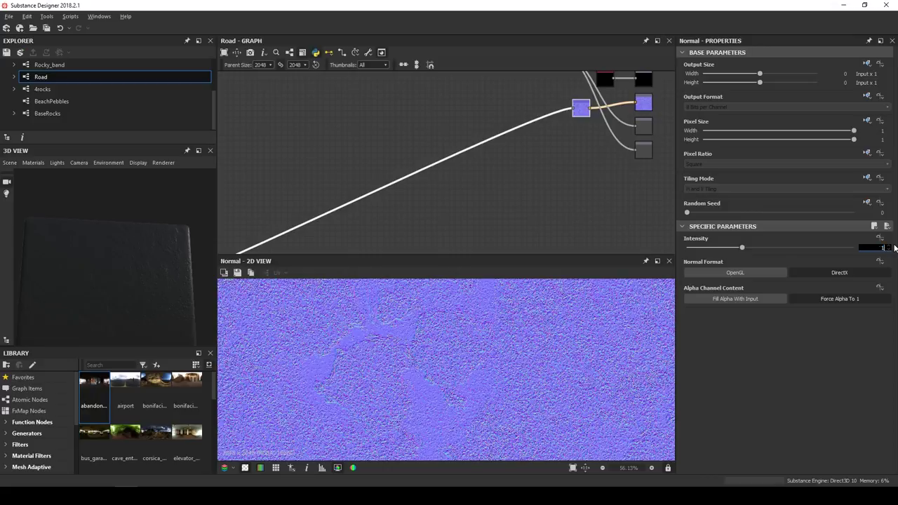
pyautogui.press('Return')
pyautogui.moveTo(76, 229); pyautogui.dragTo(119, 236)
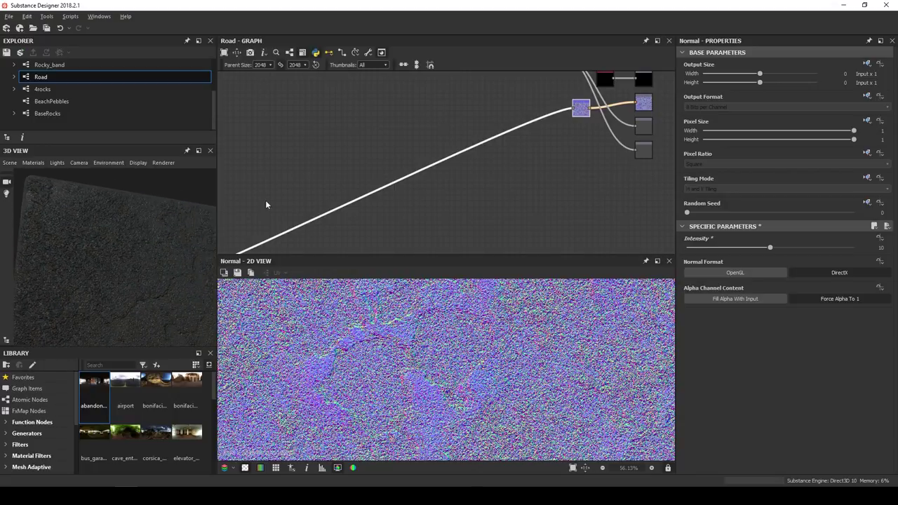
# Add a Blur HQ Grayscale node below the Normal node, connect it to the Height output and set Intensity to 0.5
pyautogui.moveTo(527, 129); pyautogui.dragTo(429, 161, button='middle')
pyautogui.scroll(5, 495, 167)
pyautogui.click(492, 166)
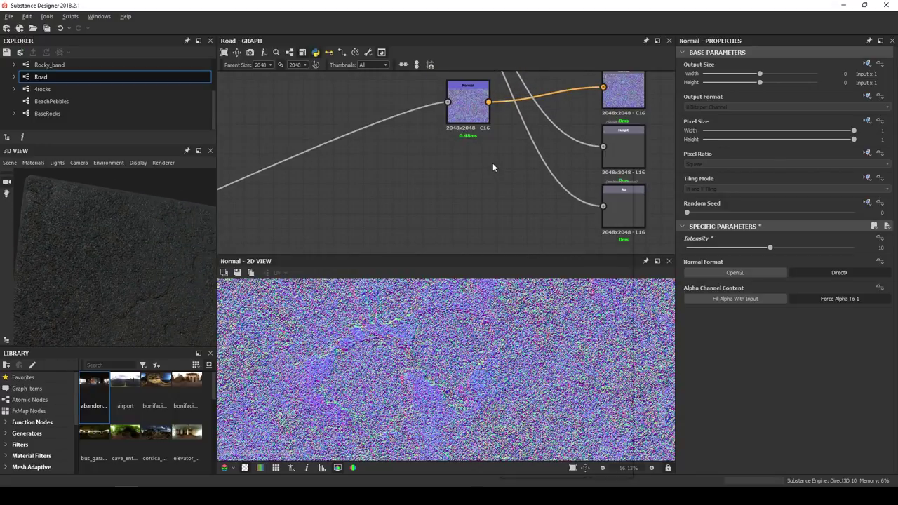
pyautogui.press('space')
pyautogui.write('blur')
pyautogui.press('Down')
pyautogui.press('Down')
pyautogui.press('Return')
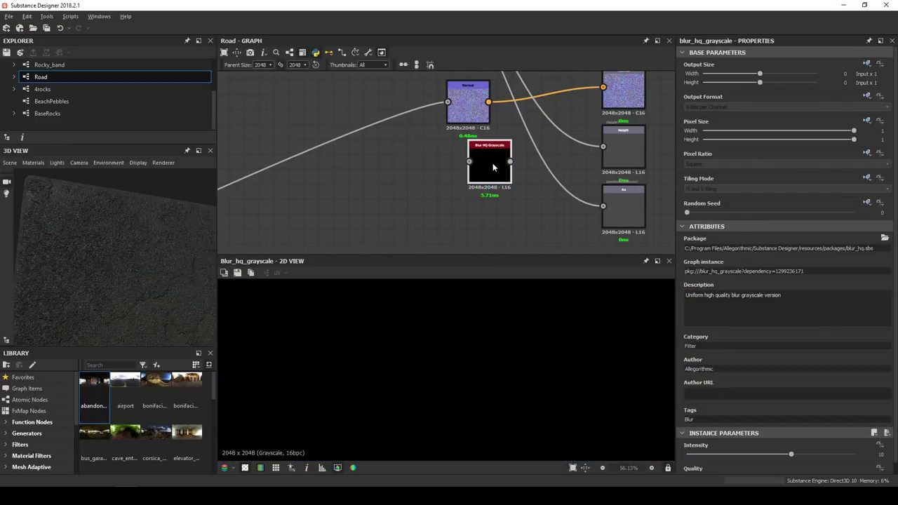
pyautogui.moveTo(493, 167); pyautogui.dragTo(618, 156)
pyautogui.scroll(-1, 849, 413)
pyautogui.press('Tab')
# Connect the final Blend's output to the new Blur HQ Grayscale node beside the Height output
pyautogui.scroll(-5, 609, 159)
pyautogui.moveTo(498, 184); pyautogui.dragTo(583, 91, button='middle')
pyautogui.scroll(3, 393, 167)
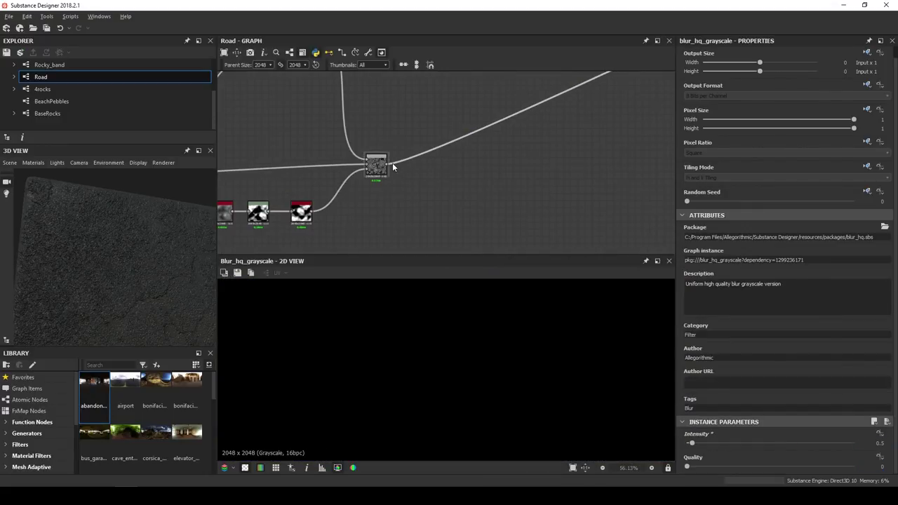
pyautogui.moveTo(384, 166); pyautogui.dragTo(455, 143)
pyautogui.scroll(-3, 540, 140)
pyautogui.moveTo(543, 138); pyautogui.dragTo(477, 163, button='middle')
pyautogui.scroll(4, 454, 142)
pyautogui.moveTo(455, 143); pyautogui.dragTo(503, 111)
# Add an HBAO node between the final Blend and the AO output, with Height Depth set to 0.01
pyautogui.moveTo(601, 127); pyautogui.dragTo(601, 157)
pyautogui.click(467, 162)
pyautogui.press('space')
pyautogui.write('hbao')
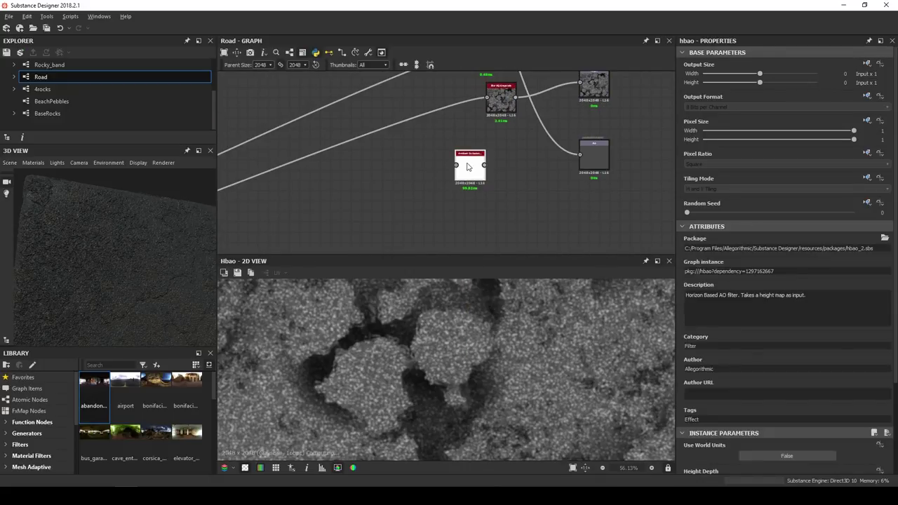
pyautogui.press('Return')
pyautogui.scroll(-3, 466, 167)
pyautogui.moveTo(266, 219); pyautogui.dragTo(574, 133)
pyautogui.scroll(-3, 882, 441)
pyautogui.press('Return')
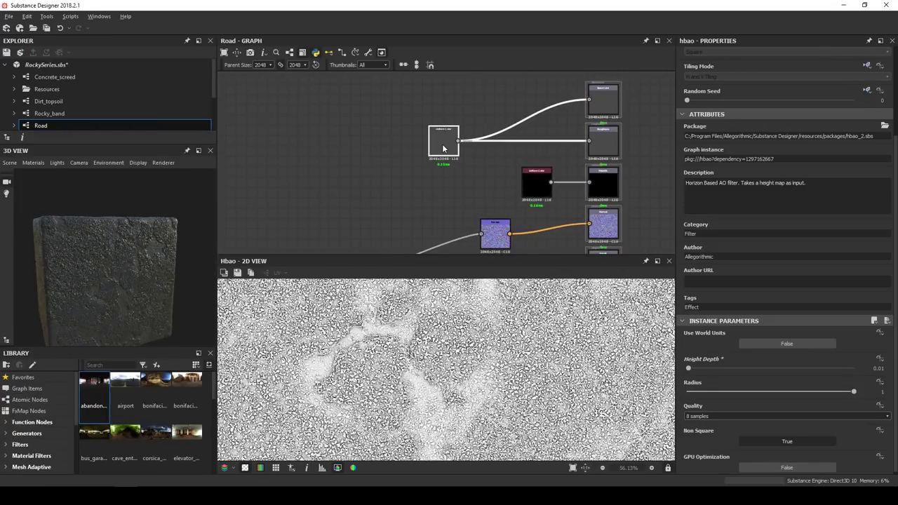
# Set the grayscale Uniform Color feeding Base Color and Roughness to 146 and check the cube
pyautogui.moveTo(779, 271); pyautogui.dragTo(814, 271)
pyautogui.scroll(3, 110, 242)
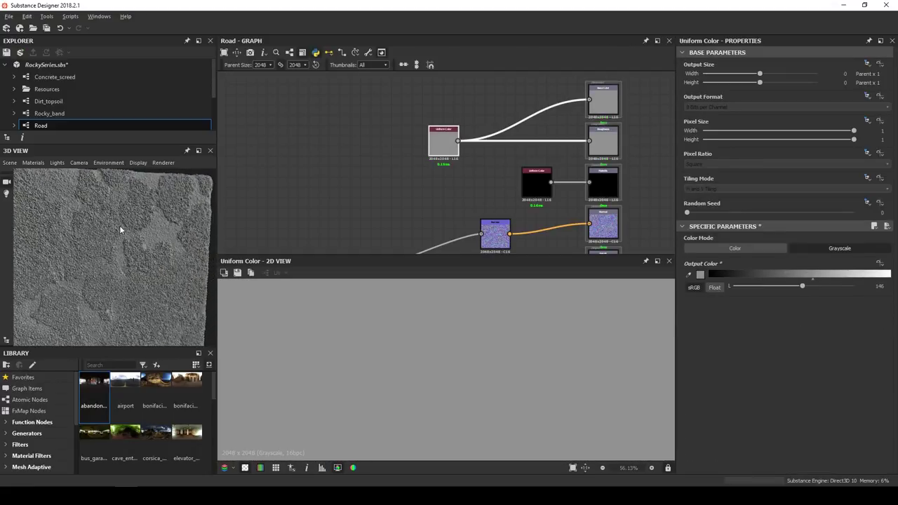
pyautogui.scroll(-3, 119, 225)
# Move the Normal node away from the outputs to just beside the final Blend
pyautogui.scroll(-3, 364, 176)
pyautogui.moveTo(363, 177); pyautogui.dragTo(538, 108, button='middle')
pyautogui.moveTo(564, 128); pyautogui.dragTo(271, 221)
pyautogui.moveTo(306, 211); pyautogui.dragTo(433, 191, button='middle')
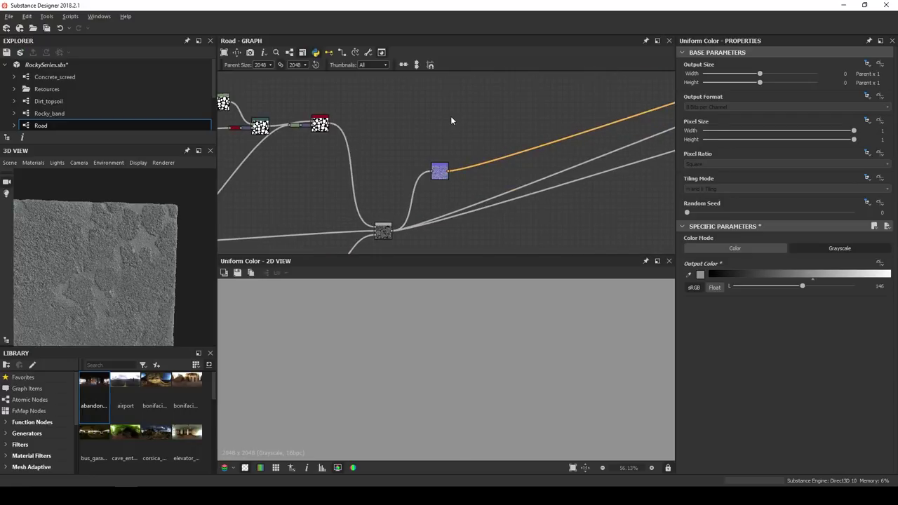
# Add a Normal To Height HQ node above the Normal node and connect the Normal output to it
pyautogui.press('space')
pyautogui.write('nor')
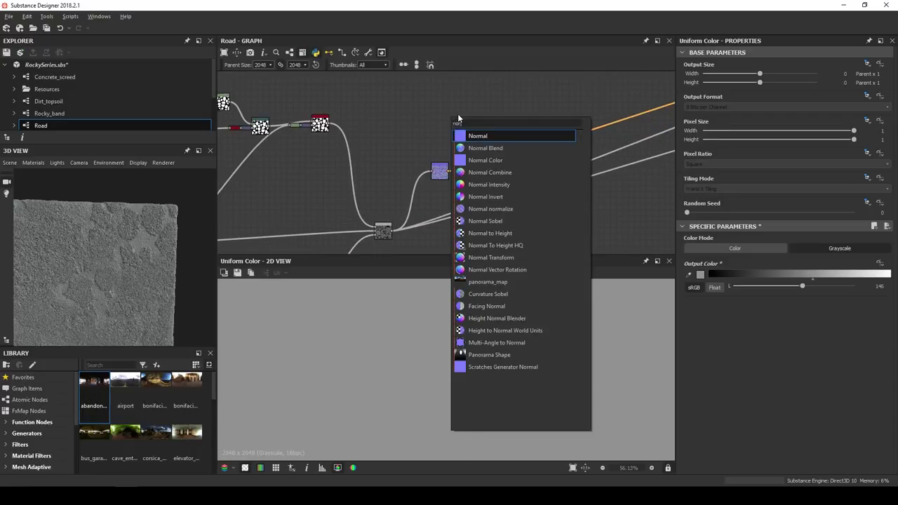
pyautogui.press('Down')
pyautogui.press('Down')
pyautogui.press('Down')
pyautogui.press('Down')
pyautogui.press('Down')
pyautogui.press('Down')
pyautogui.press('Down')
pyautogui.press('Down')
pyautogui.press('Down')
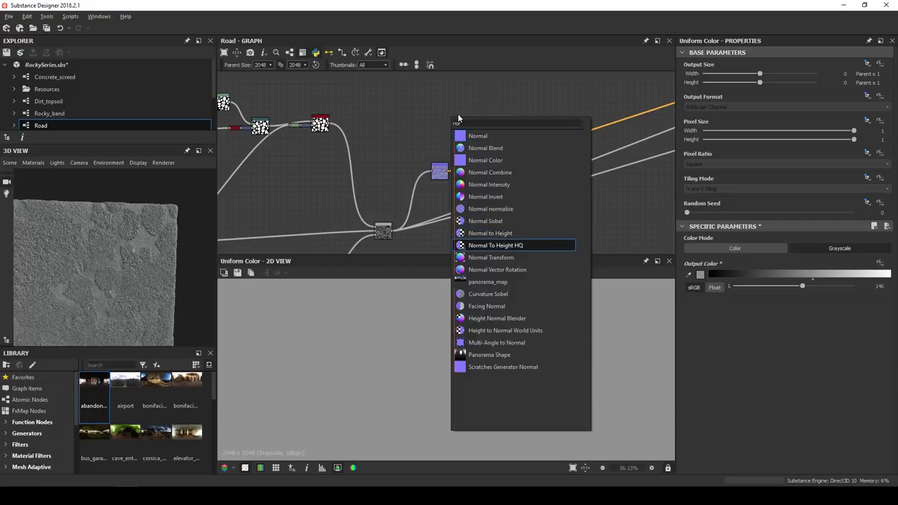
pyautogui.press('Return')
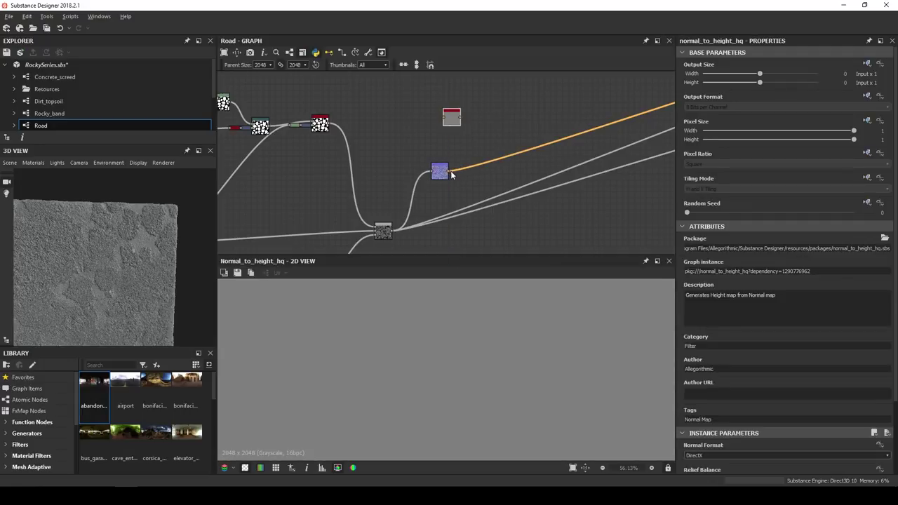
pyautogui.moveTo(452, 121); pyautogui.dragTo(463, 118)
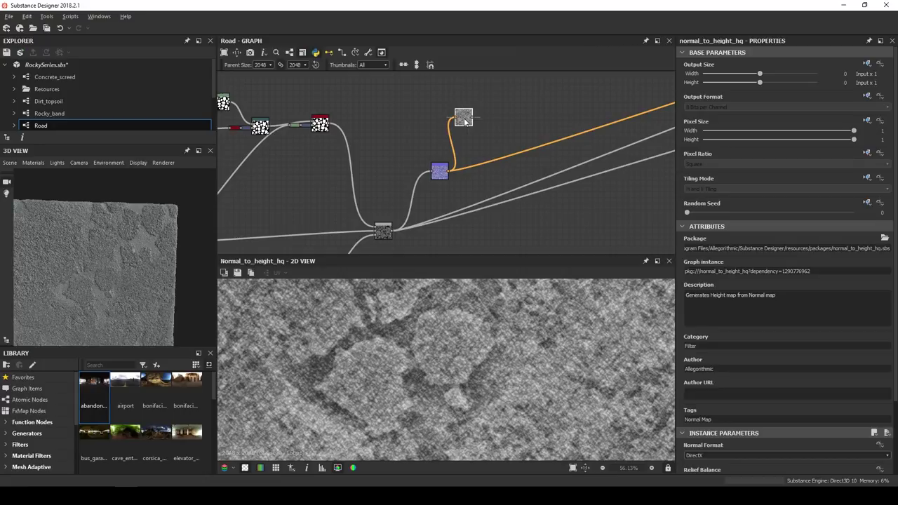
# Add a Gradient Map node above Normal To Height HQ and feed the generated height into it
pyautogui.moveTo(463, 118); pyautogui.dragTo(453, 152, button='middle')
pyautogui.press('space')
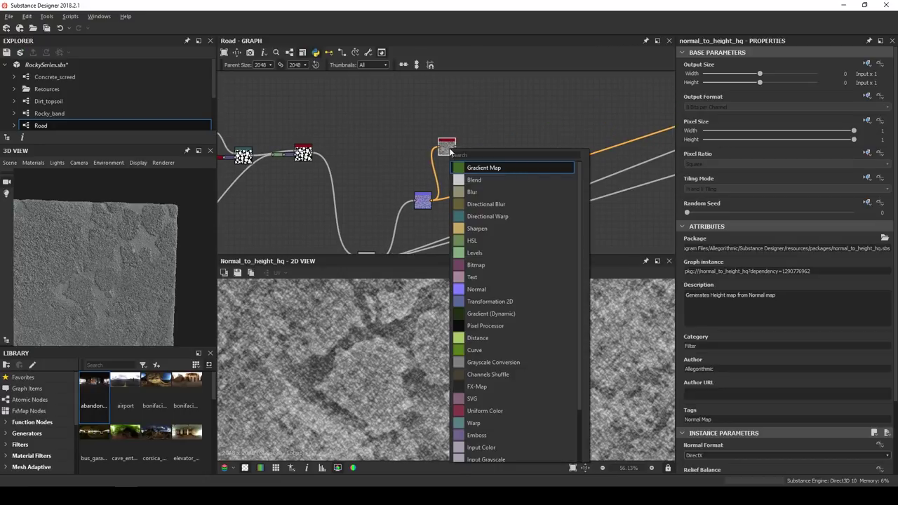
pyautogui.write('grad')
pyautogui.press('Return')
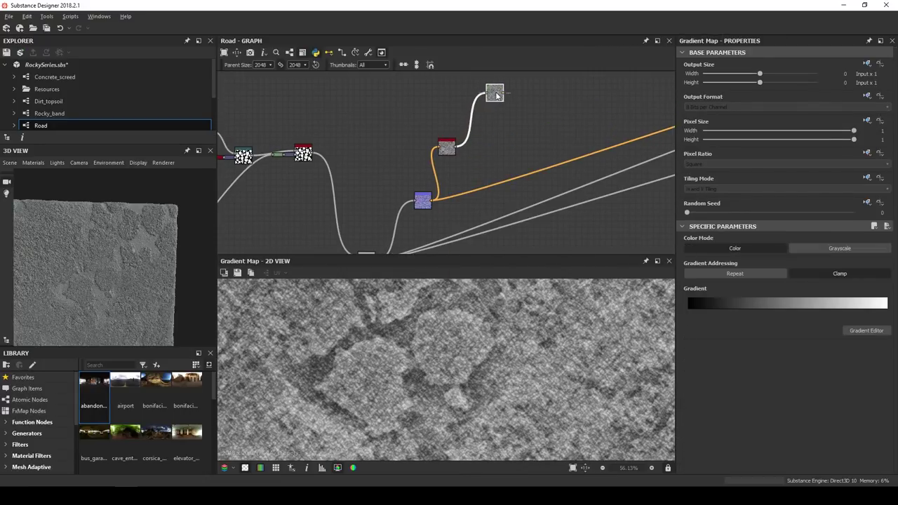
# Open the 132423_header3_small image resource and pick the Gradient Map's gradient across its pebbles
pyautogui.scroll(-2, 98, 127)
pyautogui.scroll(-5, 59, 113)
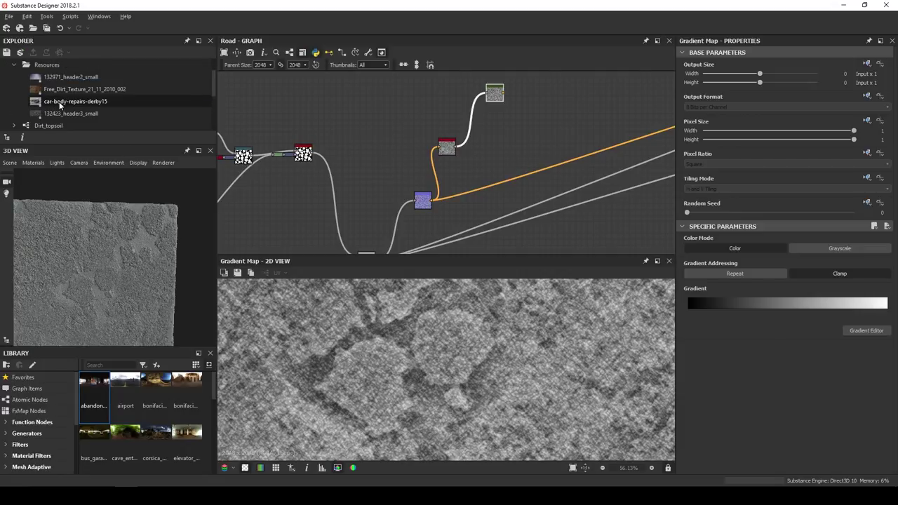
pyautogui.doubleClick(61, 113)
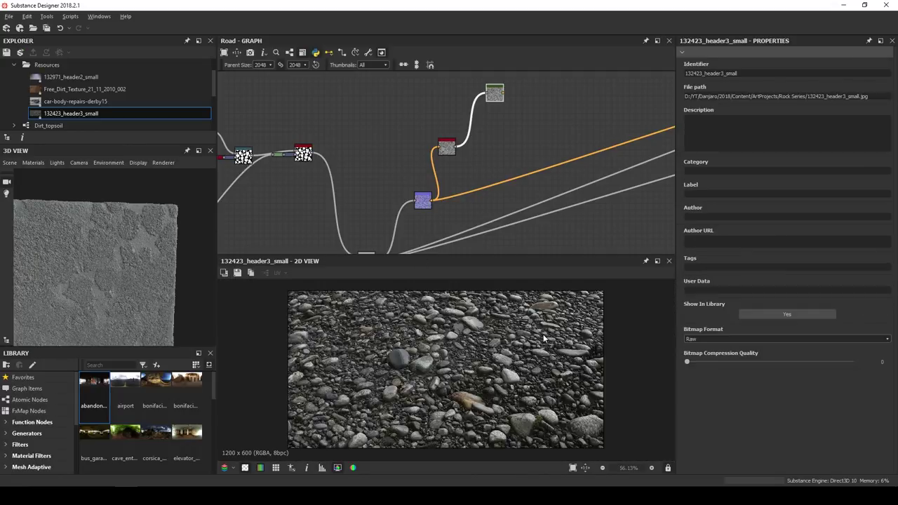
pyautogui.scroll(5, 512, 357)
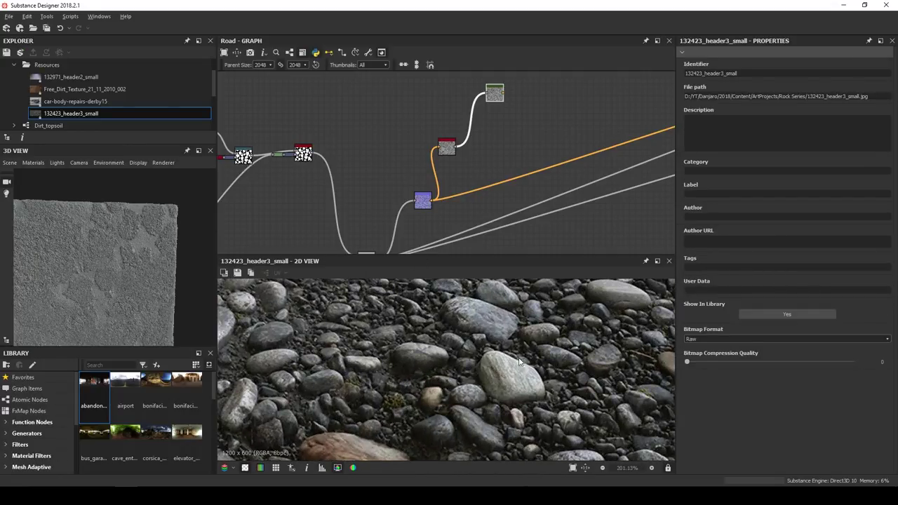
pyautogui.click(447, 147)
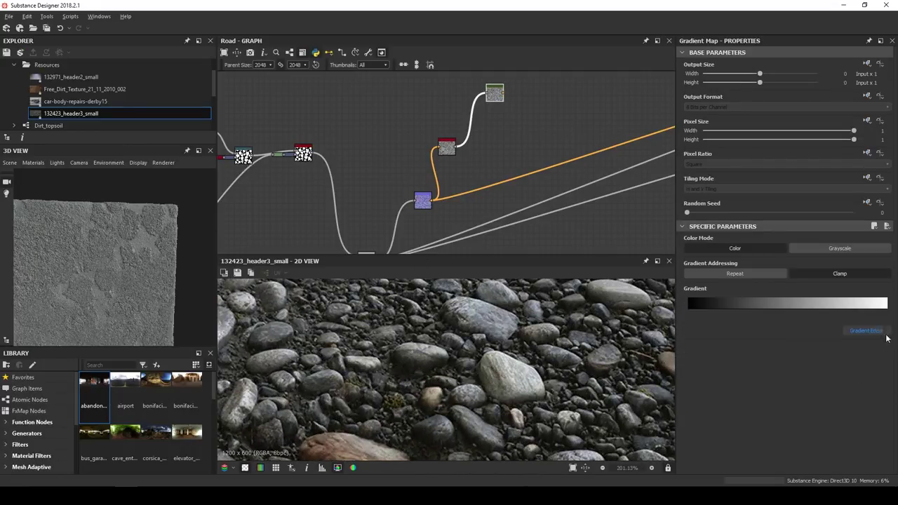
pyautogui.click(867, 330)
pyautogui.click(378, 281)
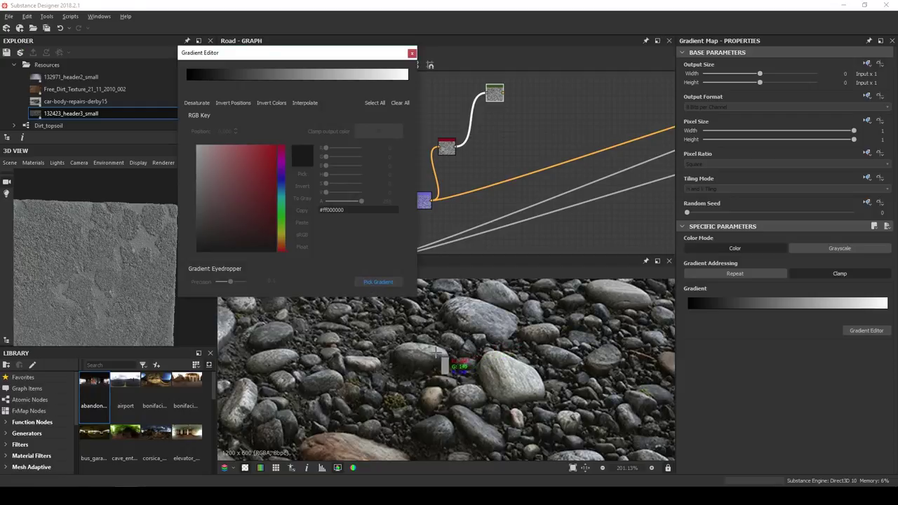
pyautogui.moveTo(441, 360); pyautogui.dragTo(535, 380)
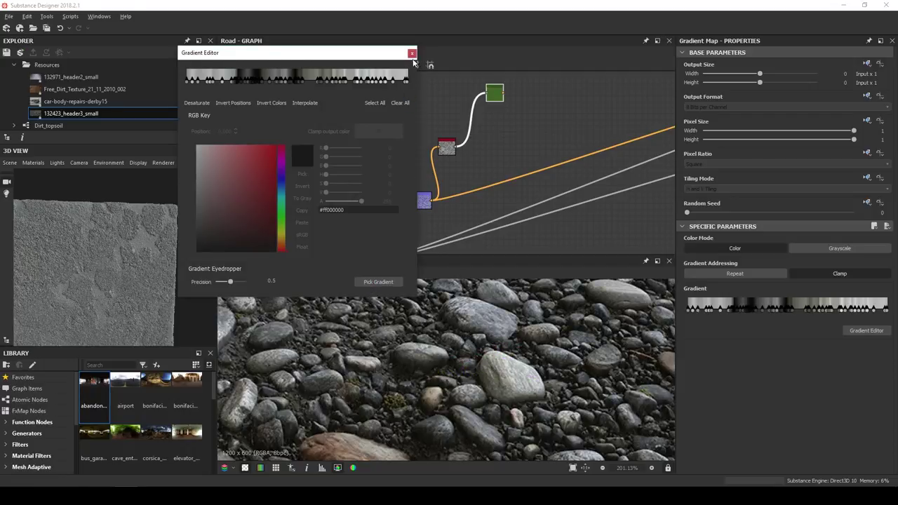
pyautogui.click(412, 54)
# Preview the Gradient Map and move it and the Normal To Height HQ node higher above the Normal node
pyautogui.doubleClick(499, 97)
pyautogui.scroll(-2, 498, 146)
pyautogui.moveTo(496, 151); pyautogui.dragTo(425, 220, button='middle')
pyautogui.scroll(-10, 471, 339)
pyautogui.moveTo(426, 158); pyautogui.dragTo(424, 143, button='middle')
pyautogui.click(386, 156)
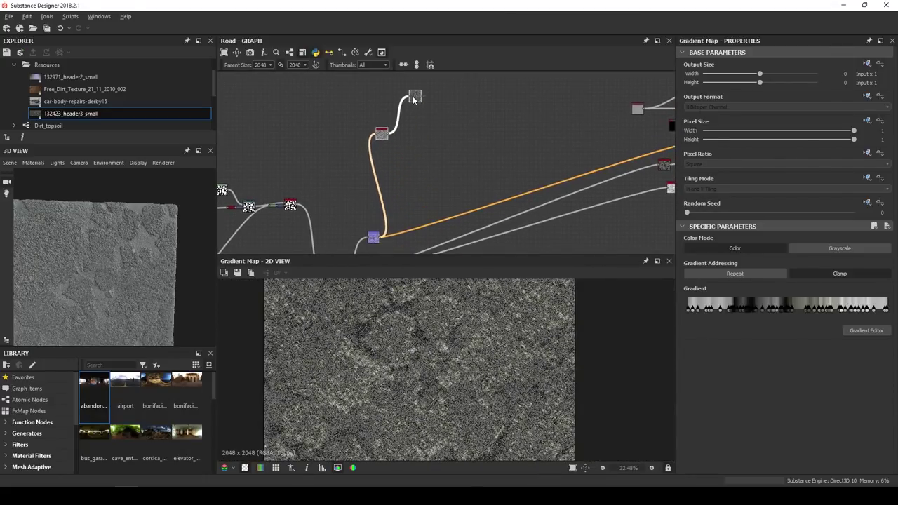
pyautogui.moveTo(443, 110); pyautogui.dragTo(407, 182, button='middle')
pyautogui.scroll(1, 413, 189)
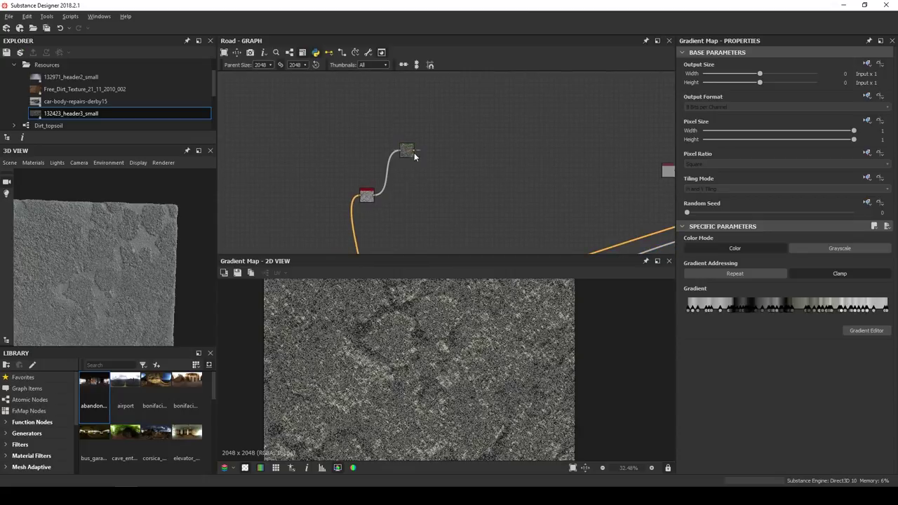
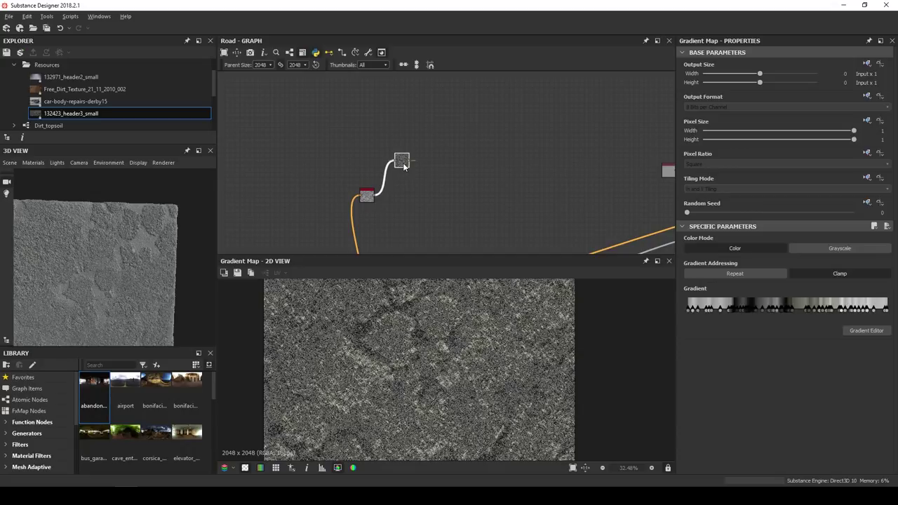
# Duplicate the Gradient Map and place the copy just above the original
pyautogui.hotkey('ctrl', 'd')
pyautogui.moveTo(410, 139); pyautogui.dragTo(387, 155)
pyautogui.scroll(-5, 337, 150)
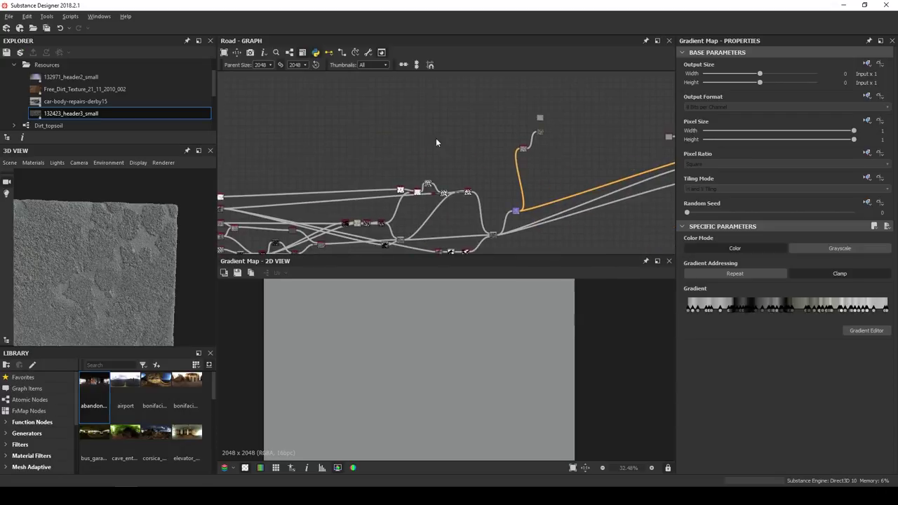
pyautogui.scroll(3, 460, 111)
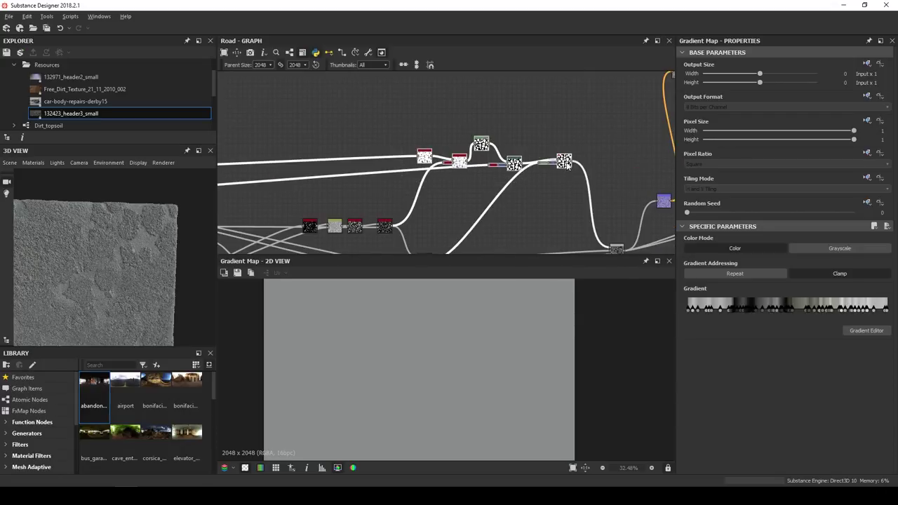
pyautogui.scroll(-5, 558, 153)
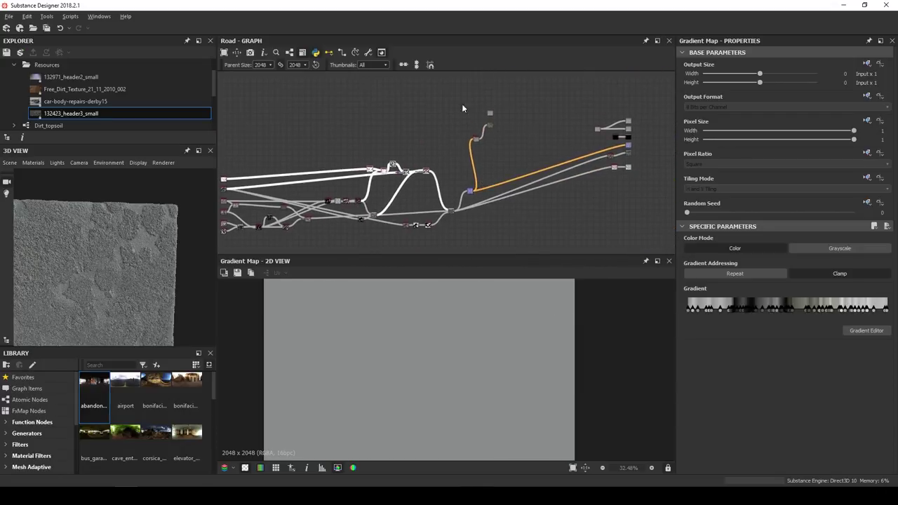
# Shift the Normal To Height HQ node and both Gradient Map nodes slightly farther from the existing height chain
pyautogui.click(478, 136)
pyautogui.moveTo(478, 136); pyautogui.dragTo(488, 143)
pyautogui.scroll(5, 430, 165)
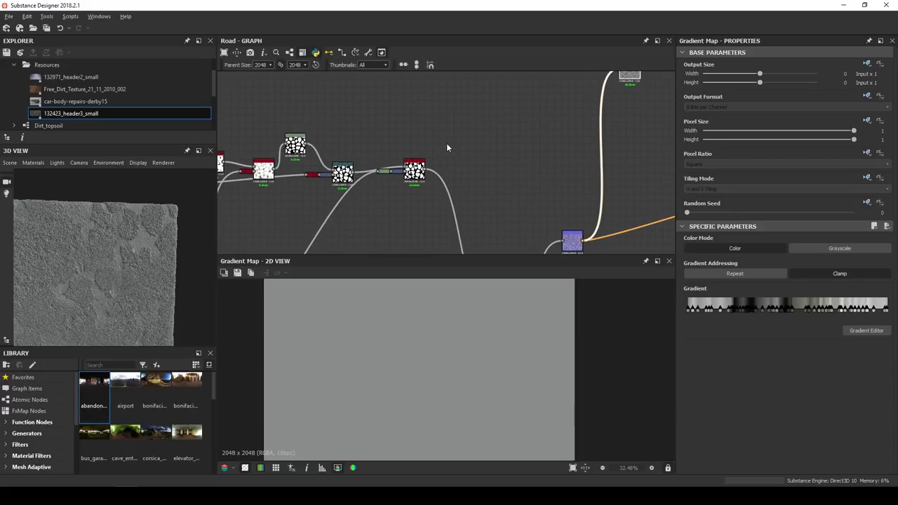
# Add an Invert Grayscale node fed by the last Slope Blur Grayscale and place it just above that node
pyautogui.press('space')
pyautogui.write('inv')
pyautogui.press('Down')
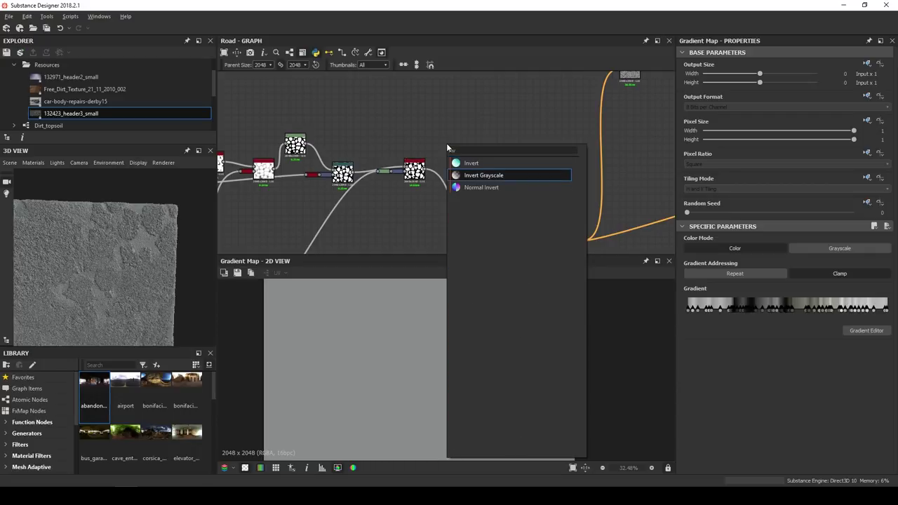
pyautogui.press('Return')
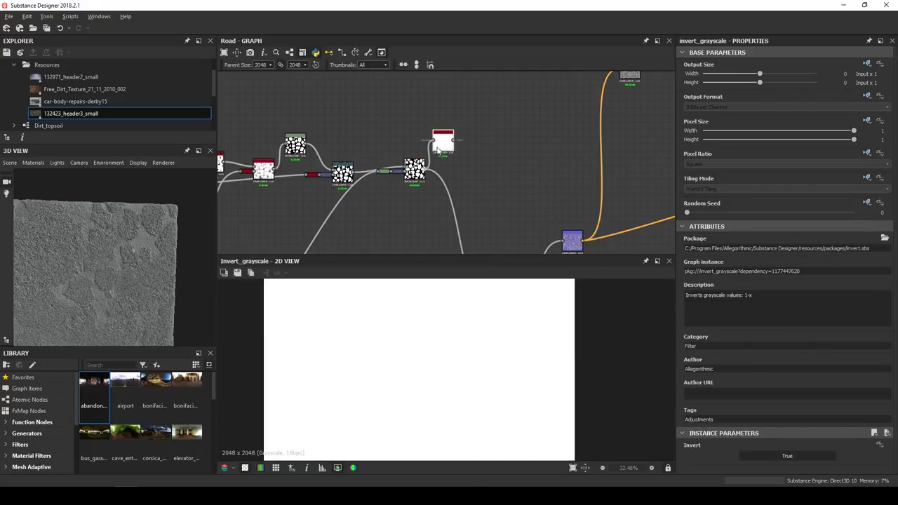
pyautogui.moveTo(438, 149); pyautogui.dragTo(461, 134)
# Add a Blend node after Invert Grayscale and feed the inverted mask into its Foreground input
pyautogui.moveTo(461, 135); pyautogui.dragTo(436, 150, button='middle')
pyautogui.press('space')
pyautogui.click(491, 175)
pyautogui.scroll(3, 471, 176)
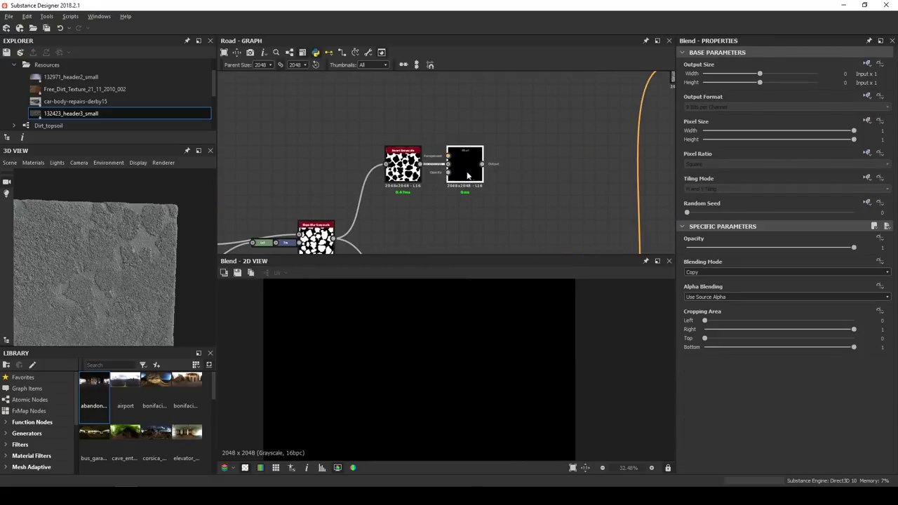
pyautogui.moveTo(471, 175); pyautogui.dragTo(509, 176)
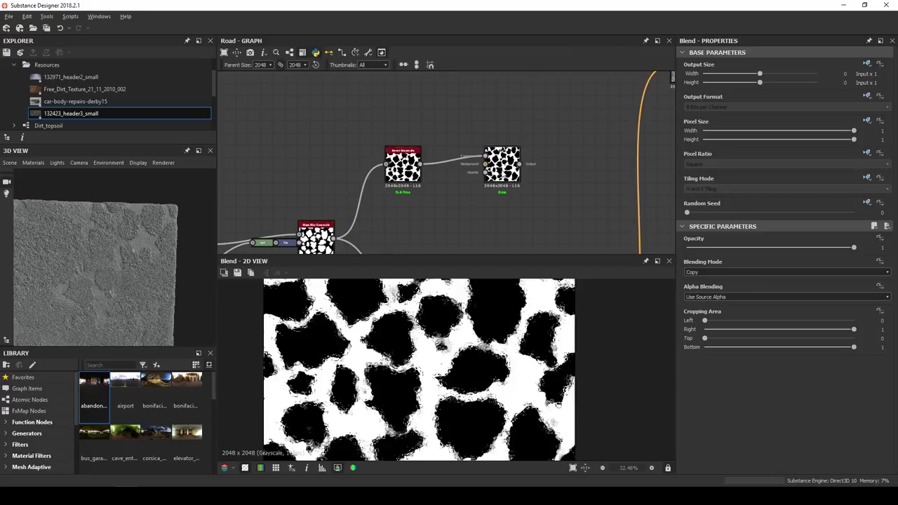
# Feed the soft patch mask ending the lower three-node chain into the new Blend's Opacity, and place that Blend closer to Invert Grayscale
pyautogui.scroll(-6, 481, 182)
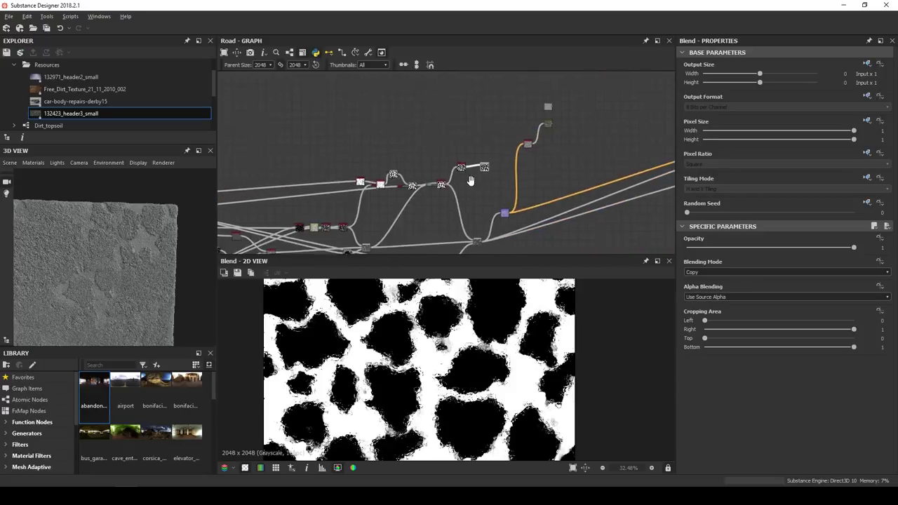
pyautogui.scroll(5, 455, 220)
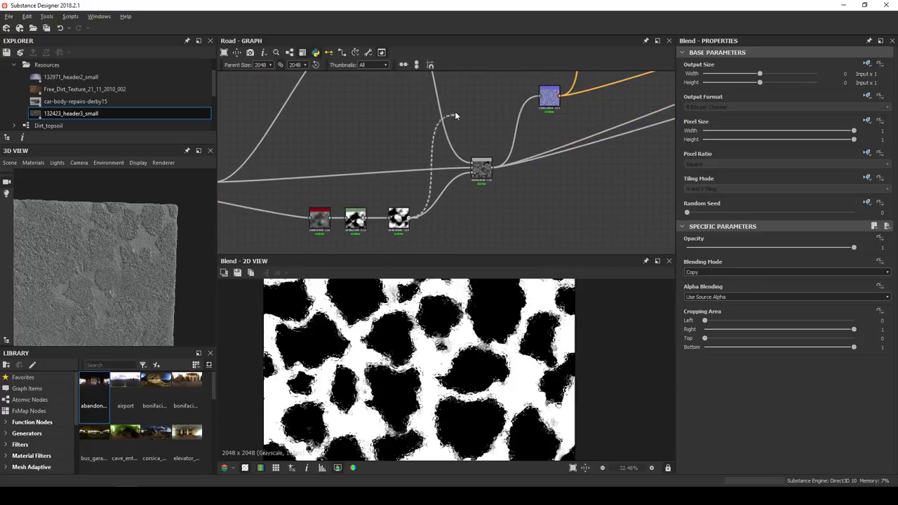
pyautogui.moveTo(456, 109); pyautogui.dragTo(428, 204, button='middle')
pyautogui.moveTo(455, 139); pyautogui.dragTo(441, 190, button='middle')
pyautogui.moveTo(450, 146); pyautogui.dragTo(453, 142)
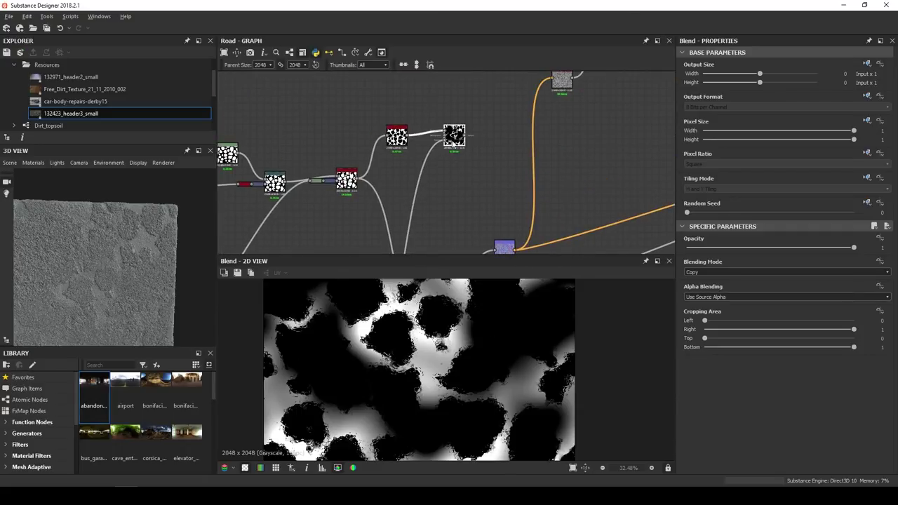
pyautogui.scroll(-2, 477, 344)
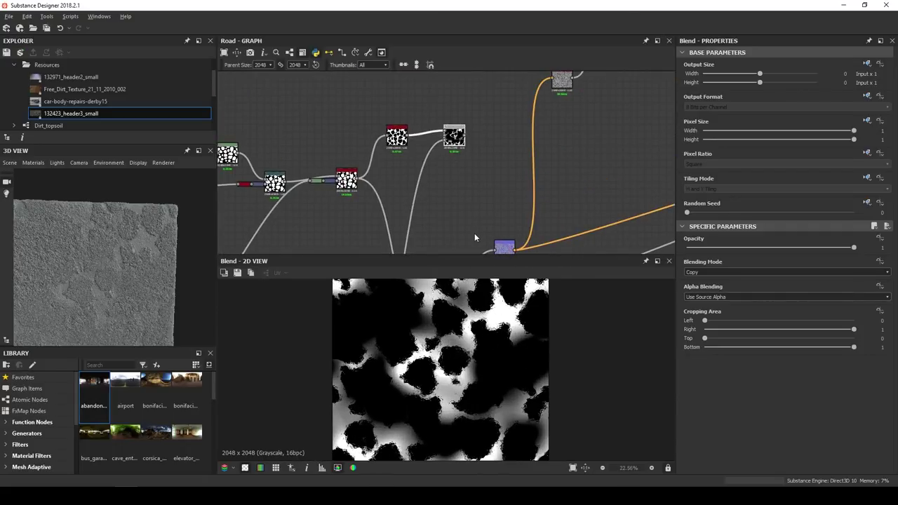
pyautogui.moveTo(455, 160); pyautogui.dragTo(445, 183, button='middle')
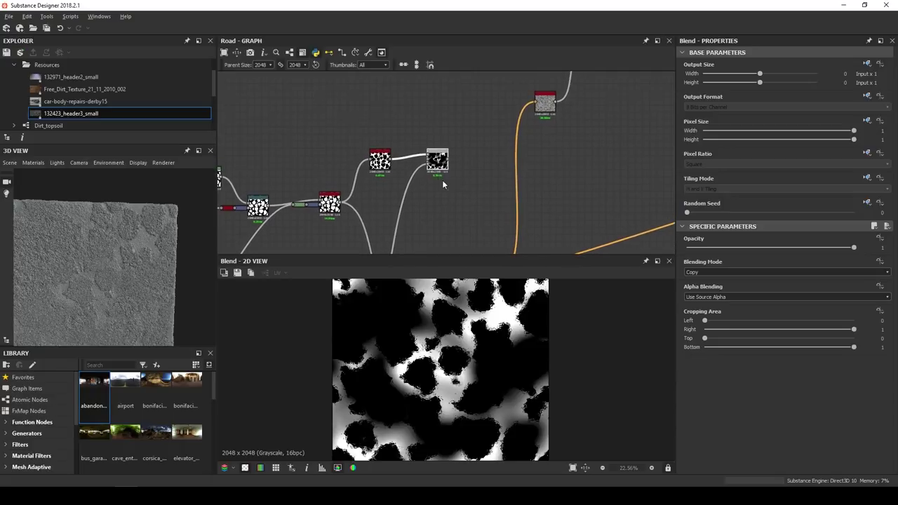
pyautogui.moveTo(442, 167); pyautogui.dragTo(438, 169)
# Add a second Blend node after the masked Blend, preview it and set its blending mode to Multiply
pyautogui.press('space')
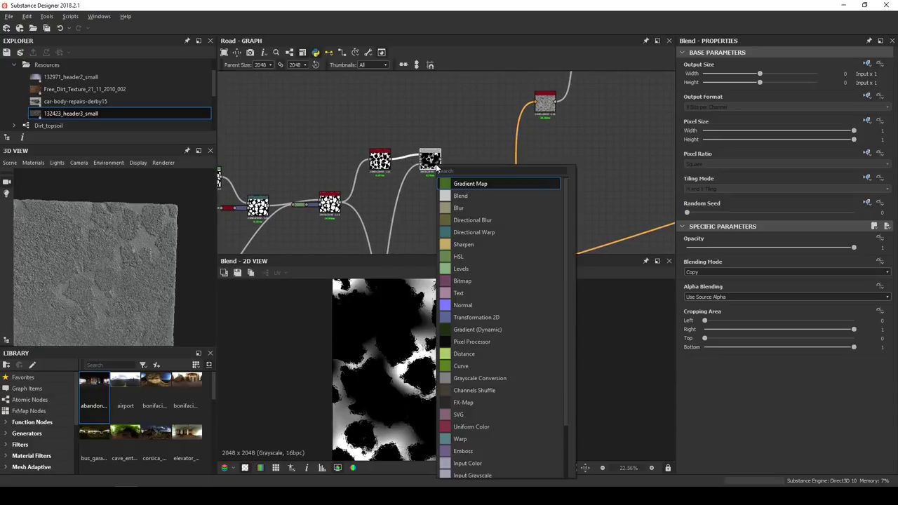
pyautogui.click(468, 198)
pyautogui.doubleClick(469, 167)
pyautogui.moveTo(470, 168); pyautogui.dragTo(473, 168)
pyautogui.click(706, 273)
pyautogui.click(709, 301)
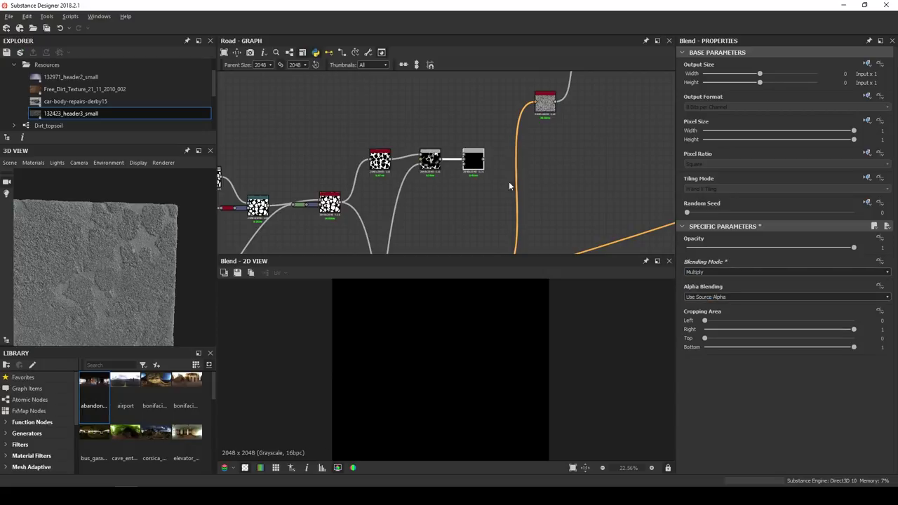
# Route the masked Blend's output into the Multiply Blend's Opacity input
pyautogui.scroll(-2, 483, 184)
pyautogui.moveTo(483, 179); pyautogui.dragTo(448, 178, button='middle')
pyautogui.scroll(1, 450, 172)
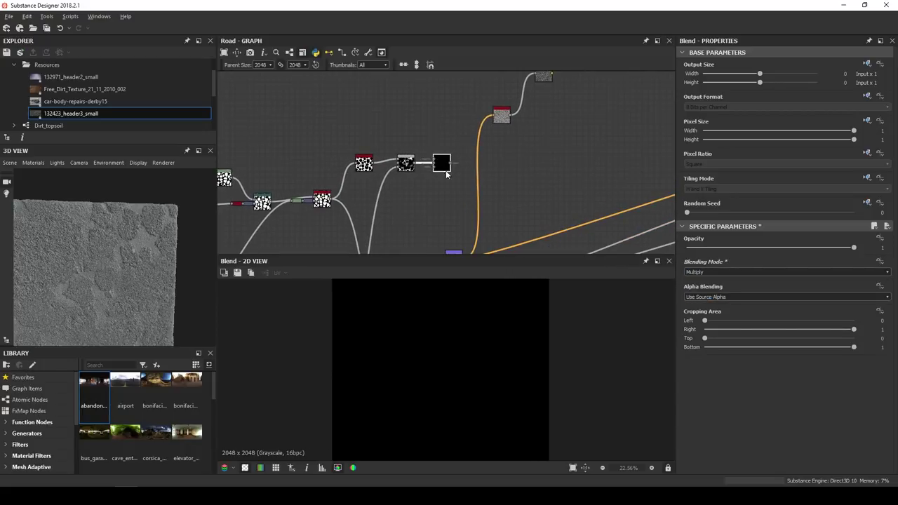
pyautogui.scroll(4, 442, 176)
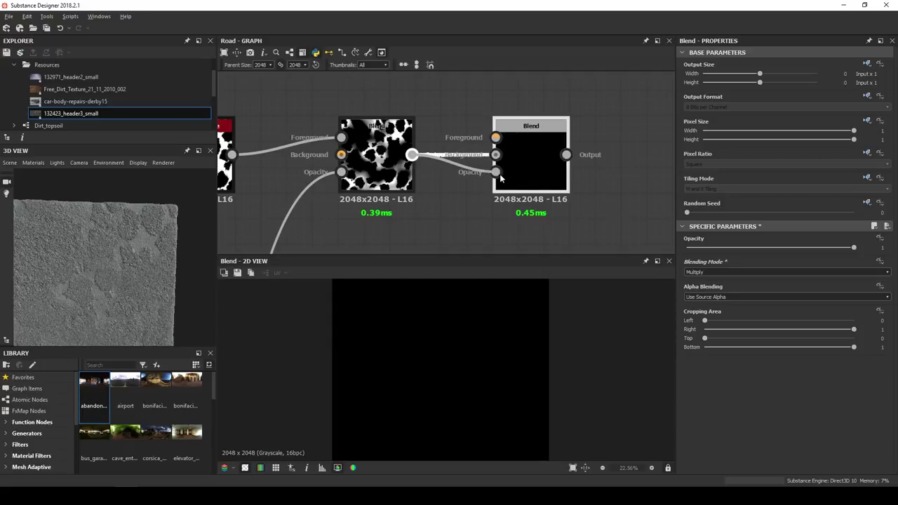
# Connect the cracks blend to the Multiply Blend's opacity input and the Min (Darken) Blend to its foreground
pyautogui.moveTo(501, 180); pyautogui.dragTo(496, 174)
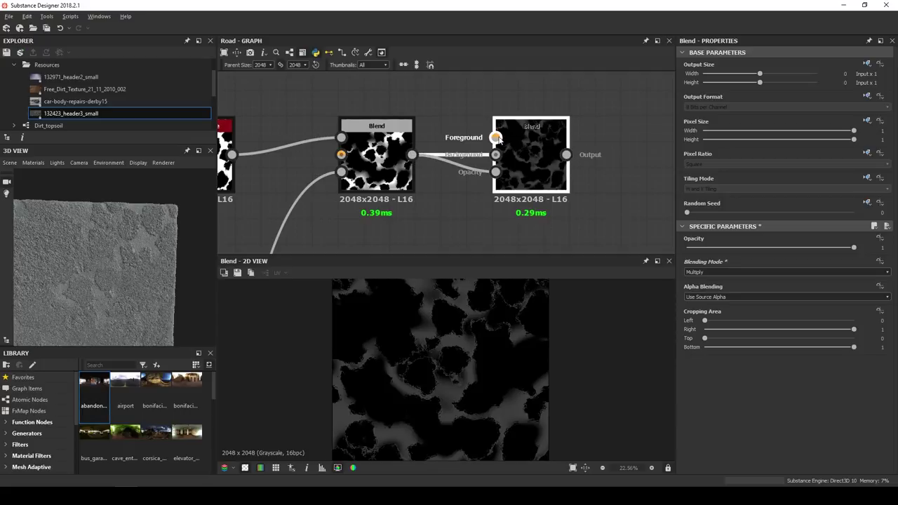
pyautogui.scroll(-2, 534, 154)
pyautogui.scroll(-5, 549, 161)
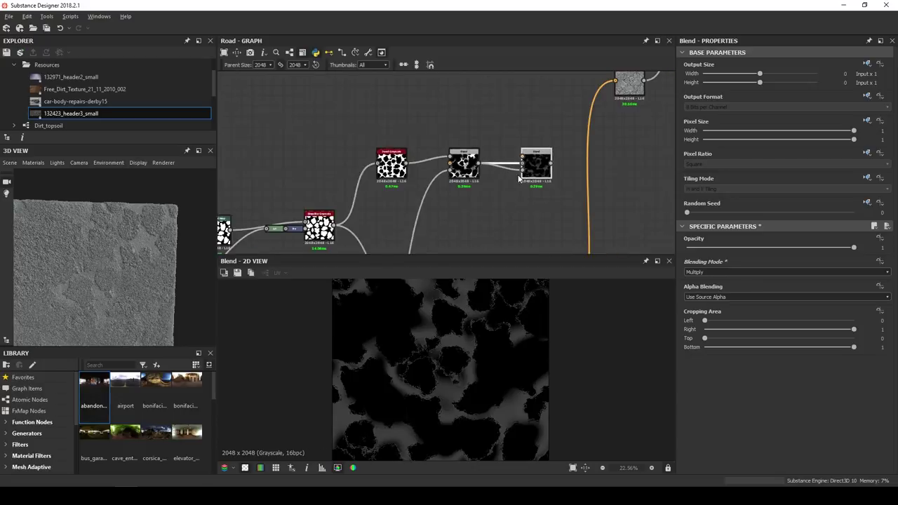
pyautogui.scroll(4, 414, 166)
pyautogui.click(386, 191)
pyautogui.scroll(2, 384, 195)
pyautogui.scroll(-3, 384, 197)
pyautogui.moveTo(384, 197); pyautogui.dragTo(475, 197, button='middle')
pyautogui.scroll(3, 475, 197)
pyautogui.click(482, 196)
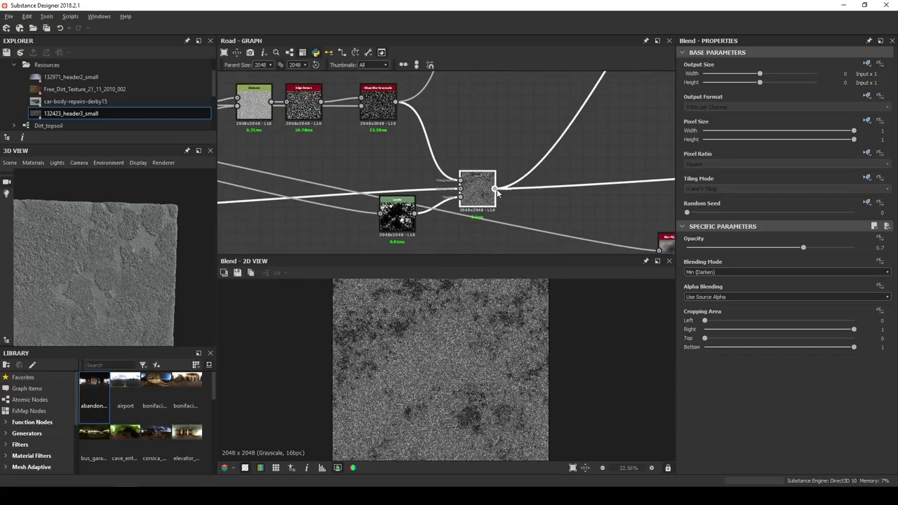
pyautogui.scroll(-2, 582, 155)
pyautogui.moveTo(584, 153); pyautogui.dragTo(456, 197, button='middle')
pyautogui.scroll(-2, 589, 135)
pyautogui.moveTo(589, 134); pyautogui.dragTo(425, 219, button='middle')
pyautogui.scroll(4, 501, 159)
pyautogui.click(538, 108)
pyautogui.doubleClick(554, 121)
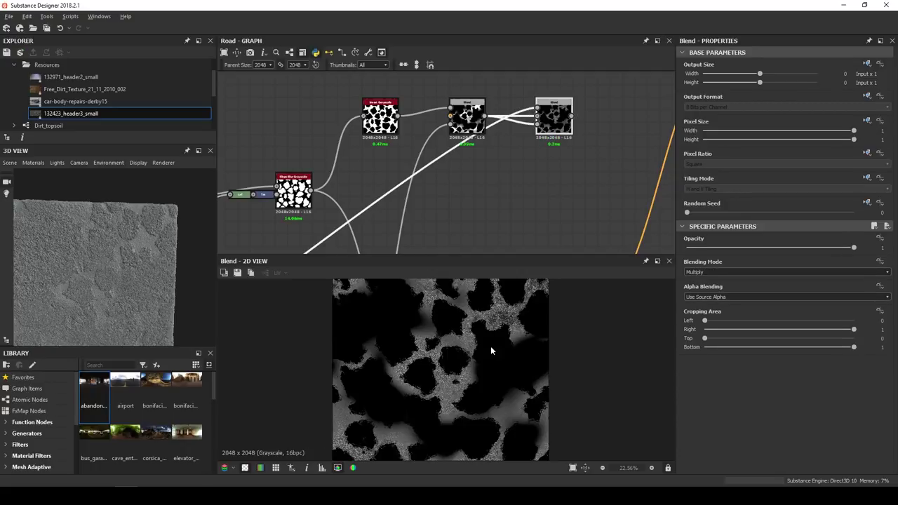
# Frame the inverted cracks node and the two Blend nodes after it as "Cracks for color", tinted light blue
pyautogui.scroll(-2, 459, 144)
pyautogui.moveTo(396, 142); pyautogui.dragTo(357, 178, button='middle')
pyautogui.moveTo(352, 120); pyautogui.dragTo(492, 184)
pyautogui.rightClick(494, 169)
pyautogui.click(522, 221)
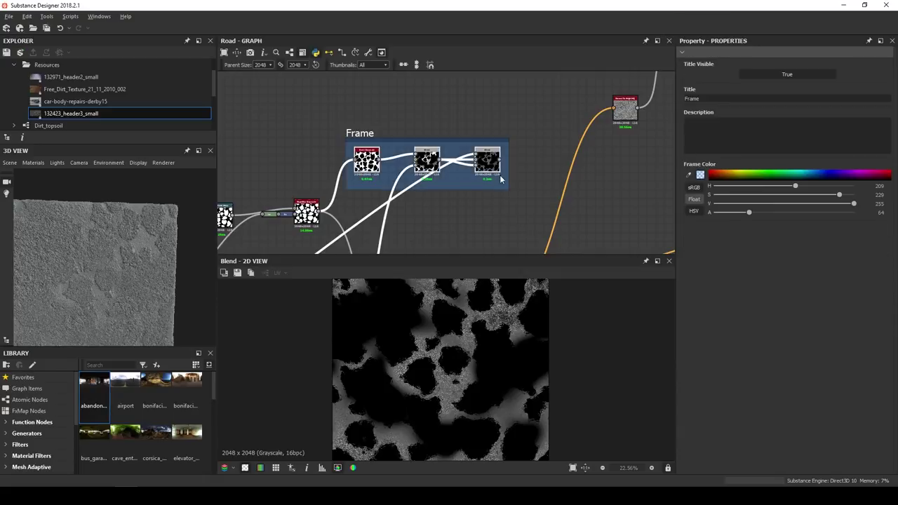
pyautogui.write('Cracks fro')
pyautogui.press('BackSpace')
pyautogui.press('BackSpace')
pyautogui.write('or color')
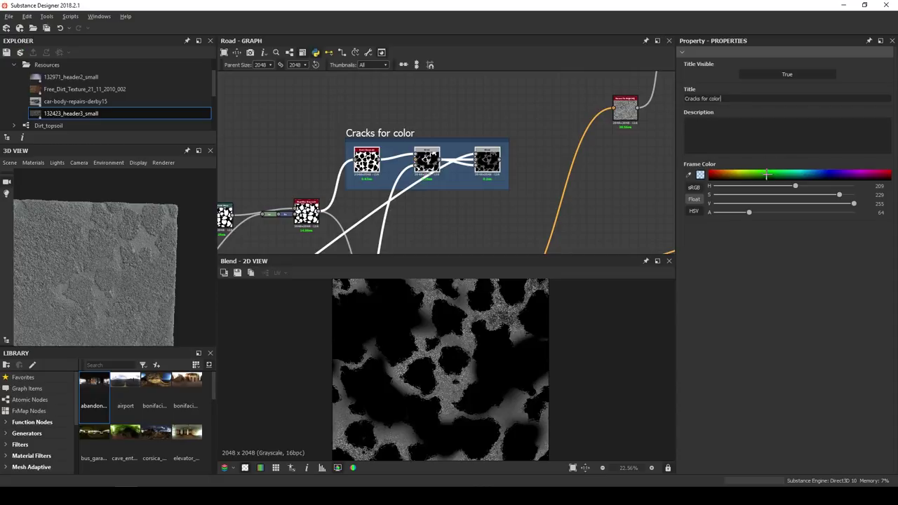
# Frame the column of six noise nodes at the start of the graph as "Noises" and tint it red
pyautogui.scroll(-5, 395, 129)
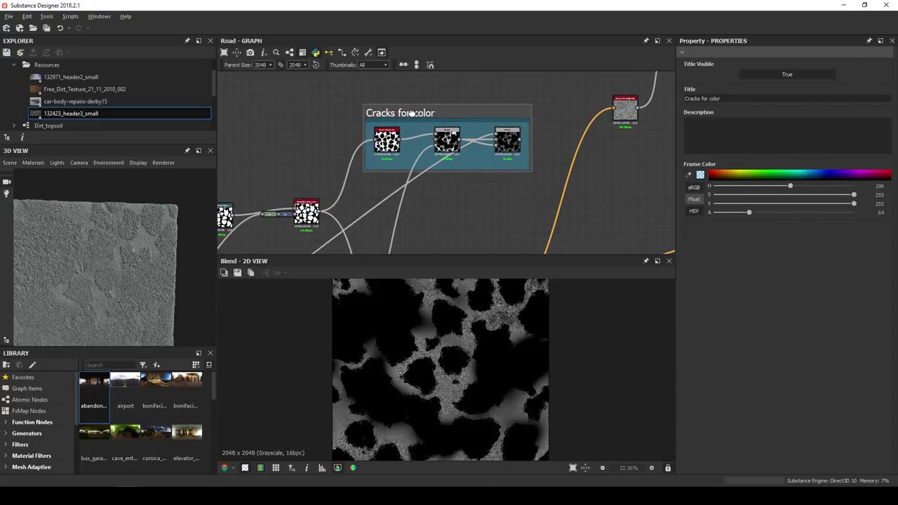
pyautogui.moveTo(352, 112); pyautogui.dragTo(411, 244)
pyautogui.rightClick(404, 223)
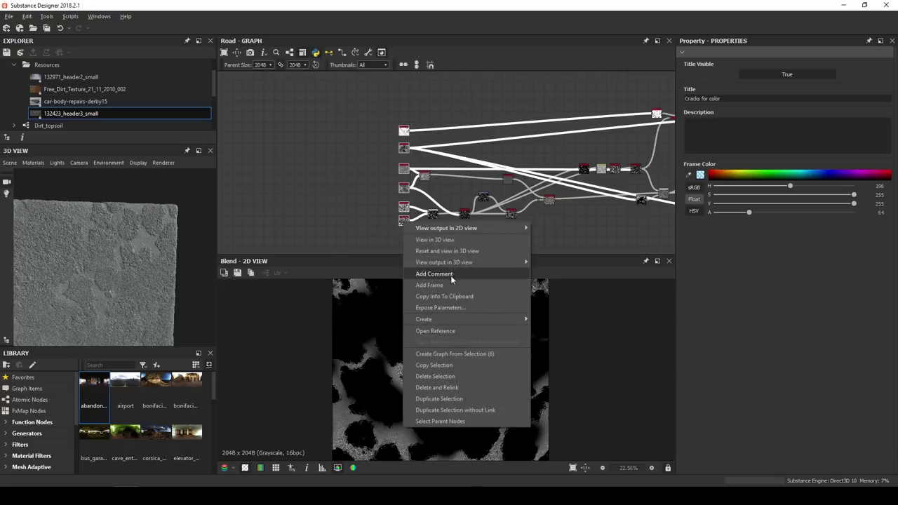
pyautogui.click(430, 285)
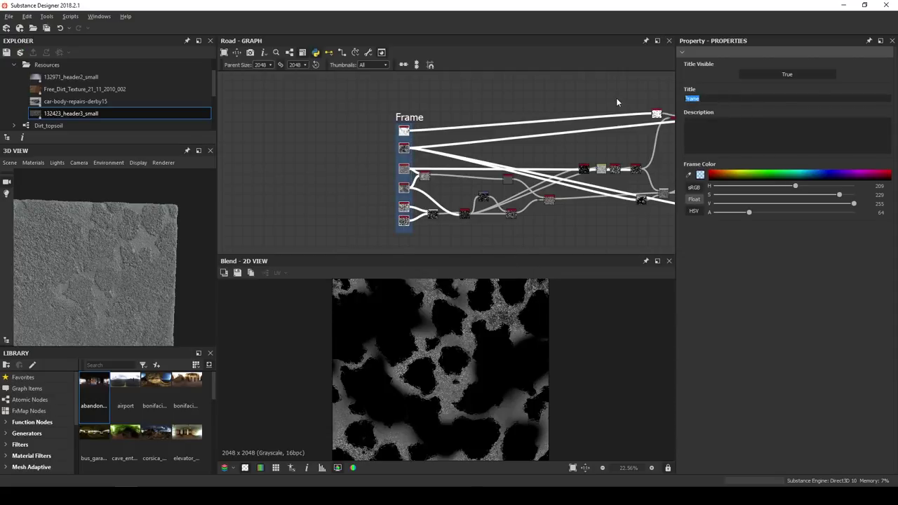
pyautogui.write('Noises')
pyautogui.press('Return')
pyautogui.click(716, 175)
# Group the cluster of base texture nodes beside the noises in a frame titled "Base"
pyautogui.moveTo(530, 176); pyautogui.dragTo(381, 144, button='middle')
pyautogui.moveTo(307, 145); pyautogui.dragTo(425, 181)
pyautogui.rightClick(423, 181)
pyautogui.click(463, 241)
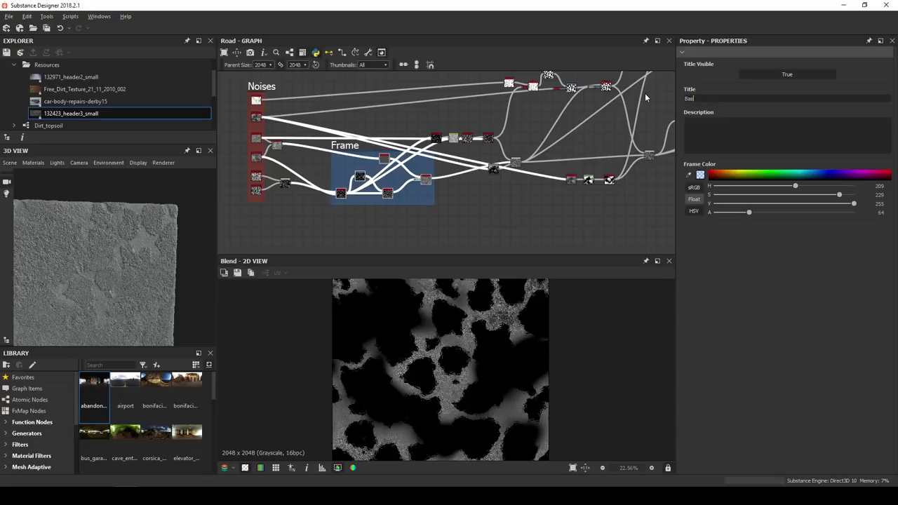
# Move the row of four nodes above the Base frame upward and frame it as "Wear" with an orange-yellow tint
pyautogui.moveTo(428, 113); pyautogui.dragTo(494, 123)
pyautogui.click(434, 106)
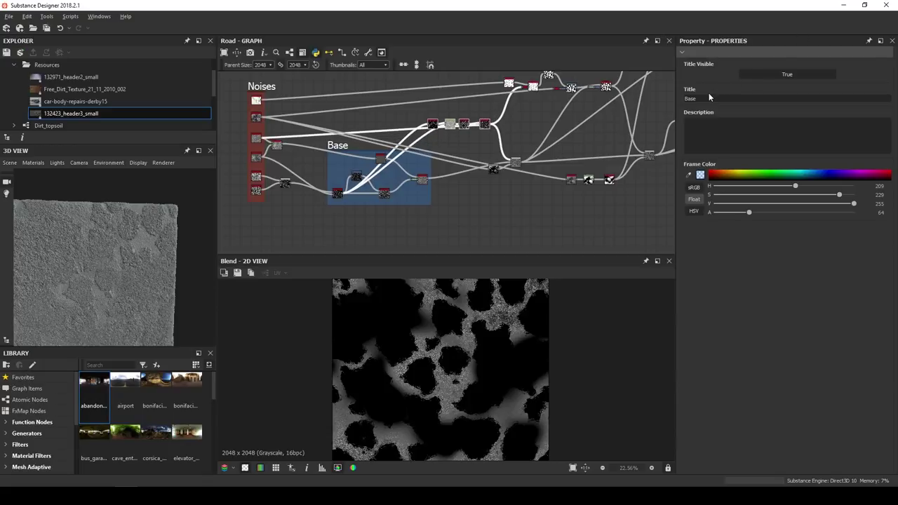
pyautogui.rightClick(462, 125)
pyautogui.click(497, 185)
pyautogui.scroll(3, 469, 158)
pyautogui.moveTo(468, 158); pyautogui.dragTo(455, 227, button='middle')
pyautogui.moveTo(703, 99); pyautogui.dragTo(640, 100)
pyautogui.write('Wear')
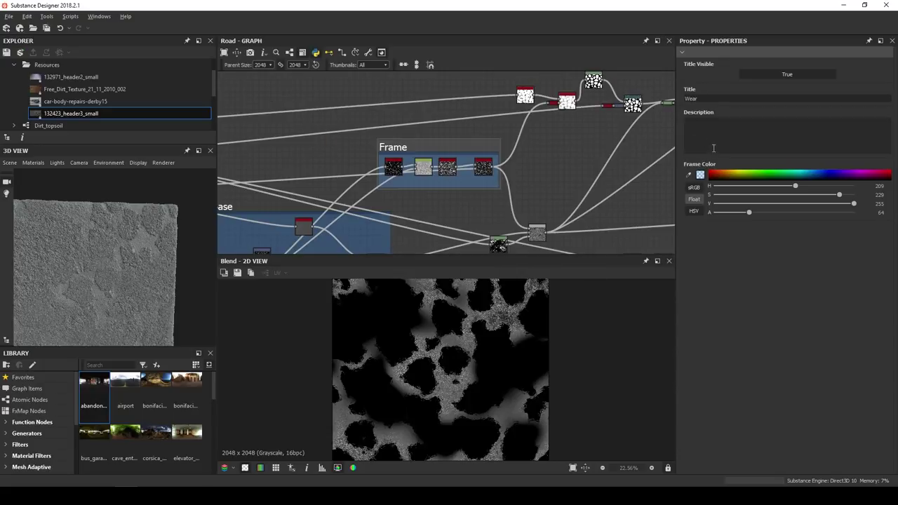
pyautogui.click(731, 173)
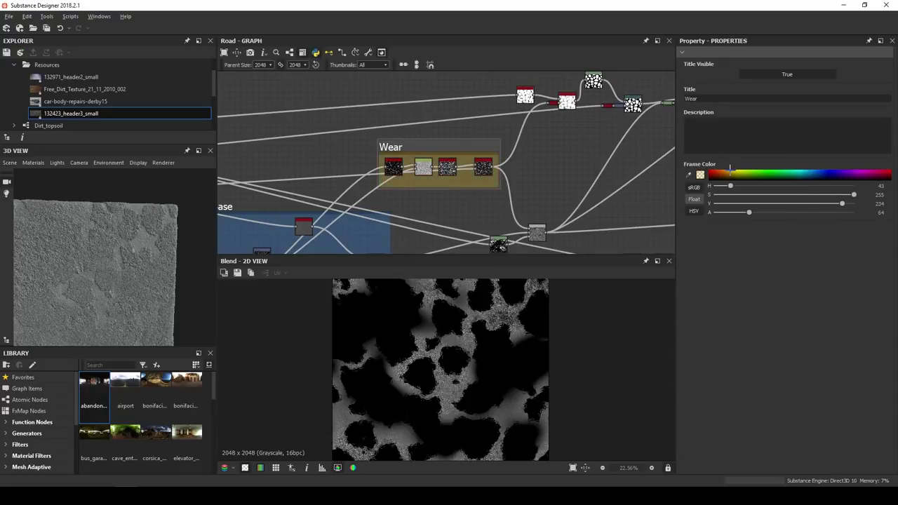
# Frame the chain of crack-generating nodes above the Wear frame as "Cracks" and tint it green
pyautogui.scroll(-3, 555, 165)
pyautogui.scroll(-1, 451, 174)
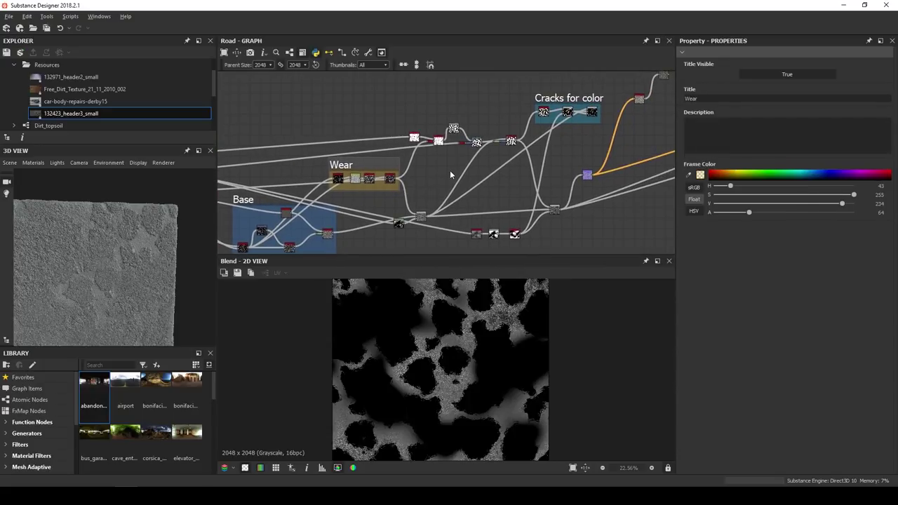
pyautogui.moveTo(380, 113); pyautogui.dragTo(512, 145)
pyautogui.moveTo(510, 144); pyautogui.dragTo(504, 143)
pyautogui.rightClick(501, 144)
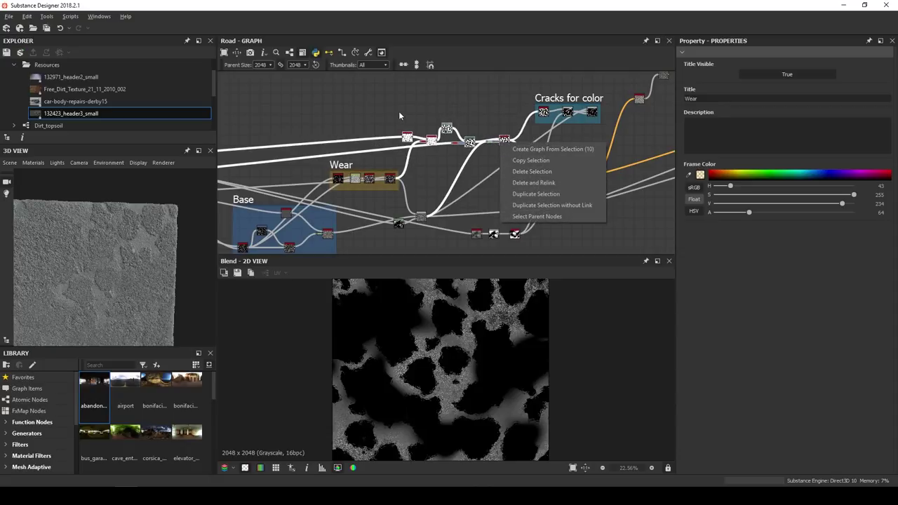
pyautogui.click(510, 151)
pyautogui.rightClick(503, 137)
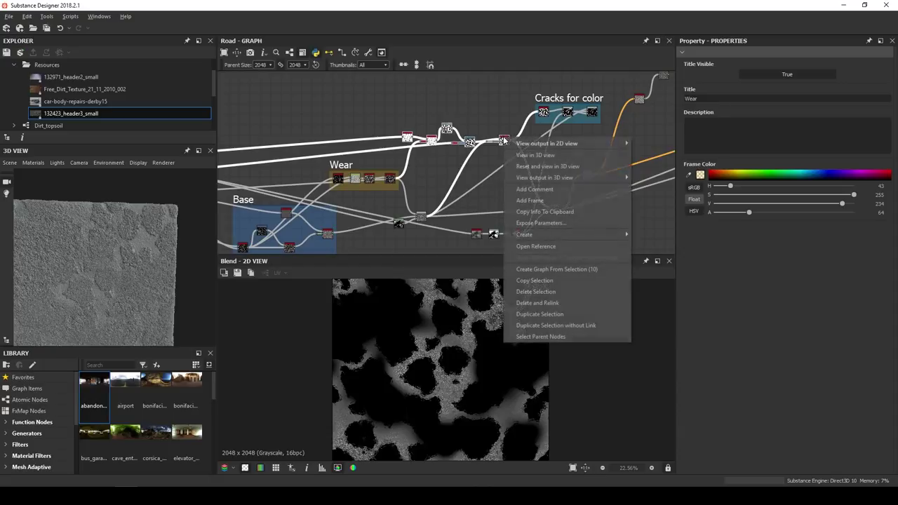
pyautogui.click(540, 202)
pyautogui.write('Cracks')
pyautogui.press('Return')
pyautogui.click(770, 173)
# Frame the three-node mask chain below the Cracks frame as "Cracks mask" and tint it purple
pyautogui.moveTo(467, 226); pyautogui.dragTo(425, 212, button='middle')
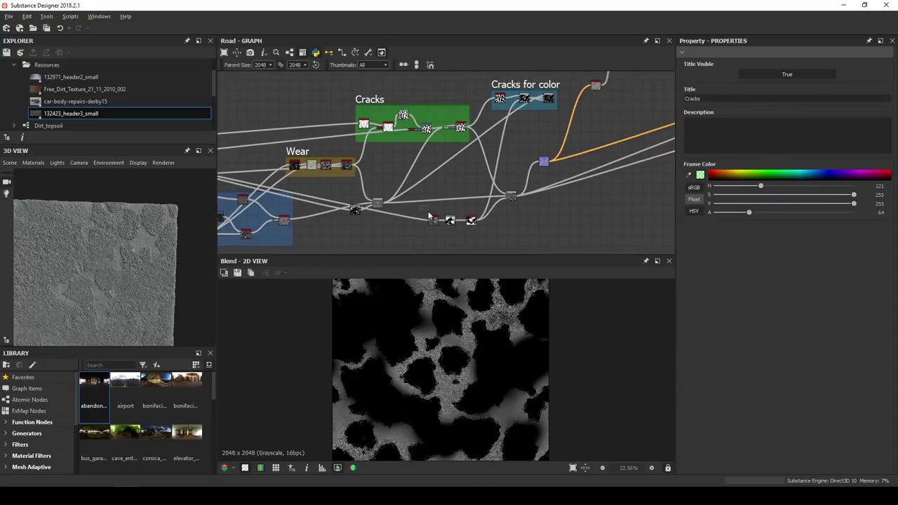
pyautogui.moveTo(431, 216); pyautogui.dragTo(491, 219)
pyautogui.moveTo(491, 215); pyautogui.dragTo(508, 208, button='middle')
pyautogui.scroll(-1, 484, 210)
pyautogui.scroll(2, 497, 198)
pyautogui.rightClick(556, 215)
pyautogui.click(624, 245)
pyautogui.write('Cracks')
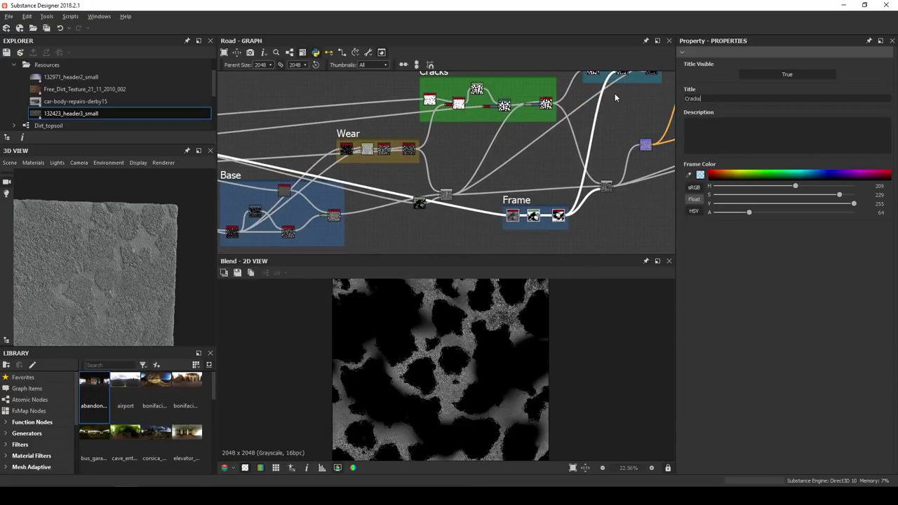
pyautogui.write(' mask')
pyautogui.press('Return')
pyautogui.click(855, 172)
# Frame the two Gradient Map nodes and their source node as "Color", and widen the frame to leave room for more nodes
pyautogui.moveTo(668, 74); pyautogui.dragTo(412, 187, button='middle')
pyautogui.hotkey('ctrl', 'f')
pyautogui.press('Return')
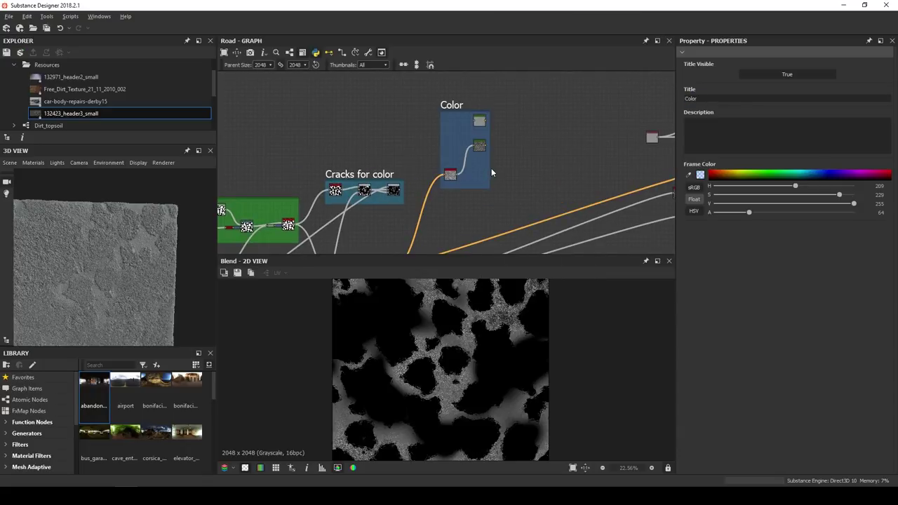
pyautogui.moveTo(489, 174); pyautogui.dragTo(628, 176)
# Sample a gradient for the upper Gradient Map from a close-up of the pebble image 132423_header3_small
pyautogui.scroll(3, 467, 133)
pyautogui.doubleClick(491, 120)
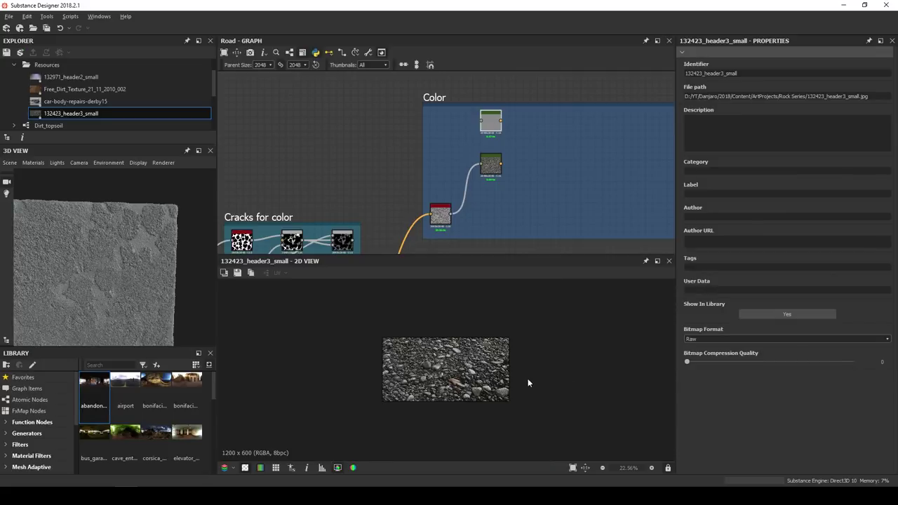
pyautogui.scroll(6, 523, 381)
pyautogui.moveTo(480, 390); pyautogui.dragTo(457, 343, button='middle')
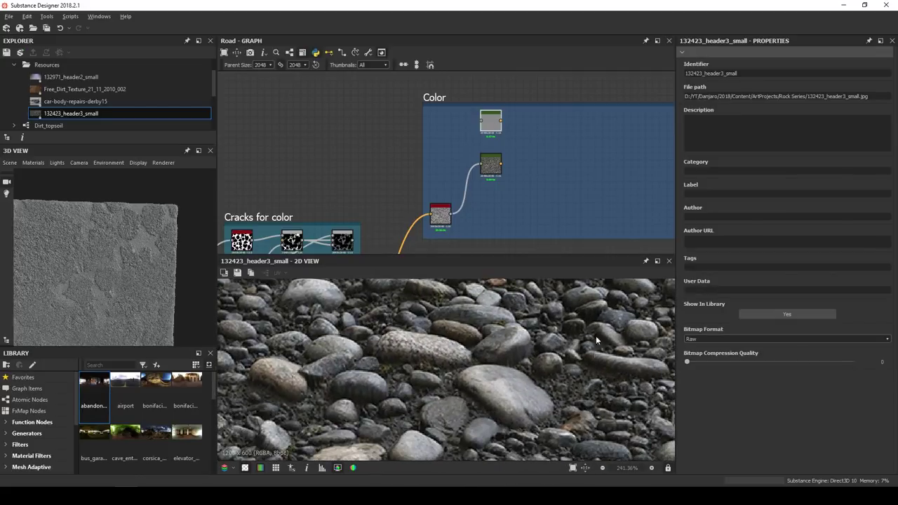
pyautogui.click(440, 214)
pyautogui.click(867, 330)
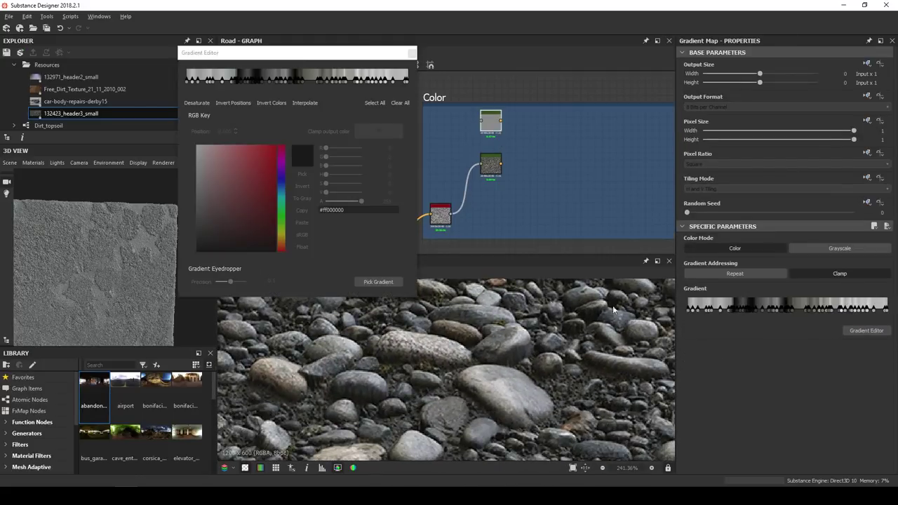
pyautogui.click(392, 281)
pyautogui.moveTo(490, 336)
pyautogui.mouseDown()
pyautogui.moveTo(505, 319)
pyautogui.moveTo(482, 358)
pyautogui.mouseUp()
pyautogui.click(378, 282)
pyautogui.moveTo(426, 306)
pyautogui.mouseDown()
pyautogui.moveTo(503, 335)
pyautogui.moveTo(516, 393)
pyautogui.moveTo(504, 399)
pyautogui.mouseUp()
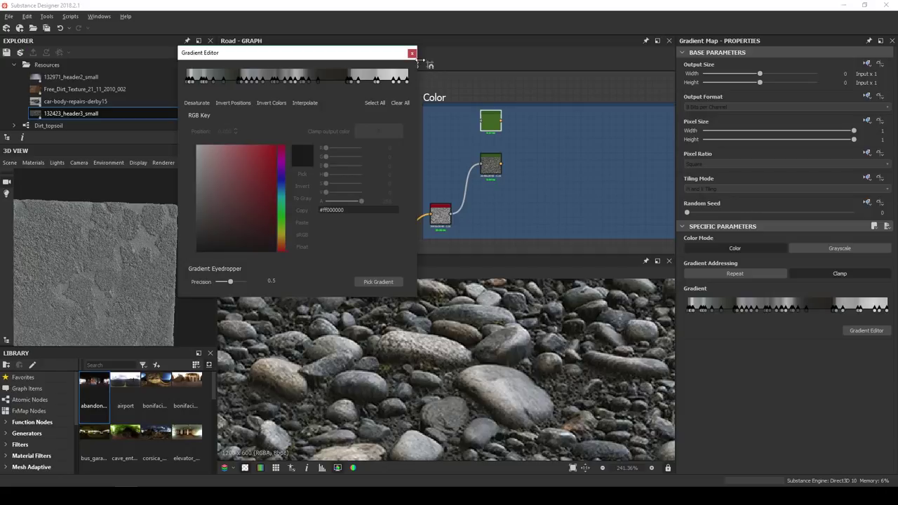
pyautogui.click(412, 54)
# Add a Blend node beside the two Gradient Maps in the Color frame and set its blending mode to Multiply
pyautogui.moveTo(508, 135); pyautogui.dragTo(426, 160, button='middle')
pyautogui.click(466, 170)
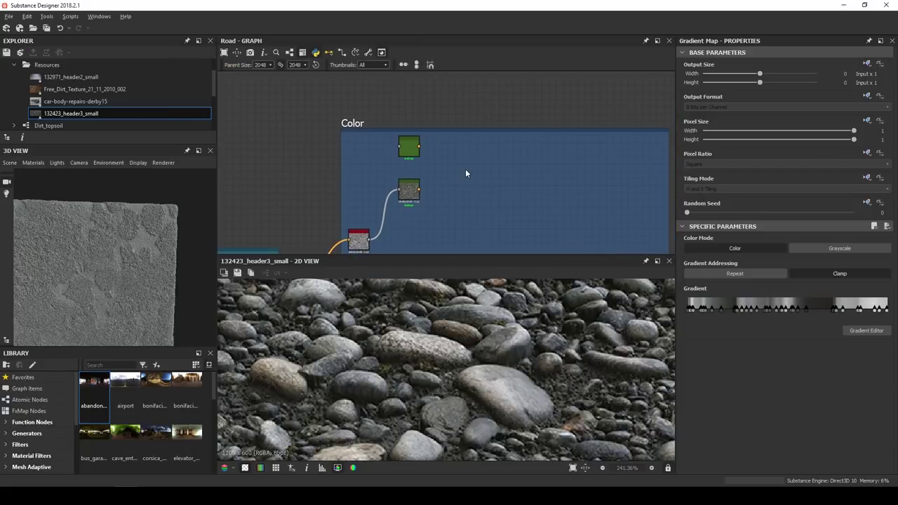
pyautogui.press('space')
pyautogui.write('bl')
pyautogui.press('Return')
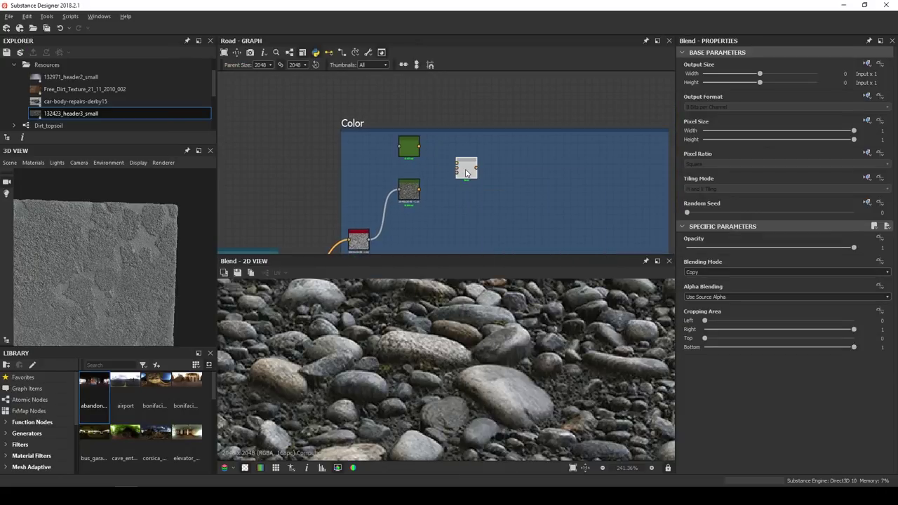
pyautogui.click(719, 273)
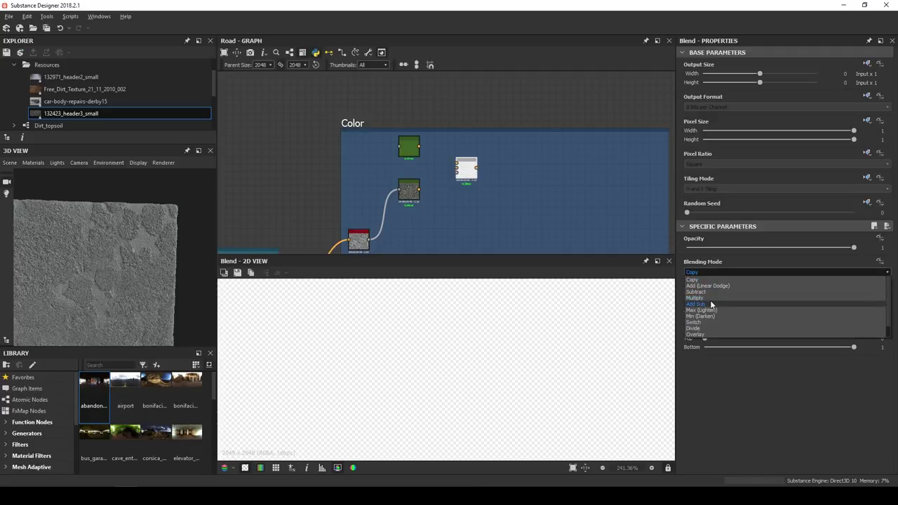
pyautogui.click(711, 296)
# Connect the last Blend of the Cracks for color frame to the upper Gradient Map and inspect its output up close
pyautogui.scroll(-1, 397, 156)
pyautogui.moveTo(397, 155); pyautogui.dragTo(559, 92, button='middle')
pyautogui.doubleClick(449, 185)
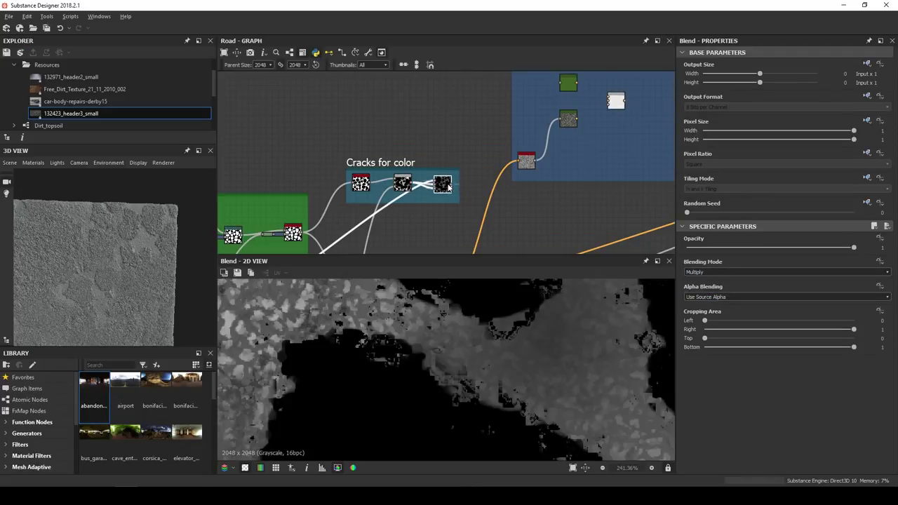
pyautogui.moveTo(476, 161); pyautogui.dragTo(489, 157)
pyautogui.moveTo(521, 123); pyautogui.dragTo(489, 157, button='middle')
pyautogui.moveTo(489, 157); pyautogui.dragTo(534, 122)
pyautogui.doubleClick(535, 122)
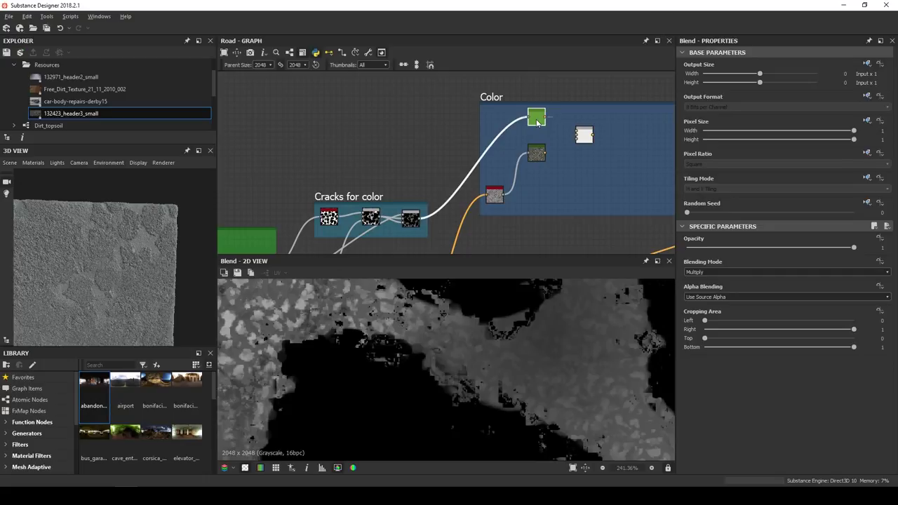
pyautogui.scroll(-10, 473, 356)
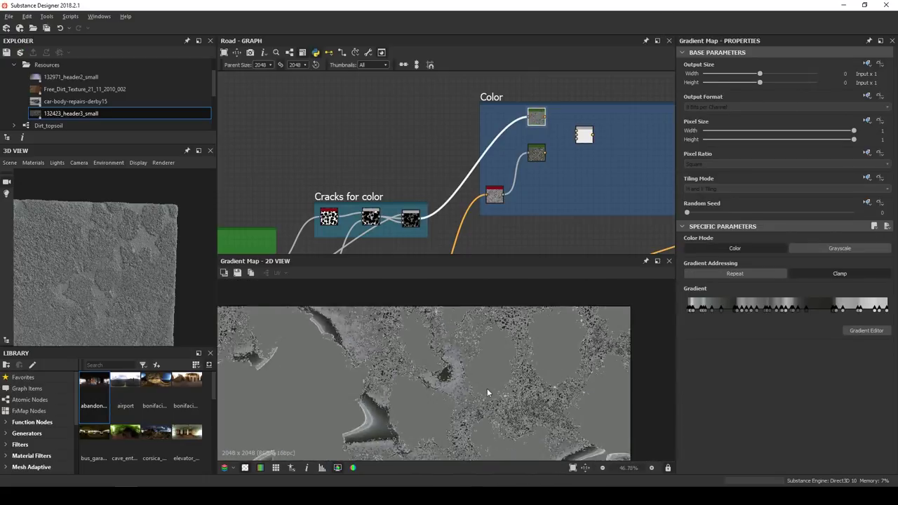
pyautogui.scroll(6, 434, 349)
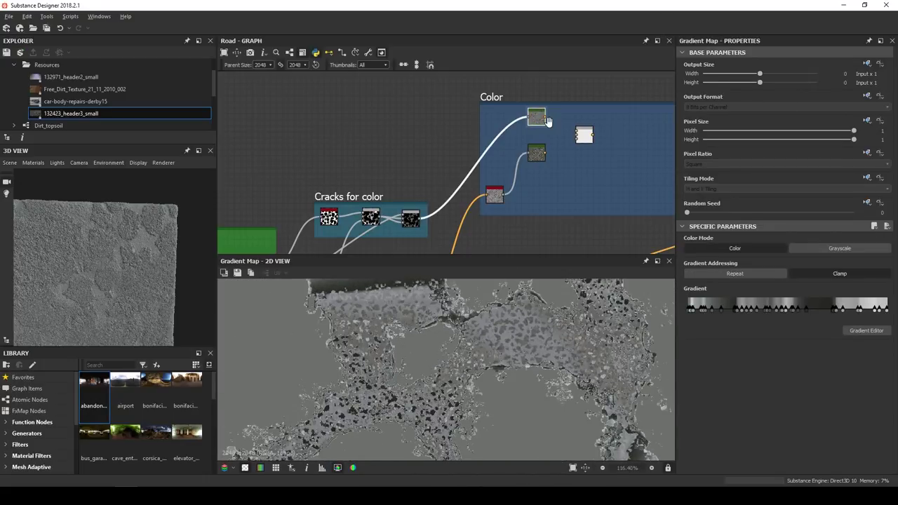
pyautogui.scroll(2, 548, 121)
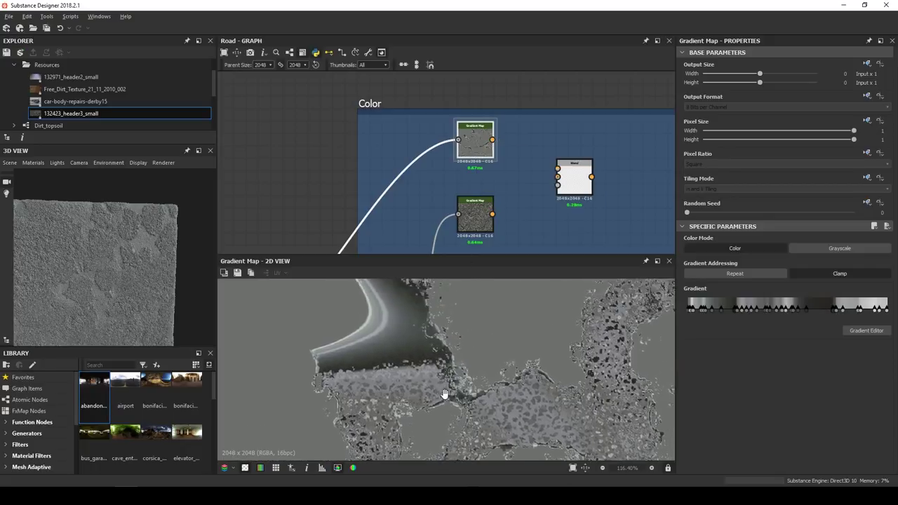
# Resample the upper Gradient Map's gradient from a wider stretch of the 132423_header3_small pebble image and inspect its output
pyautogui.click(867, 330)
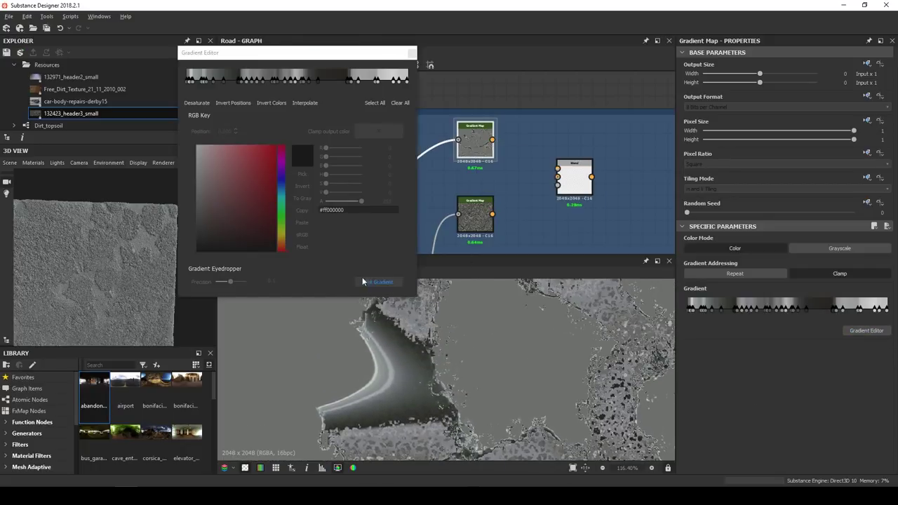
pyautogui.doubleClick(85, 115)
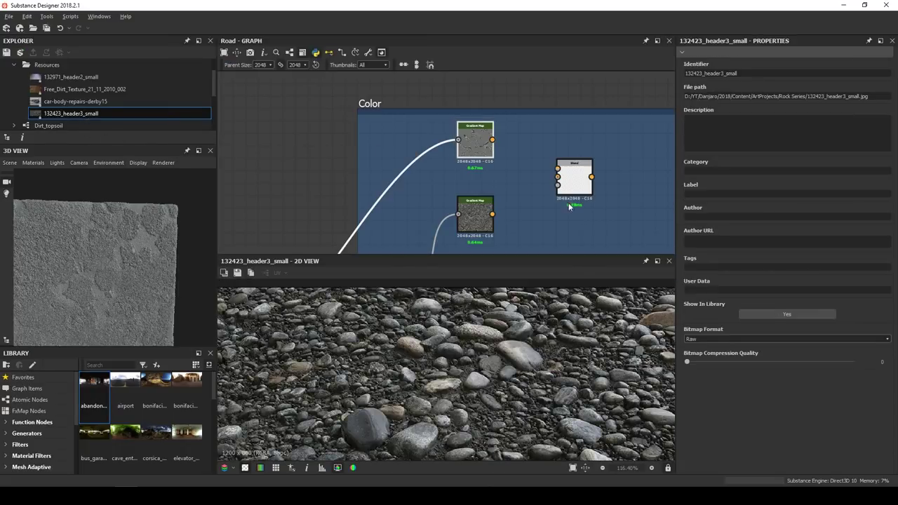
pyautogui.click(476, 139)
pyautogui.click(866, 330)
pyautogui.click(378, 281)
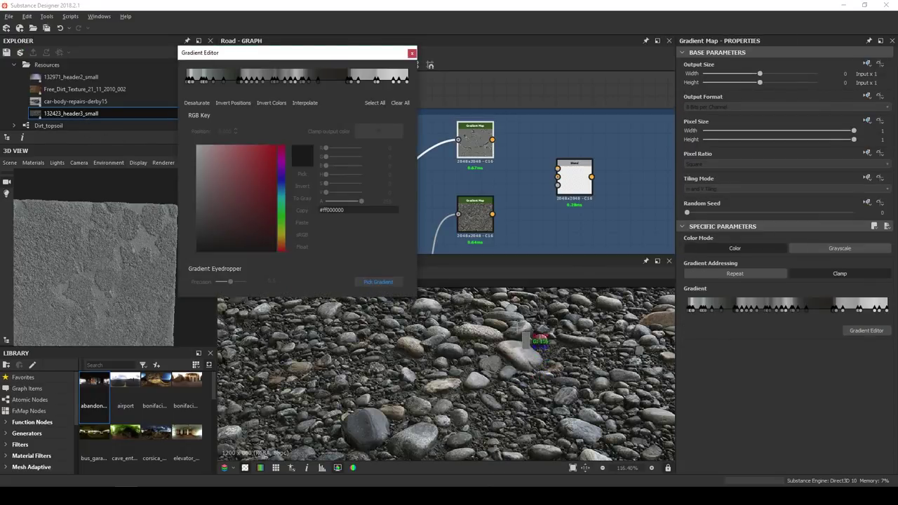
pyautogui.moveTo(537, 342); pyautogui.dragTo(525, 372)
pyautogui.click(378, 281)
pyautogui.moveTo(295, 327)
pyautogui.mouseDown()
pyautogui.moveTo(481, 330)
pyautogui.moveTo(527, 341)
pyautogui.moveTo(525, 370)
pyautogui.mouseUp()
pyautogui.click(379, 281)
pyautogui.click(308, 82)
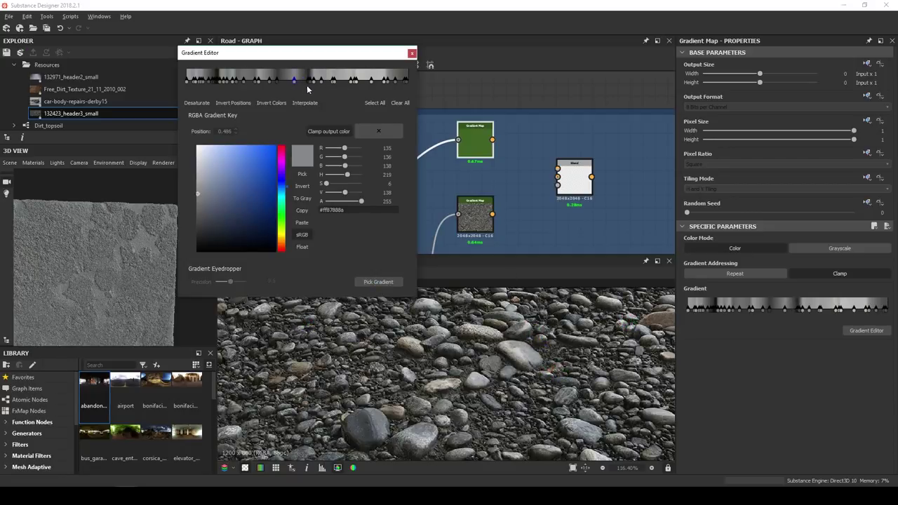
pyautogui.click(306, 81)
pyautogui.click(413, 53)
pyautogui.doubleClick(473, 145)
pyautogui.scroll(-2, 483, 343)
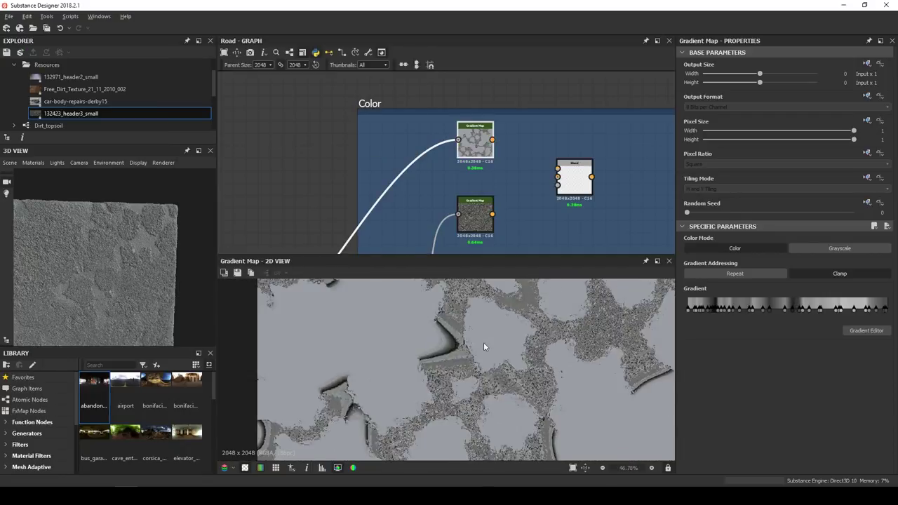
pyautogui.scroll(3, 428, 326)
# Connect the upper Gradient Map to the Multiply Blend's foreground and the lower one to its background, and display the blend
pyautogui.moveTo(493, 139); pyautogui.dragTo(558, 168)
pyautogui.moveTo(493, 214); pyautogui.dragTo(600, 174)
pyautogui.doubleClick(576, 181)
# Connect the middle Blend of the Cracks for color frame to the mask input of the Multiply Blend in the Color frame
pyautogui.scroll(-5, 435, 351)
pyautogui.scroll(-5, 548, 155)
pyautogui.moveTo(375, 242); pyautogui.dragTo(463, 149, button='middle')
pyautogui.moveTo(378, 211); pyautogui.dragTo(461, 147, button='middle')
pyautogui.moveTo(405, 182); pyautogui.dragTo(464, 140, button='middle')
pyautogui.moveTo(370, 188); pyautogui.dragTo(278, 188, button='middle')
pyautogui.moveTo(453, 162); pyautogui.dragTo(381, 235, button='middle')
pyautogui.moveTo(423, 150)
pyautogui.mouseDown(button='middle')
pyautogui.moveTo(421, 164)
pyautogui.moveTo(358, 222)
pyautogui.mouseUp(button='middle')
pyautogui.scroll(5, 408, 174)
pyautogui.scroll(2, 405, 180)
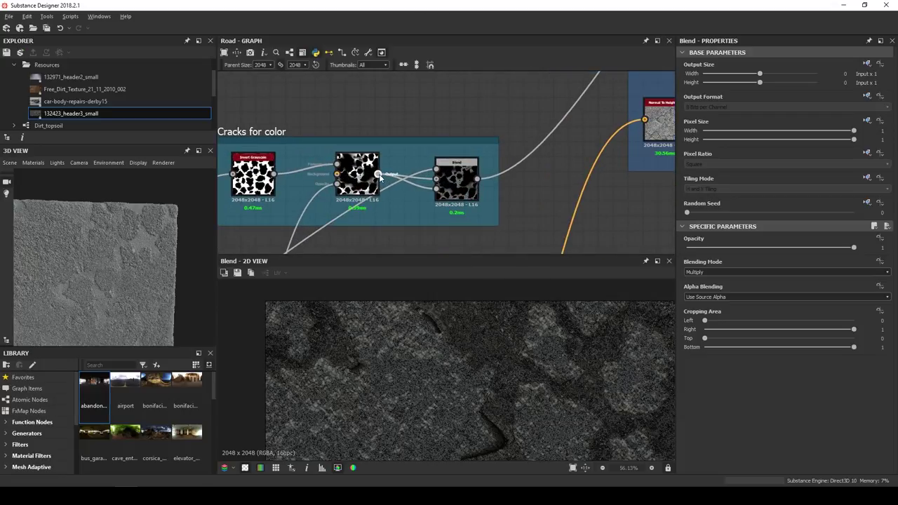
pyautogui.scroll(-3, 441, 118)
pyautogui.moveTo(437, 134); pyautogui.dragTo(289, 211, button='middle')
pyautogui.click(557, 115)
pyautogui.scroll(-5, 556, 332)
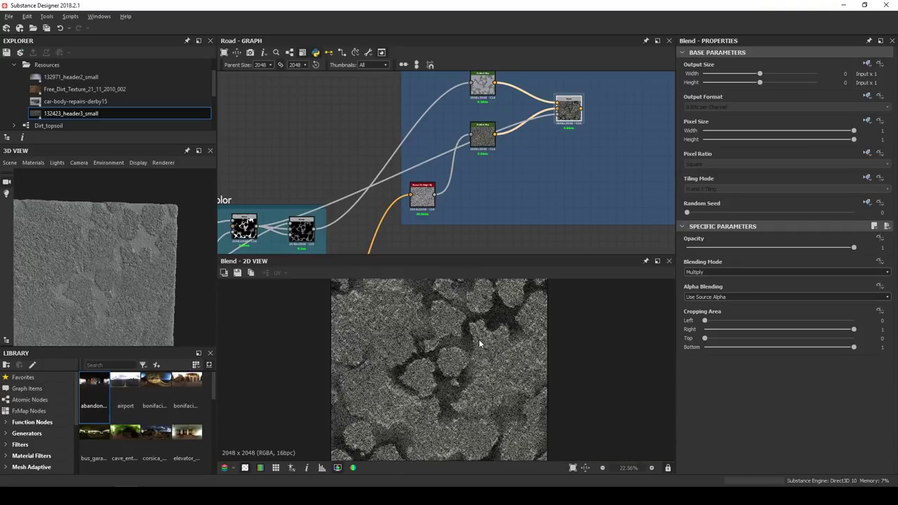
# Add a third Gradient Map above the two existing ones and extend the Color frame upward around it
pyautogui.moveTo(560, 160); pyautogui.dragTo(454, 164, button='middle')
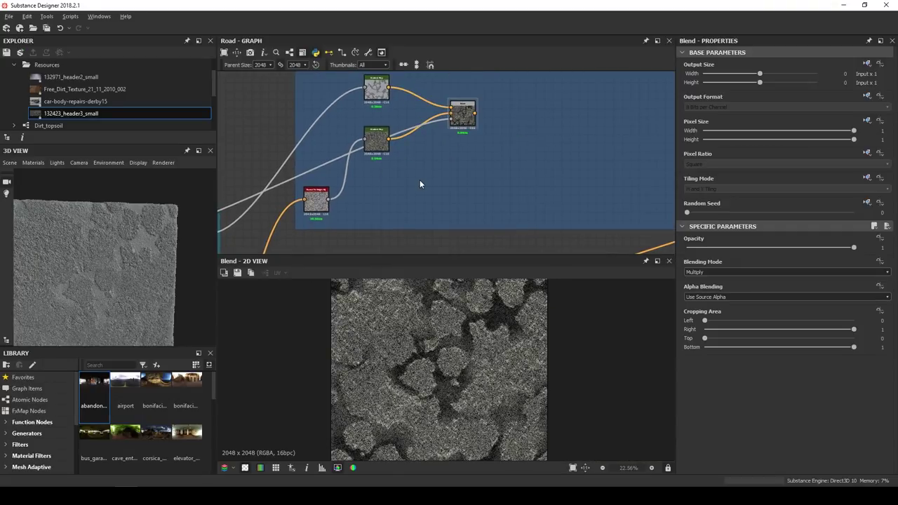
pyautogui.press('space')
pyautogui.click(452, 199)
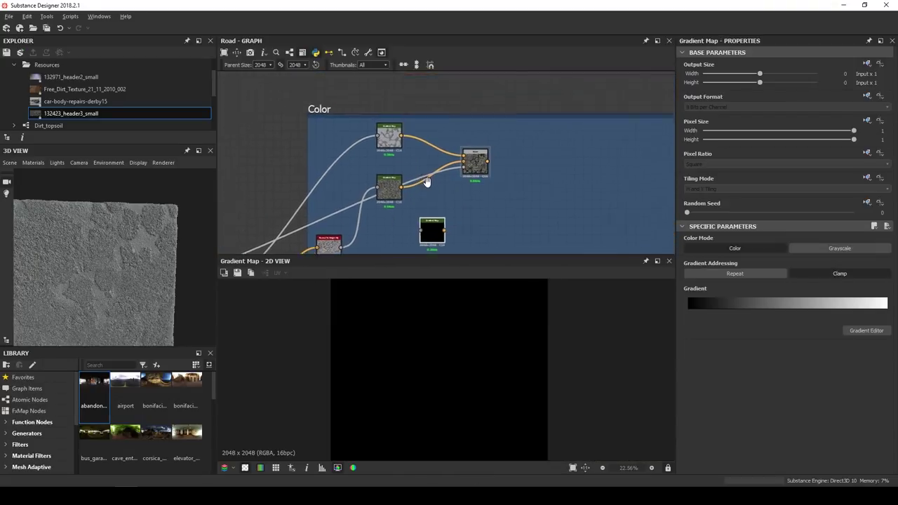
pyautogui.moveTo(439, 242); pyautogui.dragTo(382, 102)
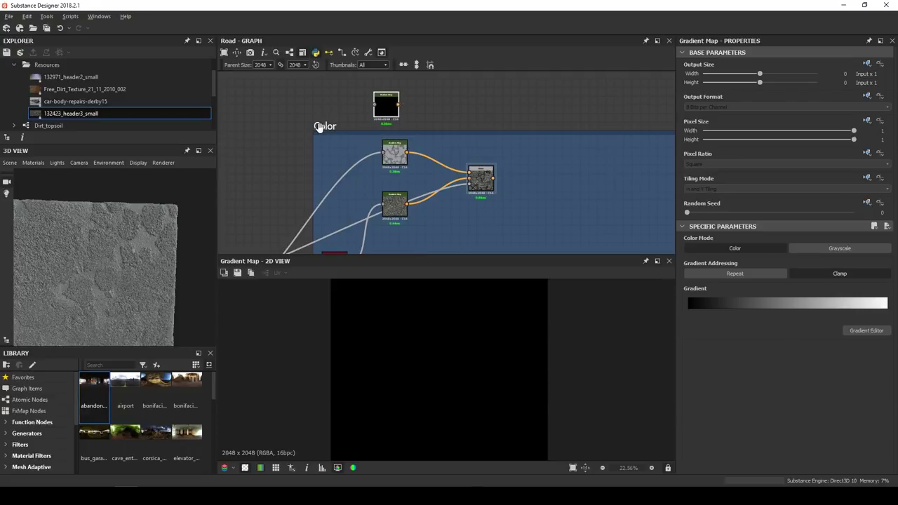
pyautogui.moveTo(319, 127); pyautogui.dragTo(322, 80)
pyautogui.moveTo(493, 183); pyautogui.dragTo(404, 178)
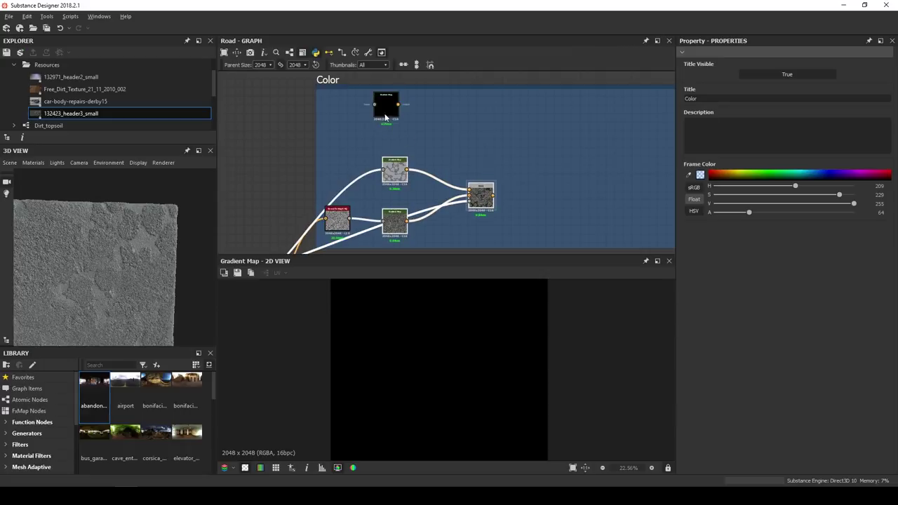
# Add a second Blend with the new Gradient Map as foreground and the Multiply Blend as background
pyautogui.moveTo(385, 117); pyautogui.dragTo(533, 143)
pyautogui.click(486, 154)
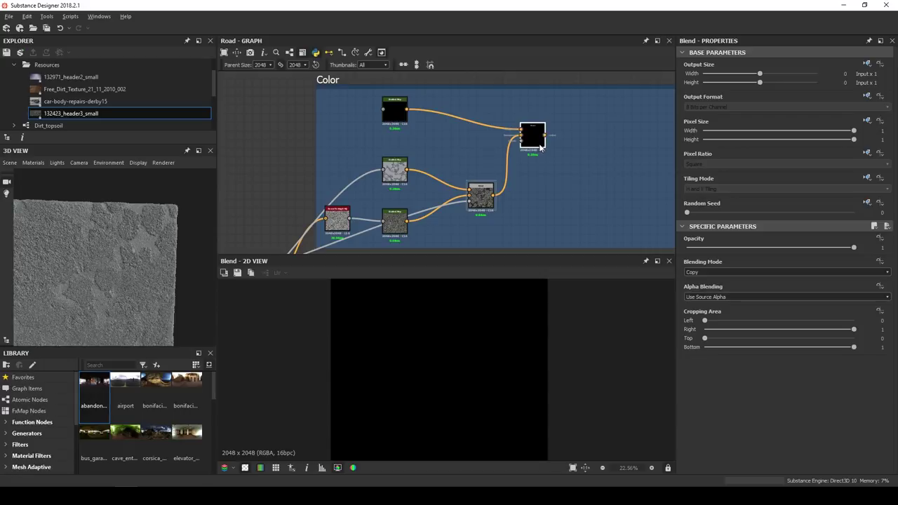
# Connect the standalone black-and-white node between the Base and Cracks mask frames to the second Blend's mask input
pyautogui.scroll(-4, 492, 169)
pyautogui.moveTo(410, 182); pyautogui.dragTo(531, 80, button='middle')
pyautogui.moveTo(442, 158); pyautogui.dragTo(623, 122, button='middle')
pyautogui.moveTo(450, 165); pyautogui.dragTo(367, 189, button='middle')
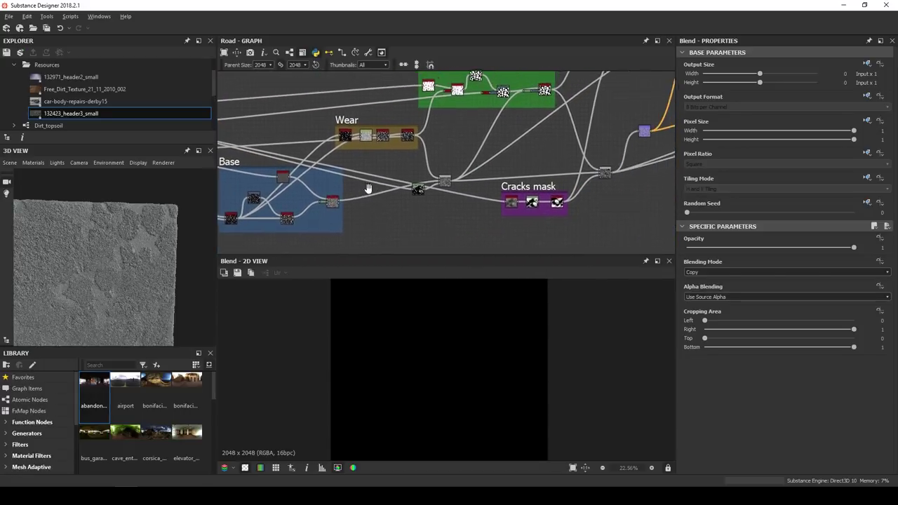
pyautogui.scroll(4, 380, 139)
pyautogui.scroll(-3, 424, 164)
pyautogui.moveTo(423, 169); pyautogui.dragTo(370, 145, button='middle')
pyautogui.scroll(3, 387, 169)
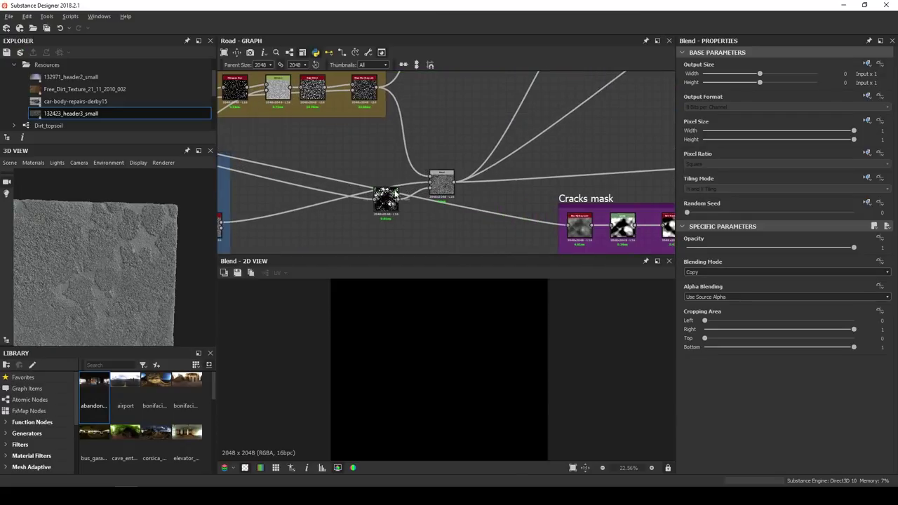
pyautogui.scroll(1, 394, 193)
pyautogui.doubleClick(390, 199)
pyautogui.moveTo(401, 201); pyautogui.dragTo(476, 146)
pyautogui.scroll(-2, 476, 146)
pyautogui.scroll(-3, 477, 146)
pyautogui.moveTo(575, 108); pyautogui.dragTo(484, 151, button='middle')
pyautogui.moveTo(551, 134); pyautogui.dragTo(390, 203, button='middle')
pyautogui.moveTo(467, 174); pyautogui.dragTo(349, 237, button='middle')
pyautogui.scroll(4, 421, 169)
pyautogui.click(487, 116)
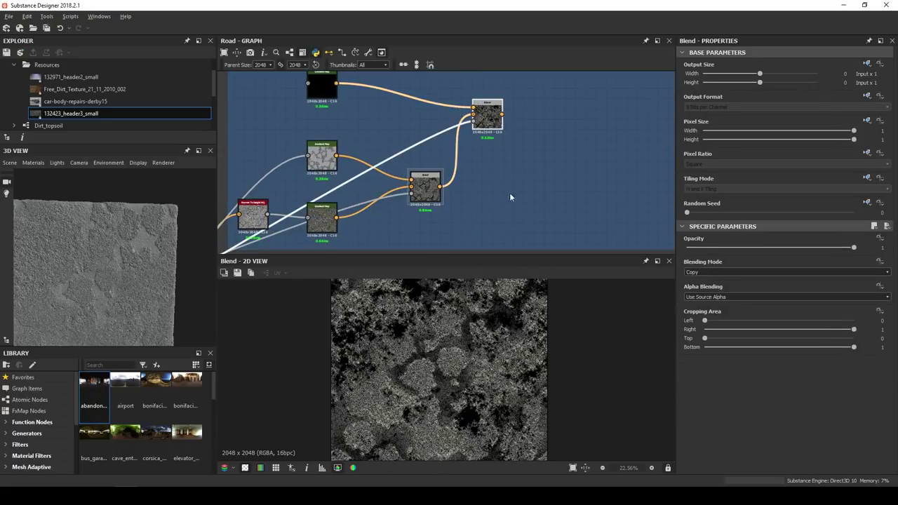
pyautogui.scroll(3, 470, 333)
pyautogui.scroll(-2, 452, 339)
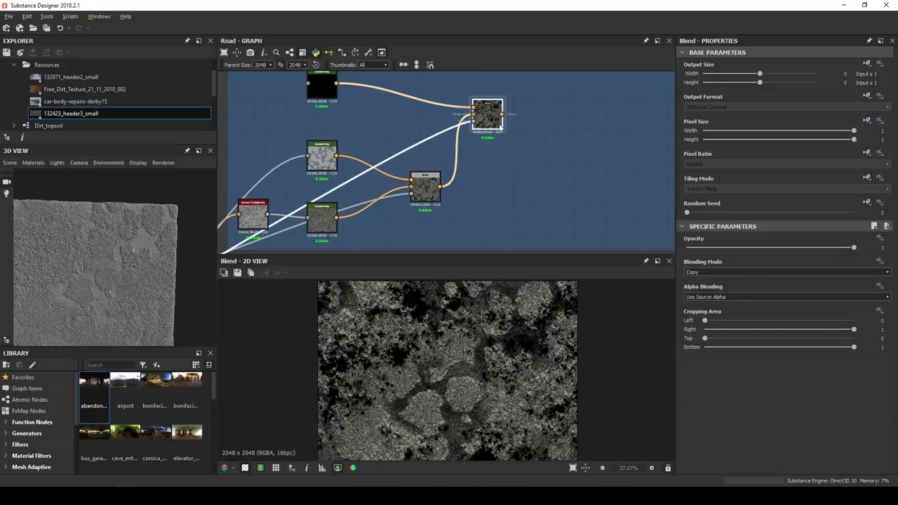
# Connect the last node of the Wear frame to the third Gradient Map in the Color frame and display its output
pyautogui.scroll(-2, 494, 129)
pyautogui.scroll(-3, 418, 140)
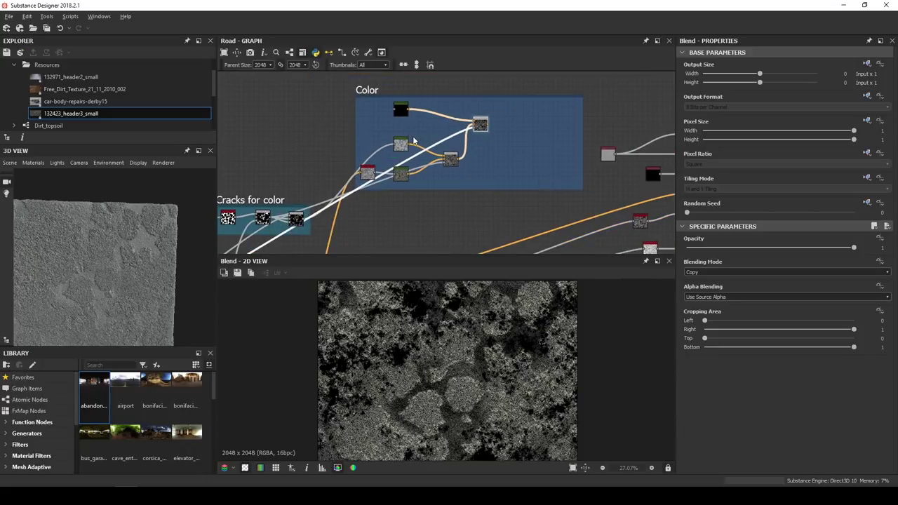
pyautogui.moveTo(379, 164); pyautogui.dragTo(503, 123, button='middle')
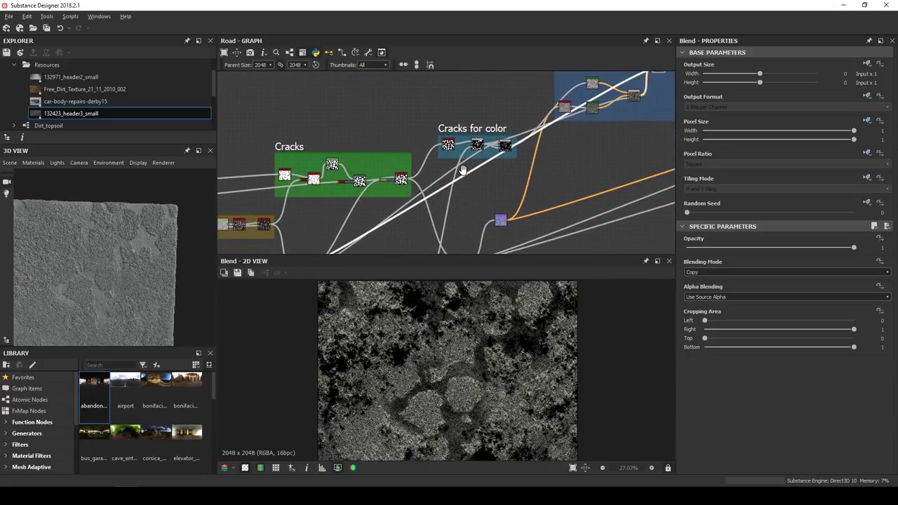
pyautogui.moveTo(435, 173); pyautogui.dragTo(528, 119, button='middle')
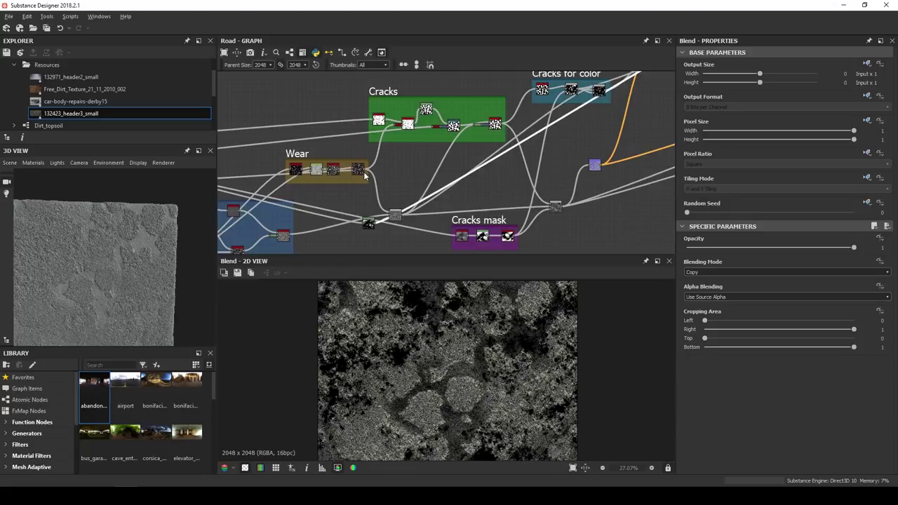
pyautogui.scroll(4, 365, 176)
pyautogui.click(364, 166)
pyautogui.scroll(-4, 507, 151)
pyautogui.moveTo(507, 154); pyautogui.dragTo(381, 226, button='middle')
pyautogui.moveTo(577, 139); pyautogui.dragTo(410, 224, button='middle')
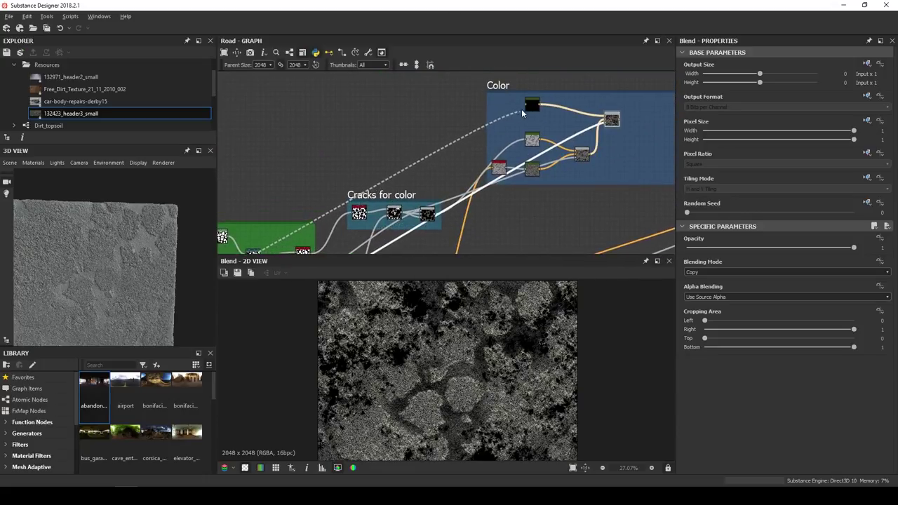
pyautogui.click(524, 106)
pyautogui.doubleClick(532, 105)
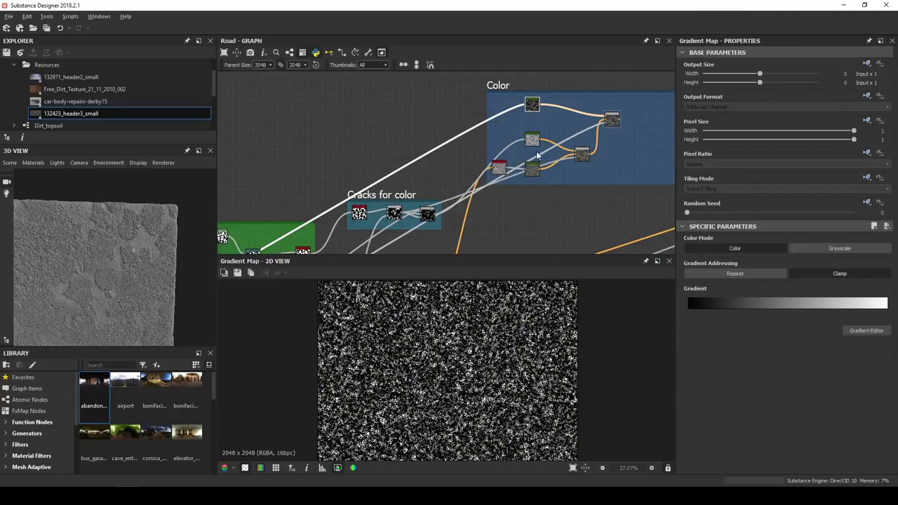
# Compare the second Blend's output with the Multiply Blend's up close and set the second Blend's opacity to 0.61
pyautogui.doubleClick(612, 121)
pyautogui.scroll(2, 499, 364)
pyautogui.moveTo(361, 377); pyautogui.dragTo(462, 354, button='middle')
pyautogui.scroll(7, 493, 327)
pyautogui.moveTo(564, 128); pyautogui.dragTo(434, 150, button='middle')
pyautogui.scroll(3, 482, 145)
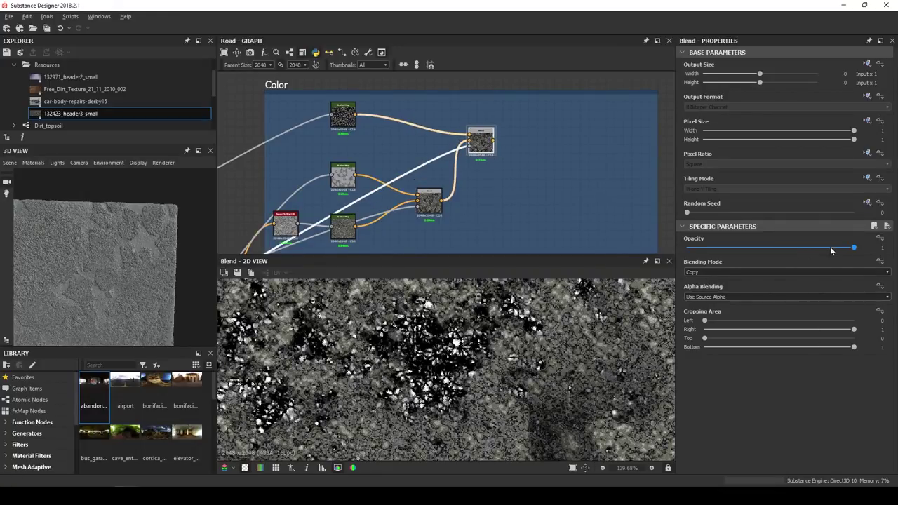
pyautogui.doubleClick(427, 206)
pyautogui.doubleClick(481, 142)
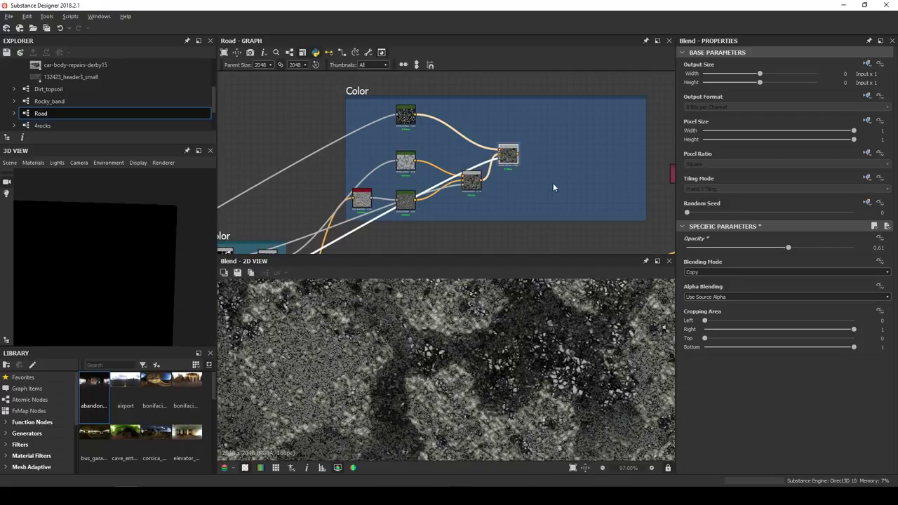
# Connect the second Blend to the graph's base color output and show the graph outputs on the 3D model
pyautogui.moveTo(553, 183); pyautogui.dragTo(350, 181, button='middle')
pyautogui.moveTo(362, 179); pyautogui.dragTo(615, 176)
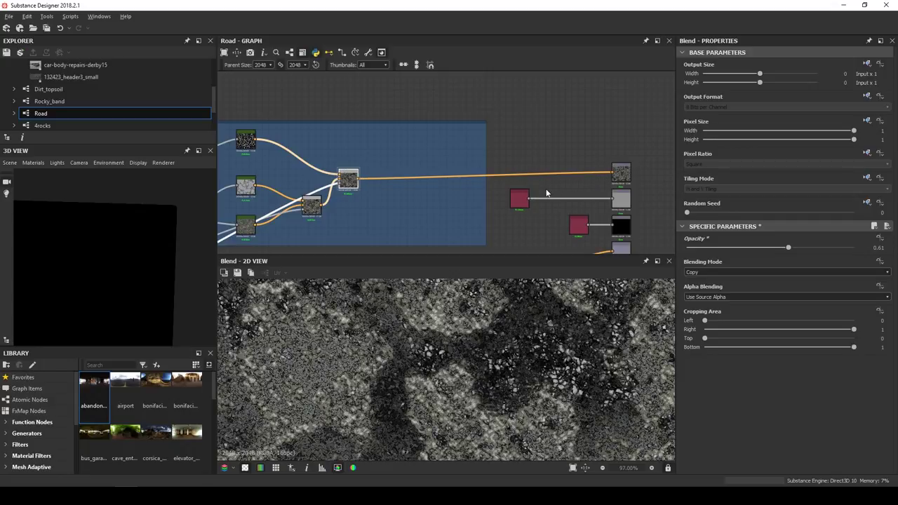
pyautogui.rightClick(583, 153)
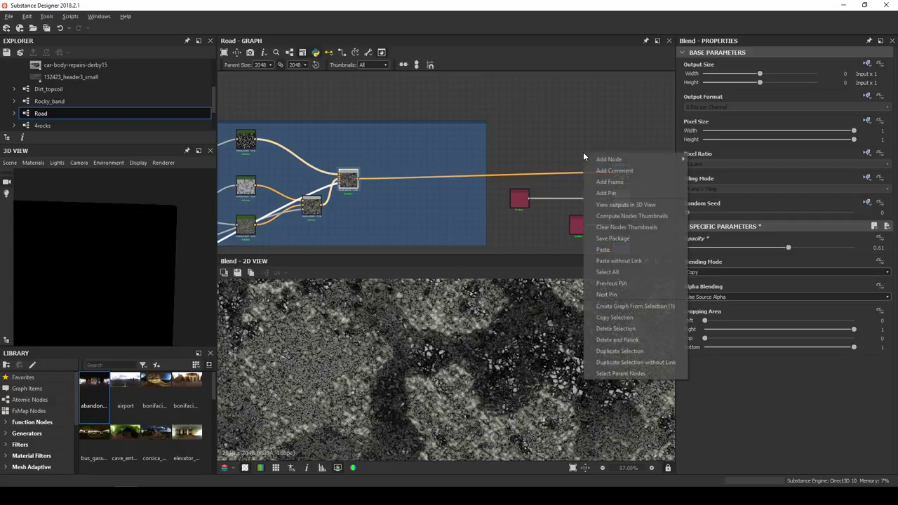
pyautogui.click(628, 205)
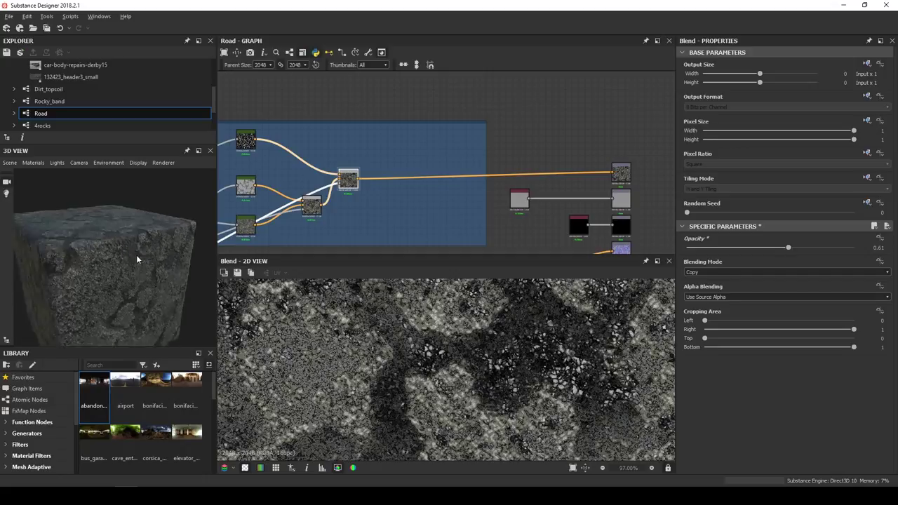
pyautogui.moveTo(157, 228); pyautogui.dragTo(163, 297)
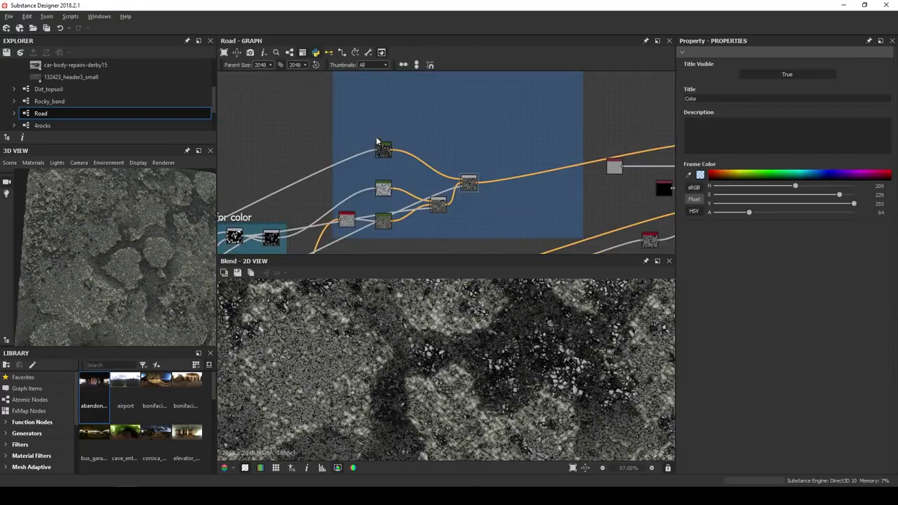
# Add a fourth Gradient Map above the others in the Color frame
pyautogui.press('space')
pyautogui.click(398, 143)
pyautogui.moveTo(384, 131); pyautogui.dragTo(387, 119)
# Connect the Base frame's Transformation 2D node to the topmost Gradient Map in the Color frame and inspect its output
pyautogui.scroll(-3, 314, 157)
pyautogui.moveTo(271, 188); pyautogui.dragTo(442, 163, button='middle')
pyautogui.scroll(8, 410, 179)
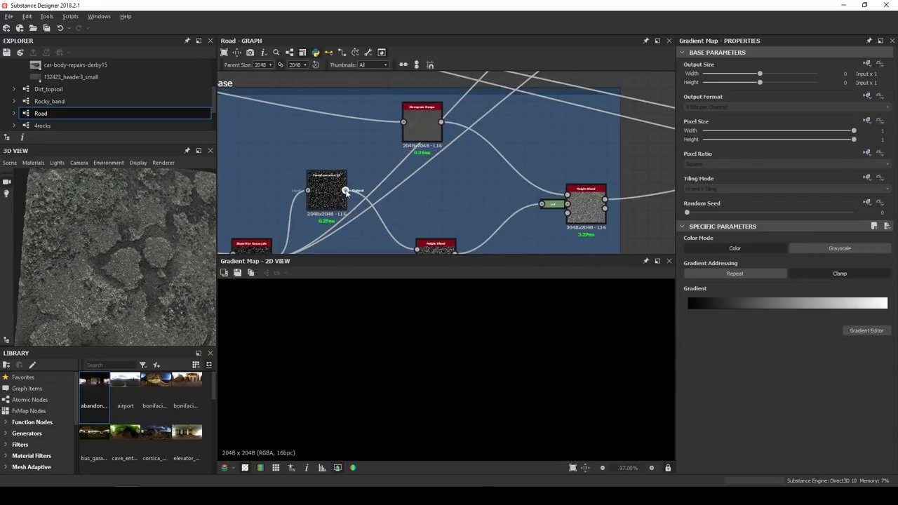
pyautogui.moveTo(346, 190); pyautogui.dragTo(538, 150)
pyautogui.scroll(-5, 537, 150)
pyautogui.moveTo(537, 151); pyautogui.dragTo(397, 230, button='middle')
pyautogui.scroll(-3, 397, 230)
pyautogui.moveTo(434, 207); pyautogui.dragTo(351, 242, button='middle')
pyautogui.moveTo(427, 205); pyautogui.dragTo(570, 131)
pyautogui.moveTo(578, 125); pyautogui.dragTo(392, 138, button='middle')
pyautogui.scroll(5, 529, 146)
pyautogui.click(496, 143)
pyautogui.scroll(1, 457, 366)
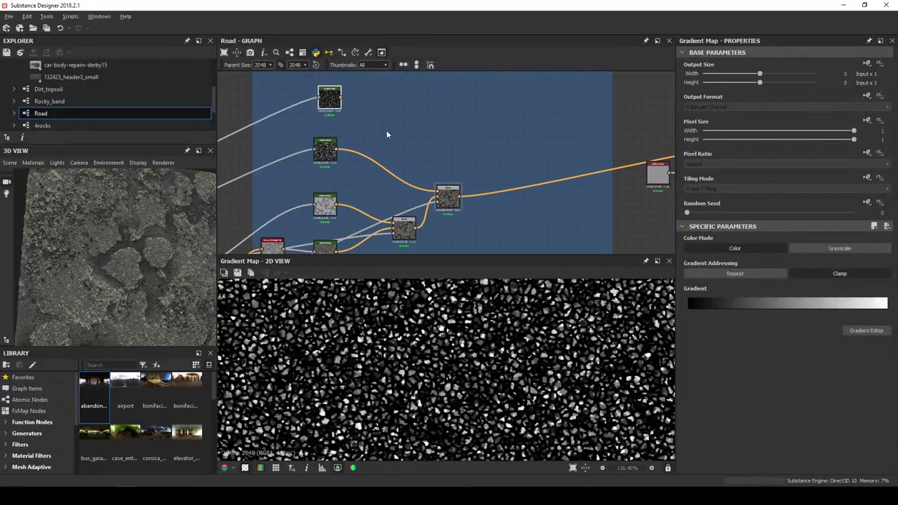
# Insert a third Blend between the second Blend and the base color output and display its result
pyautogui.click(449, 204)
pyautogui.press('space')
pyautogui.click(484, 219)
pyautogui.doubleClick(487, 200)
pyautogui.moveTo(486, 199)
pyautogui.mouseDown()
pyautogui.moveTo(506, 191)
pyautogui.moveTo(494, 191)
pyautogui.mouseUp()
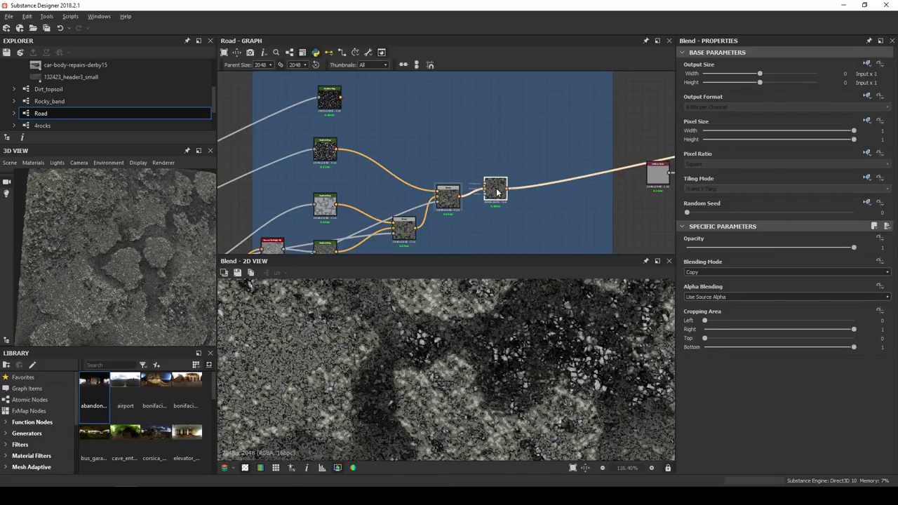
# Set the third Blend's opacity to 0.25 and connect the topmost Gradient Map to its foreground
pyautogui.click(890, 250)
pyautogui.write('.25')
pyautogui.press('Return')
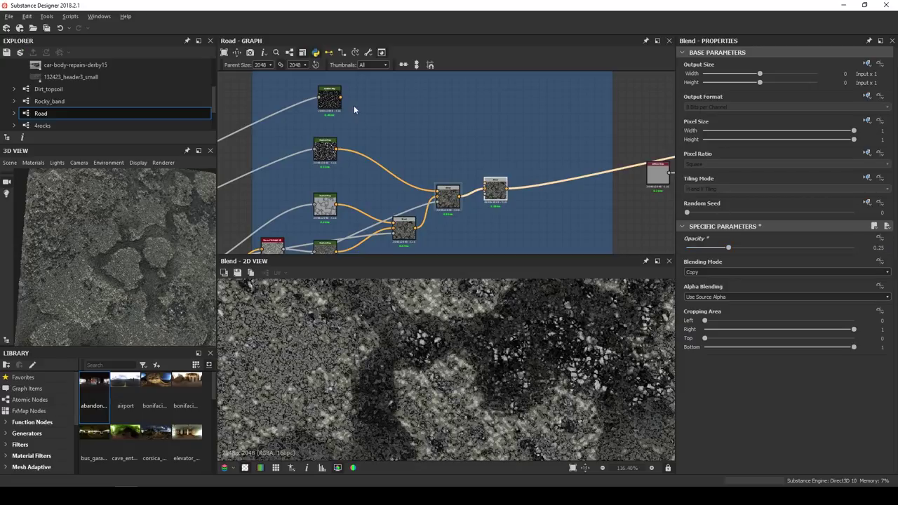
pyautogui.moveTo(428, 134); pyautogui.dragTo(484, 184)
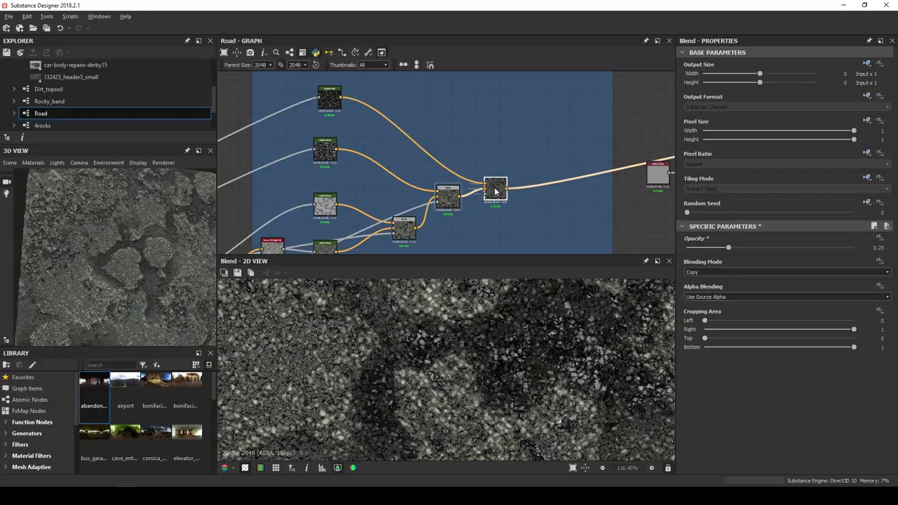
# Examine the blended base color in the 2D view and on the 3D model from several angles and distances
pyautogui.scroll(-5, 481, 329)
pyautogui.scroll(3, 453, 338)
pyautogui.moveTo(175, 266); pyautogui.dragTo(231, 290)
pyautogui.scroll(-5, 156, 244)
pyautogui.scroll(4, 139, 240)
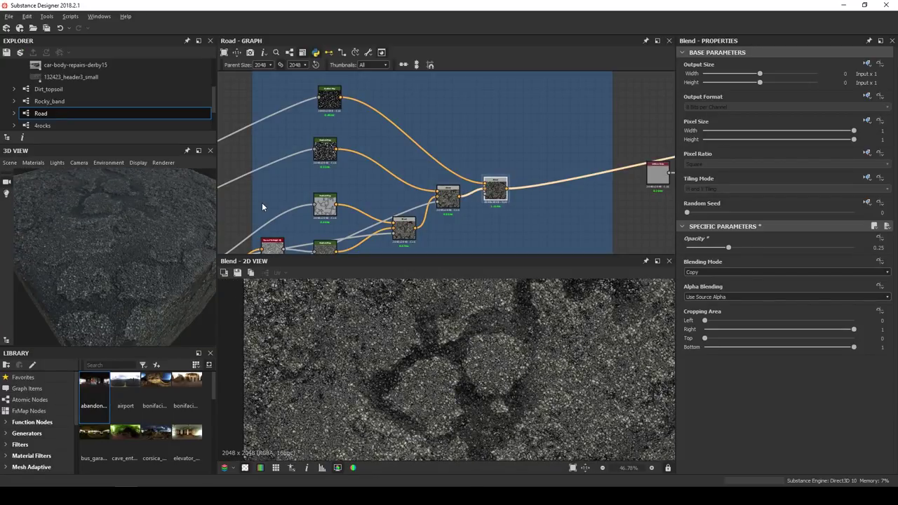
pyautogui.scroll(2, 492, 195)
pyautogui.scroll(1, 456, 184)
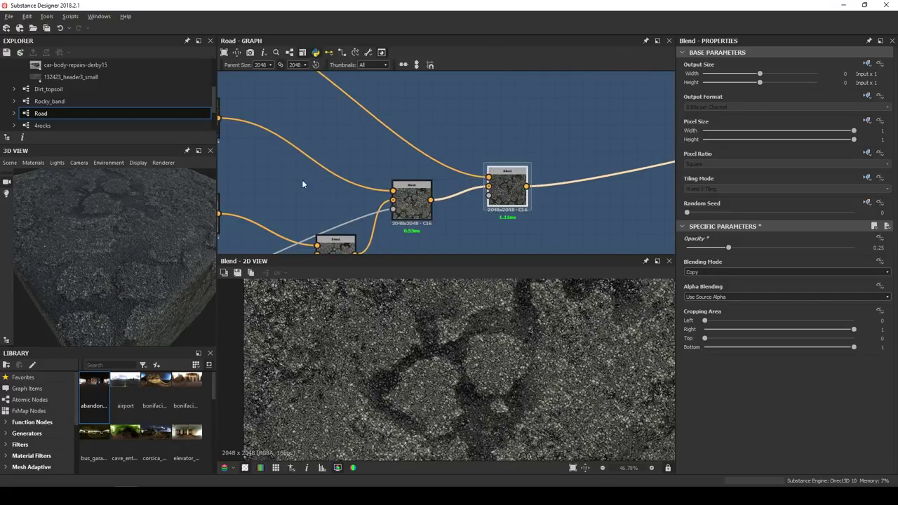
pyautogui.moveTo(124, 237); pyautogui.dragTo(129, 255)
pyautogui.scroll(3, 56, 258)
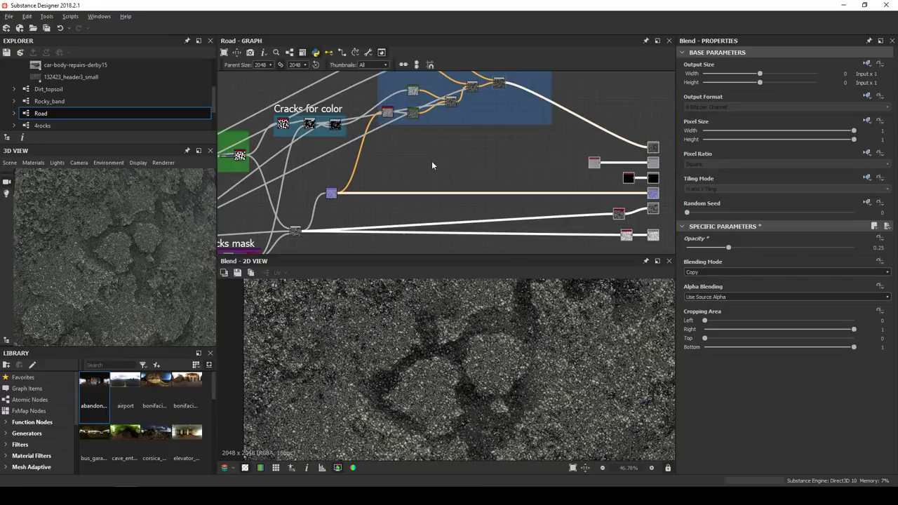
# Add a Grunge Map 015 node in the empty graph area below the Color frame
pyautogui.scroll(4, 421, 161)
pyautogui.press('space')
pyautogui.write('gr')
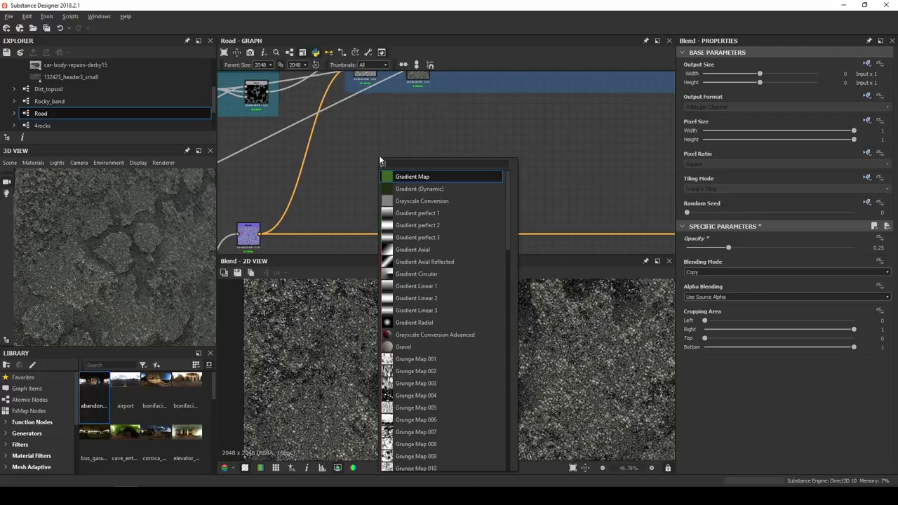
pyautogui.write('ru')
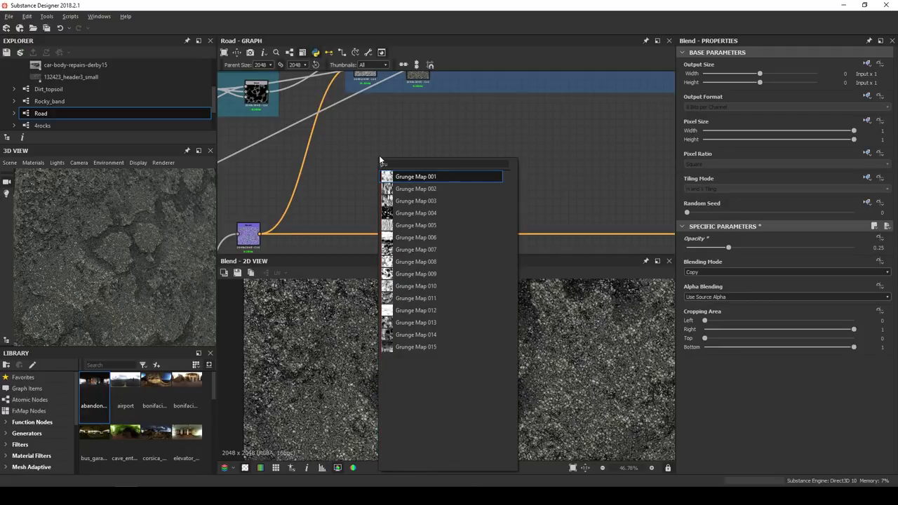
pyautogui.click(410, 345)
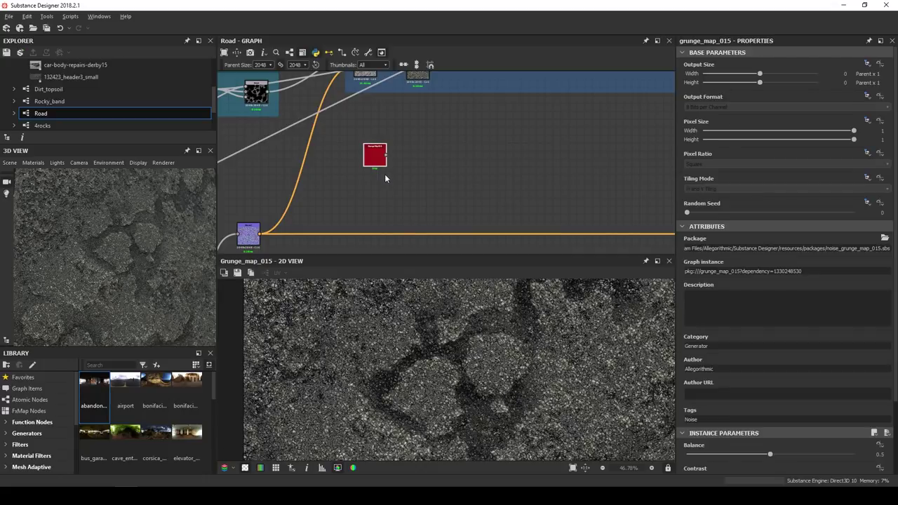
# Attach a Safe Transform Grayscale node to the Grunge Map 015 and set its Y offset to 0.13
pyautogui.press('space')
pyautogui.write('saf')
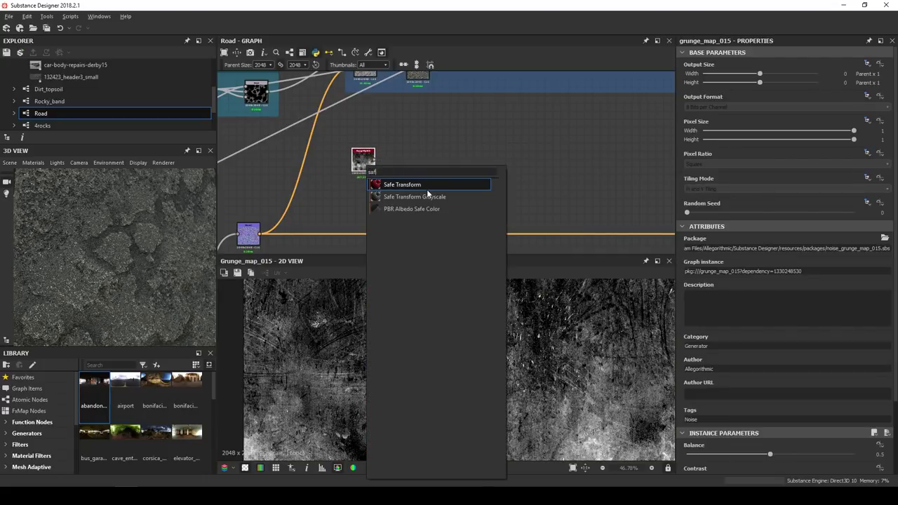
pyautogui.click(427, 196)
pyautogui.scroll(-5, 780, 393)
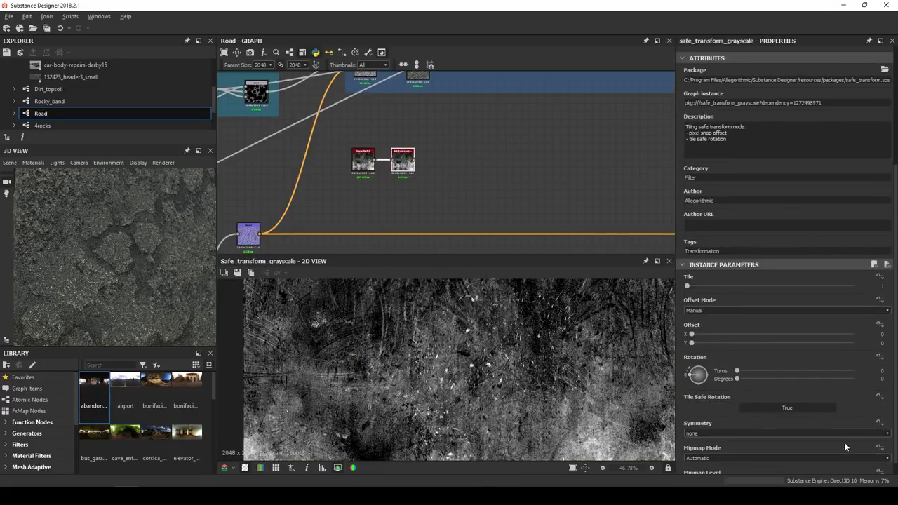
pyautogui.doubleClick(880, 334)
pyautogui.moveTo(879, 344); pyautogui.dragTo(895, 347)
pyautogui.press('Return')
pyautogui.scroll(-6, 485, 383)
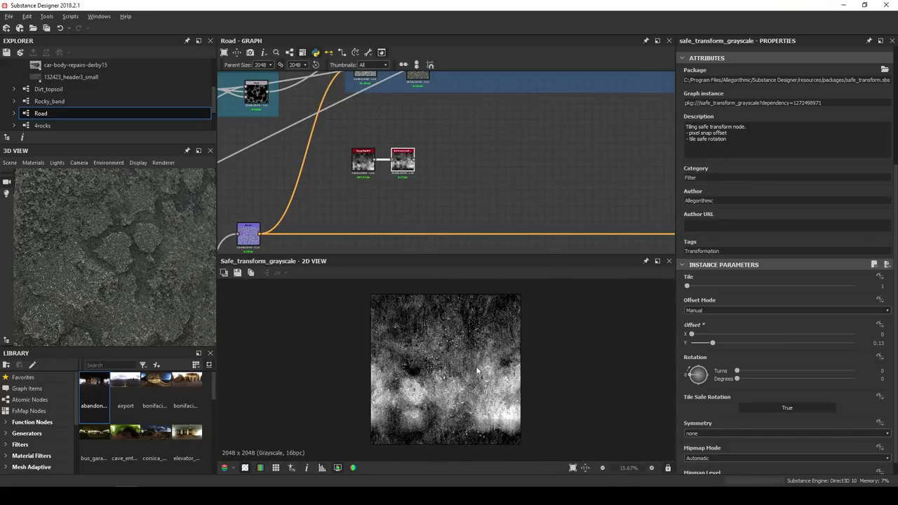
pyautogui.scroll(3, 472, 370)
pyautogui.scroll(-1, 410, 178)
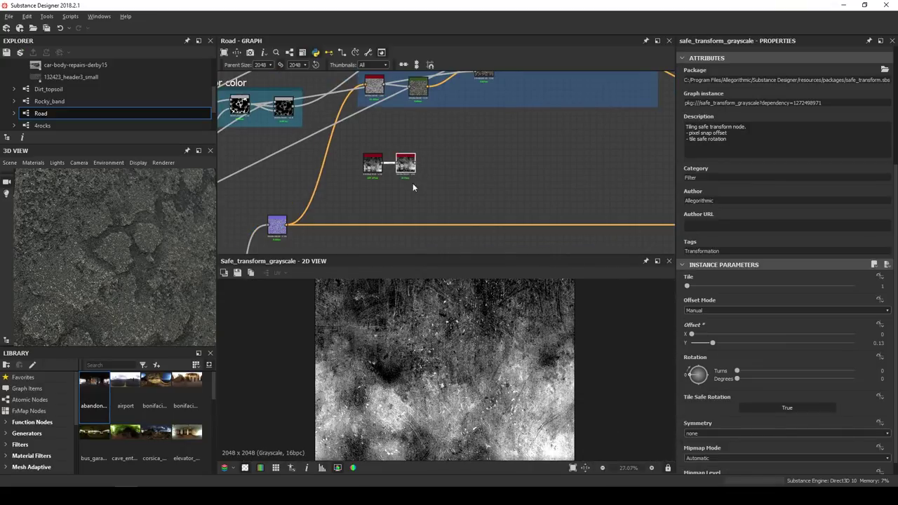
# Attach a Blend node after the Safe Transform Grayscale and set its blending mode to Multiply
pyautogui.scroll(-2, 442, 352)
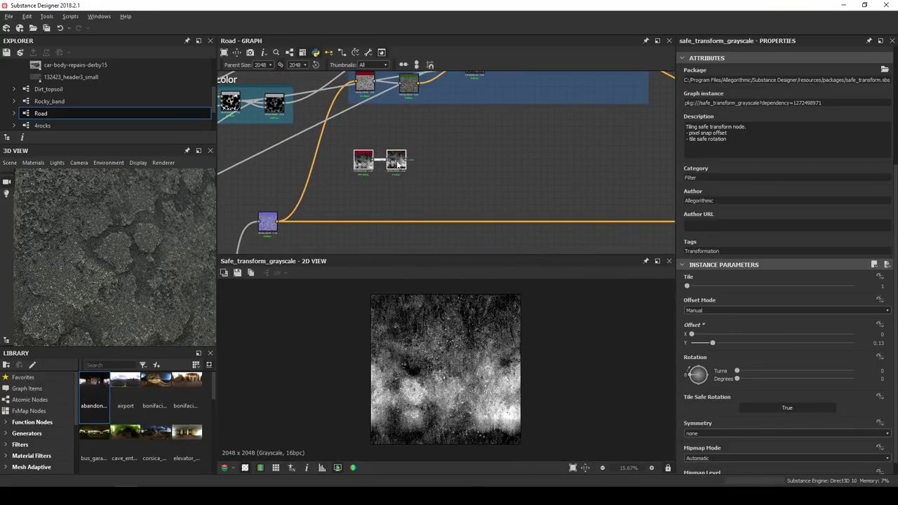
pyautogui.moveTo(414, 162); pyautogui.dragTo(400, 181)
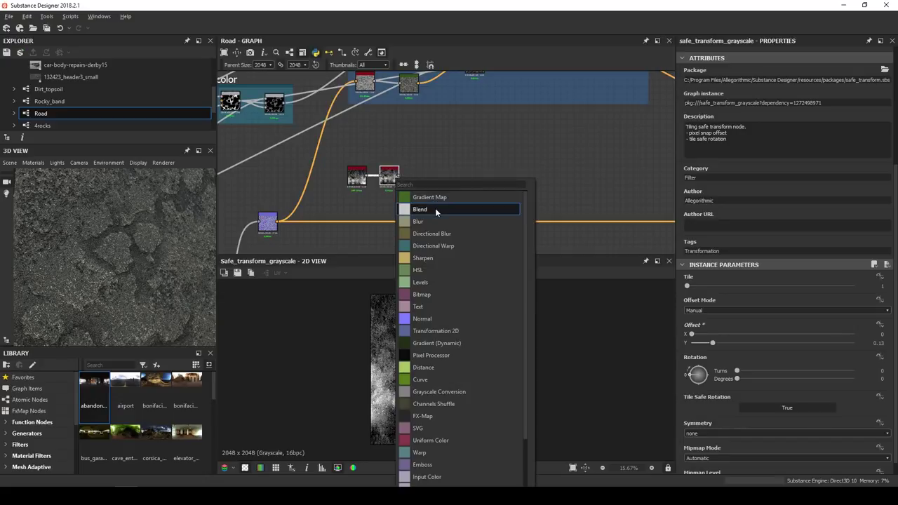
pyautogui.click(428, 206)
pyautogui.click(738, 273)
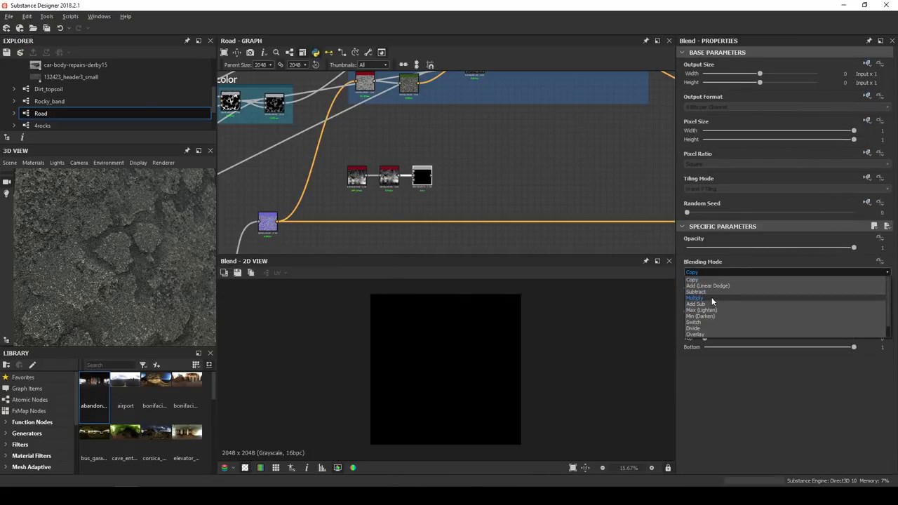
pyautogui.click(711, 297)
# Add a Gradient Linear 2 node above the grunge chain with tiling 3 and rotation 90°
pyautogui.scroll(3, 406, 168)
pyautogui.press('space')
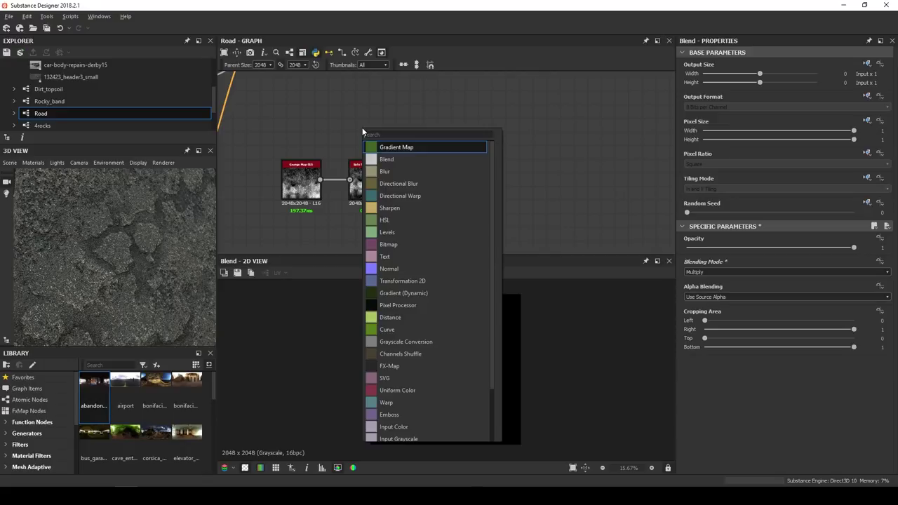
pyautogui.write('gr')
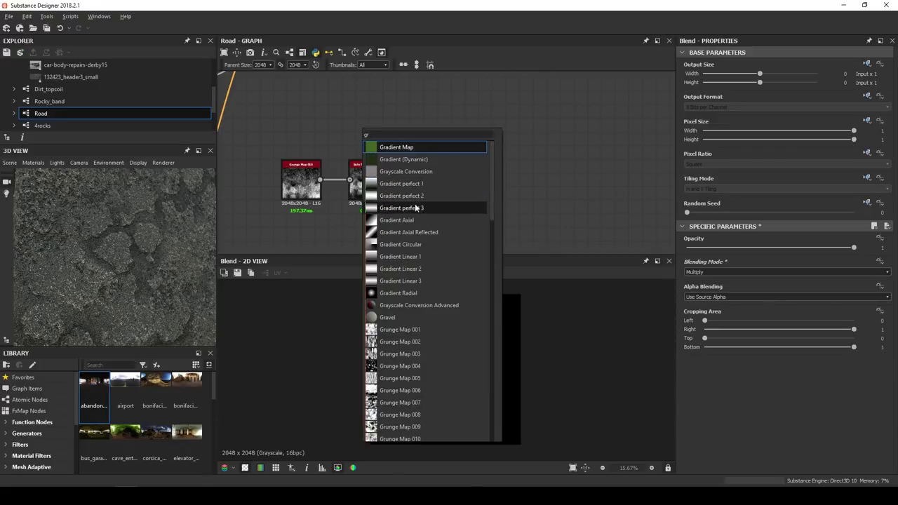
pyautogui.click(413, 270)
pyautogui.moveTo(360, 134); pyautogui.dragTo(319, 139)
pyautogui.scroll(-1, 784, 395)
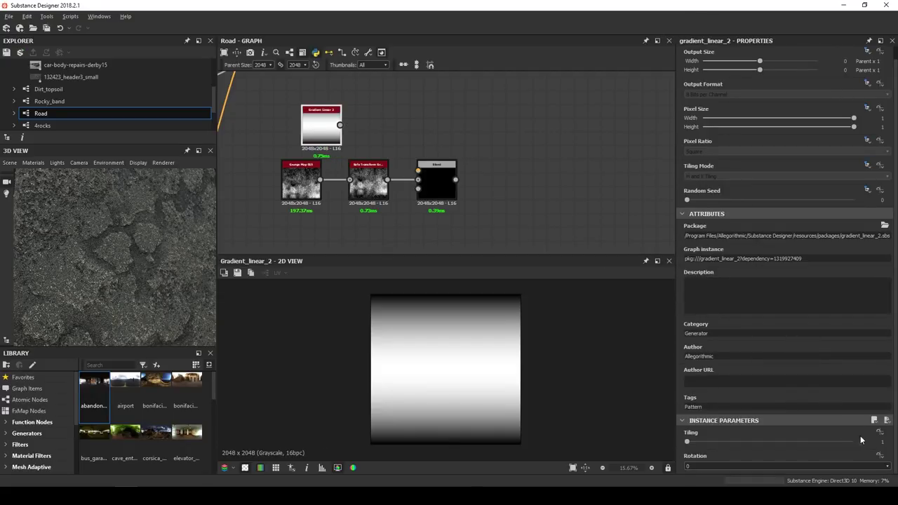
pyautogui.click(874, 440)
pyautogui.write('3')
pyautogui.press('Return')
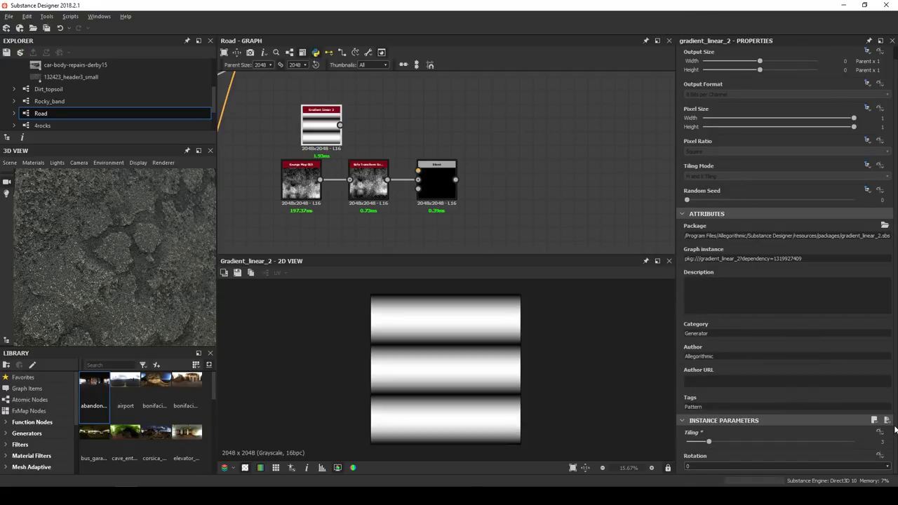
pyautogui.click(730, 467)
pyautogui.click(709, 480)
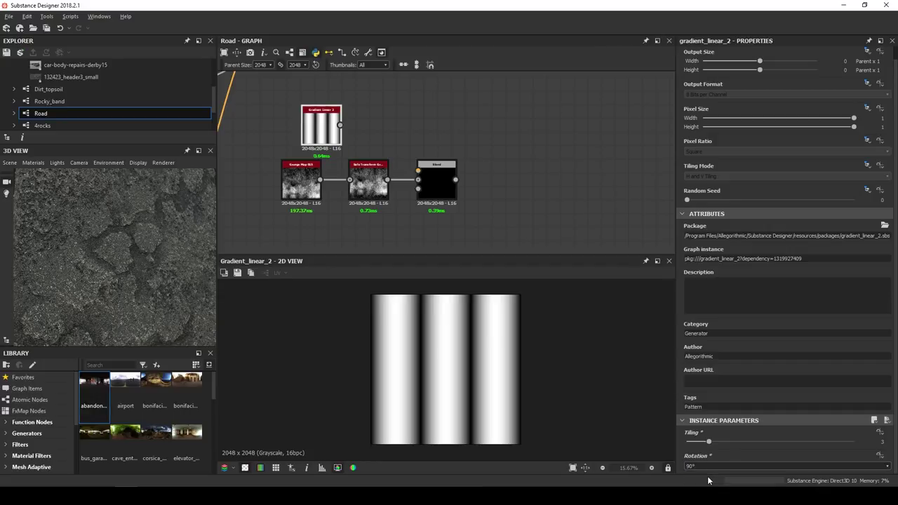
# Connect the Gradient Linear 2 to the Multiply Blend's foreground and feed that Blend's output into a new Blend's foreground
pyautogui.moveTo(341, 125); pyautogui.dragTo(419, 170)
pyautogui.doubleClick(436, 181)
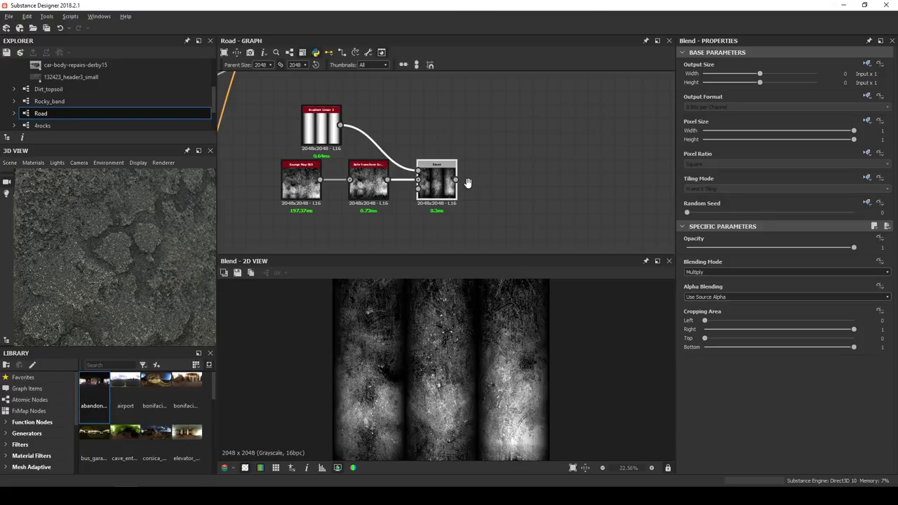
pyautogui.moveTo(465, 185); pyautogui.dragTo(420, 191, button='middle')
pyautogui.press('space')
pyautogui.click(508, 219)
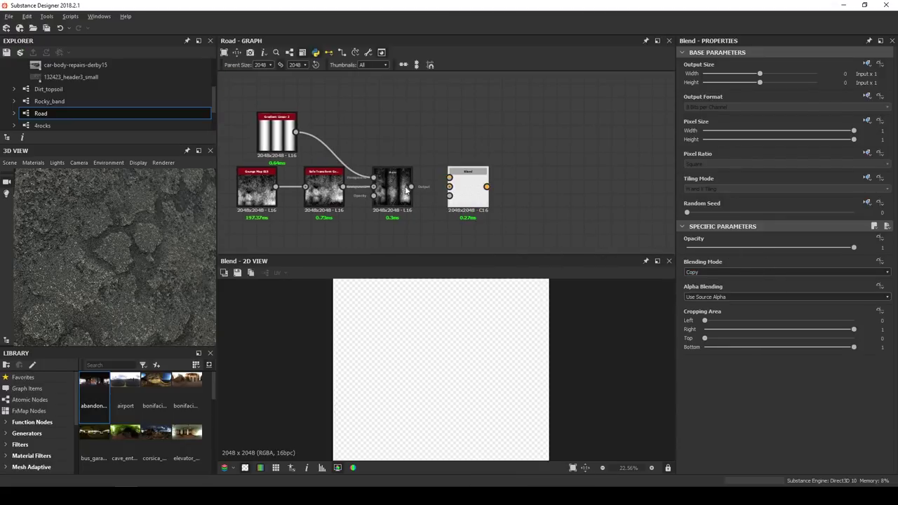
pyautogui.moveTo(451, 176); pyautogui.dragTo(451, 177)
pyautogui.moveTo(466, 187); pyautogui.dragTo(479, 187)
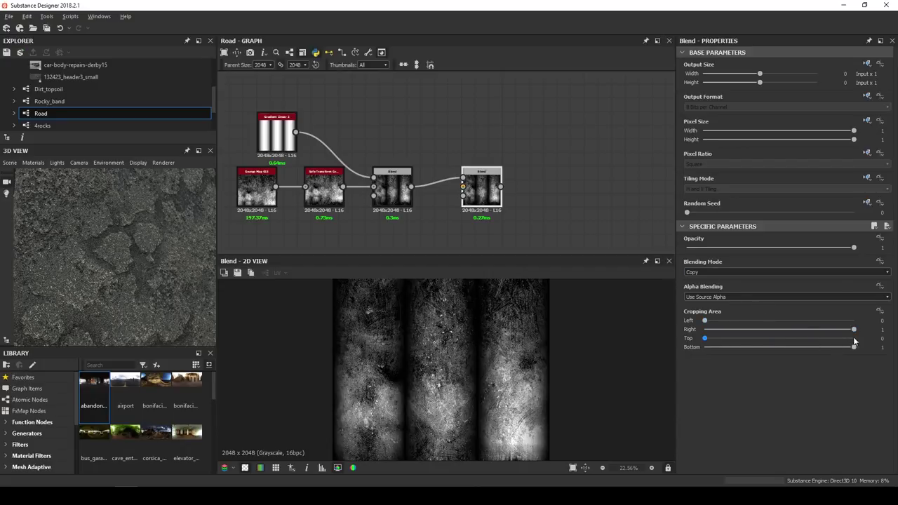
# Crop the new Blend to the middle gradient band with a left value of 0.32 and a right value of 0.68
pyautogui.click(877, 329)
pyautogui.press('Tab')
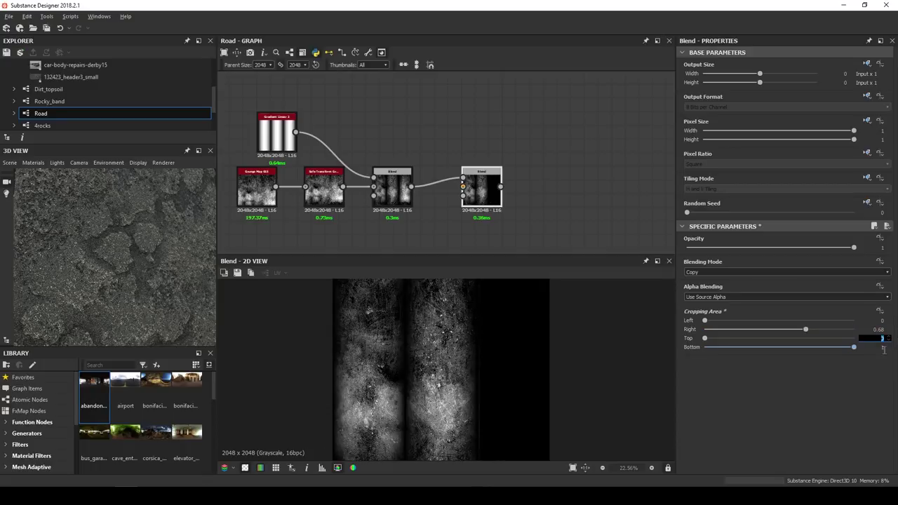
pyautogui.click(876, 321)
pyautogui.write('0.32')
pyautogui.press('Tab')
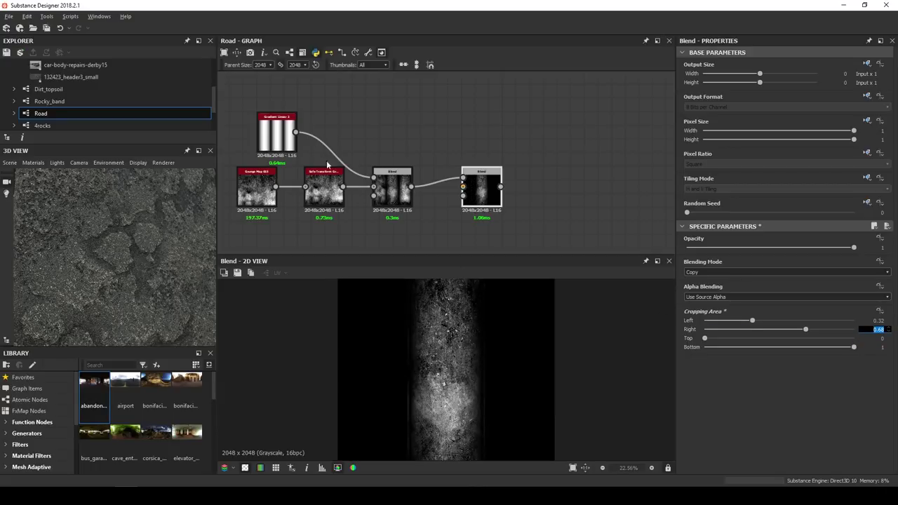
# Attach a Blur HQ Grayscale node after the cropped Blend
pyautogui.scroll(-2, 468, 187)
pyautogui.moveTo(472, 194); pyautogui.dragTo(397, 194, button='middle')
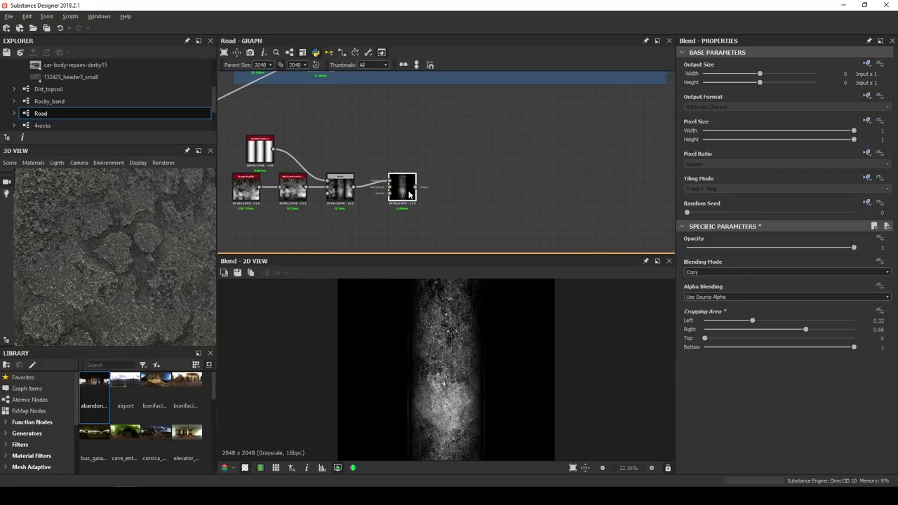
pyautogui.press('space')
pyautogui.write('blur')
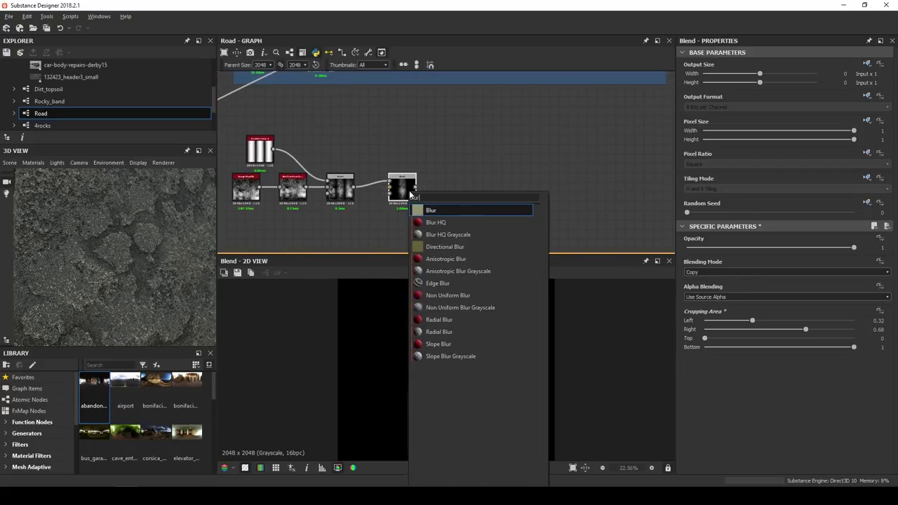
pyautogui.press('Down')
pyautogui.press('Down')
pyautogui.press('Return')
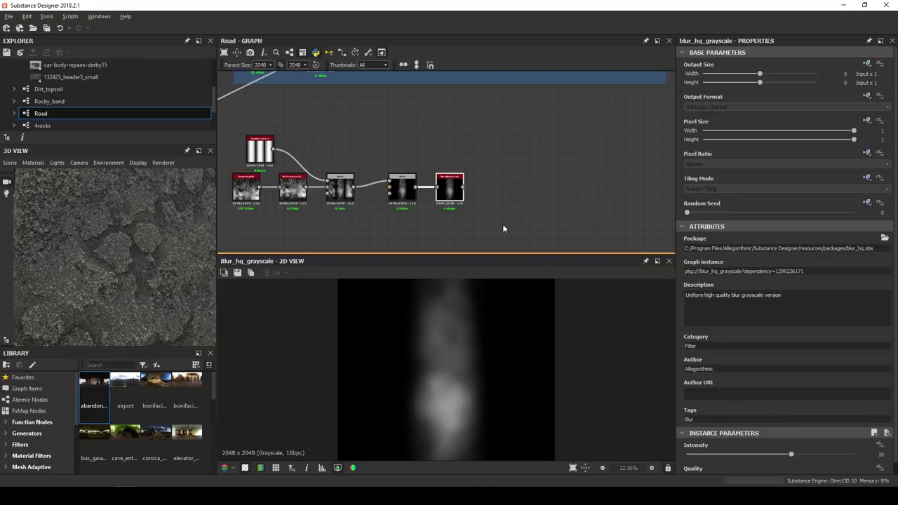
# Attach a Levels node after the blur and set both Level In High and Level In Mid to 0.32
pyautogui.press('space')
pyautogui.write('l')
pyautogui.press('Return')
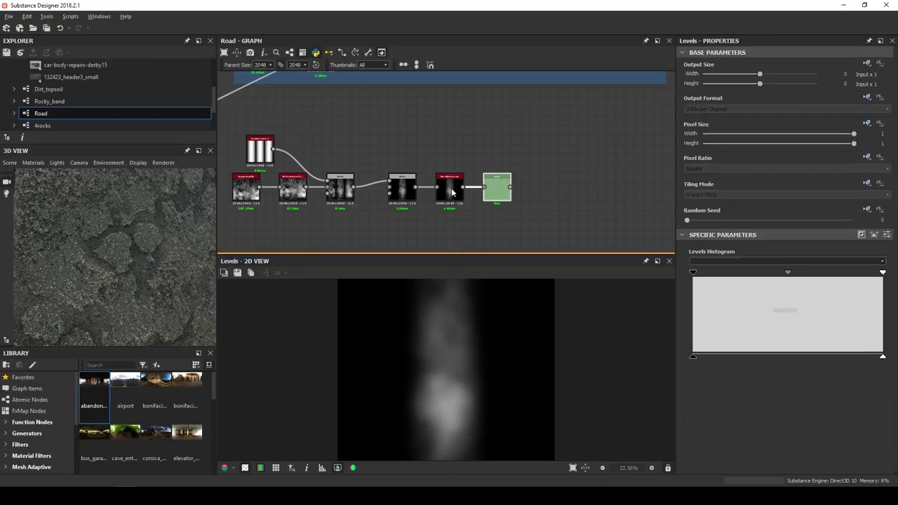
pyautogui.click(887, 227)
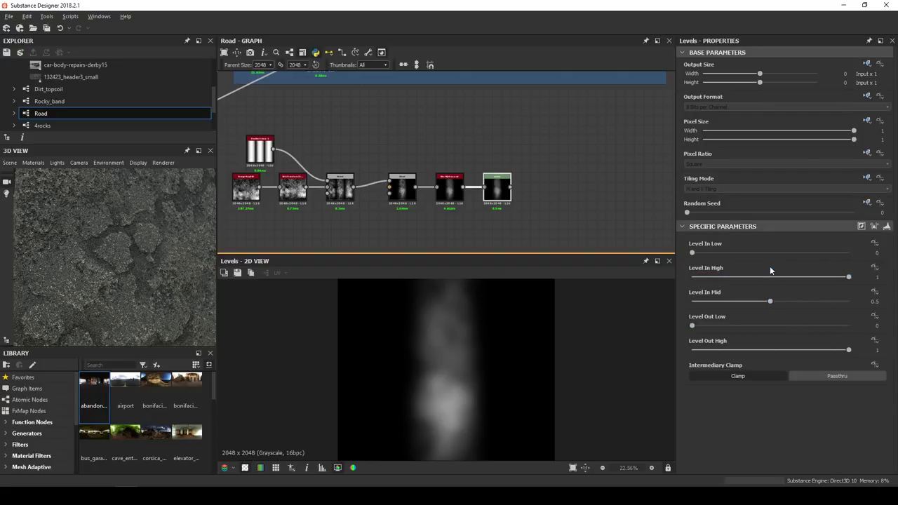
pyautogui.click(870, 276)
pyautogui.write('.32')
pyautogui.press('Tab')
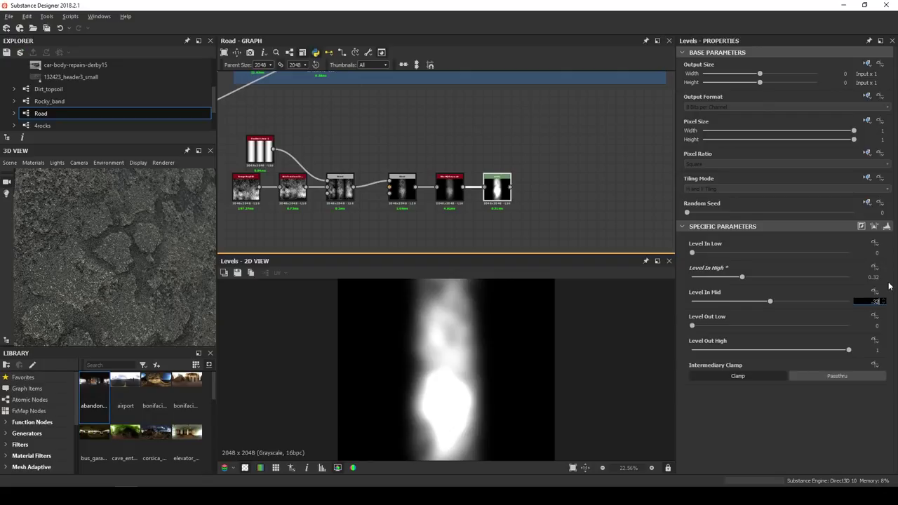
pyautogui.write('.32')
pyautogui.press('Return')
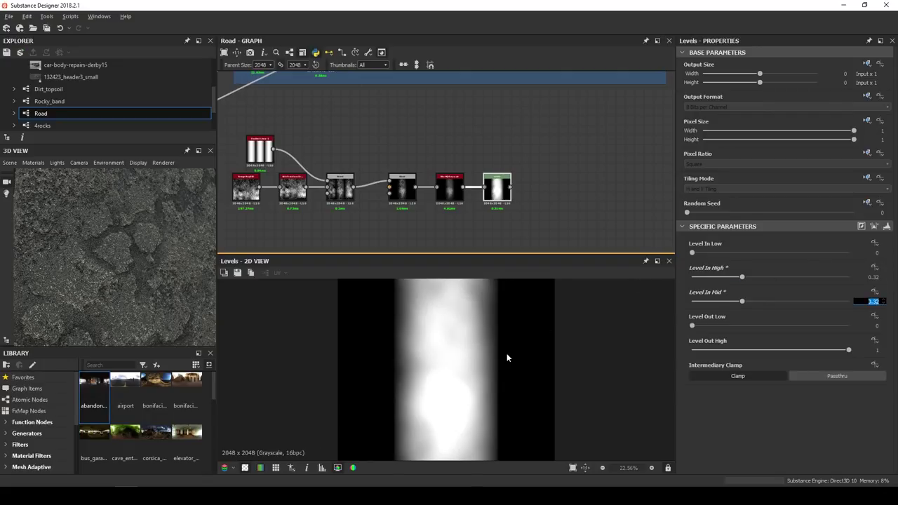
# Add another Blend beyond the Levels node, set it to Multiply and connect the Levels output to its background
pyautogui.scroll(2, 478, 214)
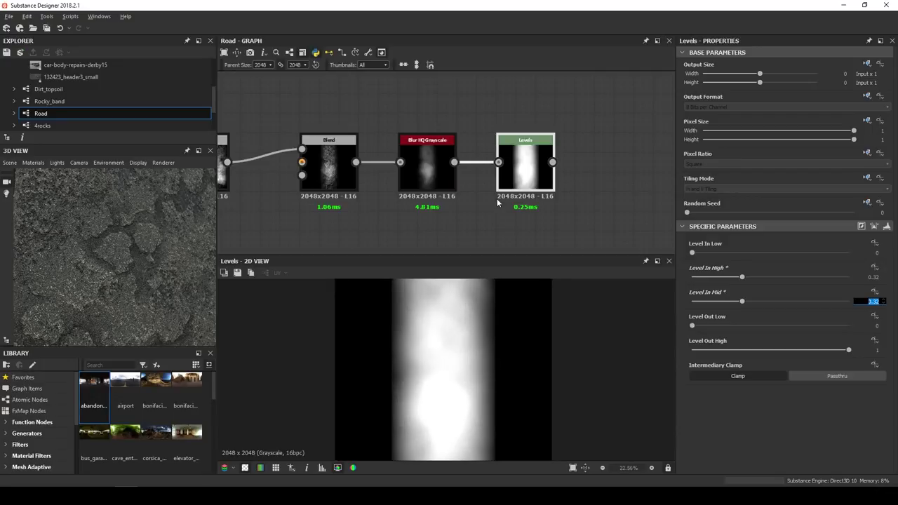
pyautogui.moveTo(498, 203); pyautogui.dragTo(443, 205, button='middle')
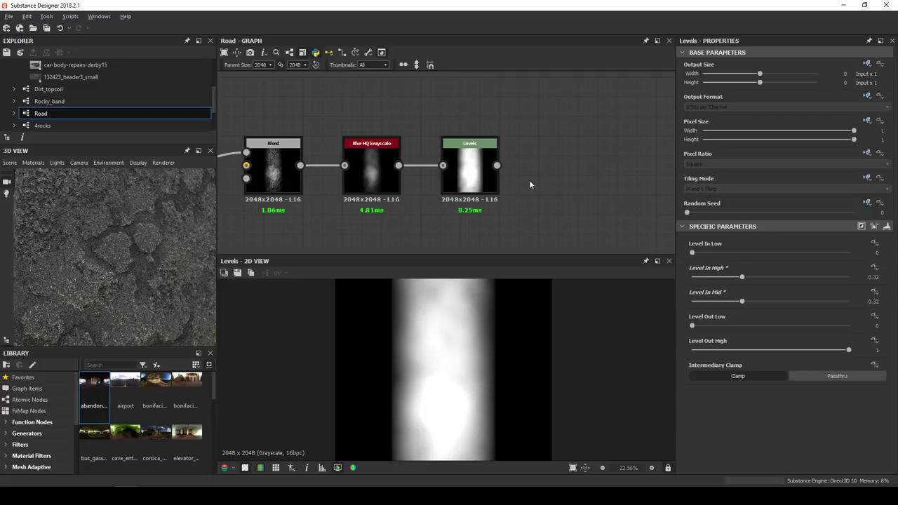
pyautogui.scroll(-3, 529, 179)
pyautogui.moveTo(529, 179); pyautogui.dragTo(490, 182, button='middle')
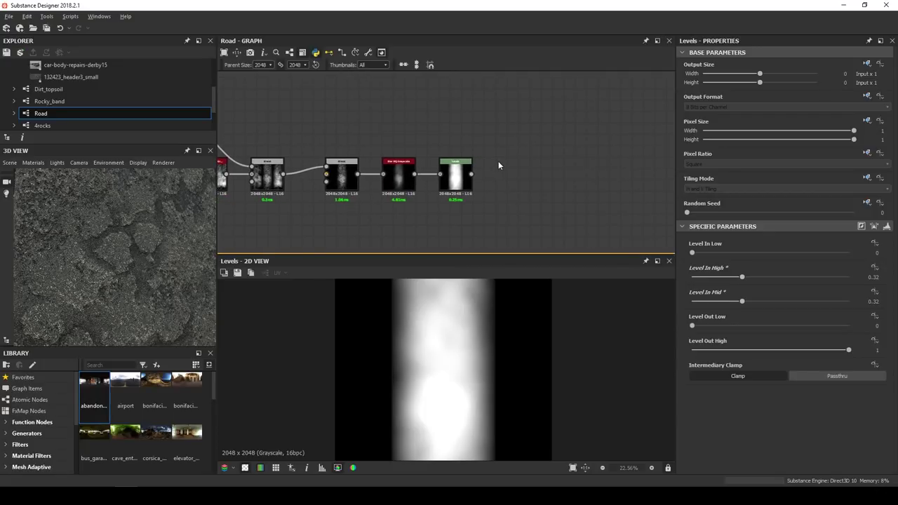
pyautogui.press('space')
pyautogui.click(527, 191)
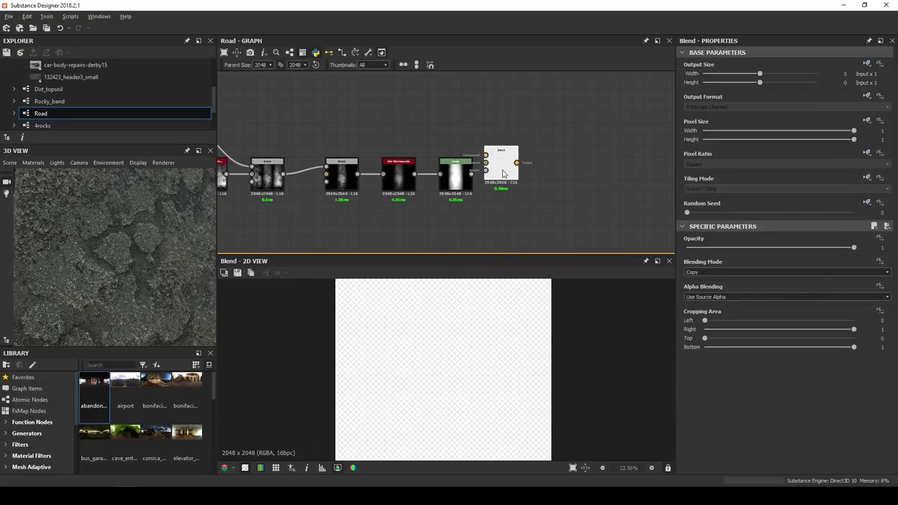
pyautogui.moveTo(502, 173); pyautogui.dragTo(531, 174)
pyautogui.click(714, 272)
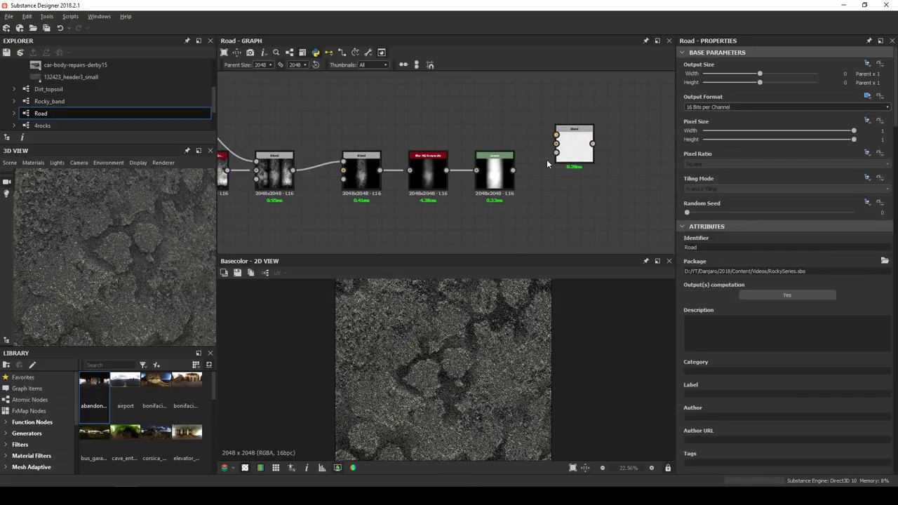
pyautogui.doubleClick(569, 153)
pyautogui.moveTo(556, 143); pyautogui.dragTo(513, 170)
# Rearrange the mask nodes and connect the Safe Transform Grayscale output to the last Multiply Blend's foreground
pyautogui.scroll(-4, 484, 148)
pyautogui.scroll(3, 319, 133)
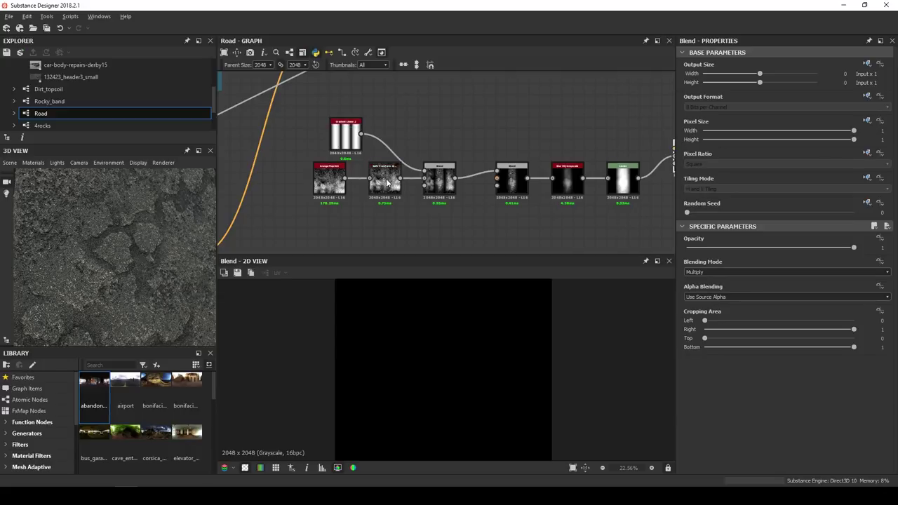
pyautogui.moveTo(387, 183); pyautogui.dragTo(381, 116)
pyautogui.moveTo(330, 182); pyautogui.dragTo(325, 159)
pyautogui.moveTo(450, 191); pyautogui.dragTo(376, 191, button='middle')
pyautogui.moveTo(588, 215); pyautogui.dragTo(349, 166)
pyautogui.moveTo(372, 180); pyautogui.dragTo(373, 194)
pyautogui.moveTo(322, 154); pyautogui.dragTo(601, 146)
# Add an Invert Grayscale node after the last Multiply Blend
pyautogui.scroll(-2, 451, 369)
pyautogui.scroll(-1, 660, 156)
pyautogui.moveTo(659, 156); pyautogui.dragTo(473, 177, button='middle')
pyautogui.press('space')
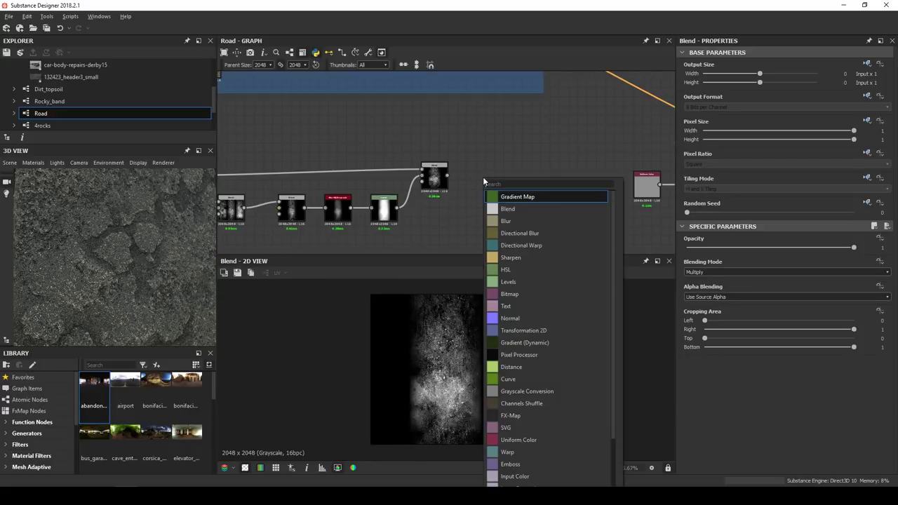
pyautogui.write('invert')
pyautogui.press('Down')
pyautogui.press('Return')
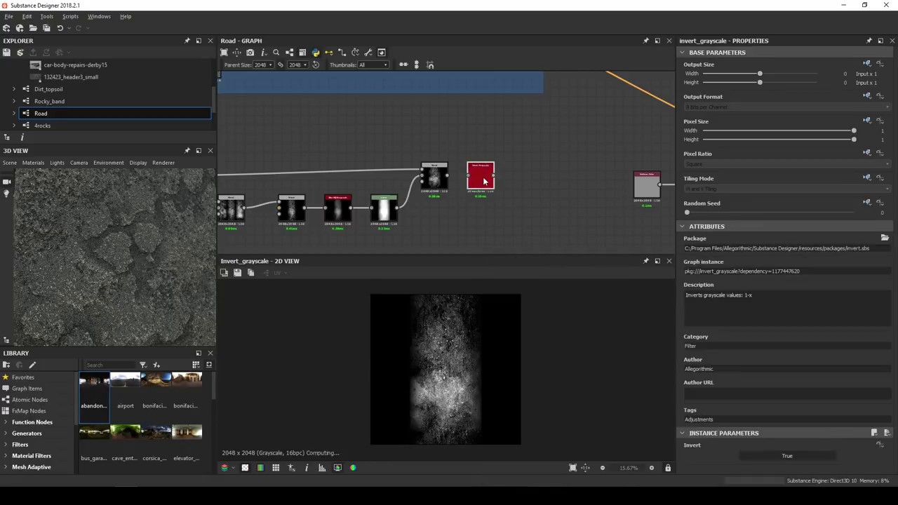
# Connect the Height output of the Normal To Height HQ node to the Invert Grayscale node's input
pyautogui.moveTo(482, 181); pyautogui.dragTo(501, 181)
pyautogui.scroll(-3, 500, 181)
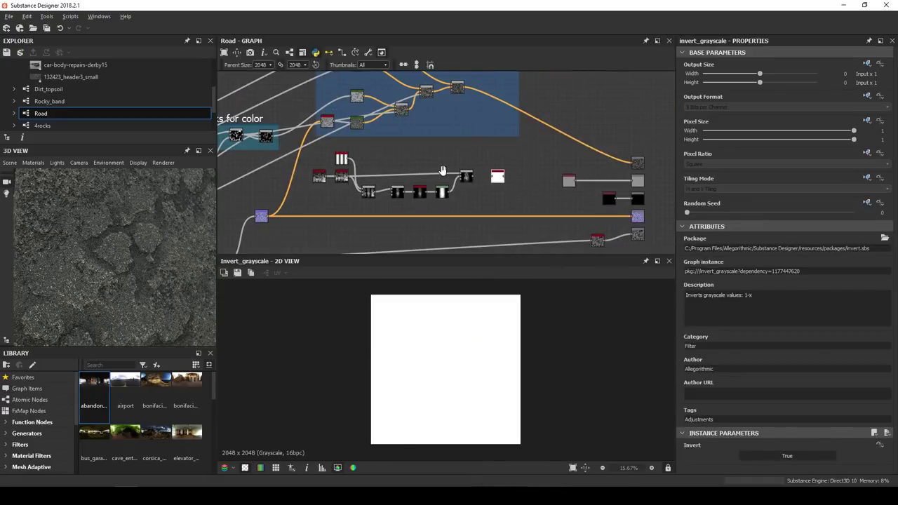
pyautogui.moveTo(440, 168); pyautogui.dragTo(485, 160, button='middle')
pyautogui.moveTo(370, 146); pyautogui.dragTo(364, 160, button='middle')
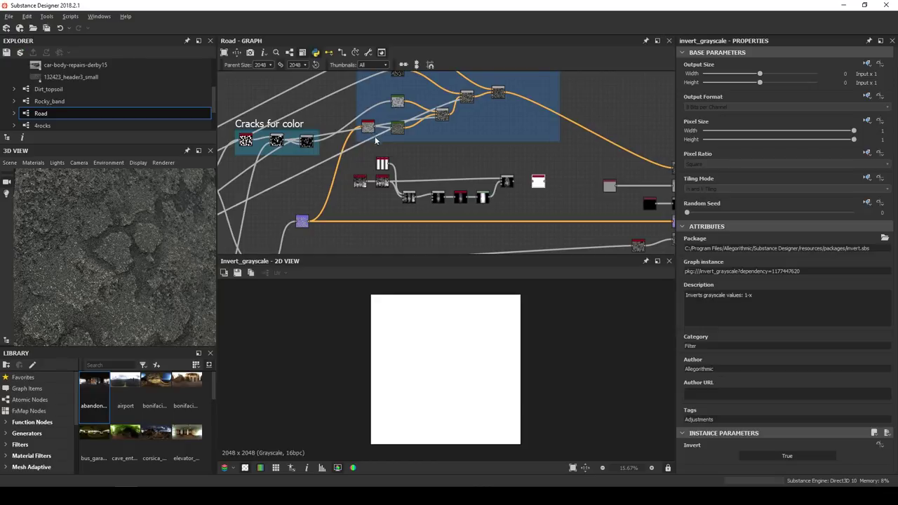
pyautogui.scroll(5, 366, 128)
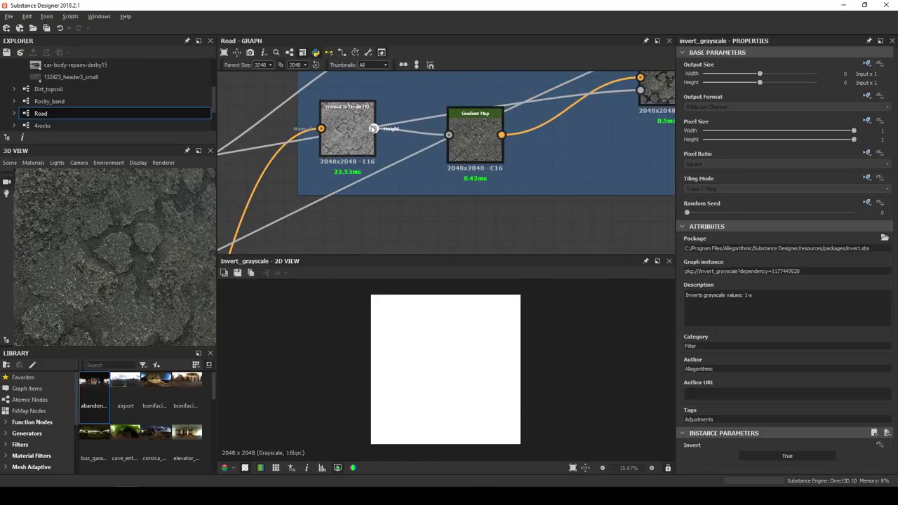
pyautogui.click(363, 139)
pyautogui.click(375, 129)
pyautogui.scroll(-5, 428, 169)
pyautogui.moveTo(475, 176); pyautogui.dragTo(358, 154, button='middle')
pyautogui.moveTo(565, 205); pyautogui.dragTo(507, 204)
pyautogui.scroll(3, 455, 177)
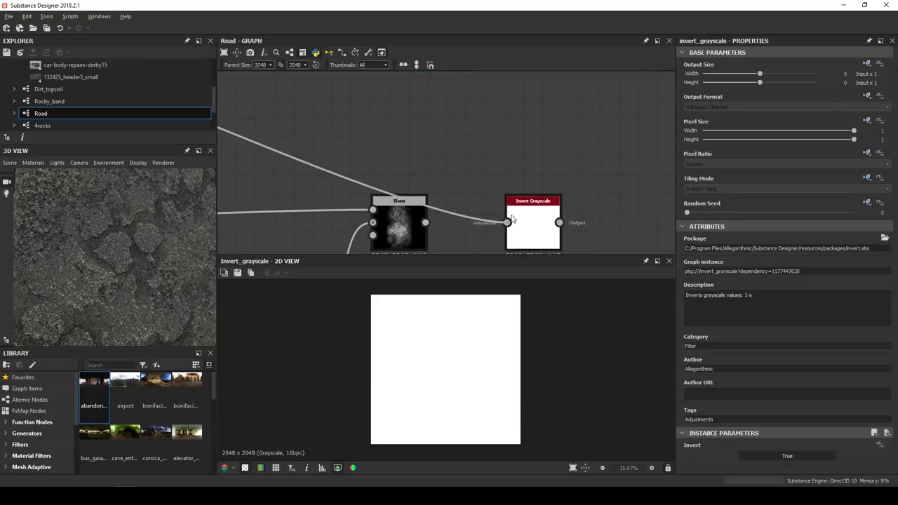
pyautogui.moveTo(530, 221); pyautogui.dragTo(484, 171, button='middle')
pyautogui.scroll(-2, 483, 171)
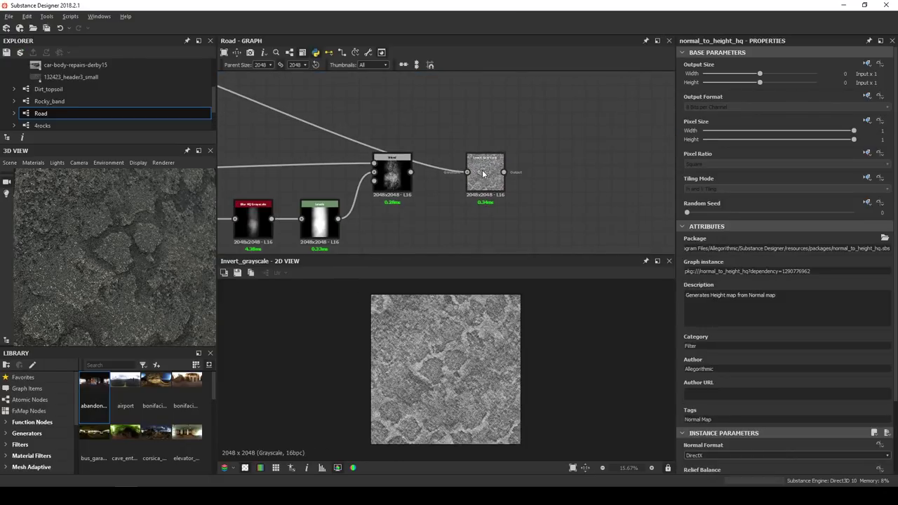
# Add a Blend node after Invert Grayscale, connect the inverted height to its background, and place the Multiply Blend above Invert Grayscale
pyautogui.moveTo(484, 174); pyautogui.dragTo(454, 216)
pyautogui.click(510, 213)
pyautogui.press('space')
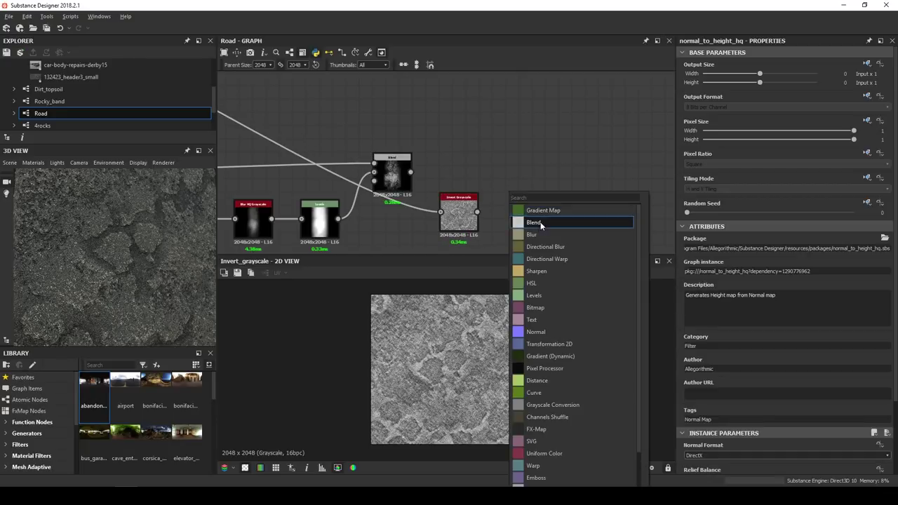
pyautogui.click(540, 224)
pyautogui.moveTo(514, 217); pyautogui.dragTo(527, 218)
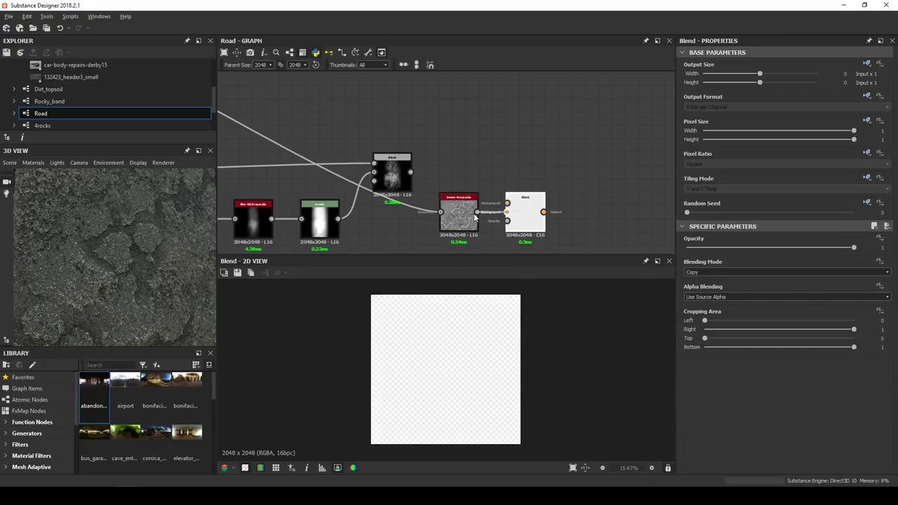
pyautogui.scroll(2, 513, 242)
pyautogui.moveTo(349, 152); pyautogui.dragTo(445, 133)
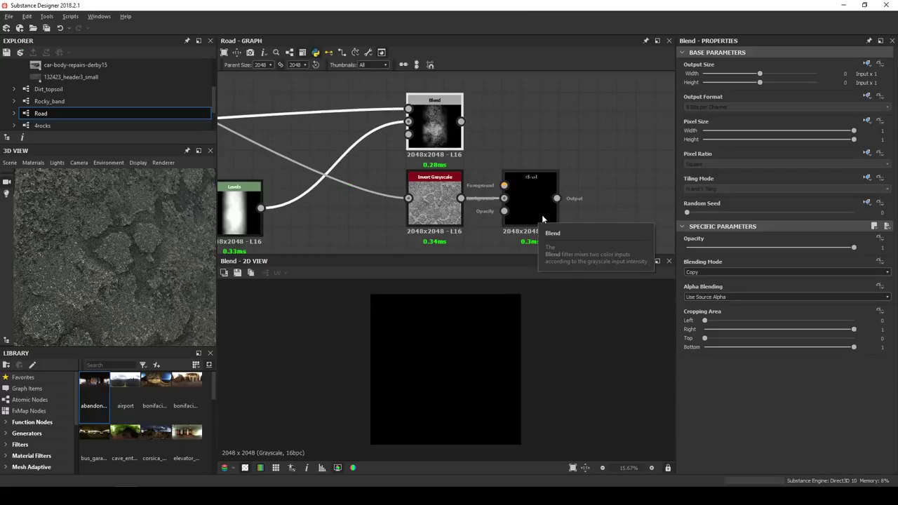
# Set the new Blend to Screen and connect the Multiply Blend's output to its foreground
pyautogui.click(731, 272)
pyautogui.scroll(-2, 709, 313)
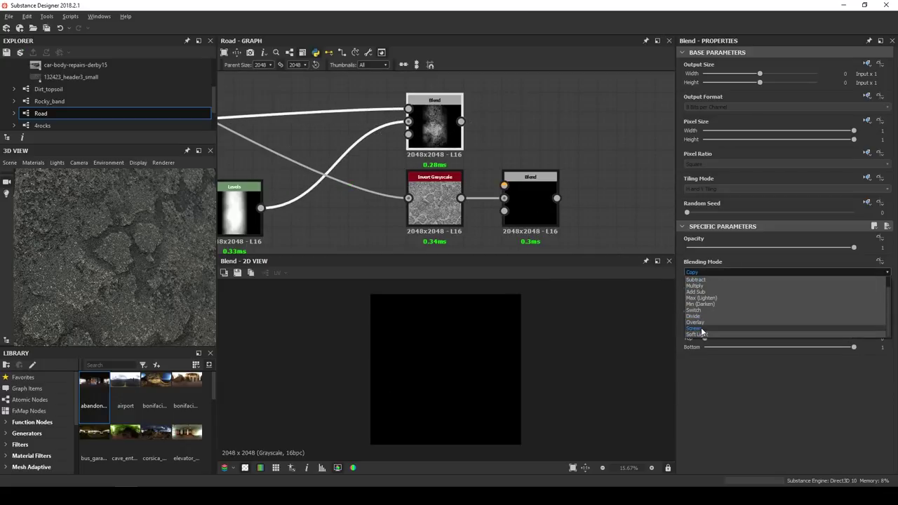
pyautogui.click(698, 334)
pyautogui.moveTo(460, 122); pyautogui.dragTo(504, 186)
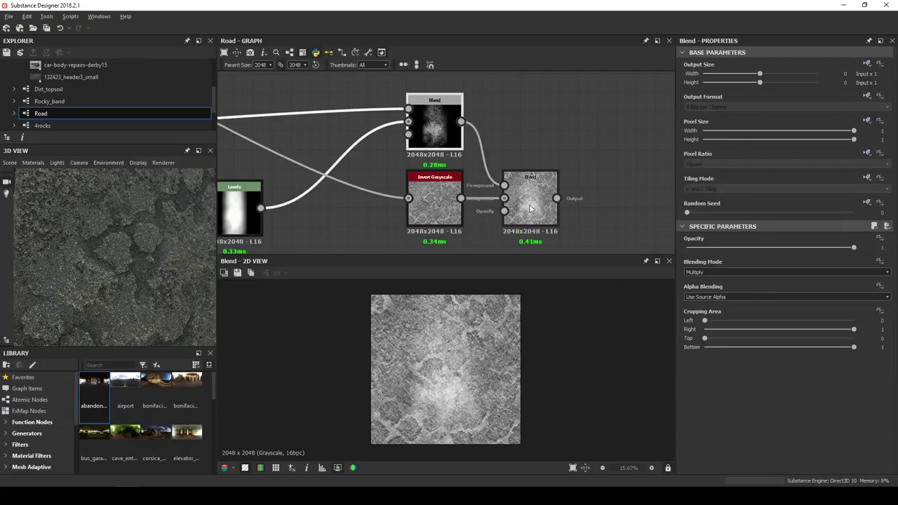
pyautogui.click(530, 209)
# Add a Histogram Range node after the Screen Blend
pyautogui.scroll(-3, 448, 178)
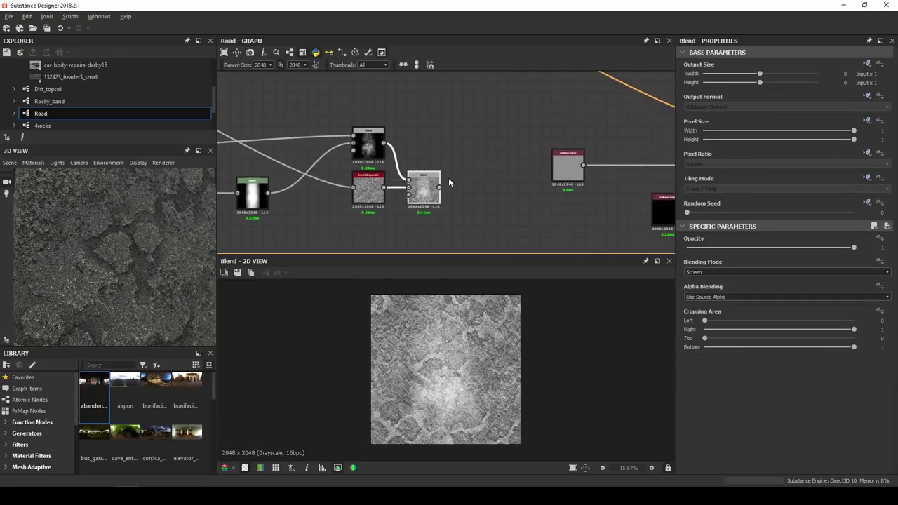
pyautogui.press('space')
pyautogui.write('histogram')
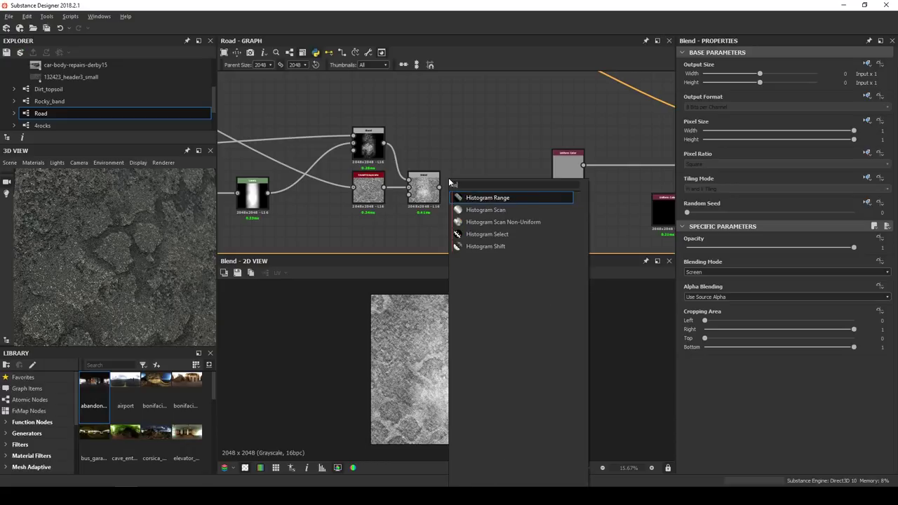
pyautogui.press('Return')
pyautogui.moveTo(449, 183); pyautogui.dragTo(485, 184)
pyautogui.scroll(-2, 513, 197)
pyautogui.moveTo(514, 202); pyautogui.dragTo(451, 211, button='middle')
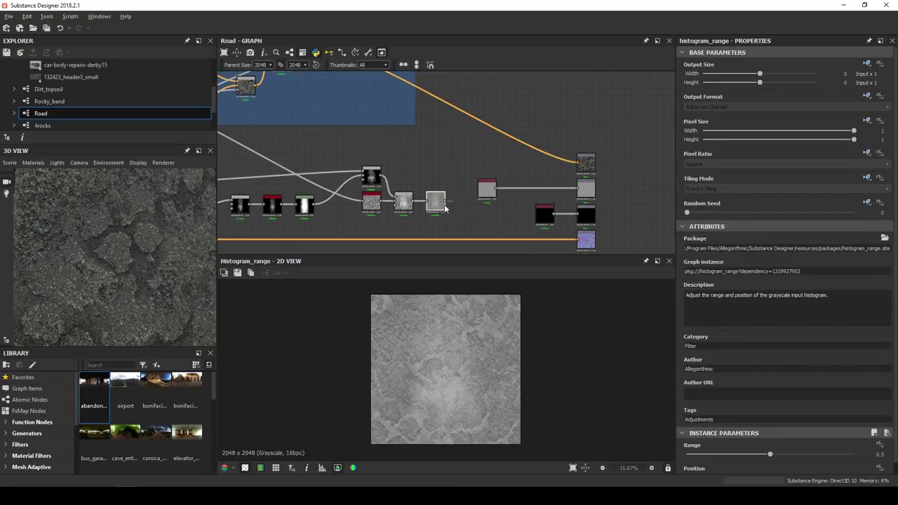
# Connect the Histogram Range output to the Roughness output node and delete the Uniform Color node that fed it
pyautogui.moveTo(445, 208); pyautogui.dragTo(576, 188)
pyautogui.scroll(4, 568, 191)
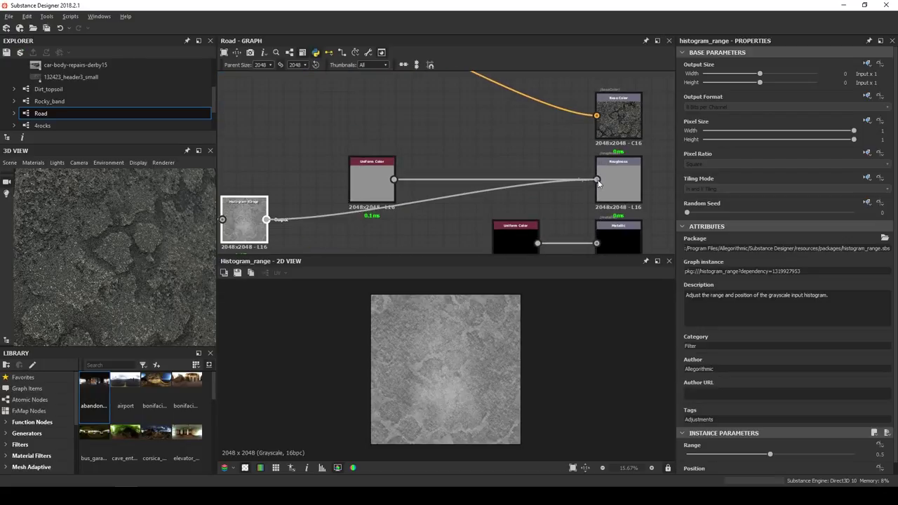
pyautogui.click(390, 162)
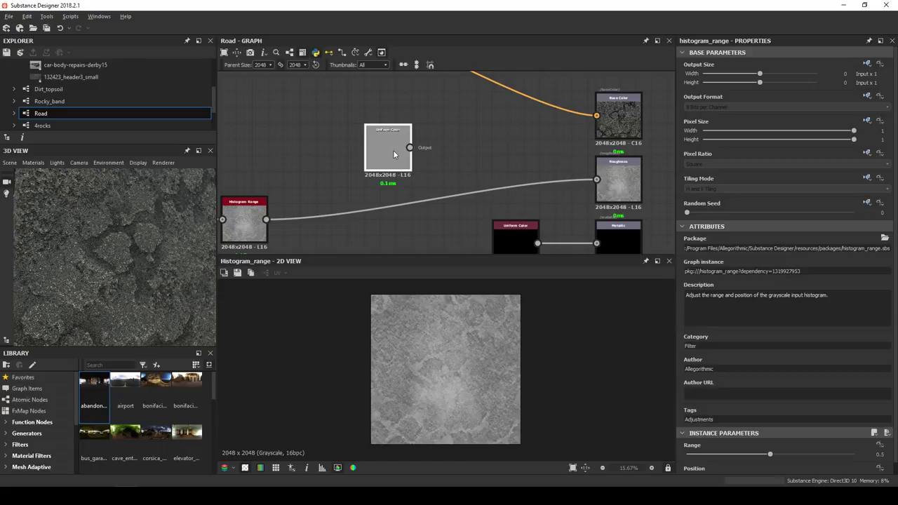
pyautogui.press('Delete')
# Display the graph's outputs in the 3D view and orbit the model to check the roughness
pyautogui.rightClick(393, 150)
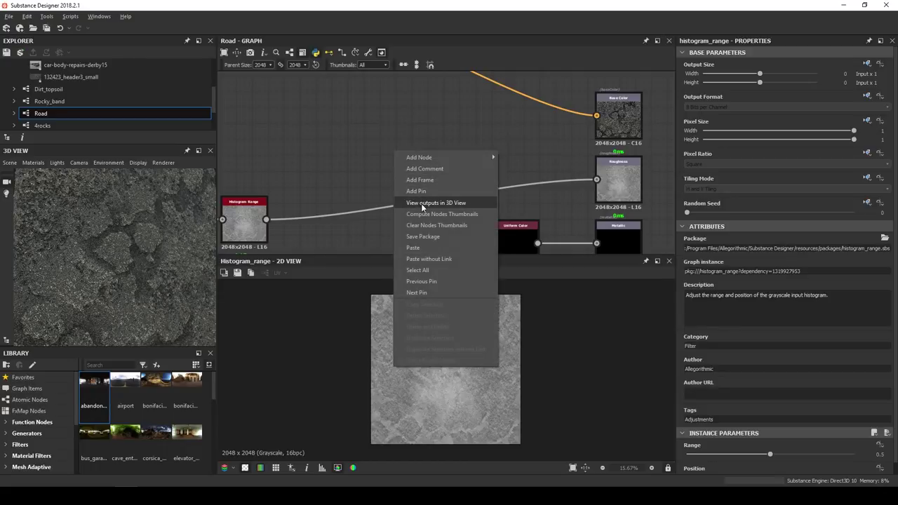
pyautogui.click(199, 219)
pyautogui.moveTo(119, 218); pyautogui.dragTo(165, 257)
# Enclose the roughness mask nodes in a frame titled Roughness
pyautogui.scroll(-4, 324, 171)
pyautogui.moveTo(386, 182); pyautogui.dragTo(596, 171, button='middle')
pyautogui.moveTo(497, 179); pyautogui.dragTo(635, 174, button='middle')
pyautogui.scroll(-2, 381, 163)
pyautogui.moveTo(285, 131); pyautogui.dragTo(593, 195)
pyautogui.rightClick(566, 176)
pyautogui.click(592, 238)
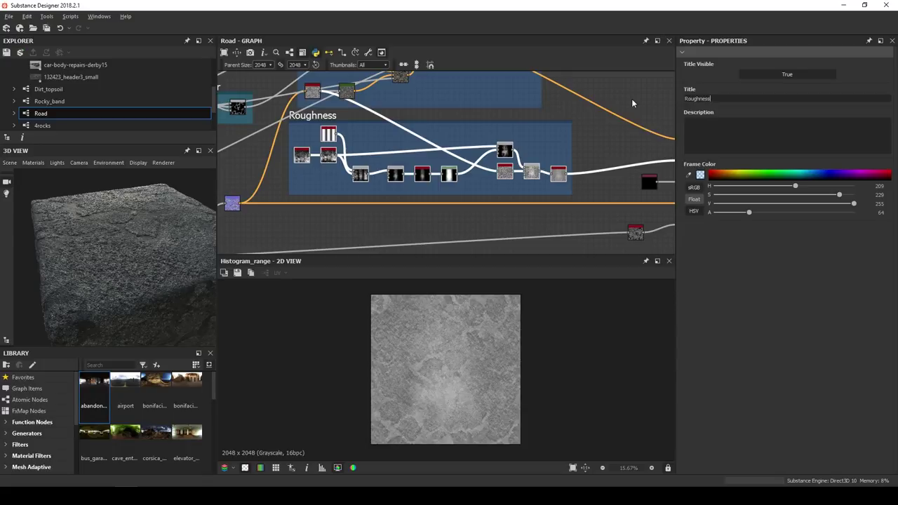
# Move the Color frame up away from the Roughness frame and change its frame color to orange with hue 25
pyautogui.moveTo(334, 116); pyautogui.dragTo(366, 242, button='middle')
pyautogui.scroll(-3, 395, 132)
pyautogui.moveTo(395, 129); pyautogui.dragTo(380, 145, button='middle')
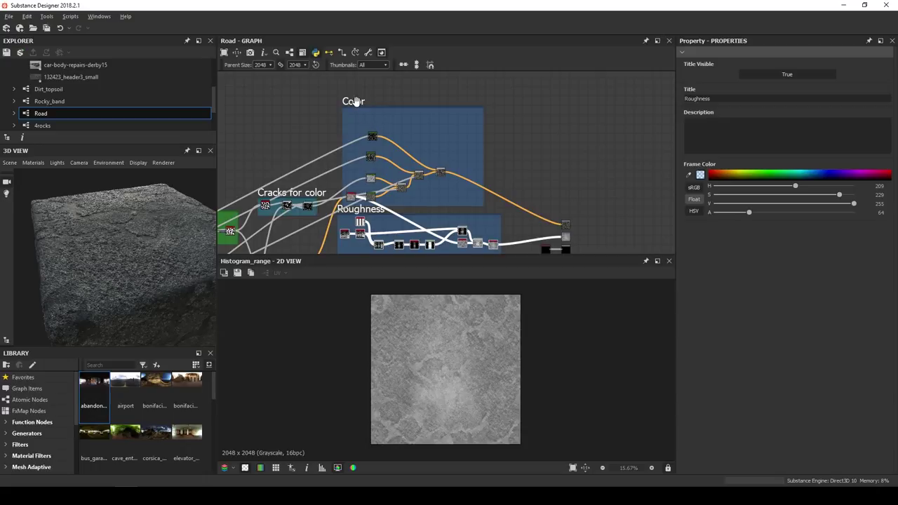
pyautogui.moveTo(356, 102); pyautogui.dragTo(358, 80)
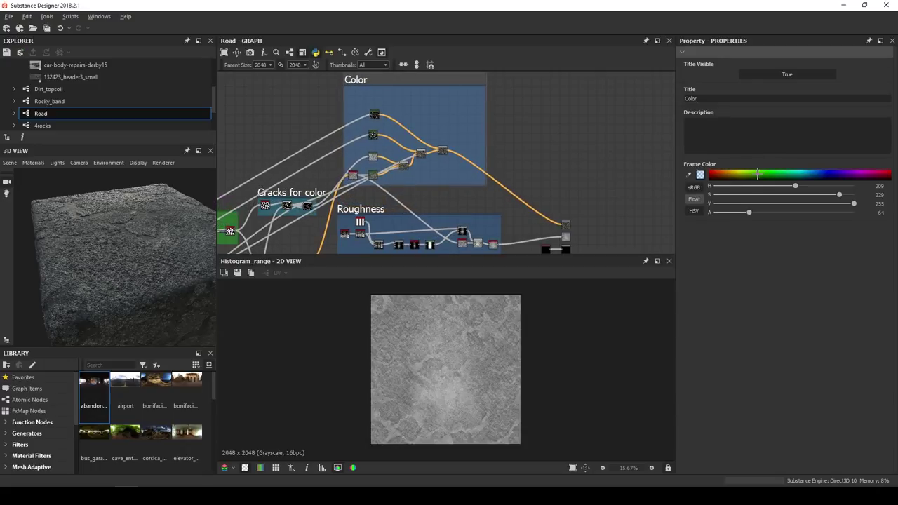
pyautogui.moveTo(757, 173); pyautogui.dragTo(721, 165)
pyautogui.moveTo(376, 98); pyautogui.dragTo(388, 118, button='middle')
pyautogui.scroll(4, 396, 124)
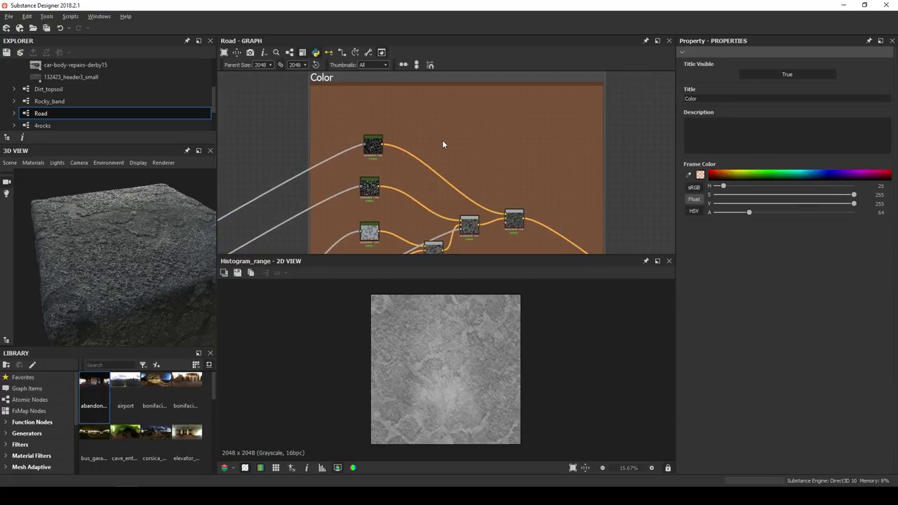
# Add a Blend node after the last Blend in the Color frame, fed by that Blend's output
pyautogui.moveTo(452, 148); pyautogui.dragTo(375, 106, button='middle')
pyautogui.click(451, 156)
pyautogui.rightClick(449, 154)
pyautogui.click(477, 175)
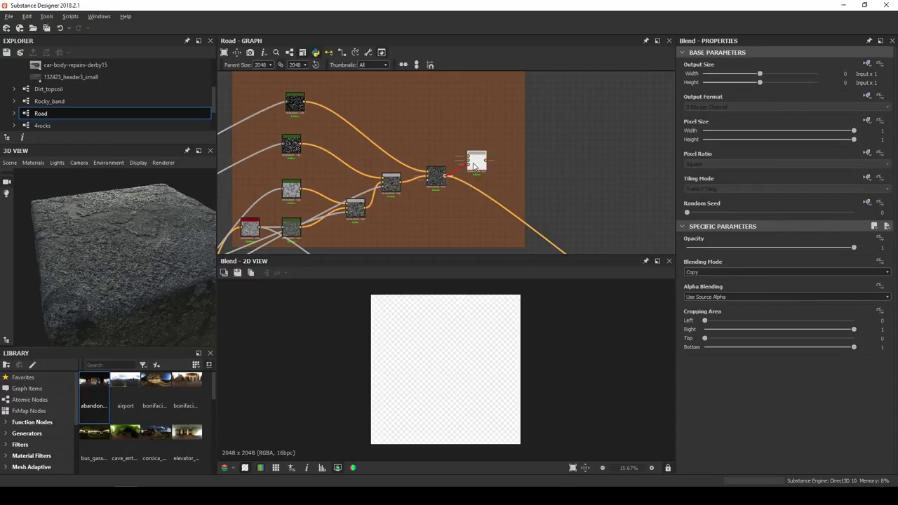
pyautogui.moveTo(473, 162); pyautogui.dragTo(472, 160)
pyautogui.hotkey('ctrl', 'z')
# Set the new color Blend to Screen mode with an opacity of 0.6
pyautogui.click(722, 272)
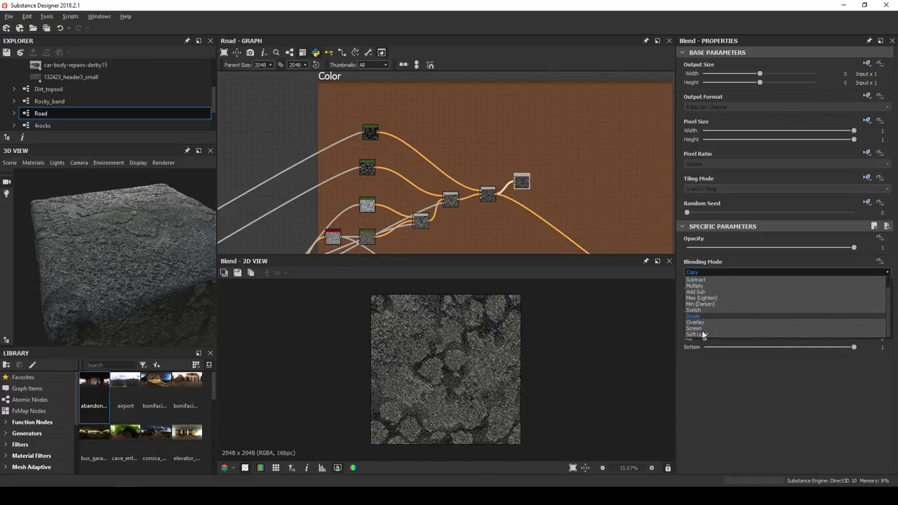
pyautogui.click(702, 328)
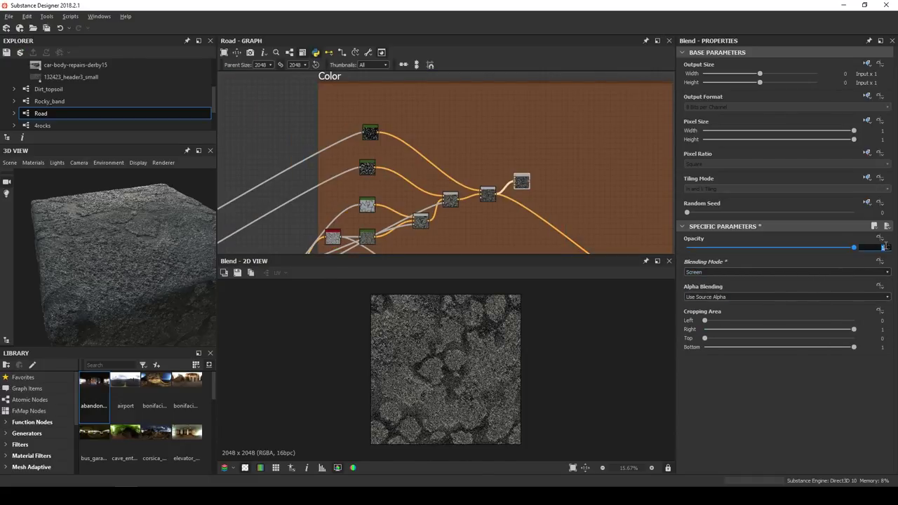
pyautogui.write('0.6')
pyautogui.press('Return')
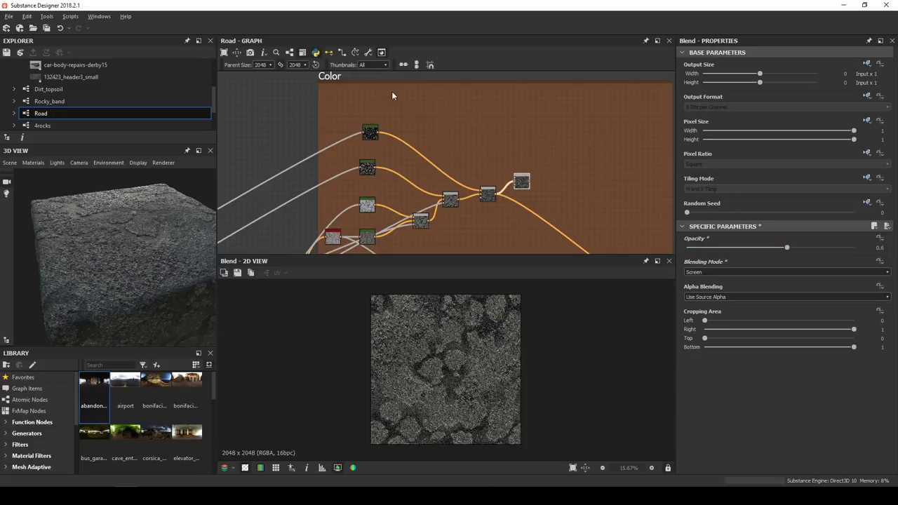
# Add a Gradient Map in the Color frame and feed it from the Roughness frame's Multiply Blend
pyautogui.click(390, 100)
pyautogui.press('space')
pyautogui.click(417, 123)
pyautogui.moveTo(392, 104); pyautogui.dragTo(424, 117)
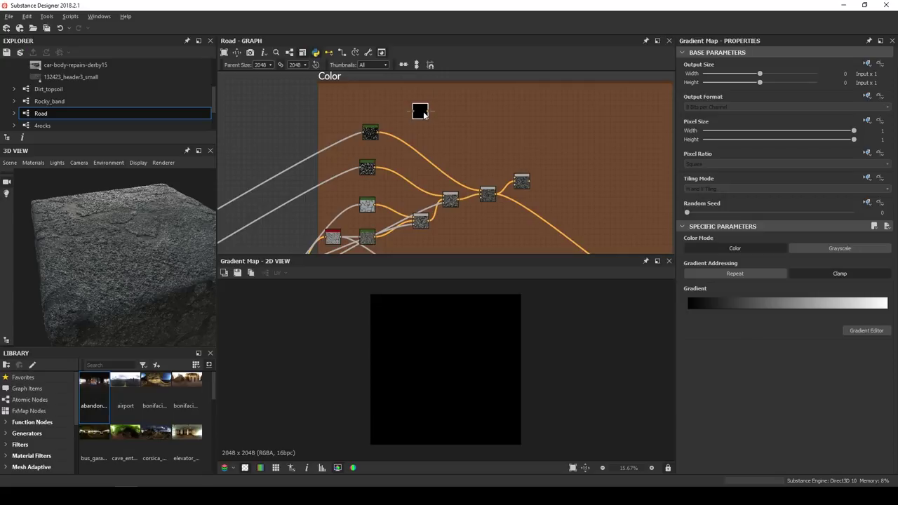
pyautogui.scroll(-3, 431, 133)
pyautogui.moveTo(438, 144); pyautogui.dragTo(439, 106, button='middle')
pyautogui.scroll(2, 472, 216)
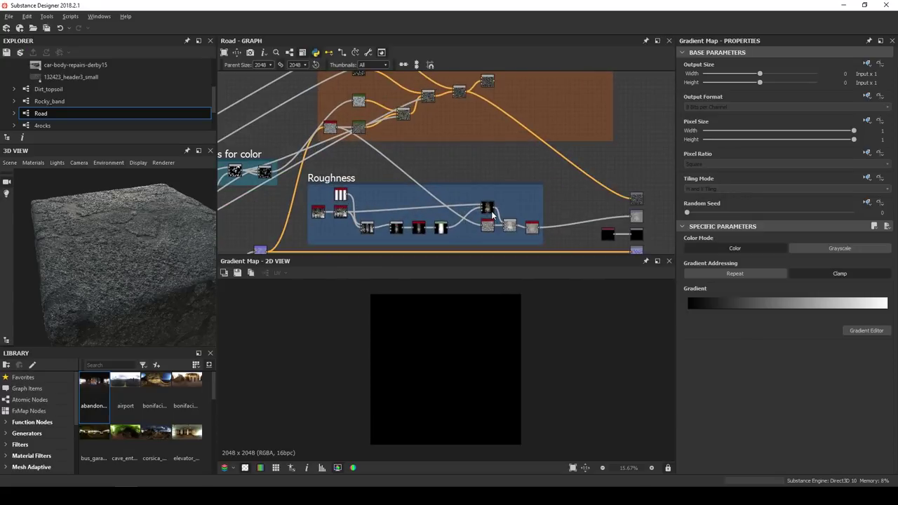
pyautogui.click(496, 207)
pyautogui.moveTo(468, 163); pyautogui.dragTo(483, 245, button='middle')
pyautogui.click(413, 106)
# Connect the roughness Multiply Blend to the color Screen Blend's opacity and the Gradient Map to its foreground, then preview the Blend
pyautogui.moveTo(415, 105); pyautogui.dragTo(464, 228)
pyautogui.scroll(5, 456, 121)
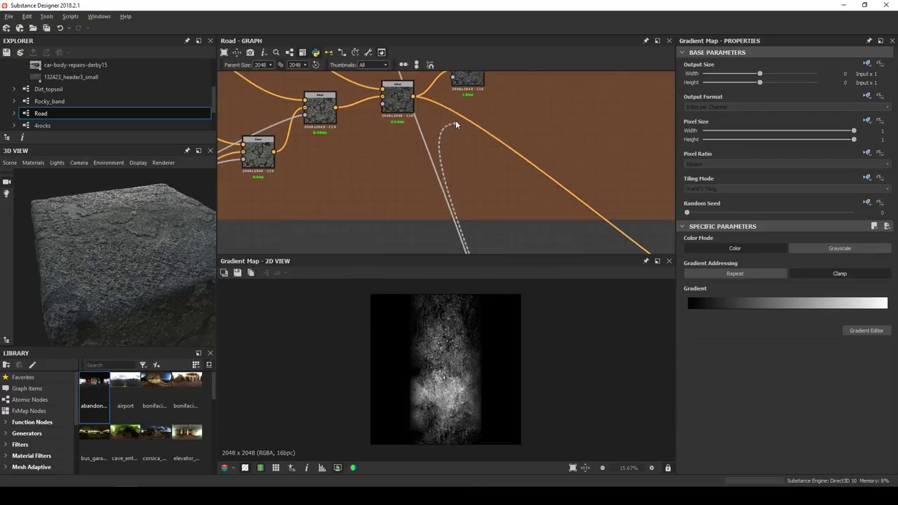
pyautogui.click(455, 86)
pyautogui.scroll(-1, 465, 126)
pyautogui.moveTo(464, 100); pyautogui.dragTo(462, 178, button='middle')
pyautogui.moveTo(468, 168); pyautogui.dragTo(533, 182)
pyautogui.moveTo(444, 126); pyautogui.dragTo(438, 156, button='middle')
pyautogui.moveTo(414, 104); pyautogui.dragTo(515, 203)
pyautogui.doubleClick(525, 209)
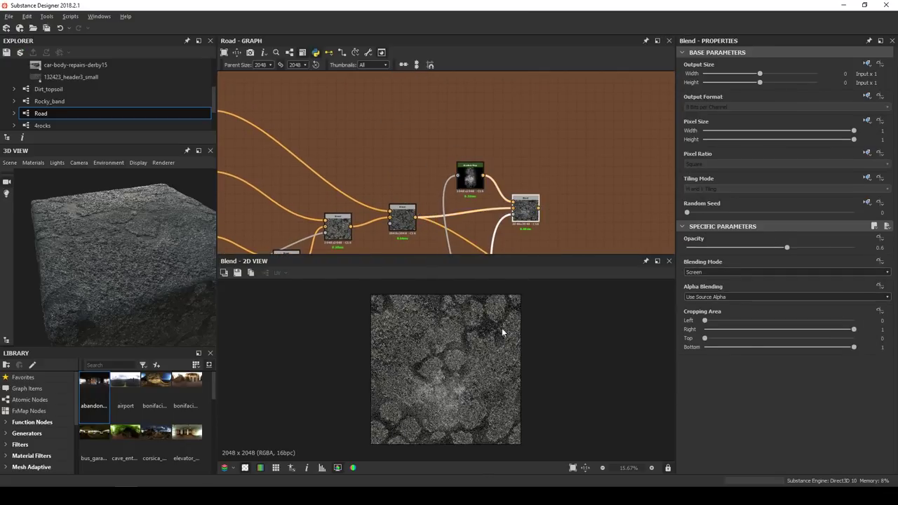
pyautogui.scroll(2, 458, 376)
pyautogui.scroll(1, 459, 380)
pyautogui.scroll(-1, 503, 166)
# Add a Grunge Map 002 node above the Screen Blend in the Color frame
pyautogui.moveTo(501, 166); pyautogui.dragTo(410, 90, button='middle')
pyautogui.press('space')
pyautogui.write('gr')
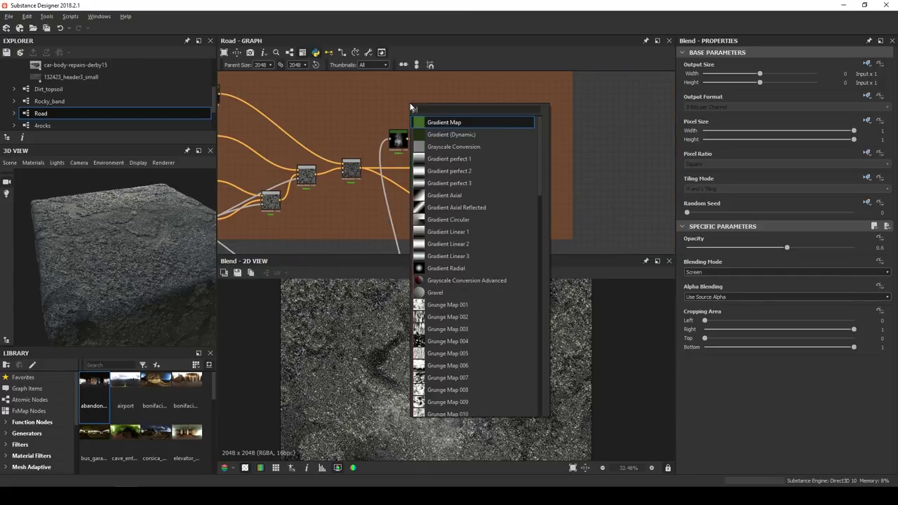
pyautogui.write('grunge')
pyautogui.press('Down')
pyautogui.press('Return')
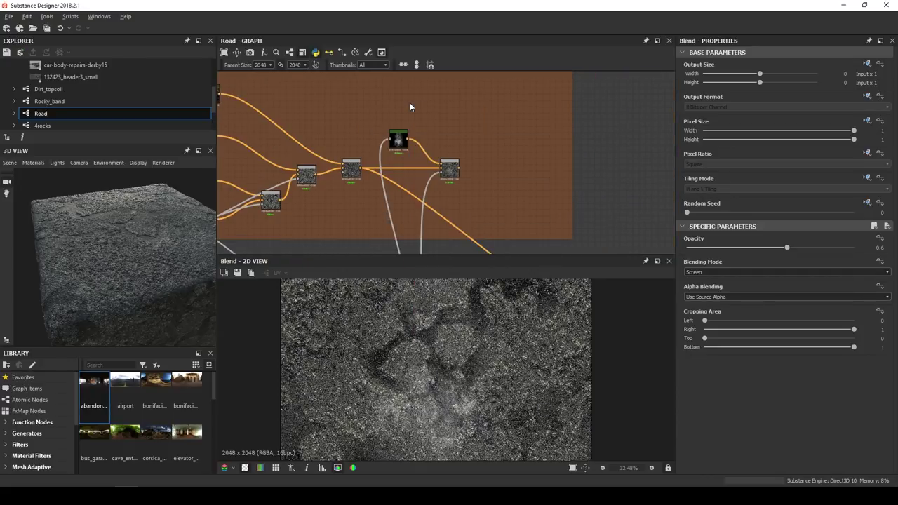
pyautogui.moveTo(410, 103); pyautogui.dragTo(463, 126)
# Set the Grunge Map 002 Balance to 0.15 and Contrast to 0
pyautogui.scroll(-3, 810, 388)
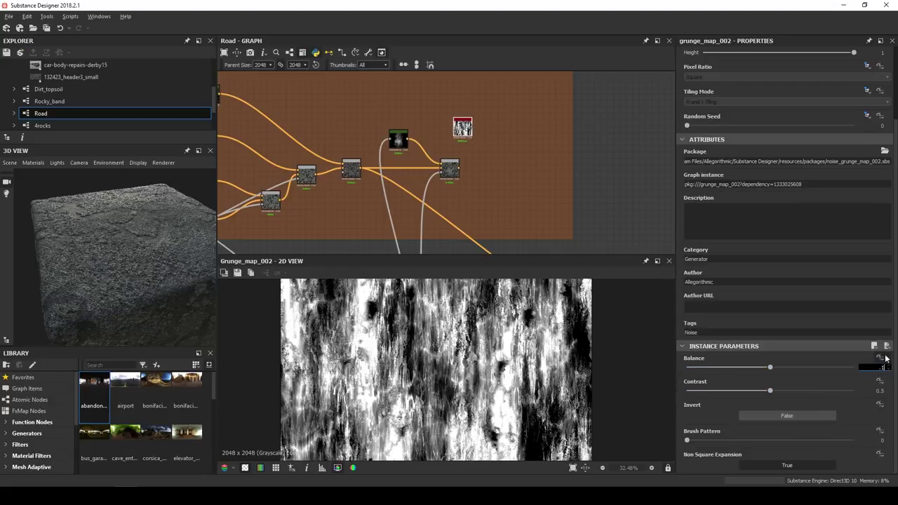
pyautogui.press('Tab')
pyautogui.press('Return')
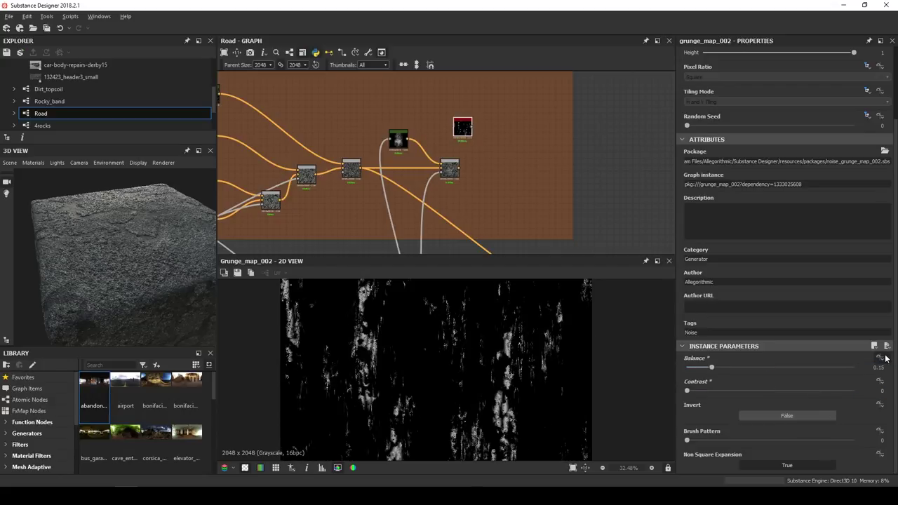
# Add a Safe Transform Grayscale node after the Grunge Map 002 and set its Offset to X 0.28, Y 0.47
pyautogui.moveTo(505, 188); pyautogui.dragTo(444, 211, button='middle')
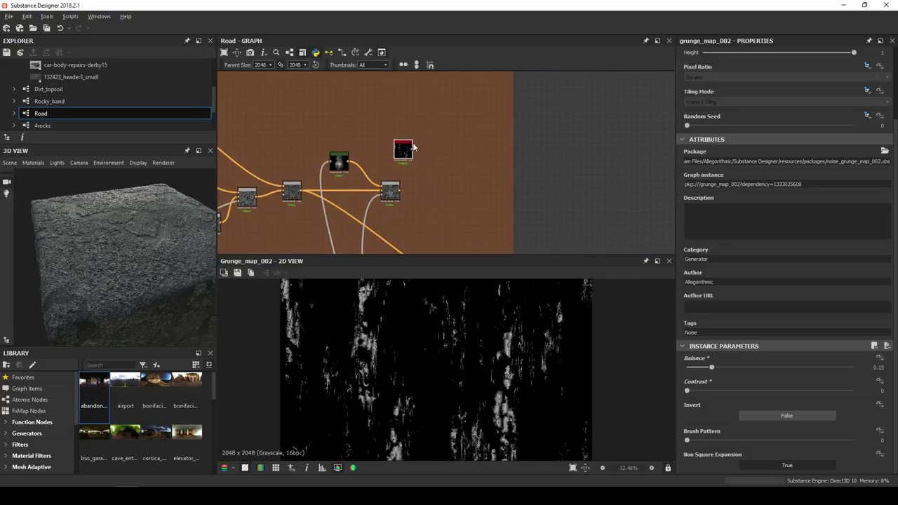
pyautogui.scroll(1, 412, 146)
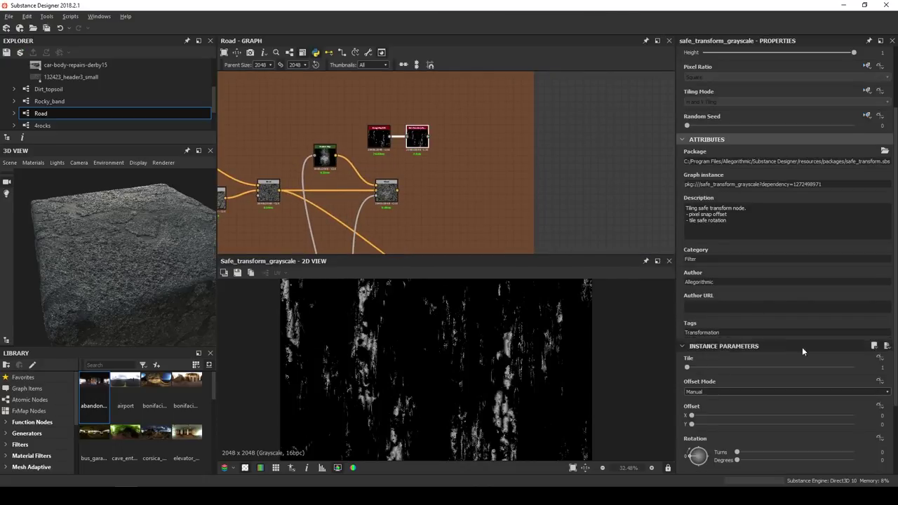
pyautogui.scroll(-1, 814, 372)
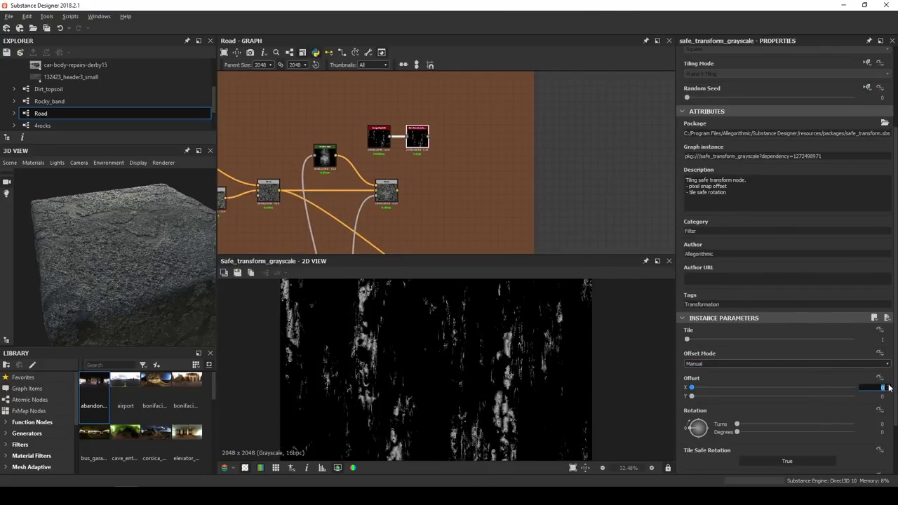
pyautogui.press('Tab')
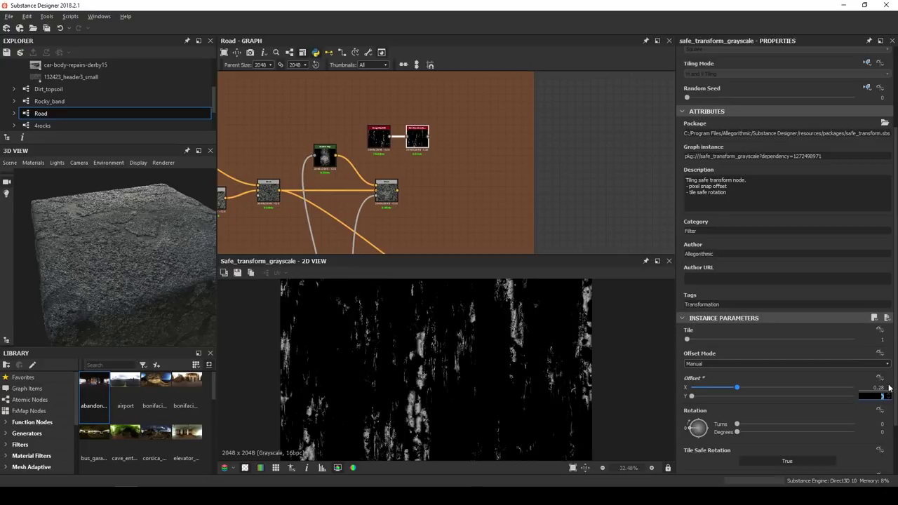
pyautogui.write('.47')
pyautogui.press('Return')
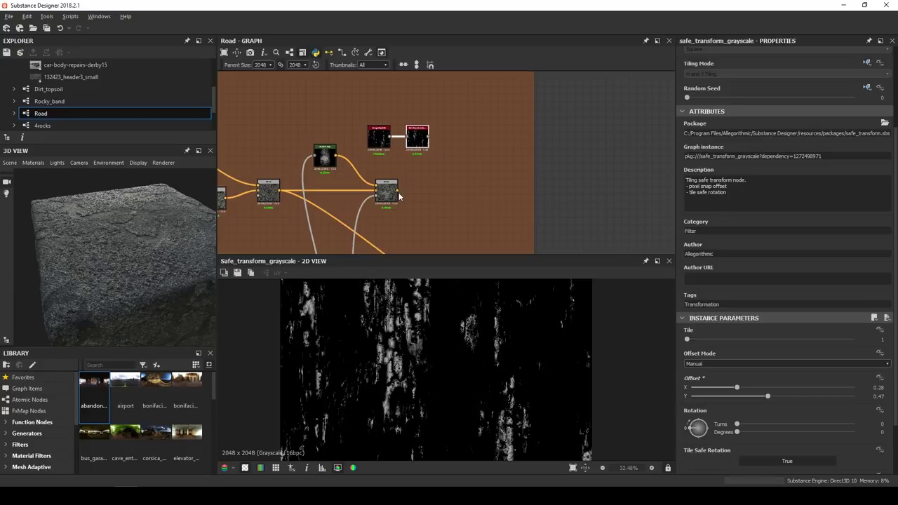
# Add a Gradient Map beside the Safe Transform node and open its Gradient Editor with the 132423_header3_small photo in the 2D view
pyautogui.moveTo(423, 157); pyautogui.dragTo(437, 134)
pyautogui.click(461, 144)
pyautogui.click(64, 77)
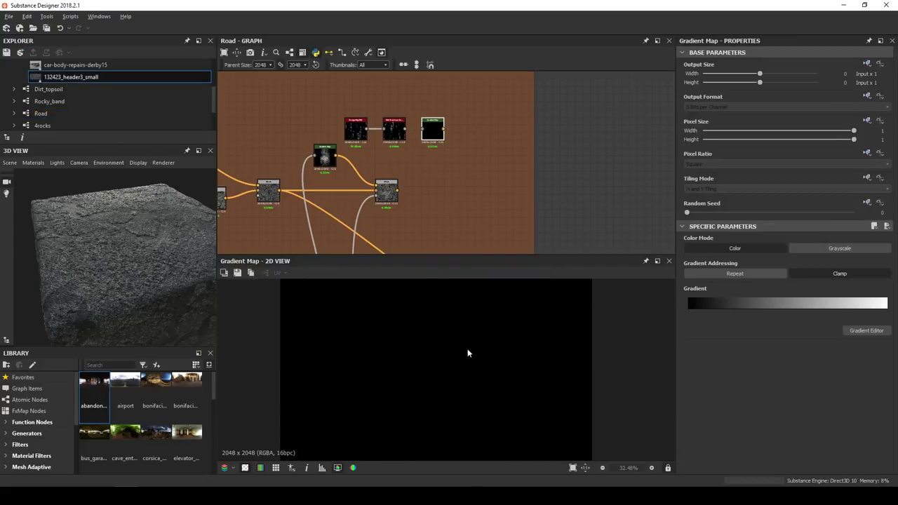
pyautogui.scroll(5, 468, 353)
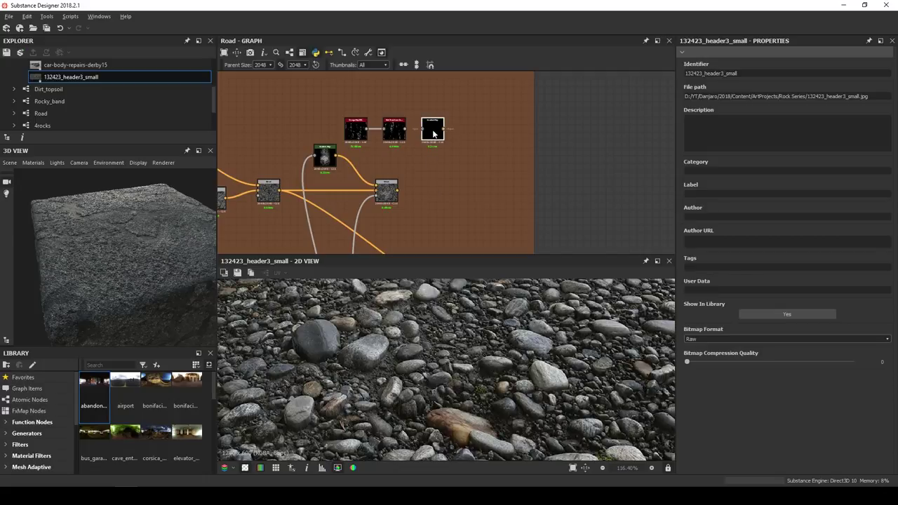
pyautogui.click(433, 134)
pyautogui.click(864, 330)
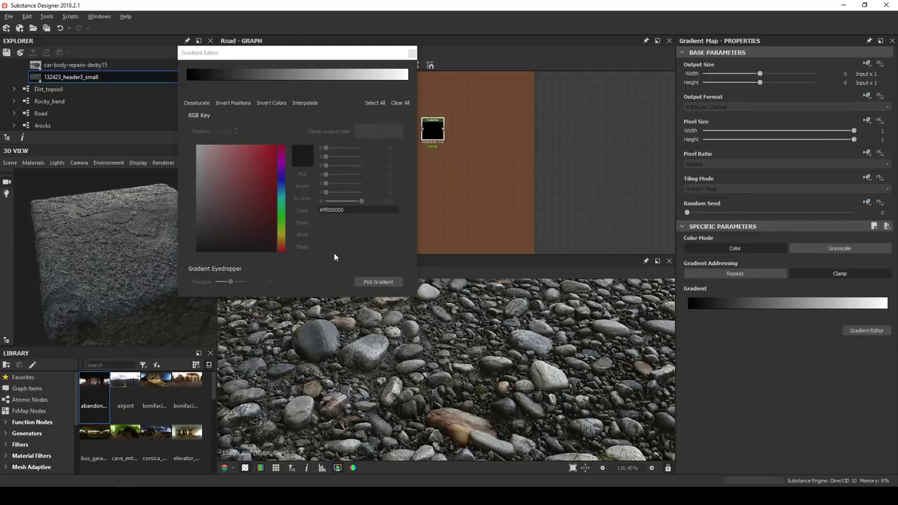
pyautogui.click(368, 282)
pyautogui.moveTo(379, 346); pyautogui.dragTo(337, 340)
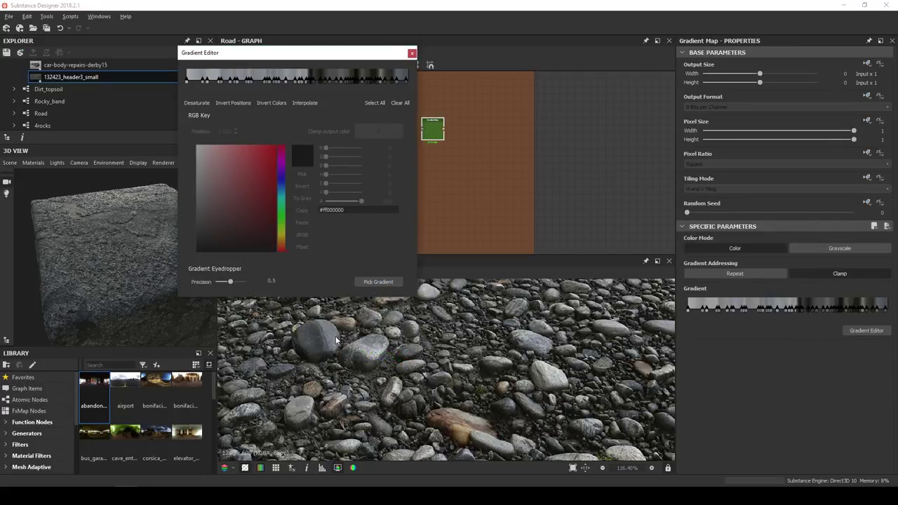
pyautogui.click(400, 103)
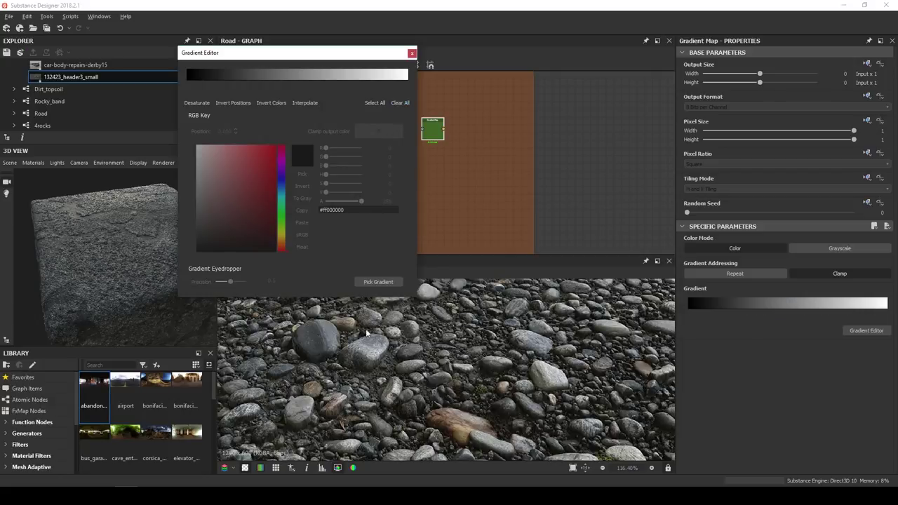
# Pick a gradient across the grey stone near the photo's centre and place the Gradient Map above the Safe Transform node
pyautogui.click(384, 282)
pyautogui.moveTo(390, 342)
pyautogui.mouseDown()
pyautogui.moveTo(388, 351)
pyautogui.moveTo(357, 352)
pyautogui.mouseUp()
pyautogui.click(412, 53)
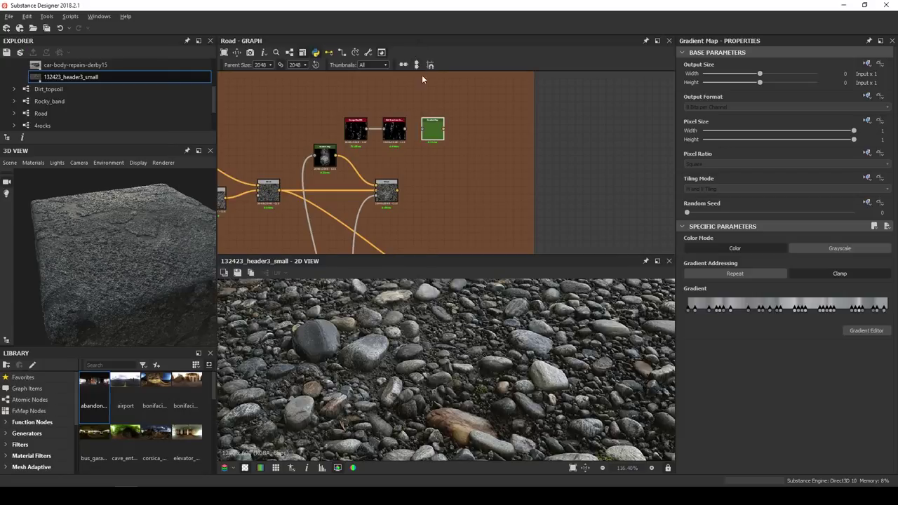
pyautogui.scroll(3, 458, 134)
pyautogui.moveTo(465, 161); pyautogui.dragTo(452, 114)
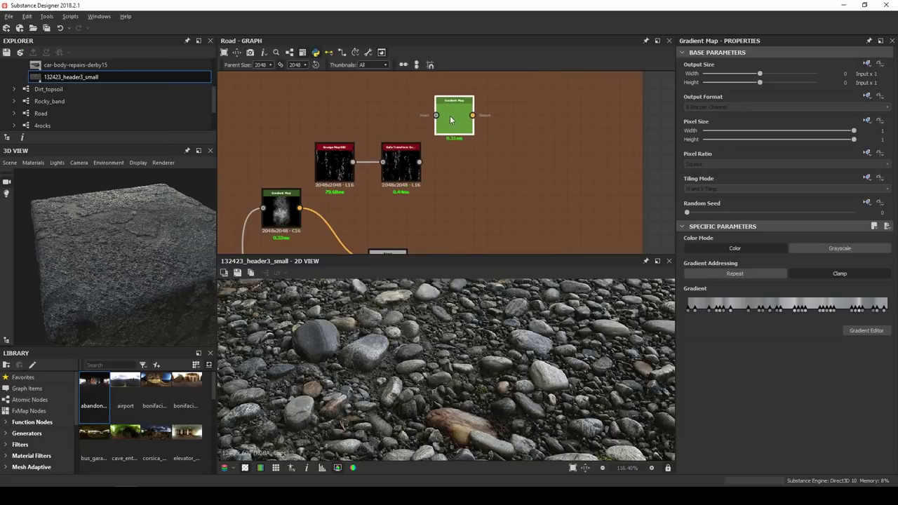
# Add a Blend node after the Screen Blend in the Color frame
pyautogui.scroll(-4, 436, 136)
pyautogui.scroll(2, 411, 191)
pyautogui.rightClick(427, 160)
pyautogui.click(467, 181)
pyautogui.moveTo(422, 162); pyautogui.dragTo(487, 167)
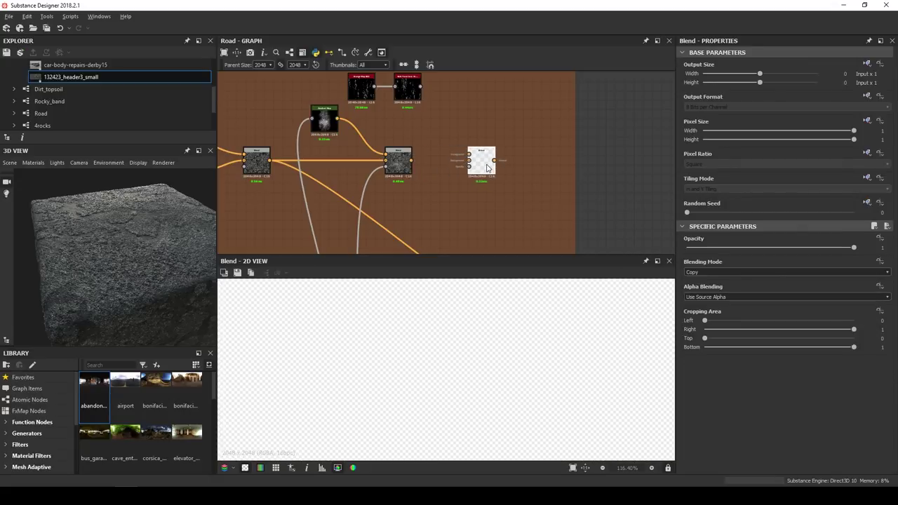
# Set the new Blend's blending mode to Add (Linear Dodge) and its opacity to 0.66
pyautogui.click(730, 273)
pyautogui.click(714, 288)
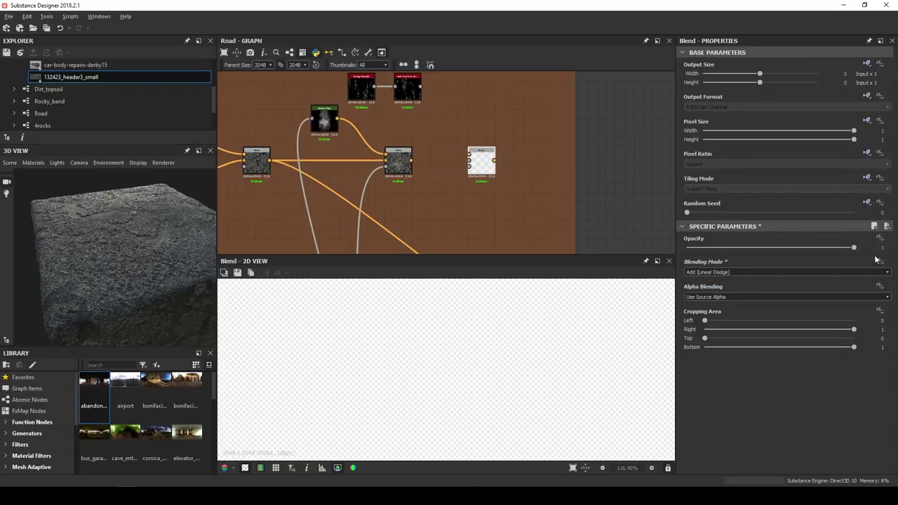
pyautogui.click(885, 248)
pyautogui.write('.66')
pyautogui.press('Return')
# Connect the Safe Transform output to the Add Blend's opacity input
pyautogui.moveTo(459, 94); pyautogui.dragTo(452, 145, button='middle')
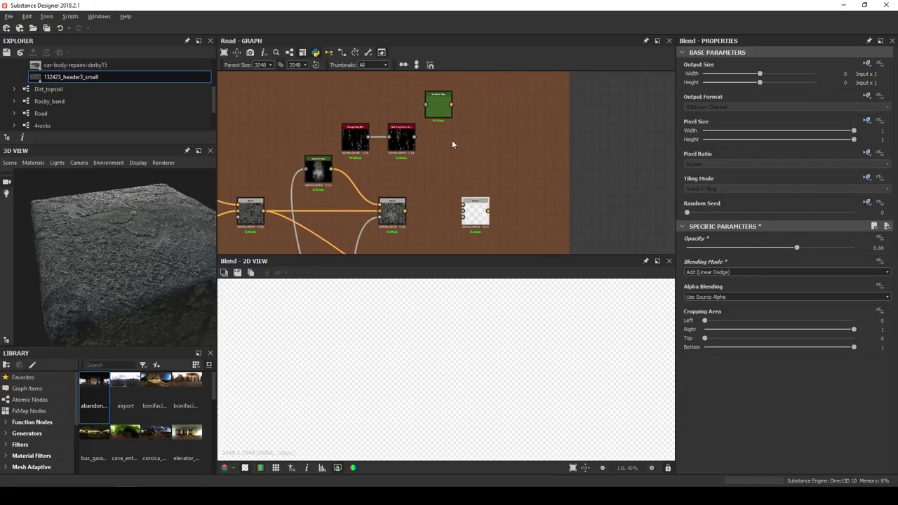
pyautogui.moveTo(343, 171); pyautogui.dragTo(333, 142, button='middle')
pyautogui.scroll(-2, 323, 141)
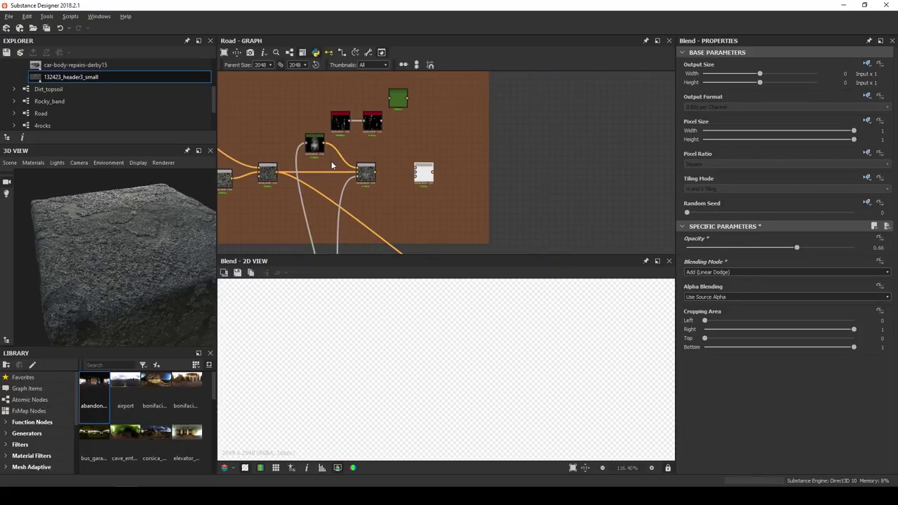
pyautogui.scroll(2, 374, 133)
pyautogui.scroll(2, 376, 133)
pyautogui.moveTo(390, 108); pyautogui.dragTo(474, 224)
pyautogui.moveTo(445, 140); pyautogui.dragTo(437, 182, button='middle')
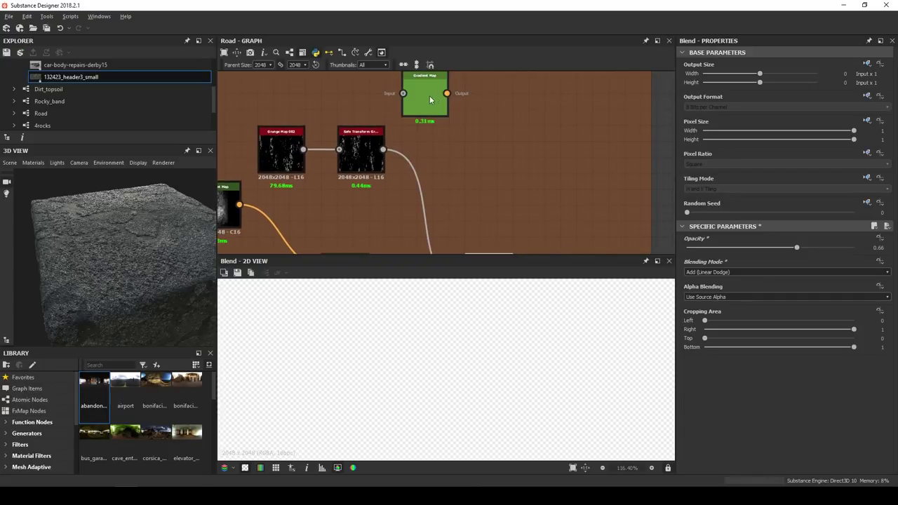
# Feed the Gradient Map from the Safe Transform, then connect it to the Add Blend's foreground and the Screen Blend to its background
pyautogui.moveTo(430, 99); pyautogui.dragTo(469, 138)
pyautogui.moveTo(384, 149); pyautogui.dragTo(452, 173)
pyautogui.click(486, 133)
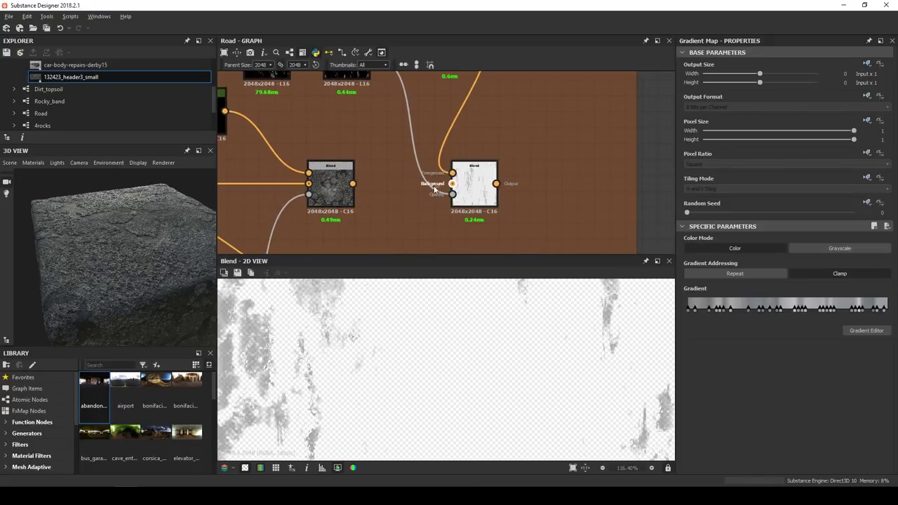
pyautogui.moveTo(353, 184); pyautogui.dragTo(452, 185)
pyautogui.scroll(-4, 473, 185)
pyautogui.moveTo(474, 187); pyautogui.dragTo(443, 143, button='middle')
pyautogui.moveTo(443, 144); pyautogui.dragTo(454, 149)
# Widen the Roughness frame and add a Blend node inside it near the Histogram Range
pyautogui.scroll(-3, 454, 150)
pyautogui.moveTo(442, 229); pyautogui.dragTo(444, 163, button='middle')
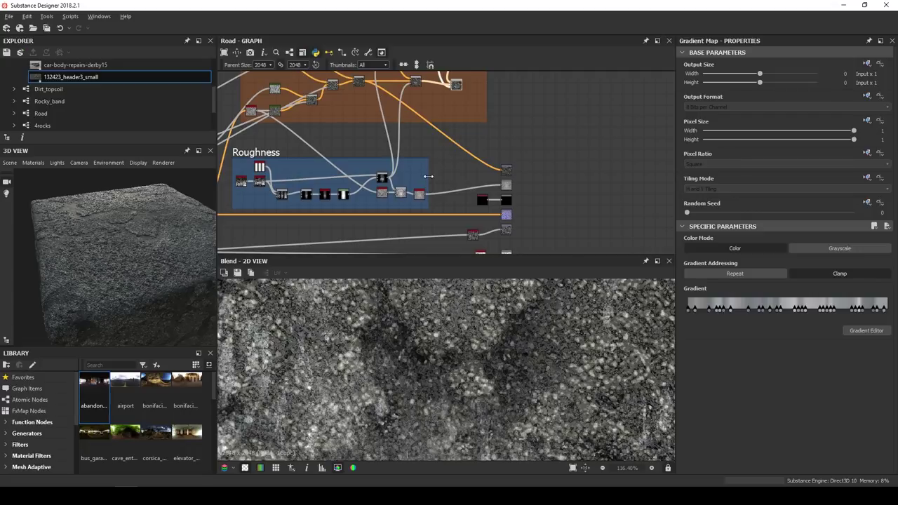
pyautogui.moveTo(431, 173); pyautogui.dragTo(475, 175)
pyautogui.press('space')
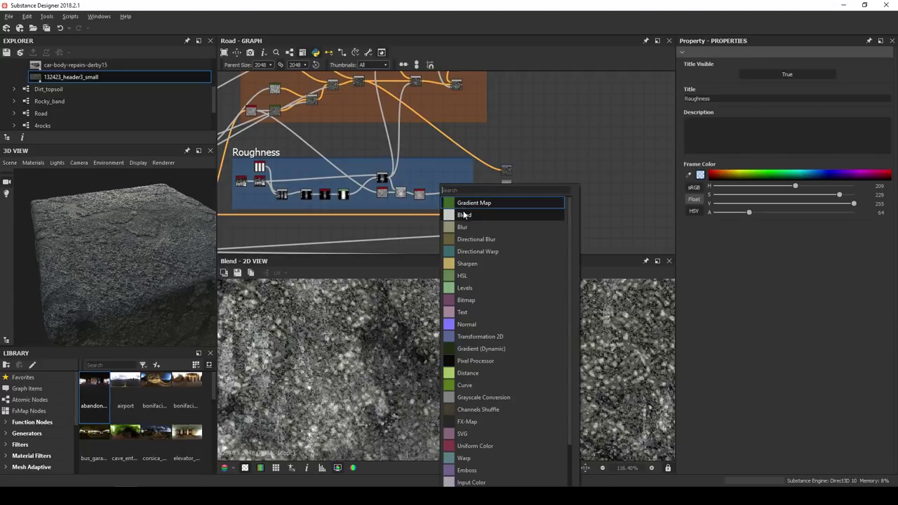
pyautogui.click(464, 215)
pyautogui.scroll(4, 457, 182)
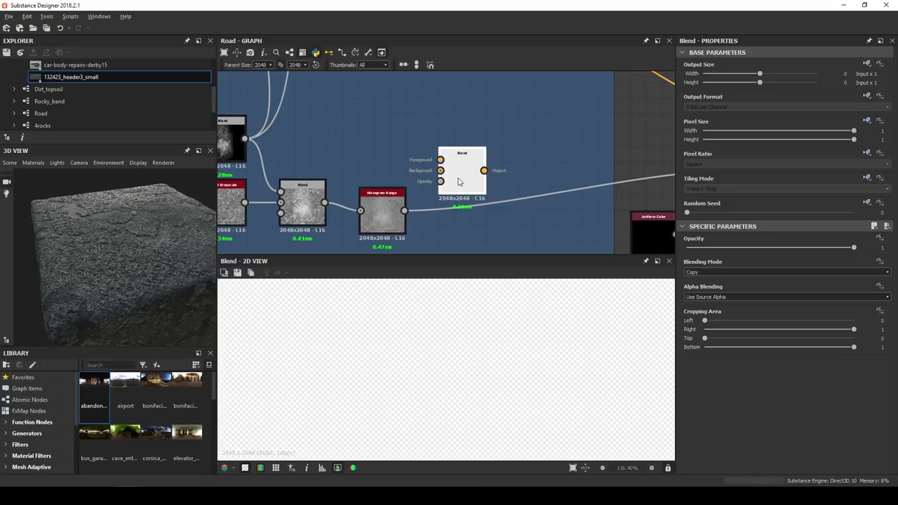
pyautogui.moveTo(458, 182); pyautogui.dragTo(473, 174)
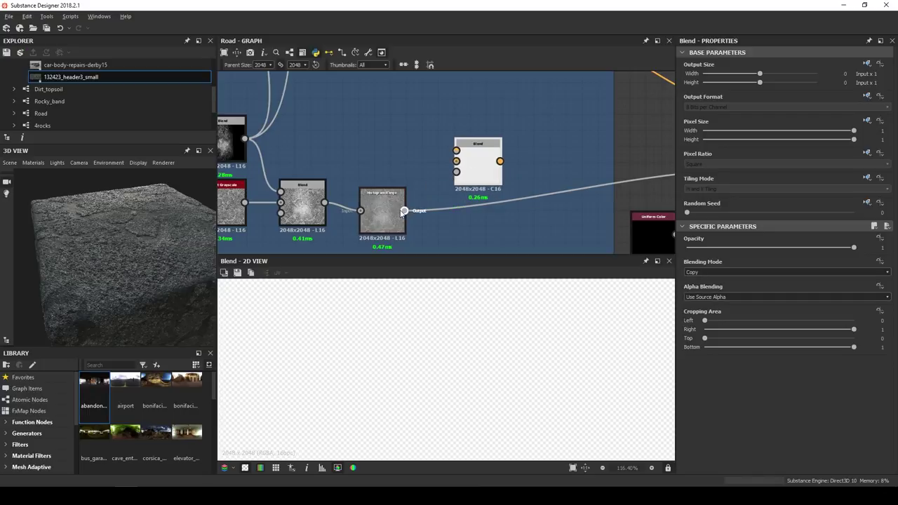
# Make room before the Histogram Range, connect the preceding Blend to the new Blend's background, and route the color Add Blend to the base color output
pyautogui.moveTo(392, 214); pyautogui.dragTo(583, 207)
pyautogui.moveTo(470, 166); pyautogui.dragTo(454, 175)
pyautogui.moveTo(324, 203); pyautogui.dragTo(447, 176)
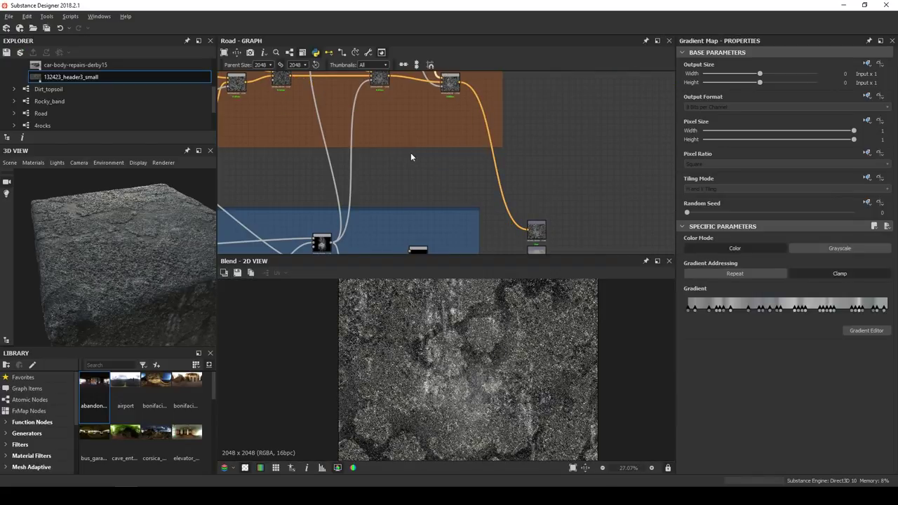
pyautogui.moveTo(133, 235); pyautogui.dragTo(183, 244)
# Set the new roughness Blend's blending mode to Max (Lighten)
pyautogui.scroll(-1, 406, 183)
pyautogui.moveTo(406, 184); pyautogui.dragTo(407, 120, button='middle')
pyautogui.scroll(3, 419, 180)
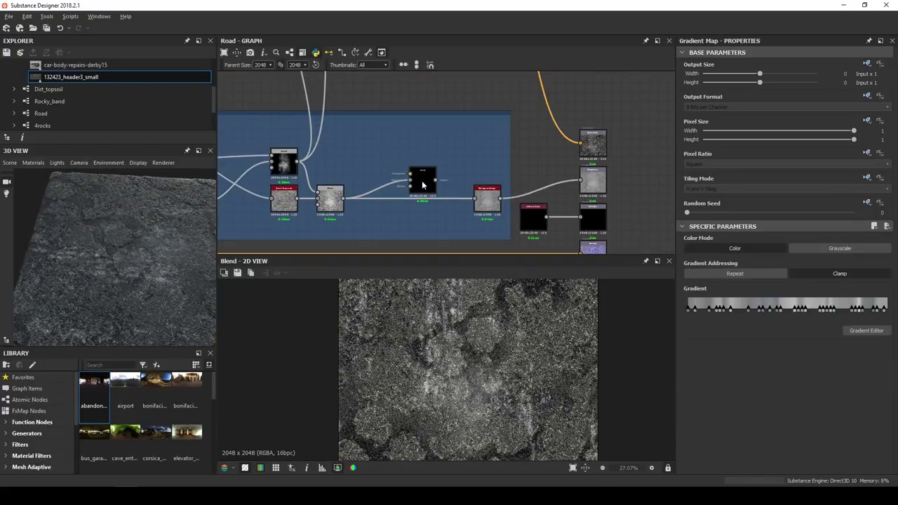
pyautogui.doubleClick(436, 180)
pyautogui.click(741, 272)
pyautogui.click(736, 292)
# Connect the Color frame's Safe Transform output to the foreground of the roughness Lighten Blend
pyautogui.scroll(-3, 432, 146)
pyautogui.moveTo(433, 146); pyautogui.dragTo(458, 264, button='middle')
pyautogui.scroll(5, 431, 95)
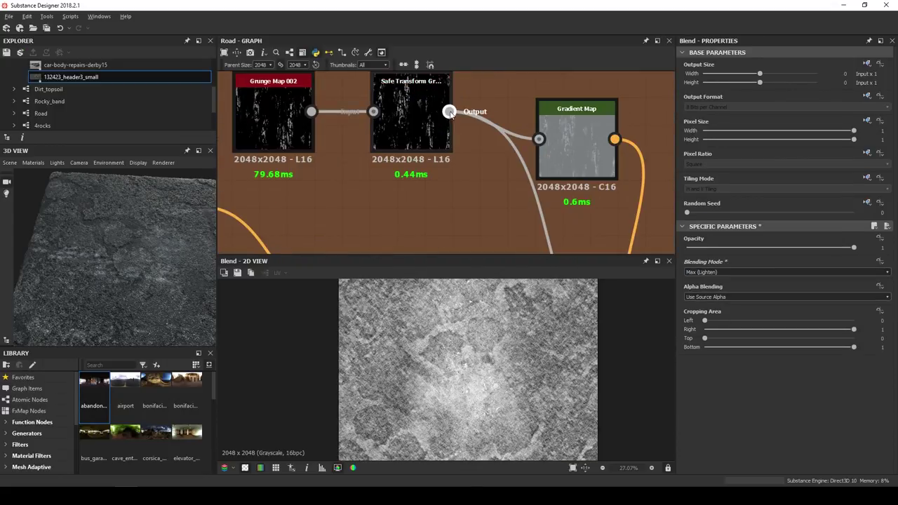
pyautogui.click(450, 110)
pyautogui.scroll(-4, 458, 143)
pyautogui.moveTo(486, 204); pyautogui.dragTo(464, 116, button='middle')
pyautogui.moveTo(464, 116); pyautogui.dragTo(469, 198)
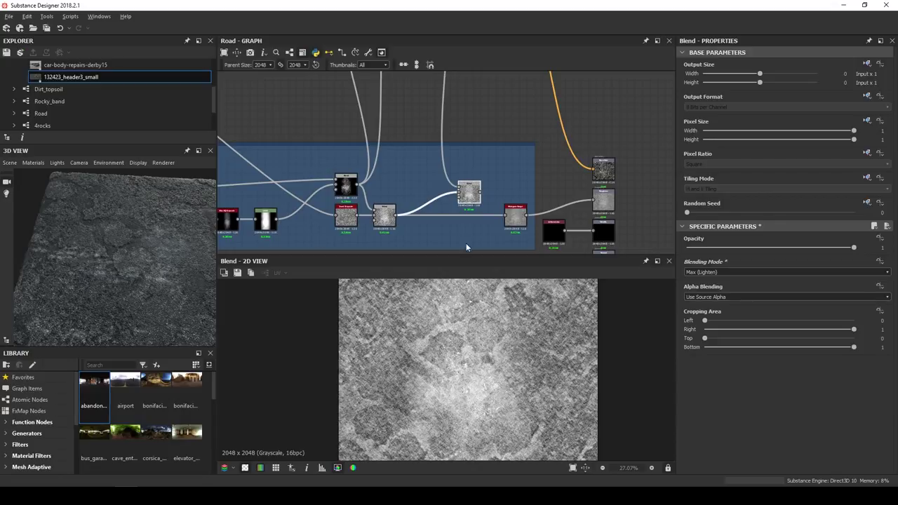
# Connect the Lighten Blend to the roughness Histogram Range and inspect the blended result
pyautogui.scroll(2, 505, 325)
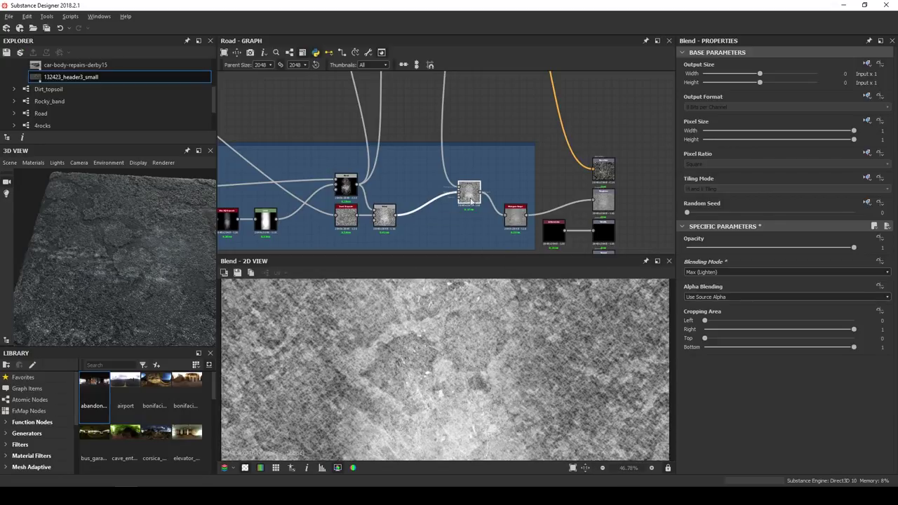
pyautogui.moveTo(480, 196); pyautogui.dragTo(479, 218)
pyautogui.scroll(-1, 470, 214)
pyautogui.scroll(-5, 425, 207)
pyautogui.scroll(5, 466, 348)
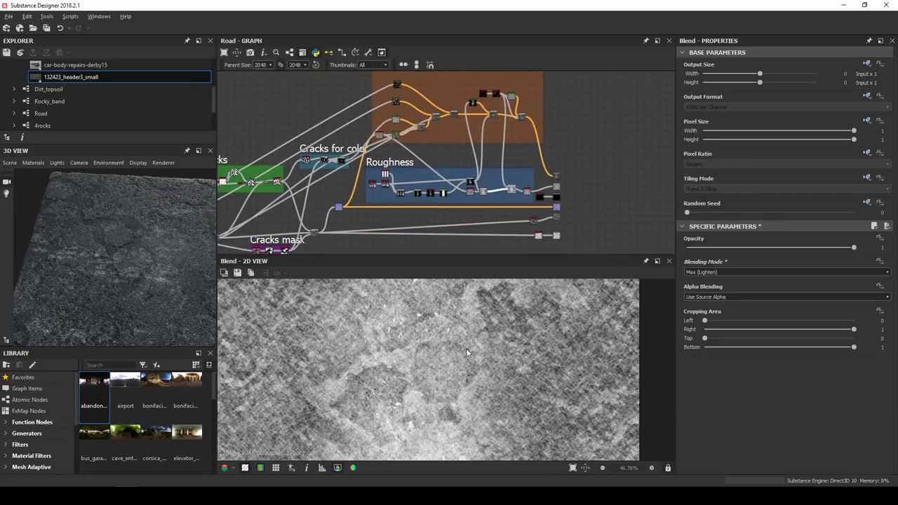
pyautogui.scroll(-3, 451, 344)
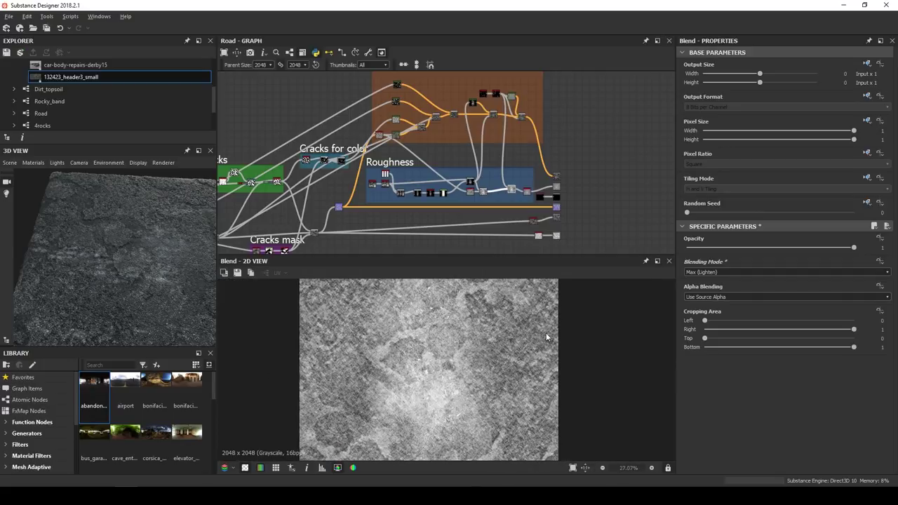
# Frame the Blend node that feeds the Normal node and title the frame "Big and smaller cracks blending"
pyautogui.scroll(1, 491, 355)
pyautogui.moveTo(473, 166); pyautogui.dragTo(540, 154, button='middle')
pyautogui.scroll(5, 368, 219)
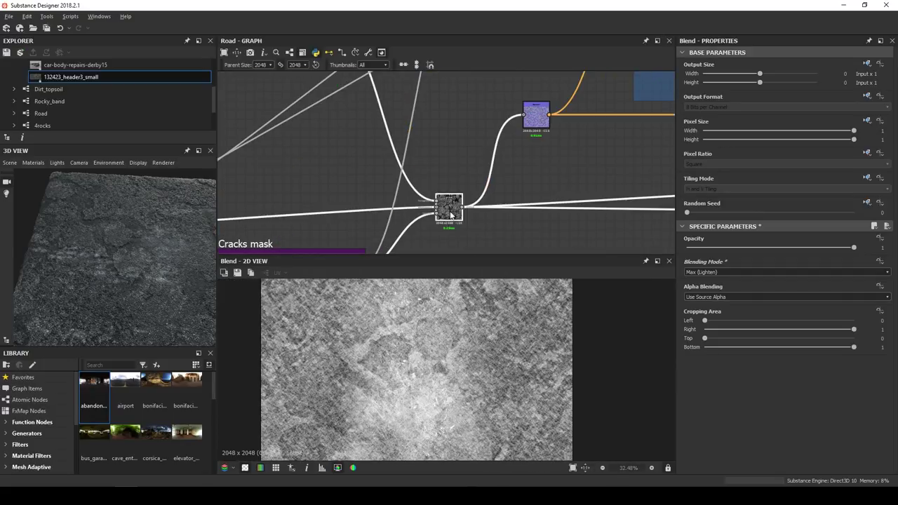
pyautogui.rightClick(446, 205)
pyautogui.click(481, 259)
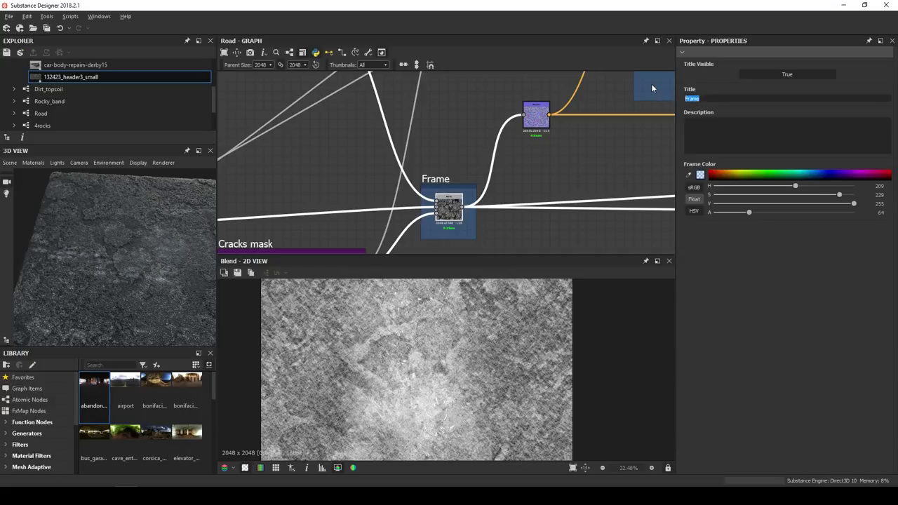
pyautogui.write('Big and smaller cracks blending')
# Widen the "Big and smaller cracks blending" frame and add a second Blend node inside it
pyautogui.moveTo(529, 204); pyautogui.dragTo(434, 182, button='middle')
pyautogui.moveTo(381, 202); pyautogui.dragTo(572, 202)
pyautogui.press('space')
pyautogui.click(437, 223)
pyautogui.moveTo(429, 199); pyautogui.dragTo(476, 199)
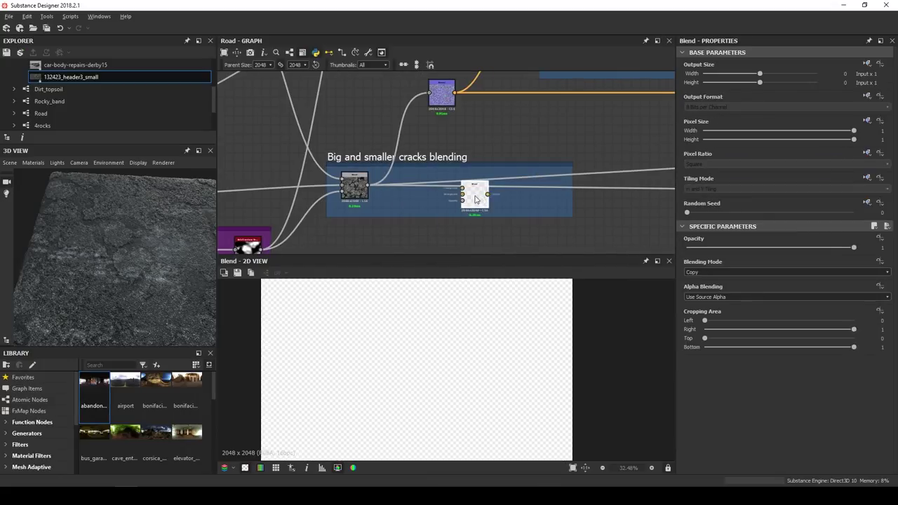
# Set the second cracks Blend to Min (Darken) with an opacity of 0.8
pyautogui.click(711, 271)
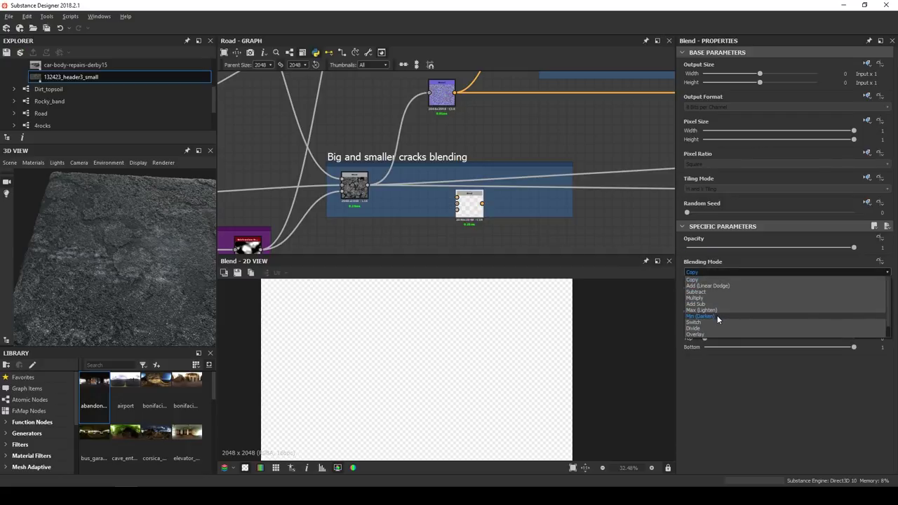
pyautogui.click(717, 316)
pyautogui.click(888, 247)
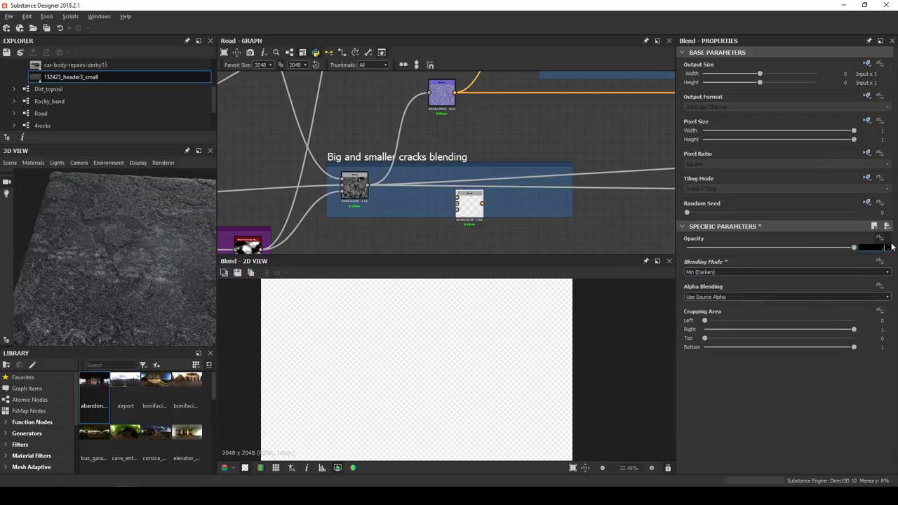
pyautogui.write('0.8')
pyautogui.press('Return')
pyautogui.scroll(4, 421, 194)
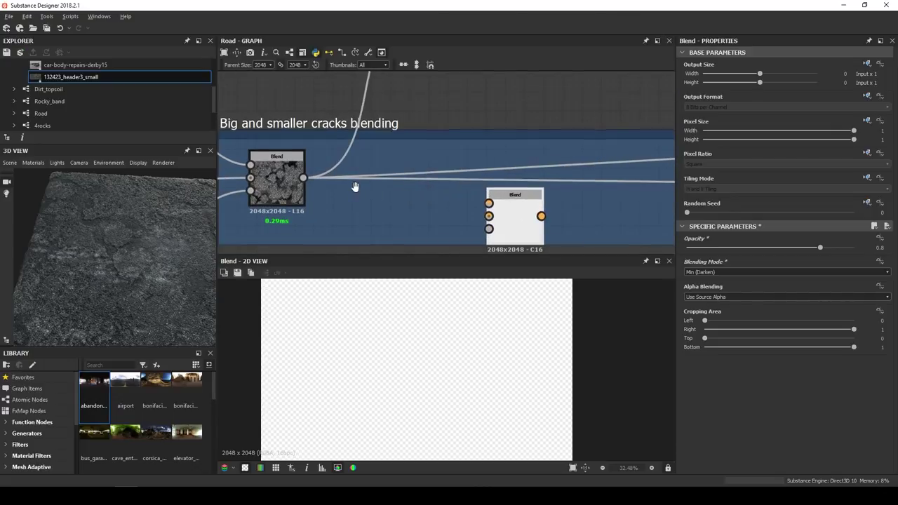
# Add a Safe Transform Grayscale node to the cracks blending frame and feed it from the last crack node in the green frame
pyautogui.moveTo(492, 188); pyautogui.dragTo(436, 144)
pyautogui.write('safe')
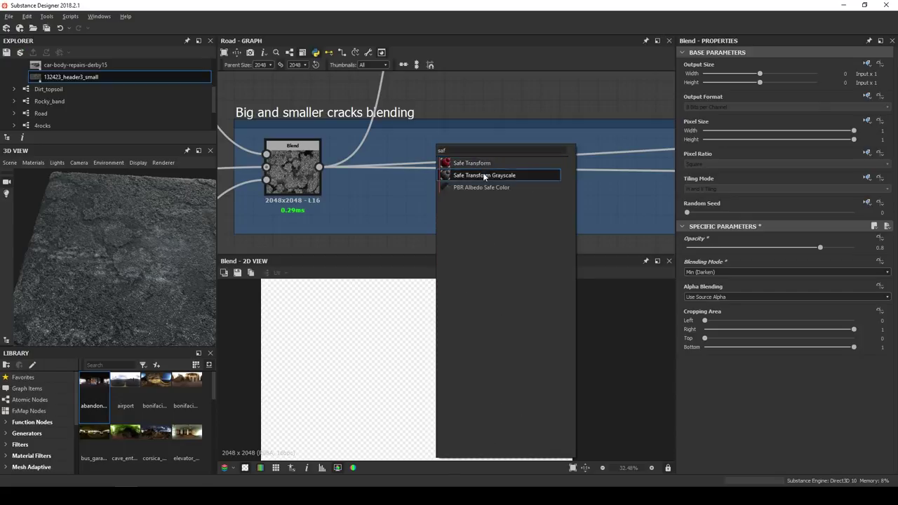
pyautogui.click(483, 175)
pyautogui.scroll(-5, 451, 146)
pyautogui.moveTo(385, 79); pyautogui.dragTo(414, 144, button='middle')
pyautogui.moveTo(348, 91)
pyautogui.mouseDown(button='middle')
pyautogui.moveTo(376, 154)
pyautogui.moveTo(357, 143)
pyautogui.moveTo(361, 186)
pyautogui.mouseUp(button='middle')
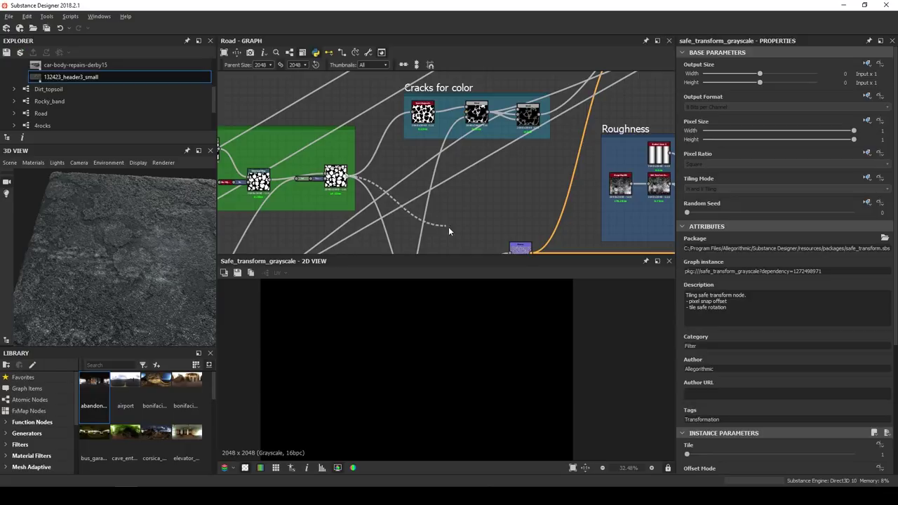
pyautogui.moveTo(449, 231); pyautogui.dragTo(458, 205)
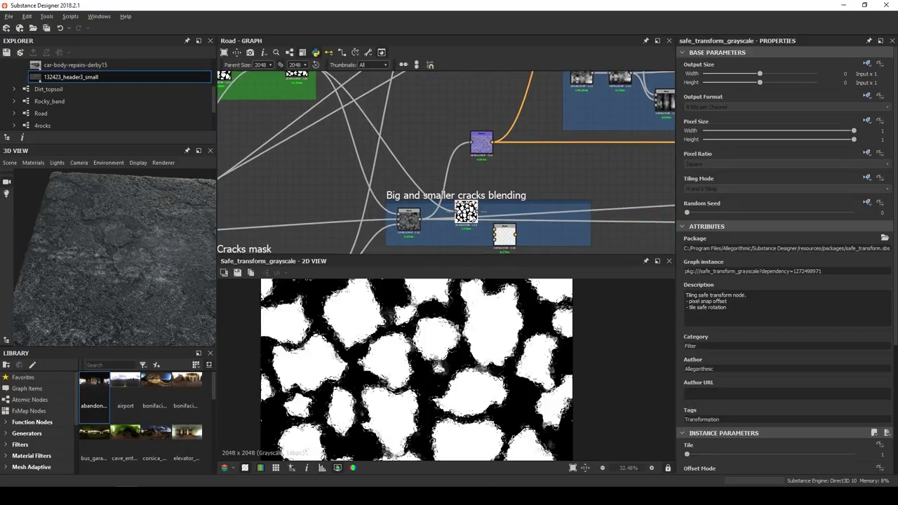
# Set the Safe Transform Grayscale tiling to 3, and connect the first Blend to the second Blend's background and the transform to its foreground
pyautogui.scroll(3, 467, 233)
pyautogui.moveTo(490, 243); pyautogui.dragTo(514, 226)
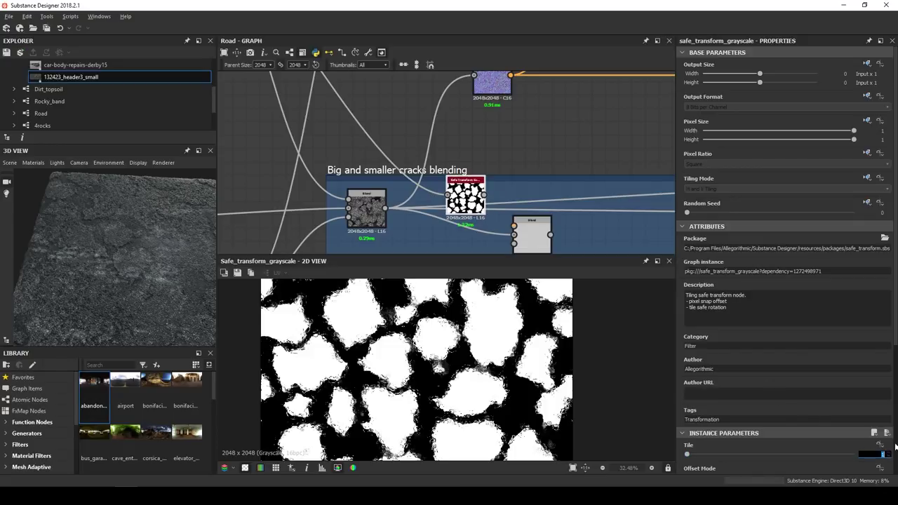
pyautogui.write('3')
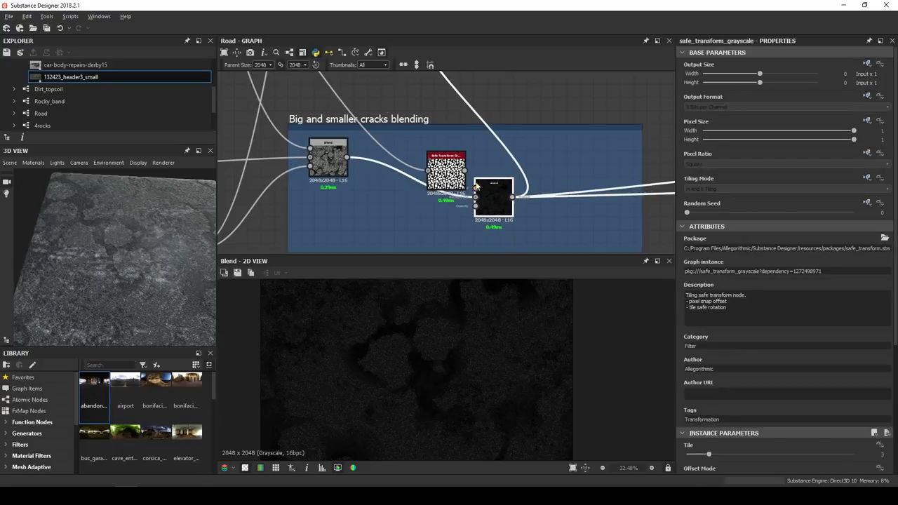
pyautogui.moveTo(479, 187); pyautogui.dragTo(476, 188)
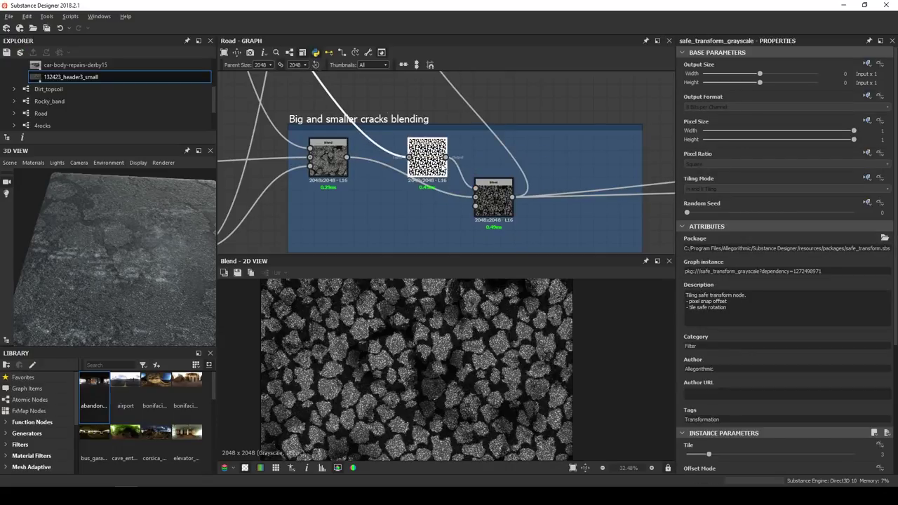
# Offset the Safe Transform Grayscale by X 0.33 and Y 0.22 with a 130-degree rotation, and inspect the second Blend's result
pyautogui.doubleClick(438, 166)
pyautogui.scroll(-3, 789, 386)
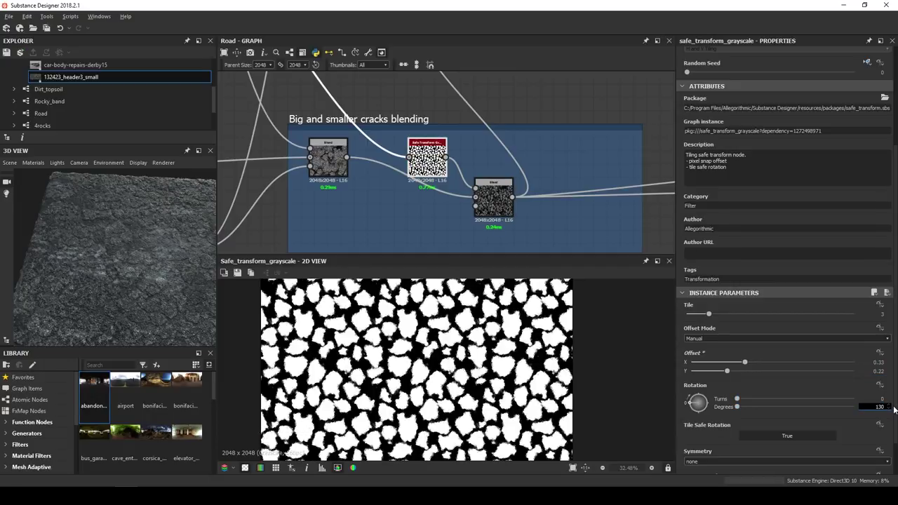
pyautogui.doubleClick(493, 203)
pyautogui.moveTo(160, 241); pyautogui.dragTo(162, 264)
pyautogui.scroll(-2, 453, 177)
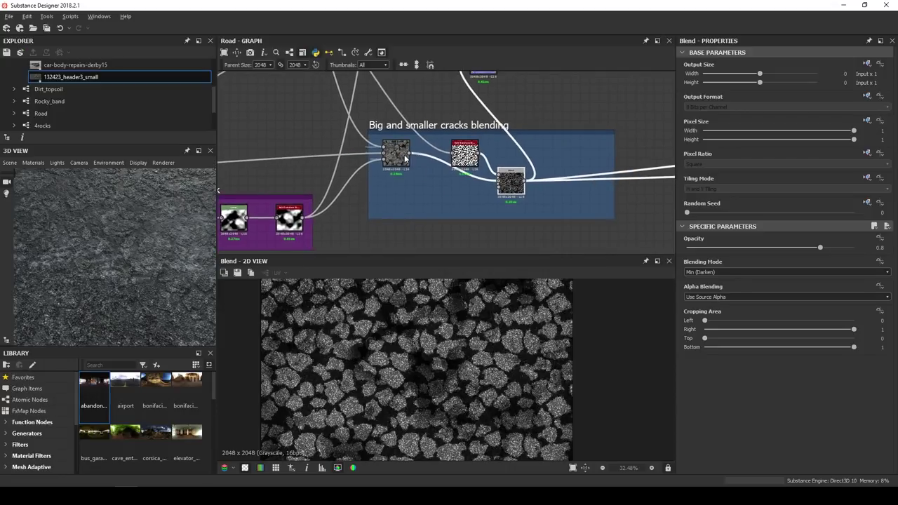
# Add an Invert Grayscale node to the cracks blending frame and feed it from the cracks mask's Safe Transform node
pyautogui.moveTo(405, 159); pyautogui.dragTo(400, 172)
pyautogui.moveTo(375, 204); pyautogui.dragTo(430, 180, button='middle')
pyautogui.scroll(1, 359, 203)
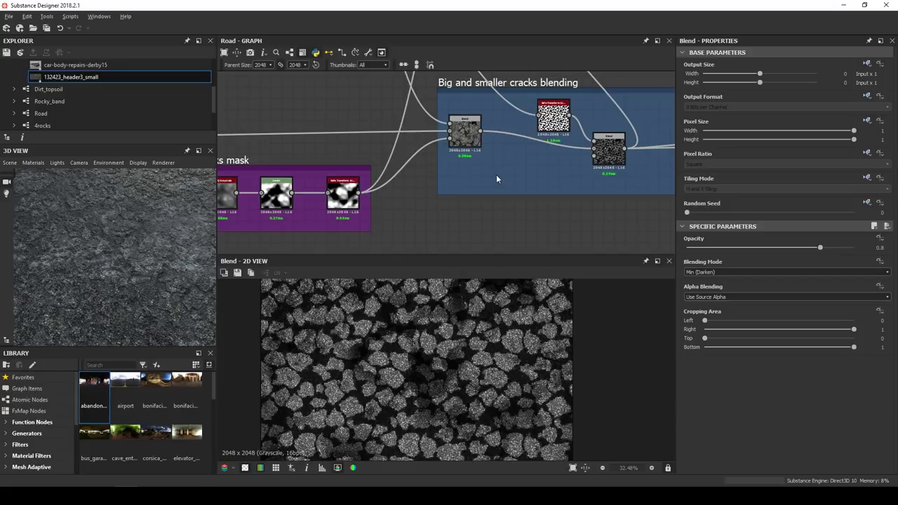
pyautogui.press('space')
pyautogui.write('in')
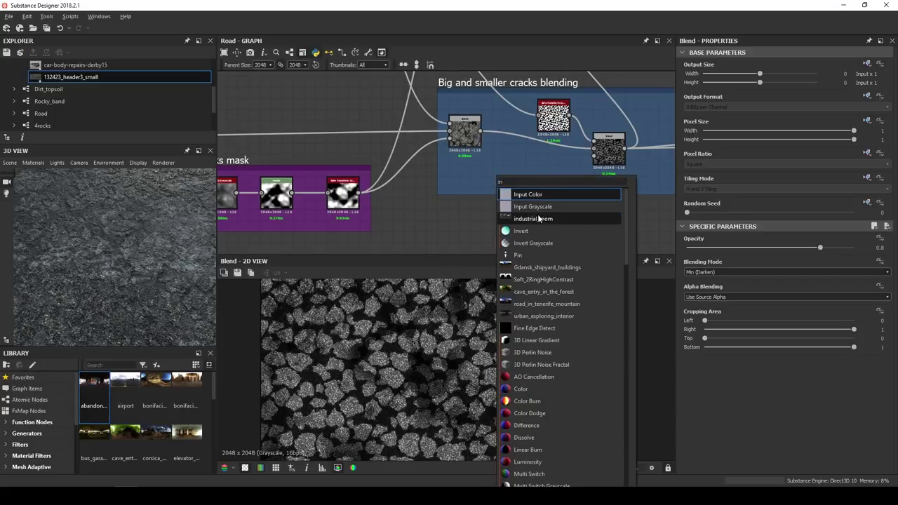
pyautogui.click(539, 244)
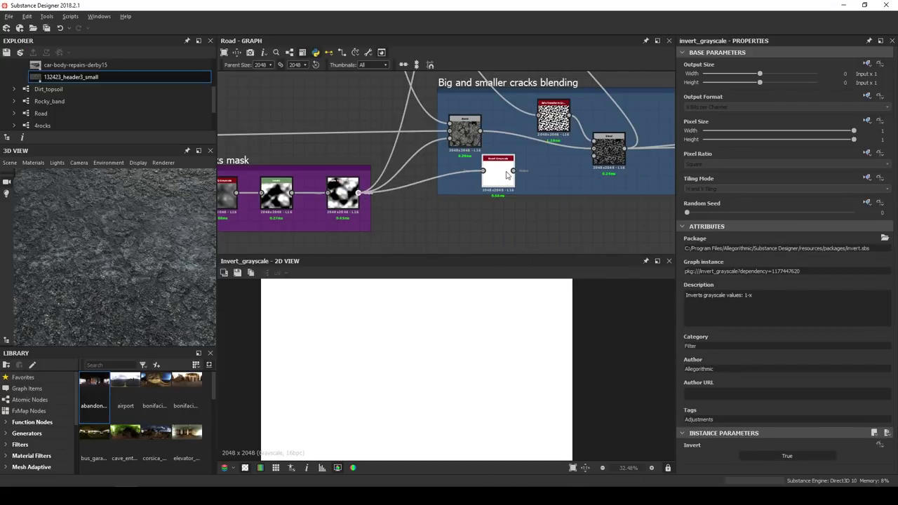
pyautogui.moveTo(508, 176); pyautogui.dragTo(518, 178)
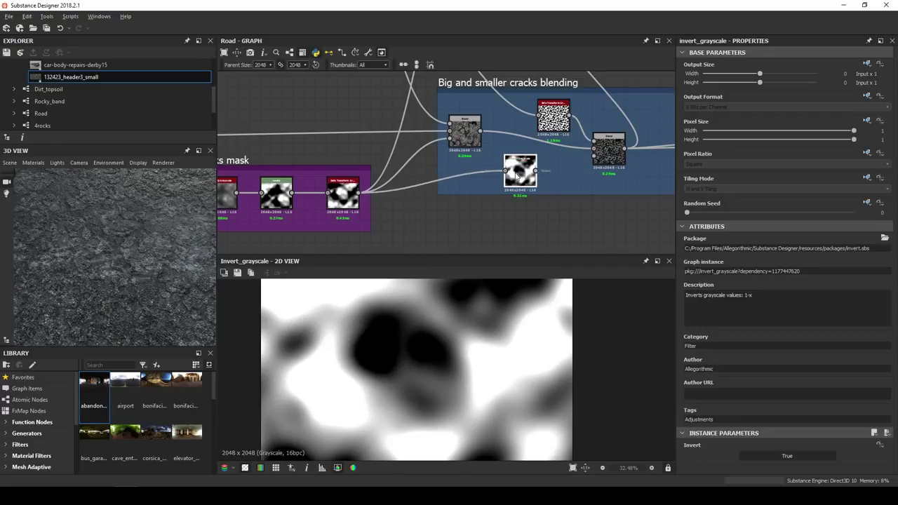
# Connect the inverted mask to the second cracks Blend's opacity and inspect the crack distribution on the road
pyautogui.doubleClick(615, 157)
pyautogui.scroll(-2, 468, 375)
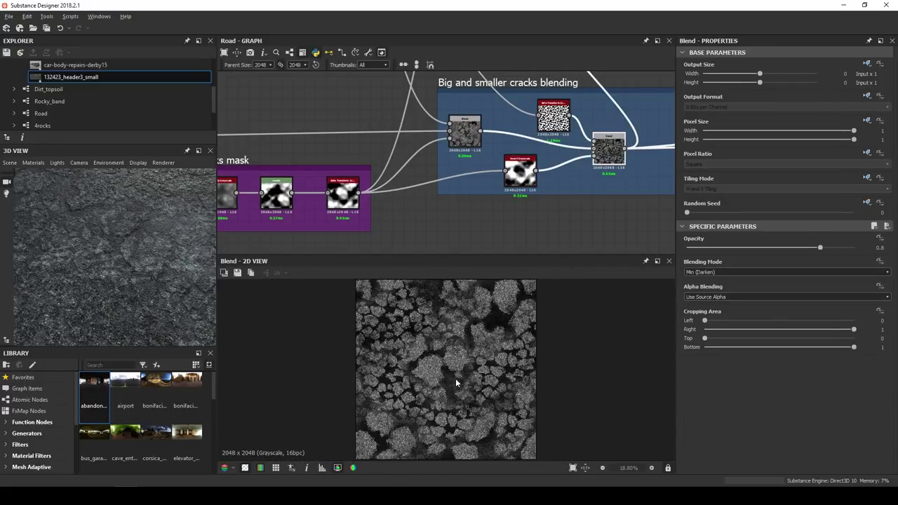
pyautogui.scroll(1, 456, 383)
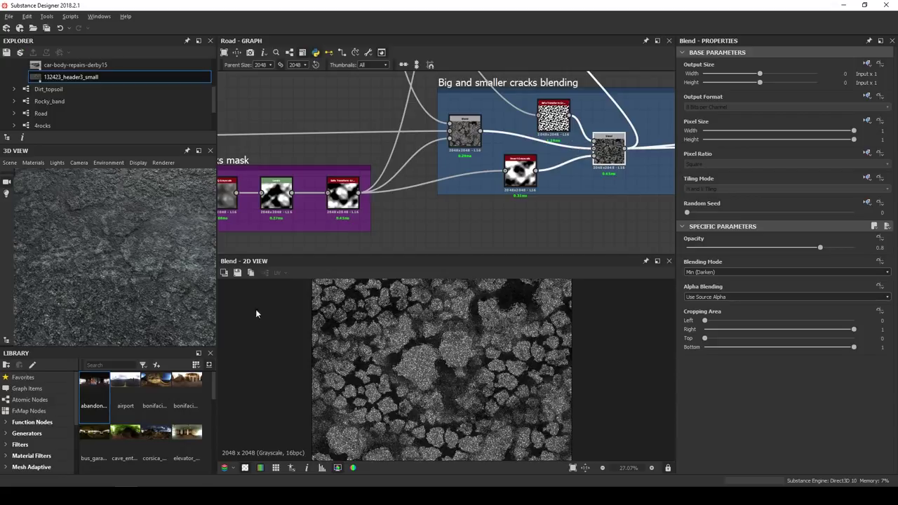
pyautogui.moveTo(142, 267); pyautogui.dragTo(166, 261)
pyautogui.scroll(4, 175, 259)
# Set the scale of the BnW Spots 2 noise in the Noises frame to 1 and check the road surface
pyautogui.scroll(-6, 539, 133)
pyautogui.moveTo(483, 104); pyautogui.dragTo(563, 184, button='middle')
pyautogui.moveTo(350, 163); pyautogui.dragTo(580, 145, button='middle')
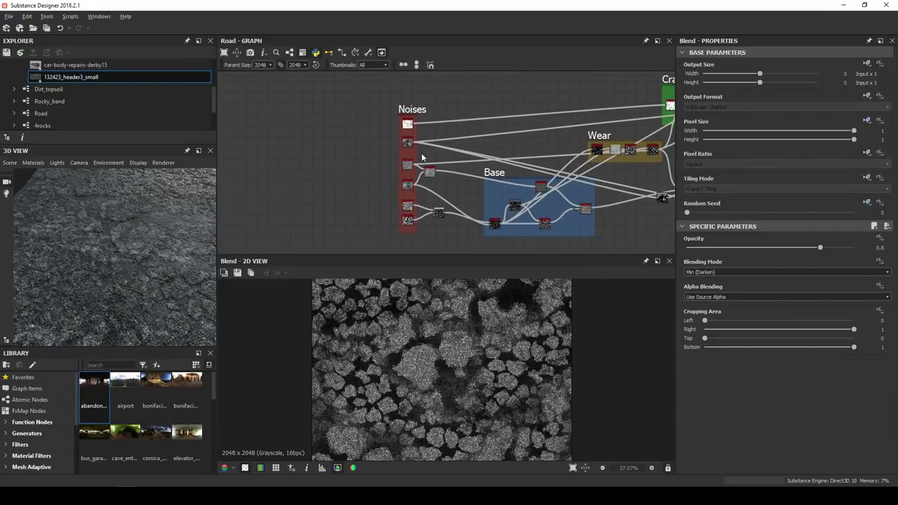
pyautogui.scroll(10, 424, 146)
pyautogui.moveTo(383, 159); pyautogui.dragTo(430, 81, button='middle')
pyautogui.scroll(1, 391, 216)
pyautogui.click(393, 219)
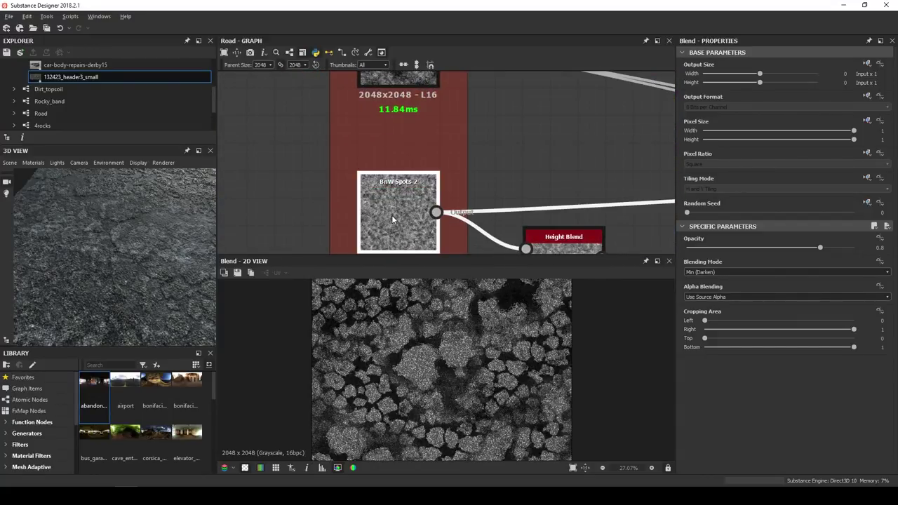
pyautogui.doubleClick(393, 220)
pyautogui.moveTo(427, 195); pyautogui.dragTo(442, 108, button='middle')
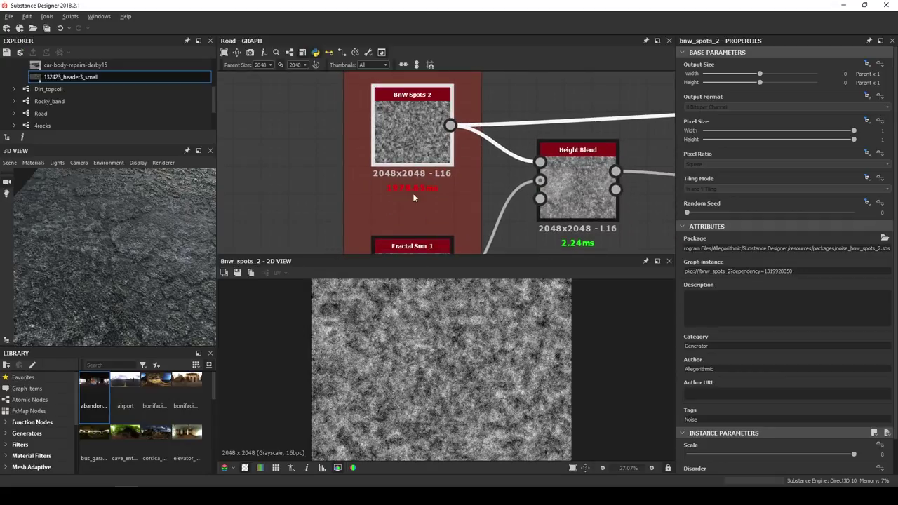
pyautogui.moveTo(690, 456); pyautogui.dragTo(686, 456)
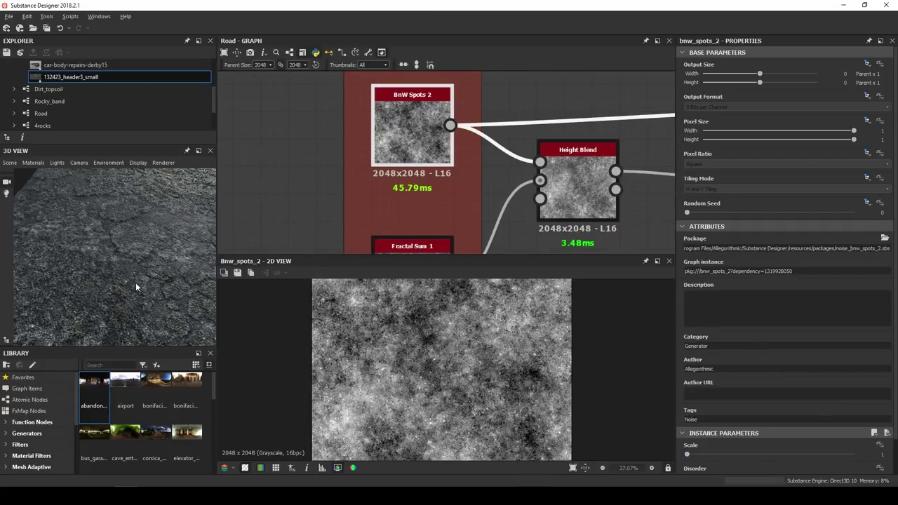
pyautogui.moveTo(151, 277)
pyautogui.mouseDown()
pyautogui.moveTo(131, 266)
pyautogui.moveTo(143, 280)
pyautogui.moveTo(171, 278)
pyautogui.moveTo(122, 271)
pyautogui.moveTo(170, 260)
pyautogui.moveTo(98, 265)
pyautogui.moveTo(144, 278)
pyautogui.mouseUp()
pyautogui.scroll(-1, 757, 460)
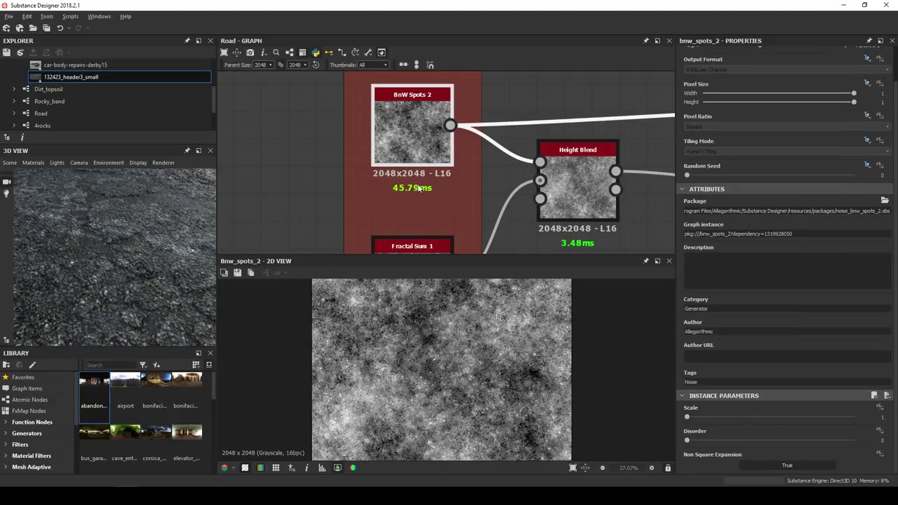
pyautogui.scroll(-3, 417, 188)
pyautogui.moveTo(96, 208); pyautogui.dragTo(87, 232)
# Examine the blended height output of the last Height Blend in the Base frame up close
pyautogui.scroll(-6, 514, 137)
pyautogui.moveTo(535, 145); pyautogui.dragTo(401, 79, button='middle')
pyautogui.moveTo(643, 177); pyautogui.dragTo(571, 197, button='middle')
pyautogui.scroll(3, 503, 168)
pyautogui.scroll(3, 449, 157)
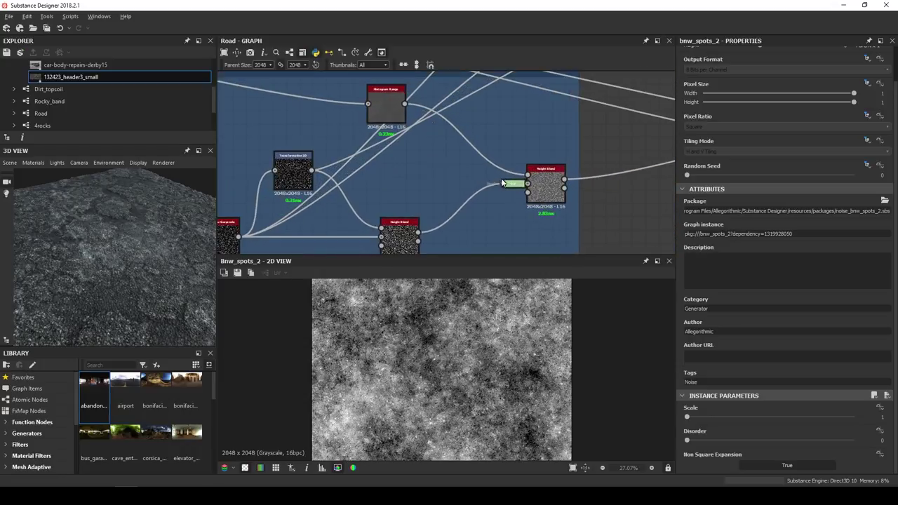
pyautogui.doubleClick(558, 171)
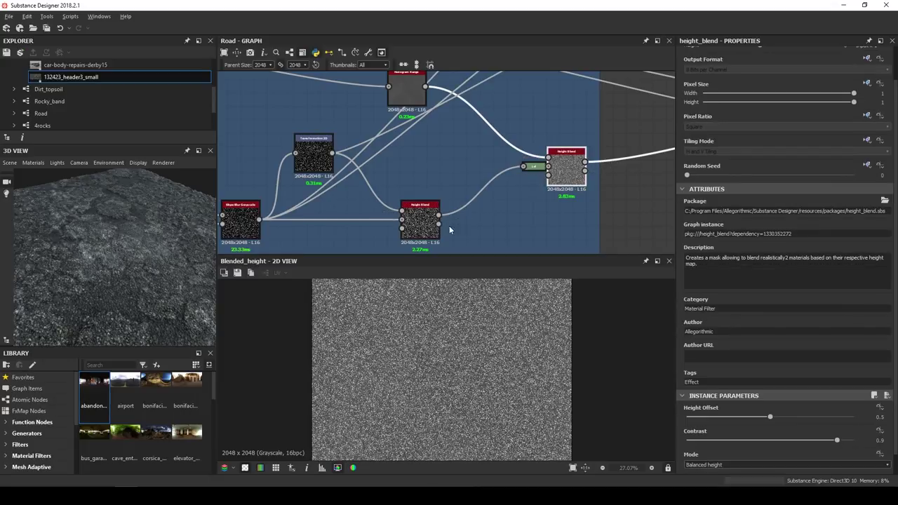
pyautogui.scroll(8, 474, 377)
pyautogui.moveTo(534, 217); pyautogui.dragTo(457, 194, button='middle')
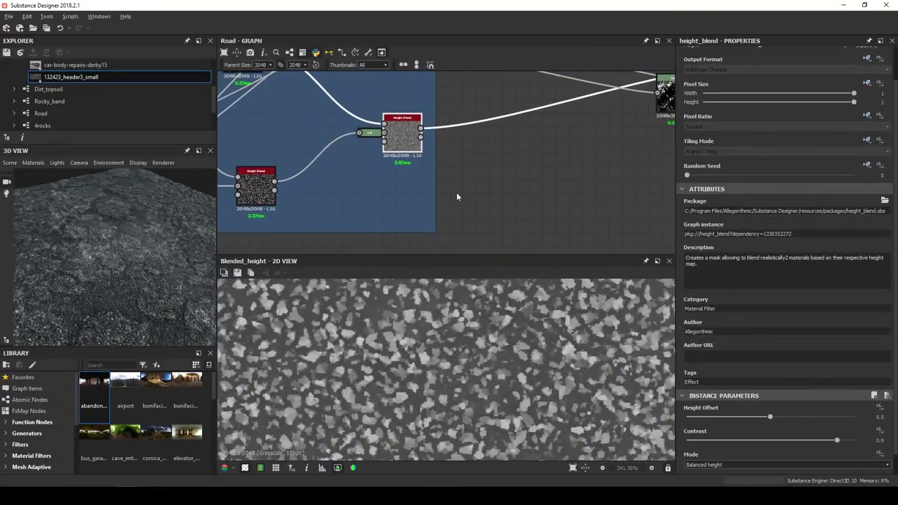
# Widen the Base frame and add a Sharpen node fed by the last Height Blend's blended height
pyautogui.moveTo(434, 194); pyautogui.dragTo(630, 210)
pyautogui.press('space')
pyautogui.write('sha')
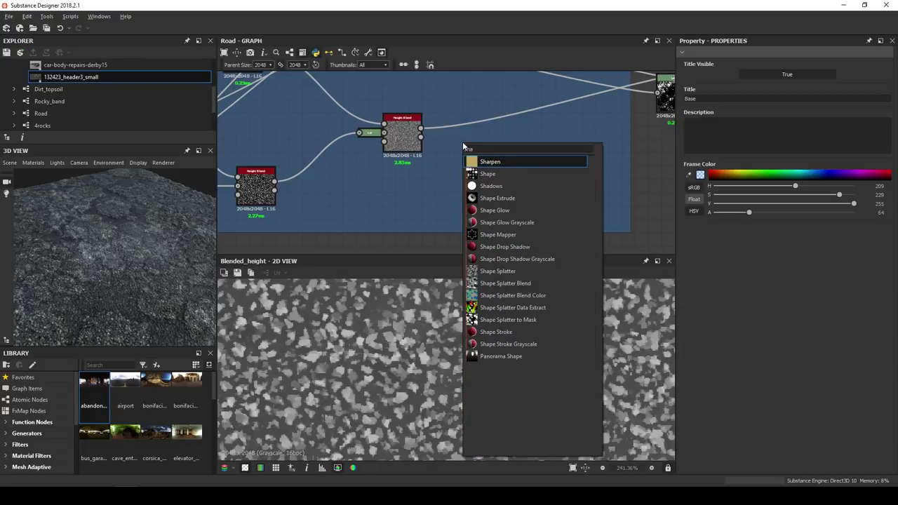
pyautogui.press('Return')
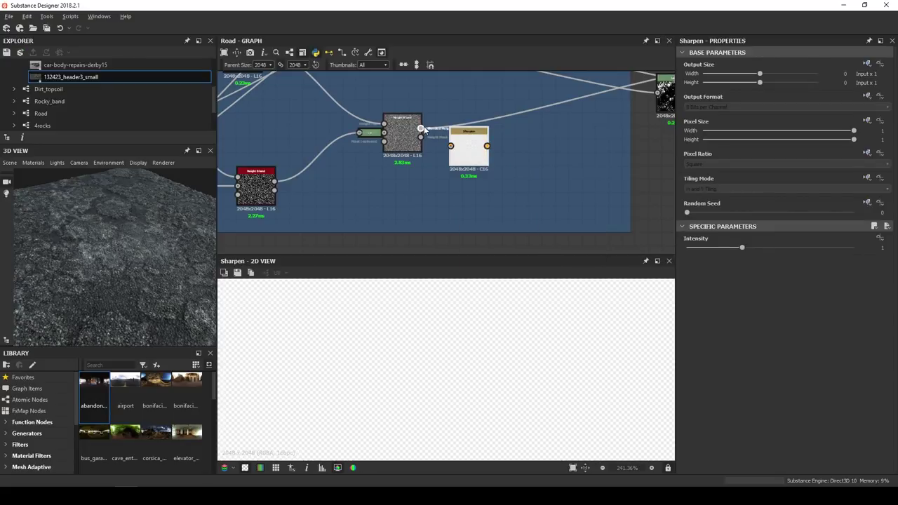
pyautogui.moveTo(453, 147); pyautogui.dragTo(451, 146)
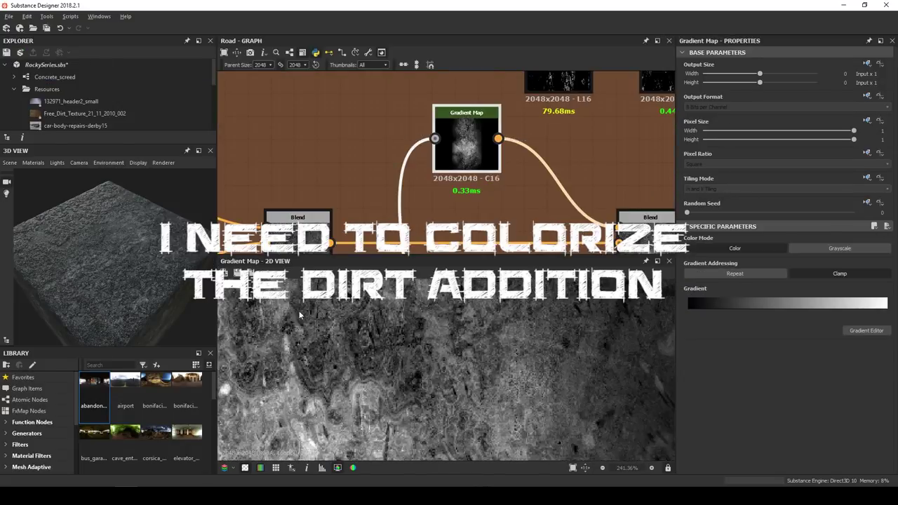
# Colorize the dirt Gradient Map by sampling a gradient across the brown rock in the 132423_header3_small photo
pyautogui.scroll(-1, 77, 115)
pyautogui.click(61, 67)
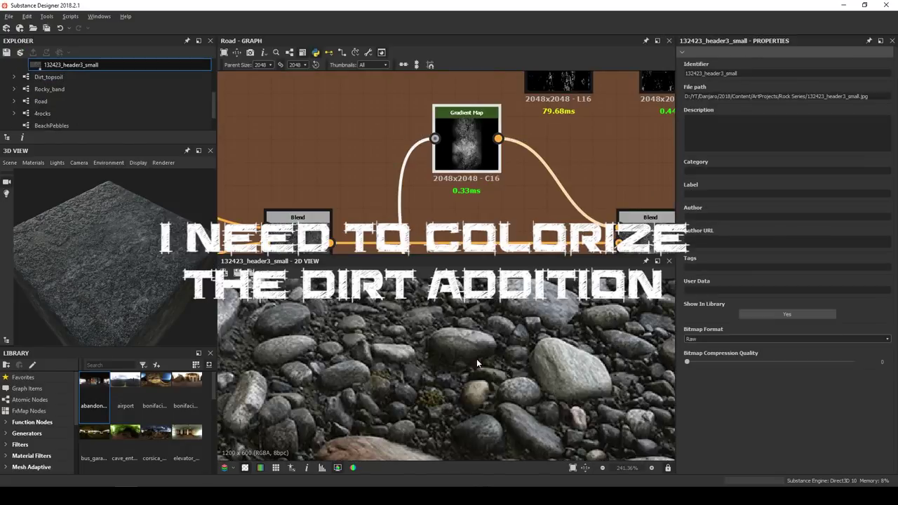
pyautogui.click(467, 118)
pyautogui.click(867, 330)
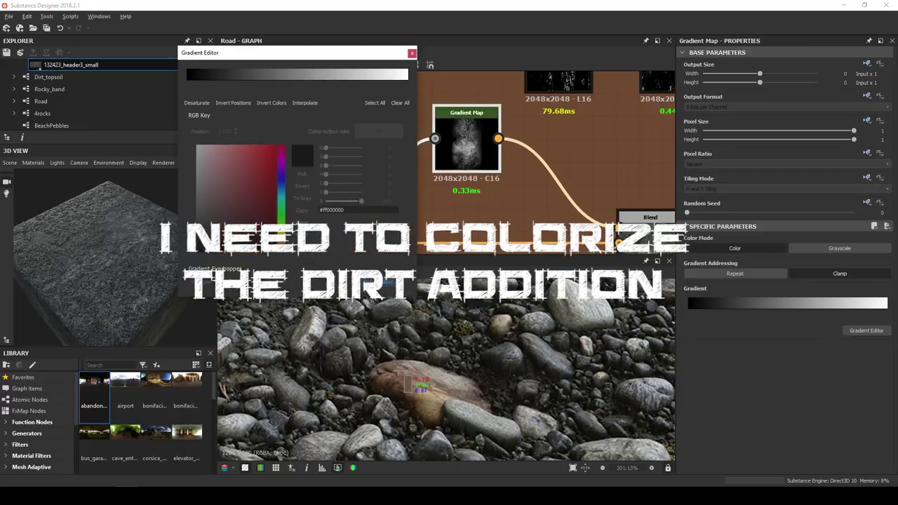
pyautogui.moveTo(400, 375); pyautogui.dragTo(456, 413)
pyautogui.click(412, 54)
pyautogui.doubleClick(465, 137)
# Set the Blend that follows the dirt Blend to Add (Linear Dodge) with an opacity of 0.5
pyautogui.scroll(-2, 486, 352)
pyautogui.moveTo(649, 248); pyautogui.dragTo(476, 213, button='middle')
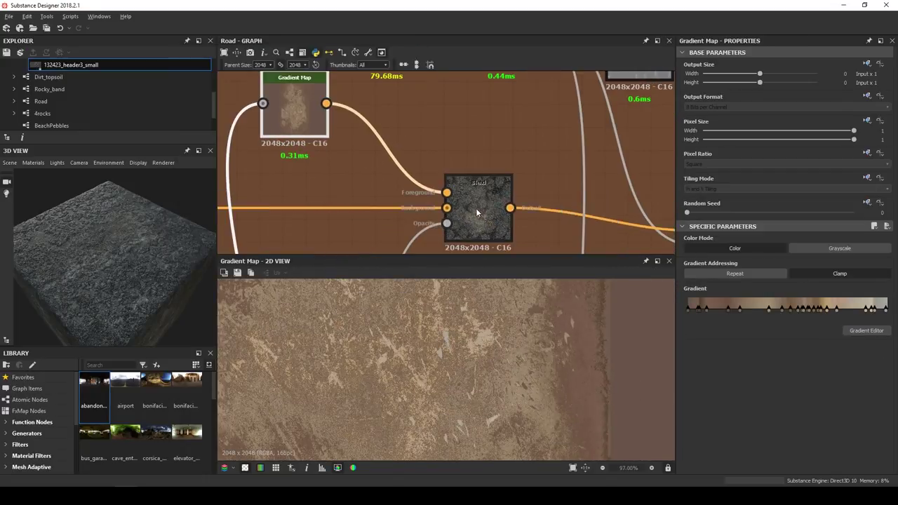
pyautogui.doubleClick(478, 213)
pyautogui.scroll(-7, 475, 369)
pyautogui.scroll(2, 461, 365)
pyautogui.scroll(-2, 460, 365)
pyautogui.scroll(-2, 496, 160)
pyautogui.moveTo(651, 216); pyautogui.dragTo(462, 196, button='middle')
pyautogui.click(462, 197)
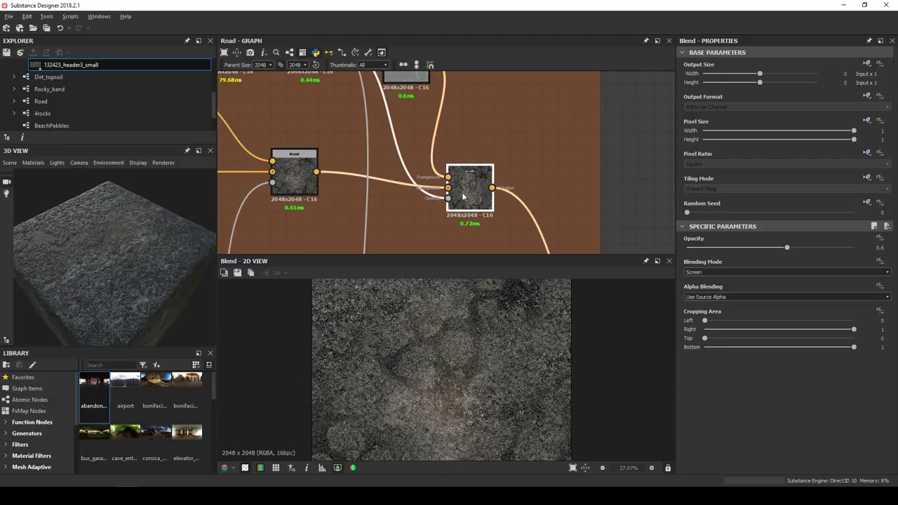
pyautogui.scroll(2, 474, 377)
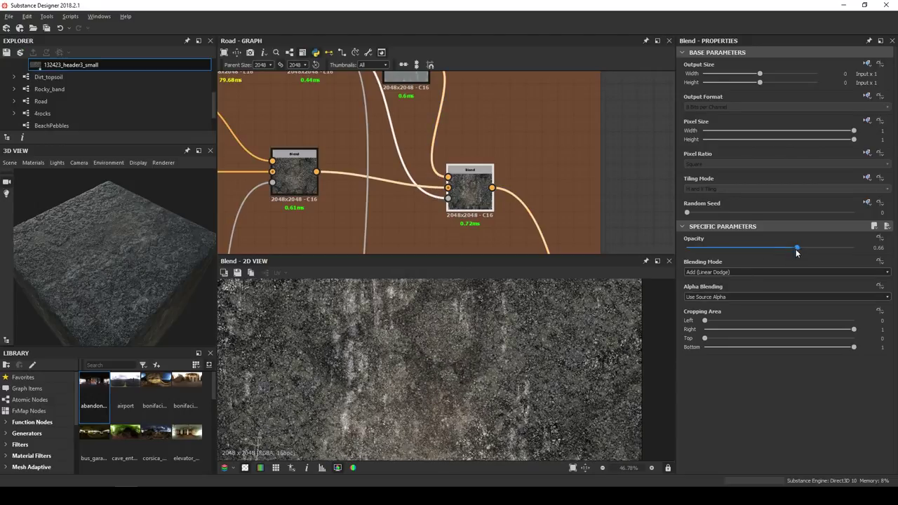
pyautogui.moveTo(796, 249); pyautogui.dragTo(770, 247)
# Set the BnW Spots 1 noise in the Noises frame to a Disorder of 1 and a Roughness of 0.6
pyautogui.scroll(-6, 428, 368)
pyautogui.scroll(-2, 151, 253)
pyautogui.moveTo(147, 251); pyautogui.dragTo(122, 239)
pyautogui.scroll(4, 135, 256)
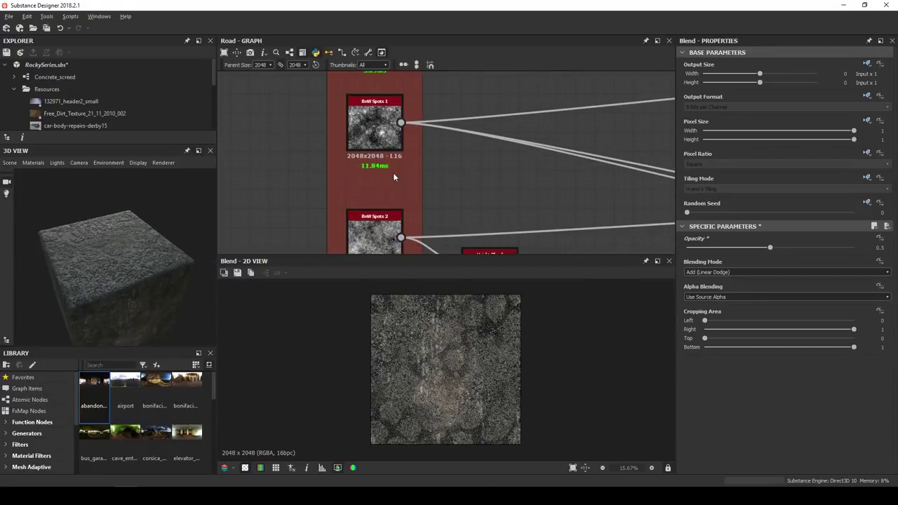
pyautogui.doubleClick(384, 175)
pyautogui.scroll(3, 473, 362)
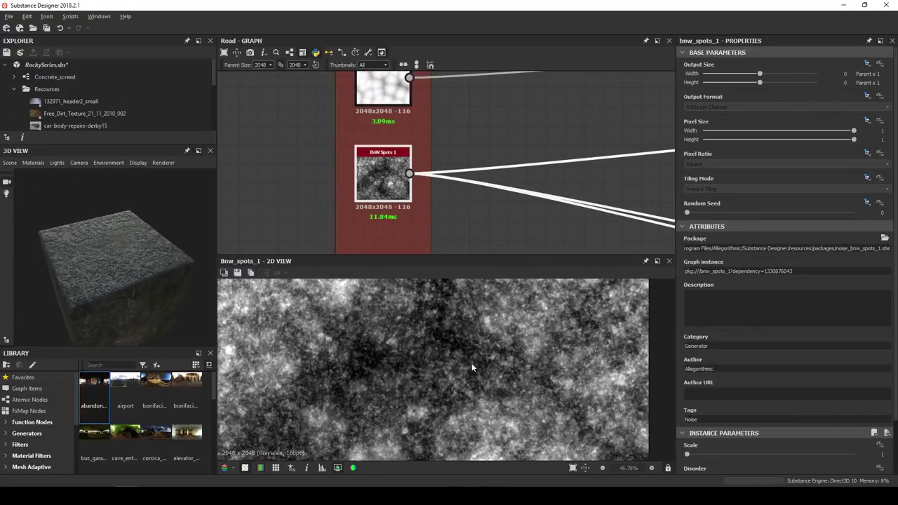
pyautogui.scroll(-3, 449, 379)
pyautogui.scroll(-3, 728, 412)
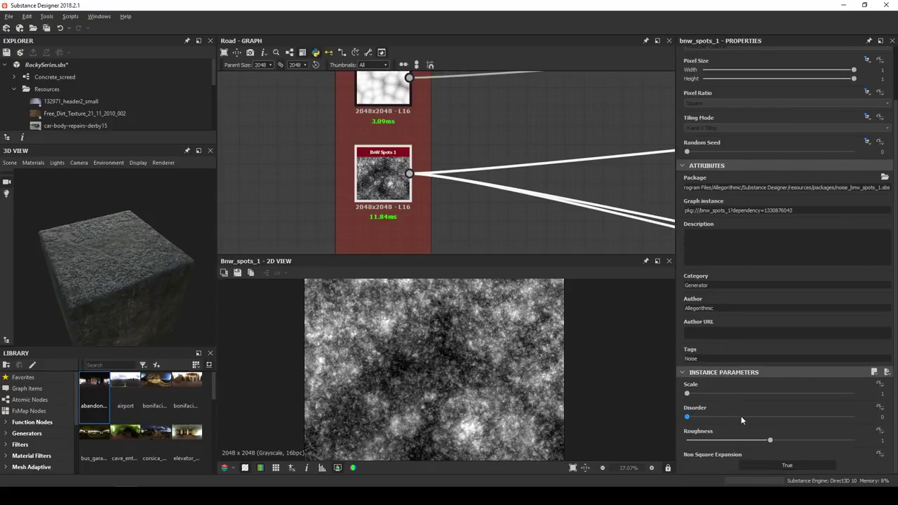
pyautogui.moveTo(688, 417); pyautogui.dragTo(880, 425)
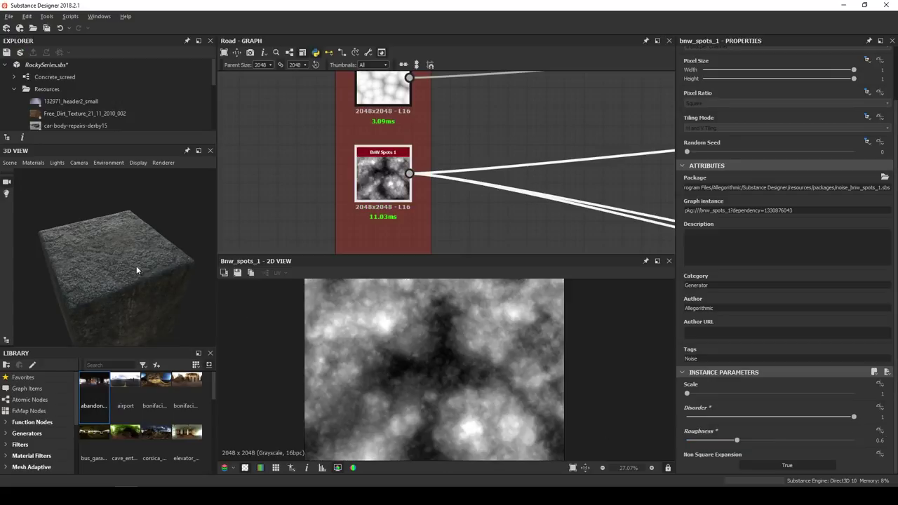
# Inspect the road surface closely and lower the BnW Spots 1 Roughness to 0.42
pyautogui.scroll(3, 136, 266)
pyautogui.moveTo(136, 266)
pyautogui.mouseDown()
pyautogui.moveTo(146, 268)
pyautogui.moveTo(82, 270)
pyautogui.moveTo(74, 252)
pyautogui.moveTo(115, 235)
pyautogui.moveTo(110, 255)
pyautogui.moveTo(120, 271)
pyautogui.moveTo(10, 254)
pyautogui.moveTo(113, 266)
pyautogui.moveTo(144, 252)
pyautogui.moveTo(143, 269)
pyautogui.moveTo(138, 256)
pyautogui.moveTo(133, 268)
pyautogui.mouseUp()
pyautogui.scroll(3, 146, 267)
pyautogui.moveTo(737, 440); pyautogui.dragTo(740, 443)
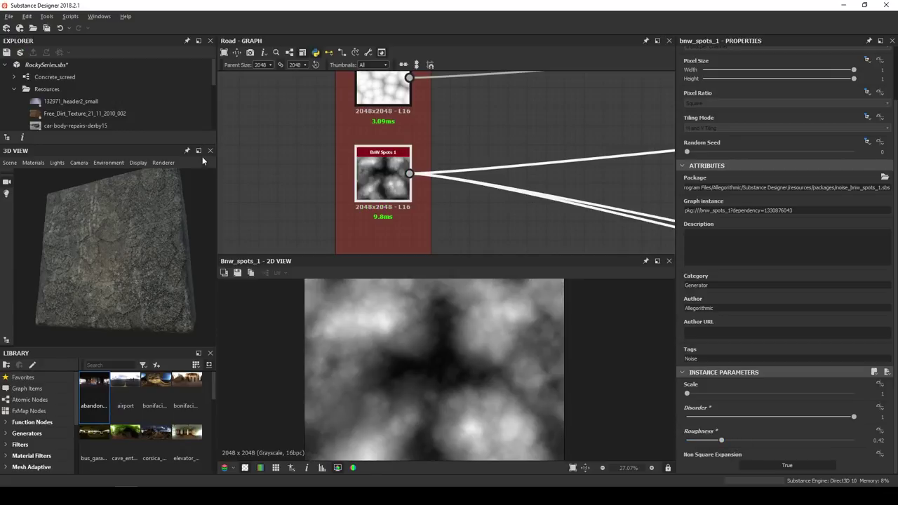
# Raise the BnW Spots 1 Roughness to 0.94 and inspect the road surface from several angles in an enlarged 3D view
pyautogui.moveTo(168, 227); pyautogui.dragTo(237, 250)
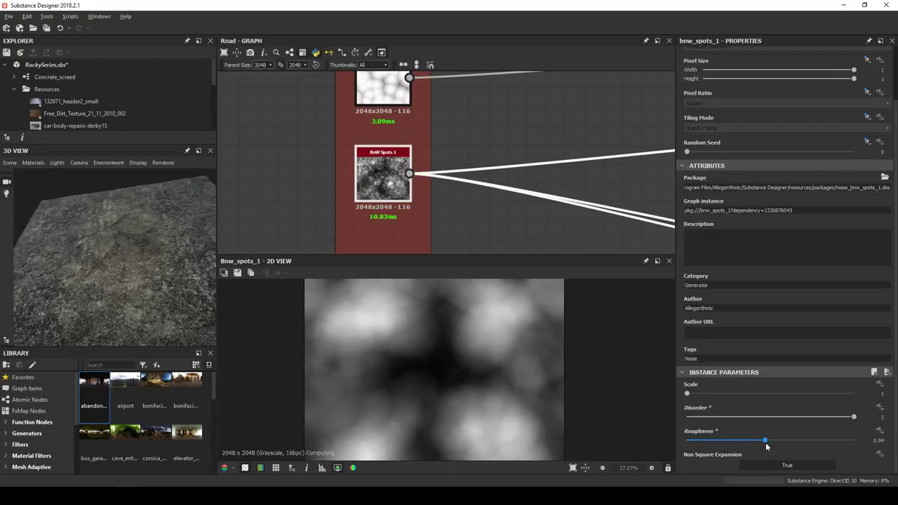
pyautogui.moveTo(178, 254); pyautogui.dragTo(153, 247)
pyautogui.moveTo(152, 246); pyautogui.dragTo(149, 261)
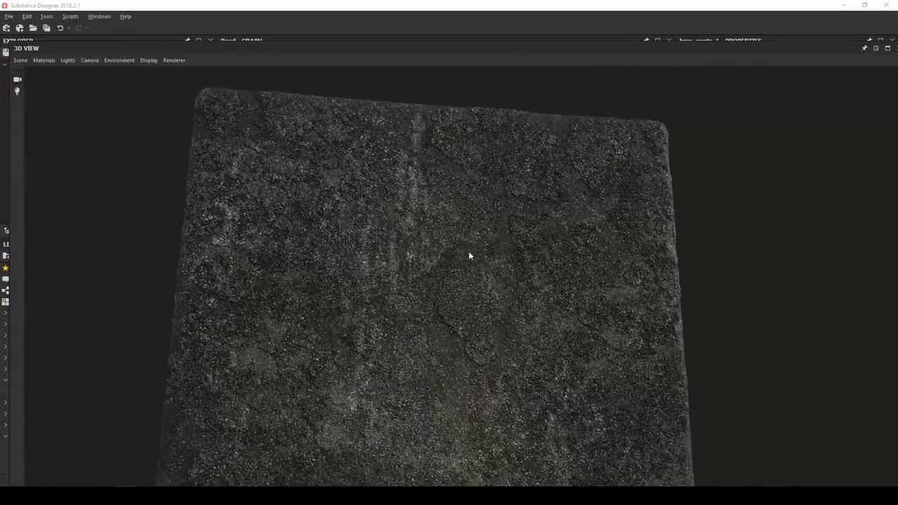
pyautogui.moveTo(469, 254); pyautogui.dragTo(484, 285)
pyautogui.click(875, 48)
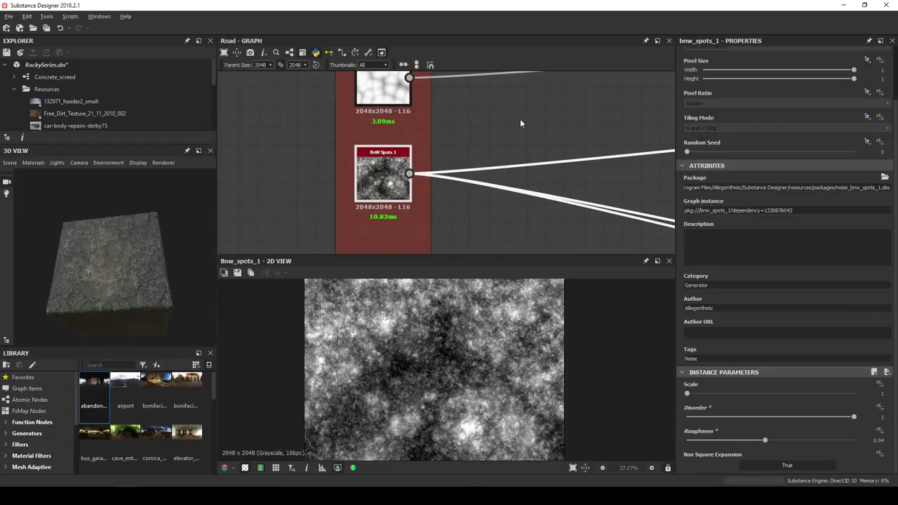
# Try shifting the white input point of the Levels in the Cracks frame and compare the effect on the road surface
pyautogui.scroll(-6, 515, 124)
pyautogui.moveTo(515, 126); pyautogui.dragTo(481, 147, button='middle')
pyautogui.scroll(4, 537, 132)
pyautogui.scroll(2, 481, 145)
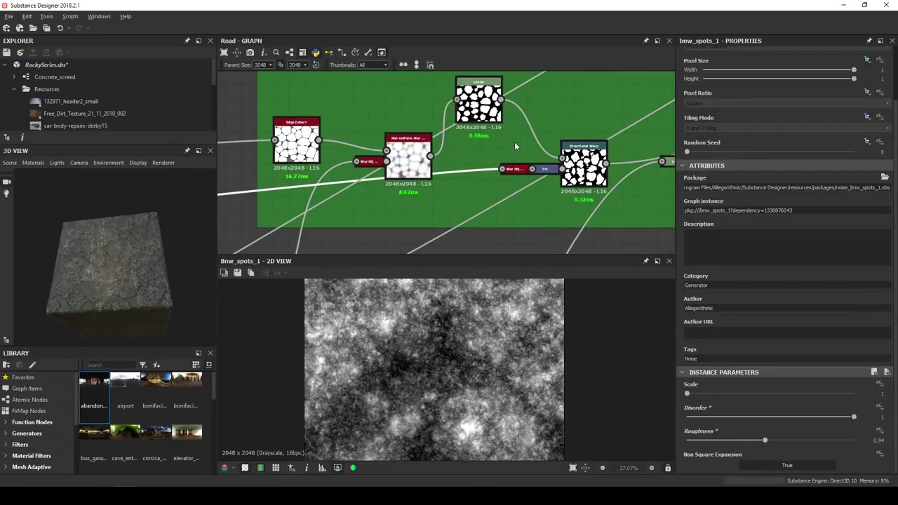
pyautogui.doubleClick(478, 99)
pyautogui.moveTo(159, 270); pyautogui.dragTo(140, 210)
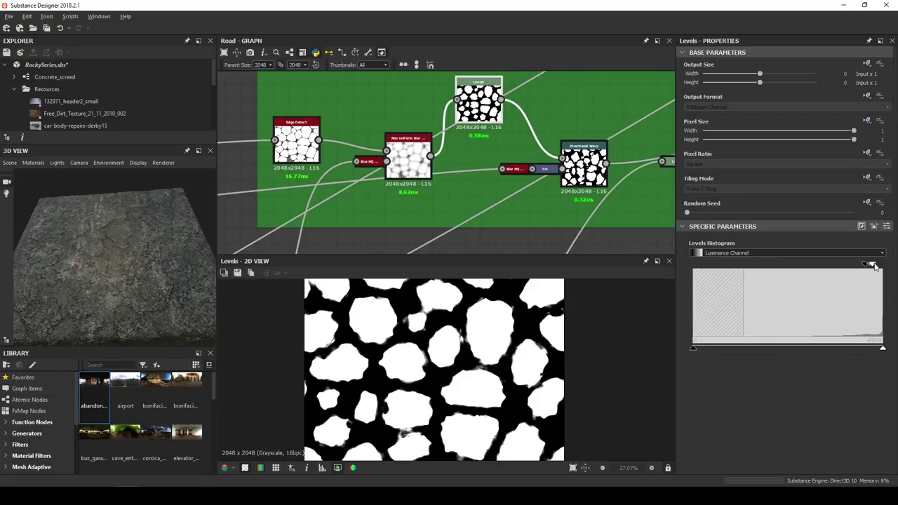
pyautogui.moveTo(874, 265); pyautogui.dragTo(880, 267)
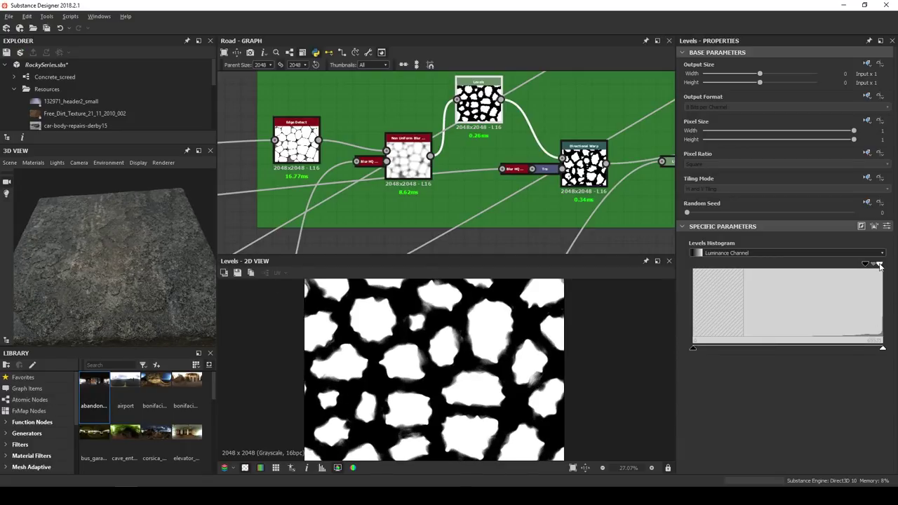
pyautogui.moveTo(168, 317); pyautogui.dragTo(115, 273)
pyautogui.scroll(3, 115, 273)
pyautogui.moveTo(879, 267); pyautogui.dragTo(871, 270)
pyautogui.moveTo(126, 244); pyautogui.dragTo(169, 275)
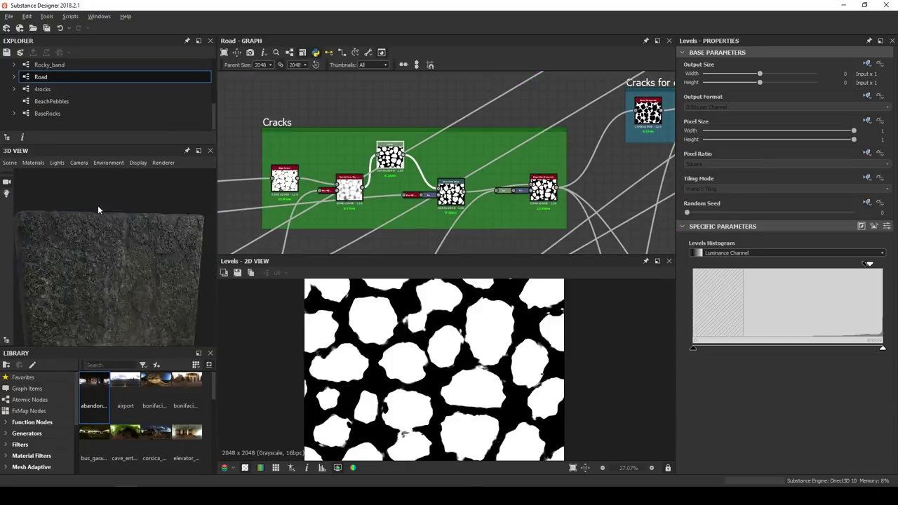
# Set the Cracks frame's Levels numerically to Level In Low 0.75, Level In High 0.9 and Level In Mid 0.92
pyautogui.moveTo(97, 205); pyautogui.dragTo(97, 194)
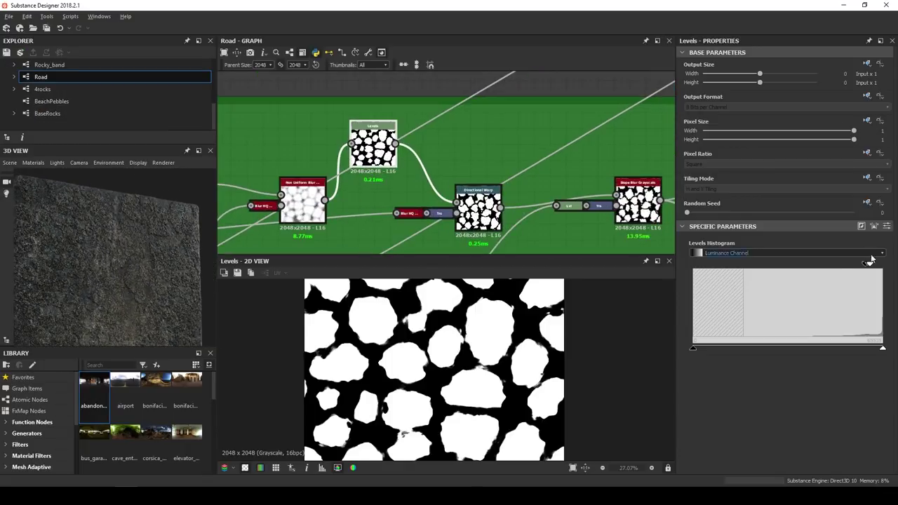
pyautogui.click(886, 226)
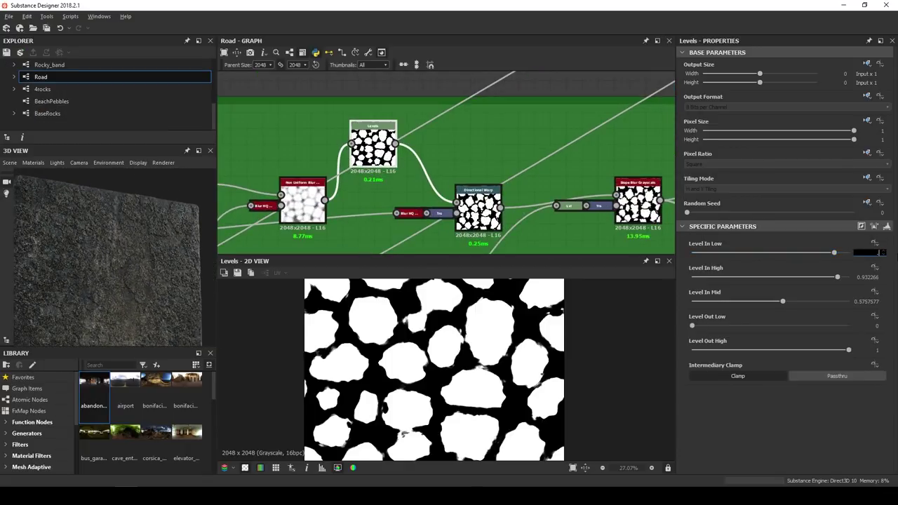
pyautogui.write('.9')
pyautogui.press('Return')
pyautogui.write('.92')
pyautogui.press('Return')
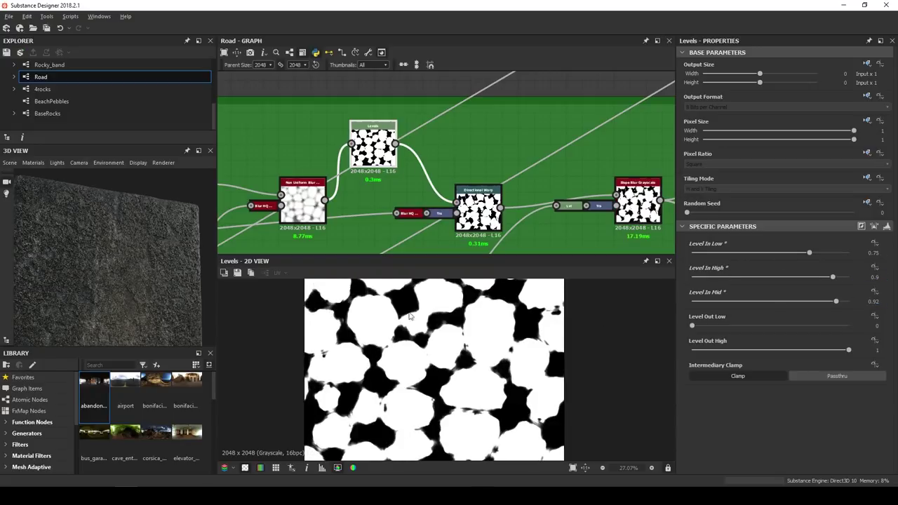
# Examine the crack pattern through the Slope Blur, the Blends and the Safe Transform in the Big and smaller cracks blending frame
pyautogui.scroll(-2, 494, 206)
pyautogui.moveTo(594, 205); pyautogui.dragTo(452, 181, button='middle')
pyautogui.scroll(2, 452, 181)
pyautogui.doubleClick(451, 181)
pyautogui.scroll(-4, 453, 181)
pyautogui.moveTo(523, 242); pyautogui.dragTo(466, 147, button='middle')
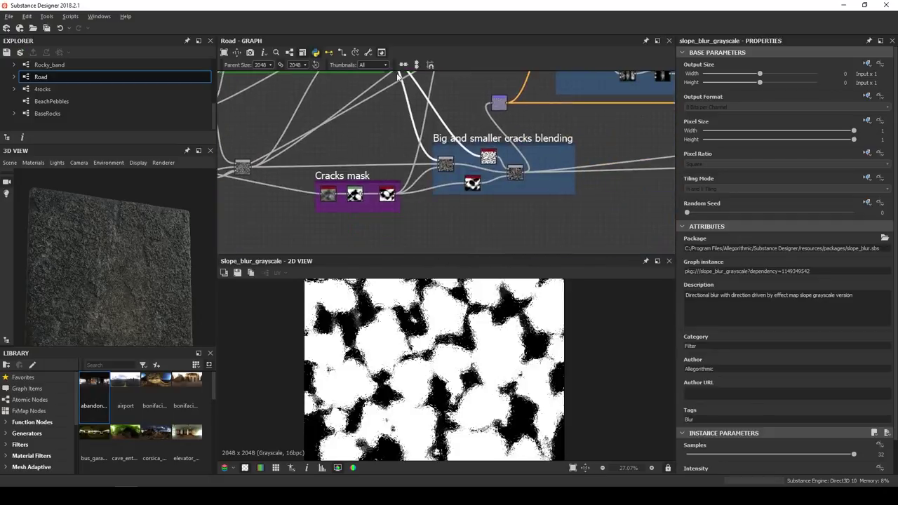
pyautogui.scroll(2, 466, 149)
pyautogui.doubleClick(431, 177)
pyautogui.scroll(3, 482, 368)
pyautogui.doubleClick(550, 190)
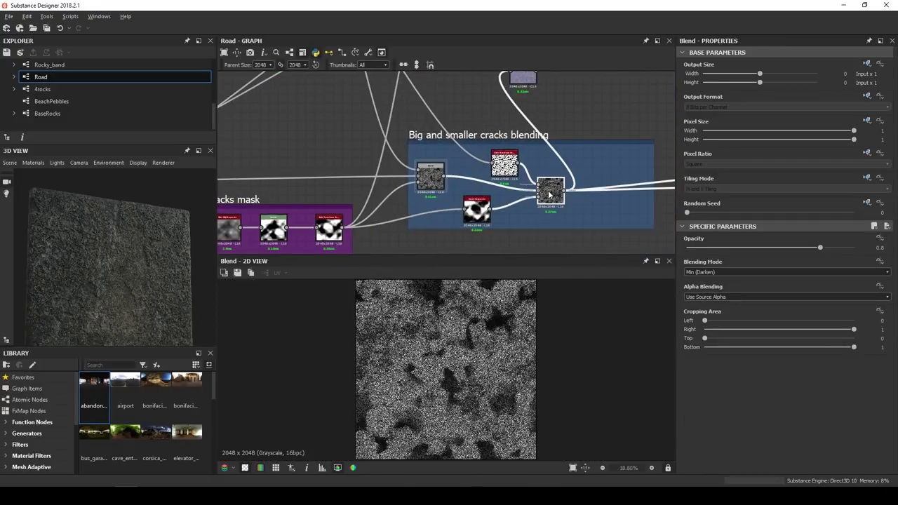
pyautogui.scroll(4, 554, 188)
pyautogui.scroll(-2, 421, 332)
pyautogui.moveTo(424, 331); pyautogui.dragTo(359, 357, button='middle')
pyautogui.doubleClick(461, 146)
pyautogui.scroll(-3, 756, 396)
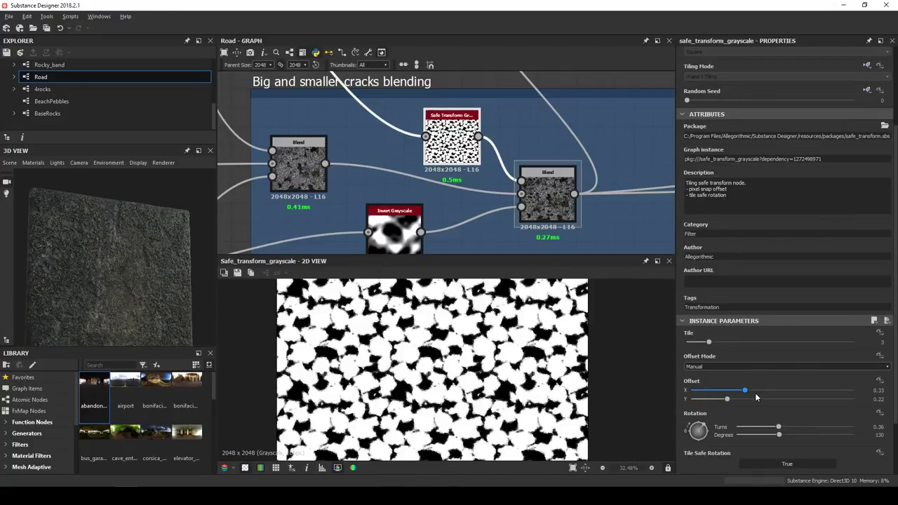
pyautogui.doubleClick(550, 197)
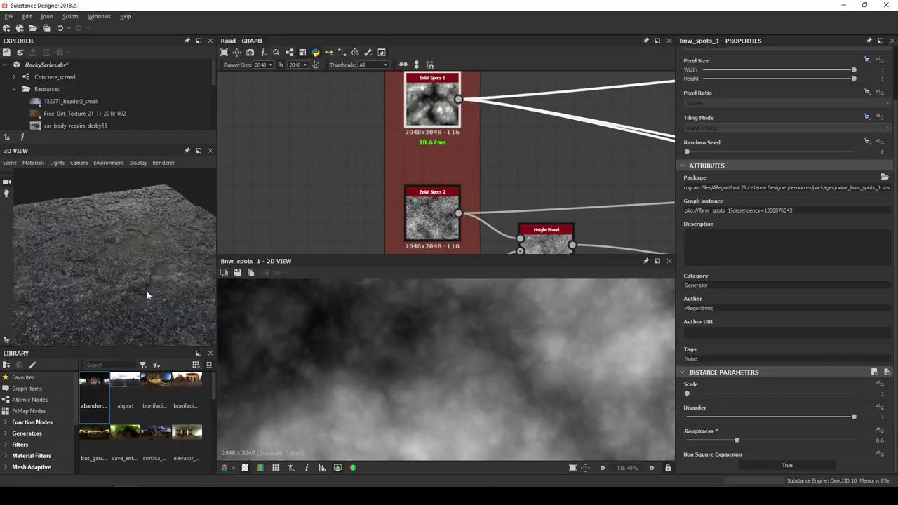
# Recolor the Gradient Map fed by Normal To Height HQ by sampling a gradient from the grey stones in the 132423_header3_small photo
pyautogui.moveTo(148, 295); pyautogui.dragTo(118, 304)
pyautogui.scroll(-8, 458, 173)
pyautogui.moveTo(618, 154); pyautogui.dragTo(398, 183, button='middle')
pyautogui.scroll(5, 390, 190)
pyautogui.scroll(4, 388, 190)
pyautogui.doubleClick(388, 190)
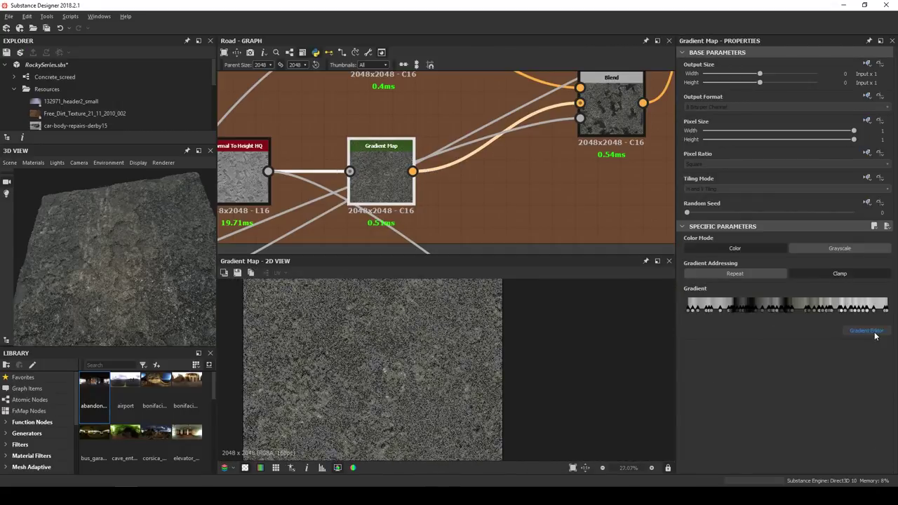
pyautogui.doubleClick(72, 102)
pyautogui.click(381, 175)
pyautogui.click(867, 331)
pyautogui.moveTo(406, 365)
pyautogui.mouseDown()
pyautogui.moveTo(424, 370)
pyautogui.moveTo(416, 358)
pyautogui.mouseUp()
pyautogui.scroll(8, 430, 348)
pyautogui.click(391, 284)
pyautogui.moveTo(151, 271); pyautogui.dragTo(153, 307)
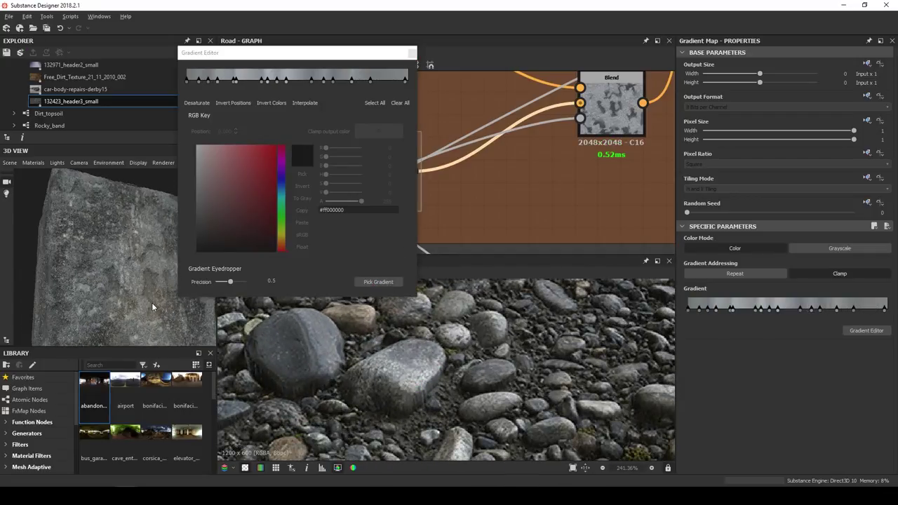
pyautogui.click(412, 53)
# Inspect the recolored road surface in an enlarged 3D view, both close up and from a distance
pyautogui.moveTo(153, 200); pyautogui.dragTo(158, 235)
pyautogui.click(199, 151)
pyautogui.moveTo(221, 230); pyautogui.dragTo(523, 288)
pyautogui.scroll(5, 466, 274)
pyautogui.scroll(-5, 466, 274)
pyautogui.click(889, 50)
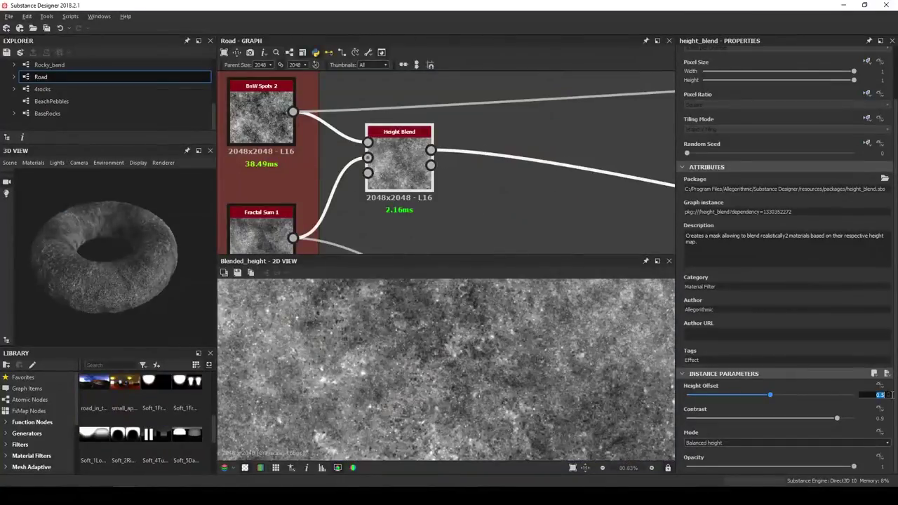
# Set the Height Offset to 0.4 on the Height Blend combining BnW Spots 2 and Fractal Sum 1
pyautogui.write('0.4')
pyautogui.press('Return')
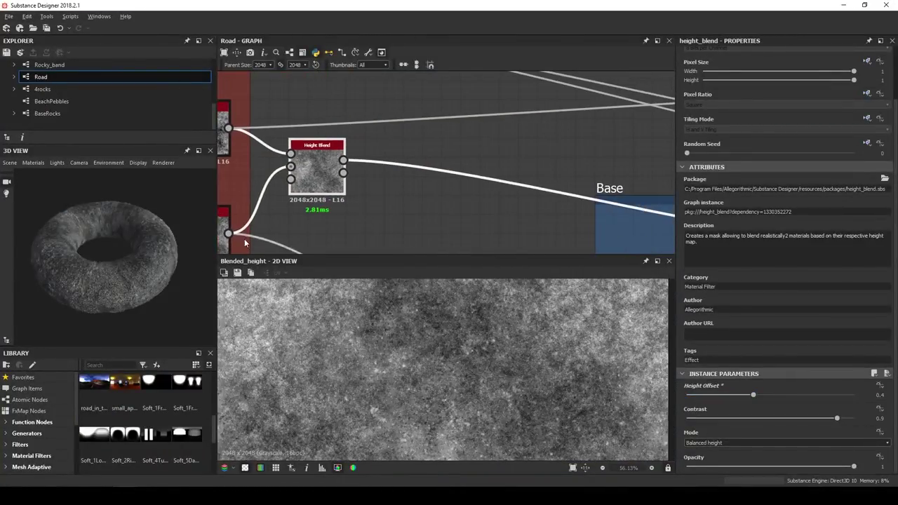
pyautogui.scroll(5, 144, 275)
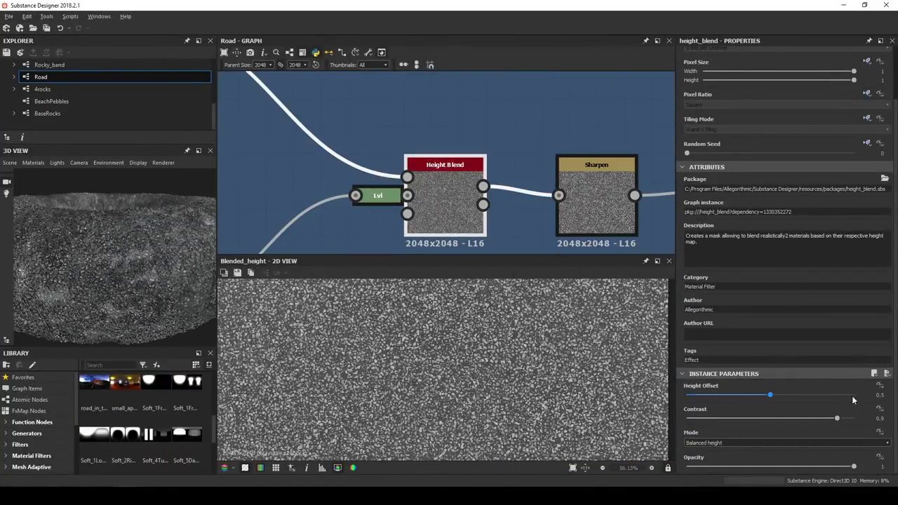
# Set the Height Offset to 0.33 on the Height Blend before the Sharpen in the Base frame and check its stones
pyautogui.click(890, 394)
pyautogui.write('.33')
pyautogui.press('Return')
pyautogui.scroll(5, 472, 378)
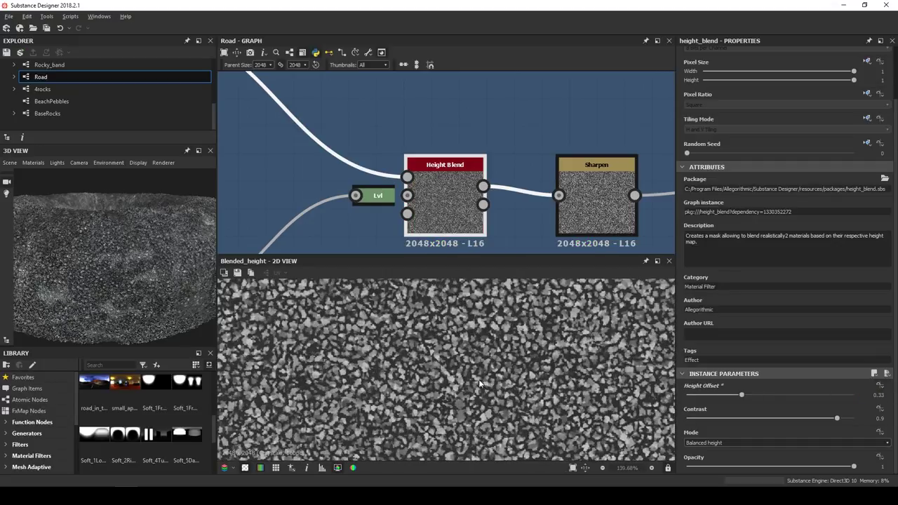
# Switch the 3D preview mesh from the torus to the cube-shaped mesh and orbit around its surface
pyautogui.moveTo(168, 242); pyautogui.dragTo(183, 297)
pyautogui.click(10, 162)
pyautogui.click(40, 273)
pyautogui.moveTo(128, 241); pyautogui.dragTo(197, 250)
# Review the neighboring nodes and set the Height Offset of the Base frame's Height Blend to 0.44
pyautogui.scroll(-5, 145, 254)
pyautogui.scroll(-3, 351, 189)
pyautogui.moveTo(597, 204); pyautogui.dragTo(219, 245, button='middle')
pyautogui.doubleClick(452, 160)
pyautogui.scroll(2, 466, 308)
pyautogui.moveTo(307, 245); pyautogui.dragTo(661, 200, button='middle')
pyautogui.doubleClick(359, 190)
pyautogui.scroll(-3, 391, 344)
pyautogui.doubleClick(320, 186)
pyautogui.doubleClick(360, 189)
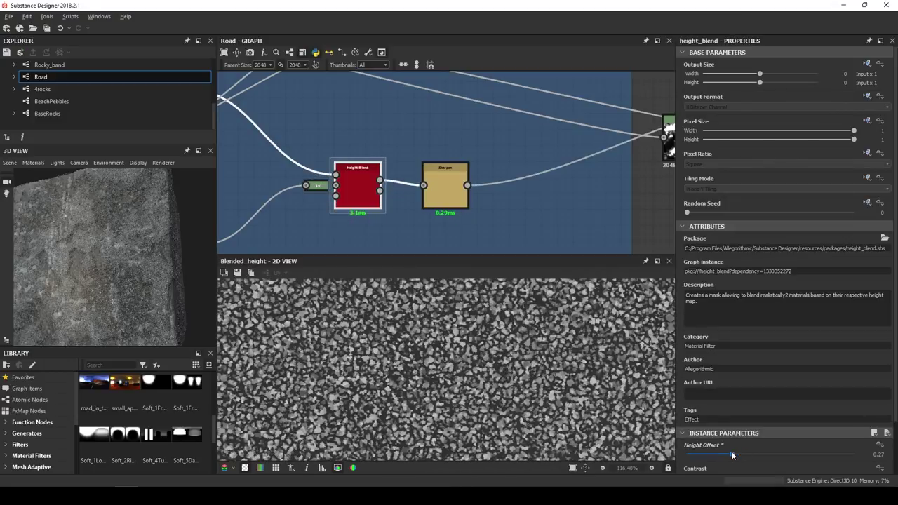
pyautogui.moveTo(811, 457); pyautogui.dragTo(784, 455)
# Examine the stone detail of the road up close and across the whole surface in an enlarged 3D view
pyautogui.moveTo(93, 271); pyautogui.dragTo(136, 269)
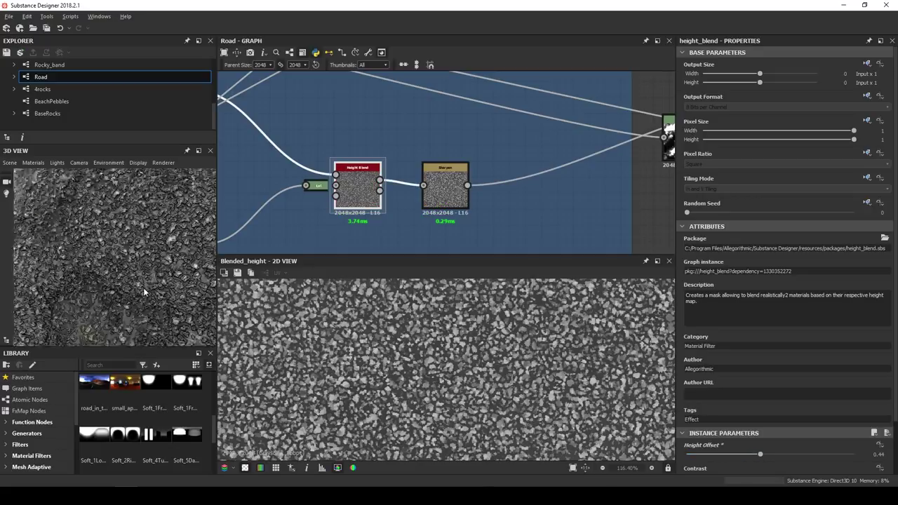
pyautogui.moveTo(143, 287); pyautogui.dragTo(77, 256)
pyautogui.scroll(-3, 165, 449)
pyautogui.moveTo(188, 390); pyautogui.dragTo(130, 246)
pyautogui.click(198, 151)
pyautogui.moveTo(295, 180); pyautogui.dragTo(419, 283)
pyautogui.scroll(5, 507, 304)
pyautogui.scroll(-5, 520, 300)
pyautogui.scroll(5, 419, 282)
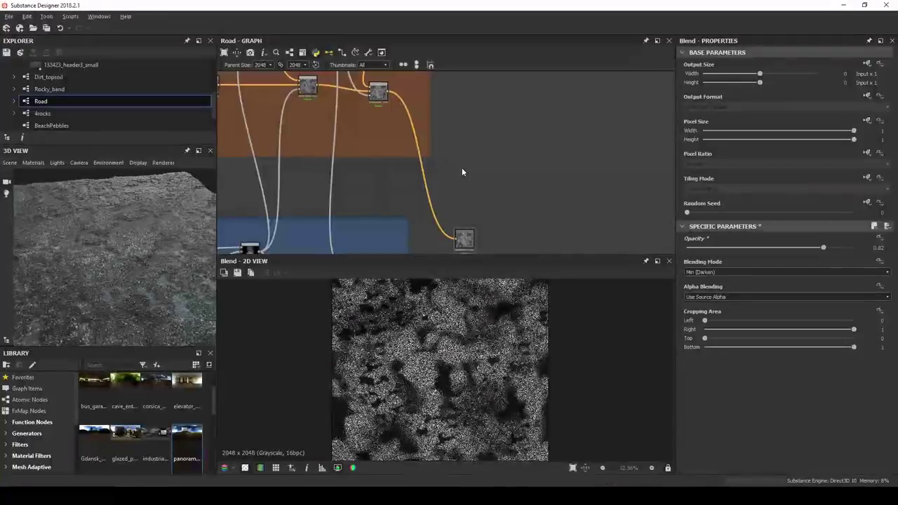
# Add a PBR BaseColor / Metallic Validate node fed by the final color Blend and examine its out-of-range areas
pyautogui.press('space')
pyautogui.write('pb')
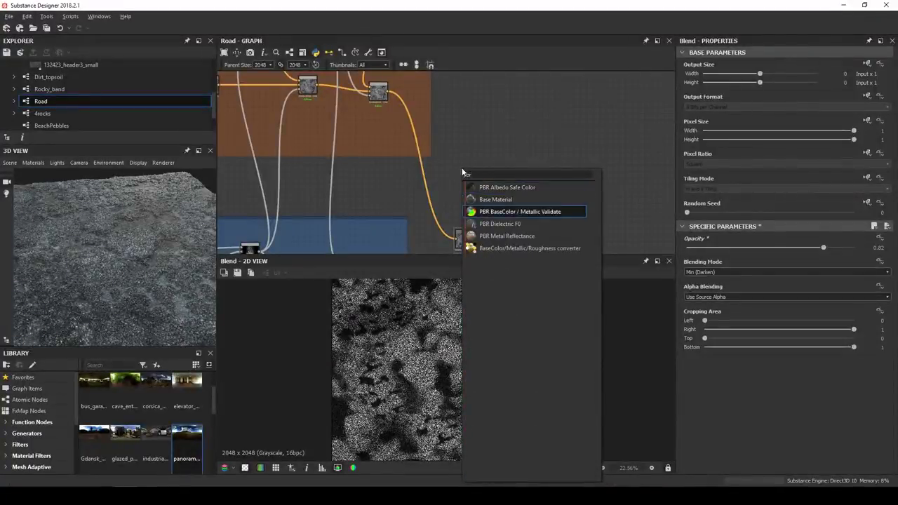
pyautogui.write('r')
pyautogui.press('Return')
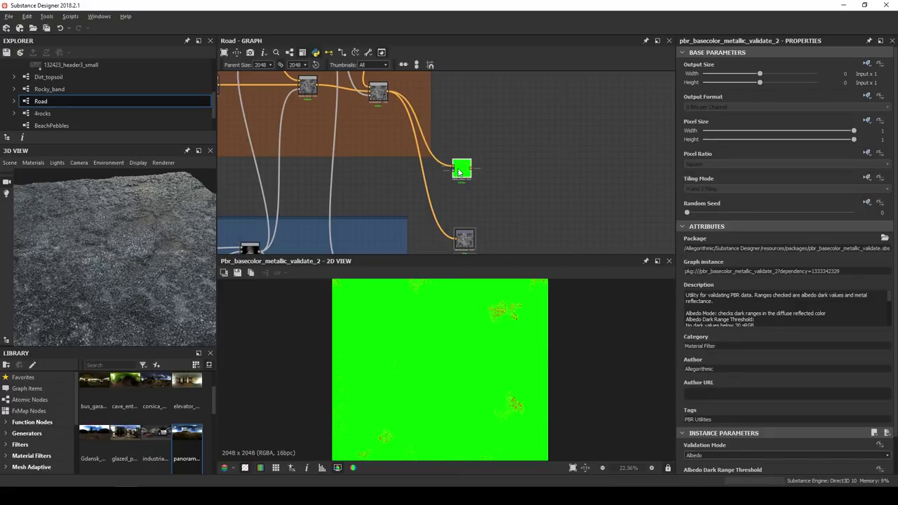
pyautogui.scroll(5, 519, 325)
pyautogui.scroll(3, 466, 334)
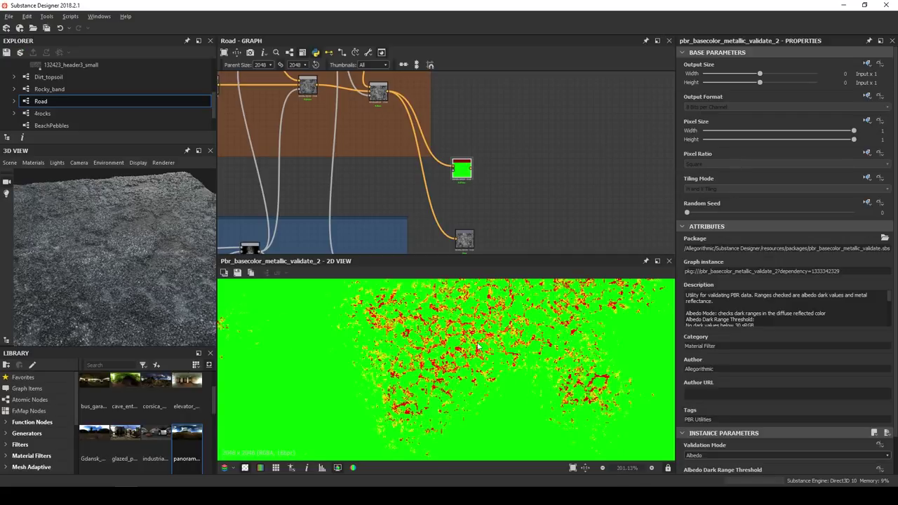
pyautogui.moveTo(139, 254); pyautogui.dragTo(141, 232)
# Make room beside the validation node and add a PBR Albedo Safe Color node fed by the final color Blend
pyautogui.moveTo(490, 188); pyautogui.dragTo(452, 179, button='middle')
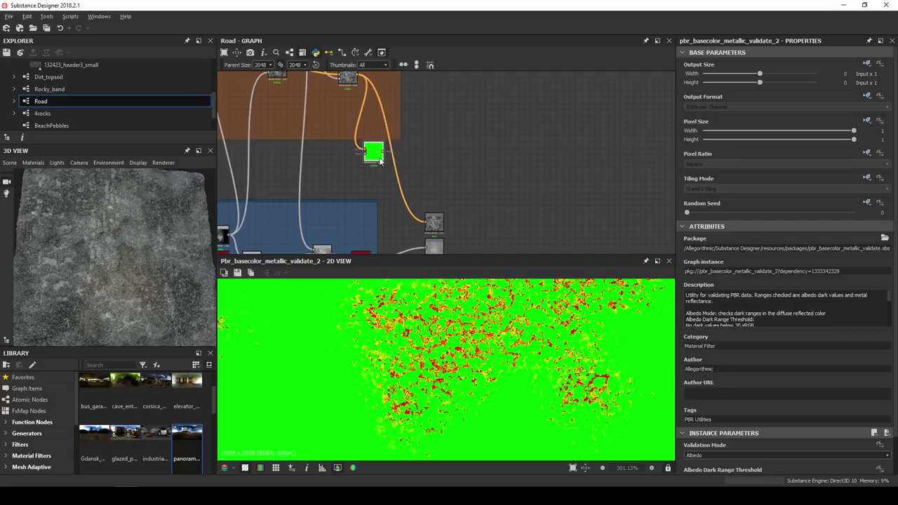
pyautogui.scroll(3, 379, 161)
pyautogui.scroll(-3, 434, 162)
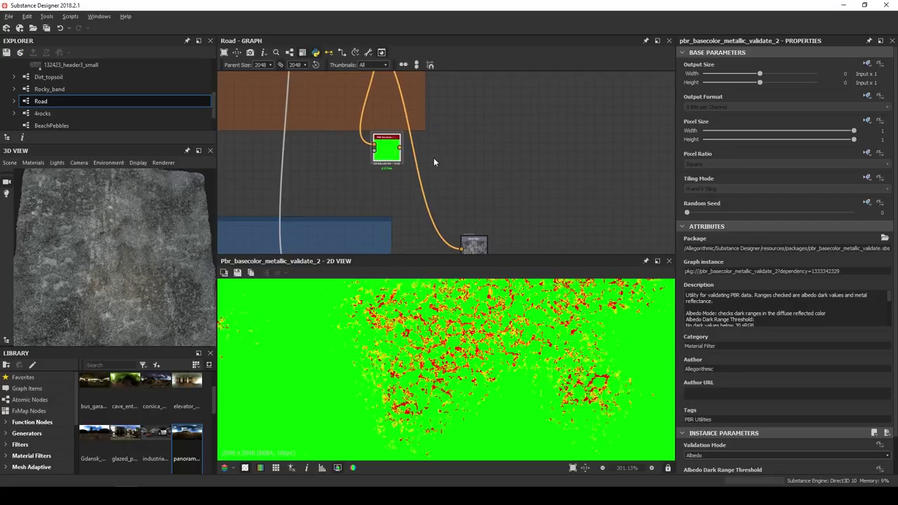
pyautogui.moveTo(388, 151); pyautogui.dragTo(458, 168)
pyautogui.press('space')
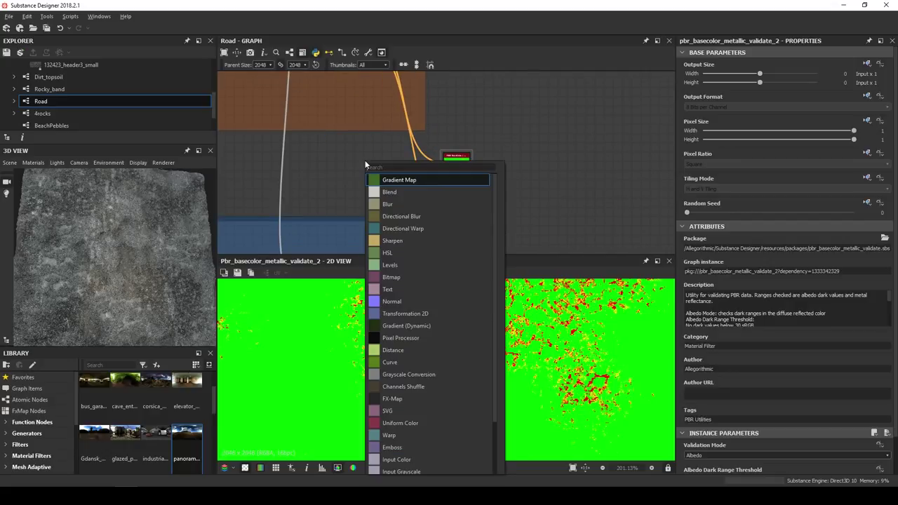
pyautogui.write('pbr')
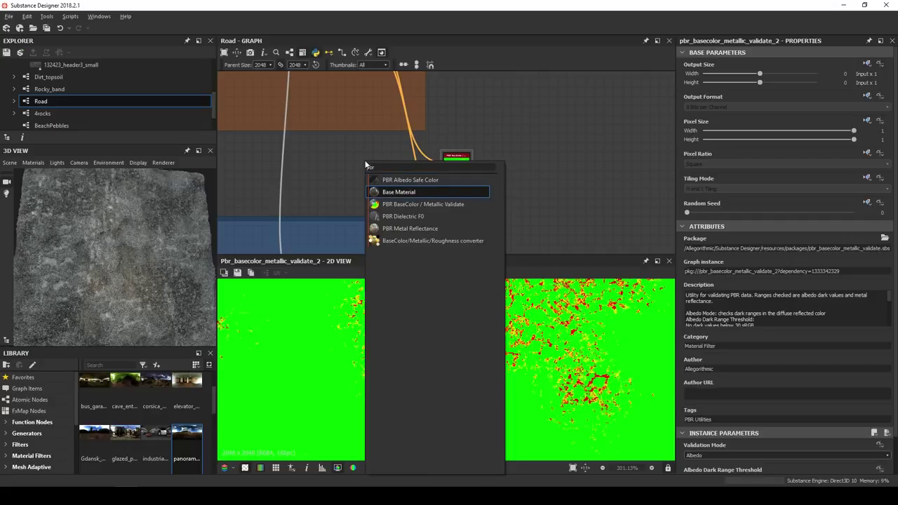
pyautogui.press('Up')
pyautogui.press('Return')
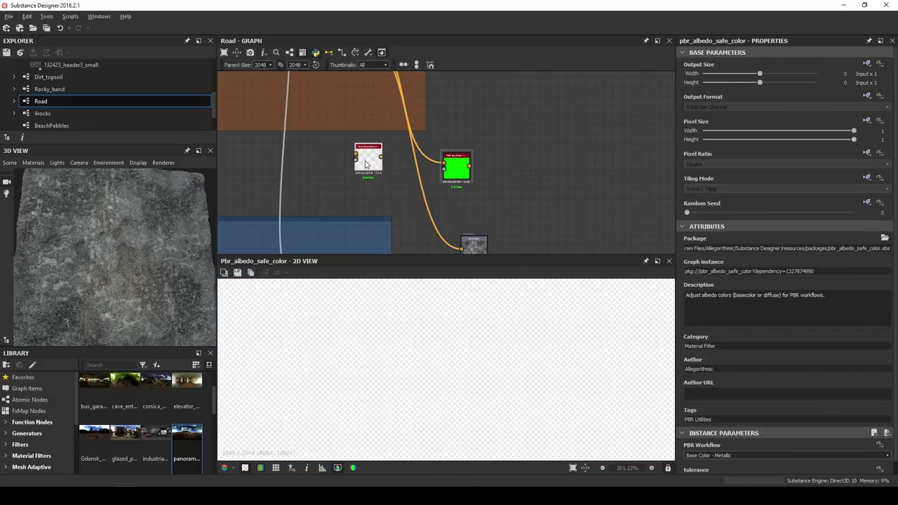
pyautogui.moveTo(327, 162); pyautogui.dragTo(360, 214, button='middle')
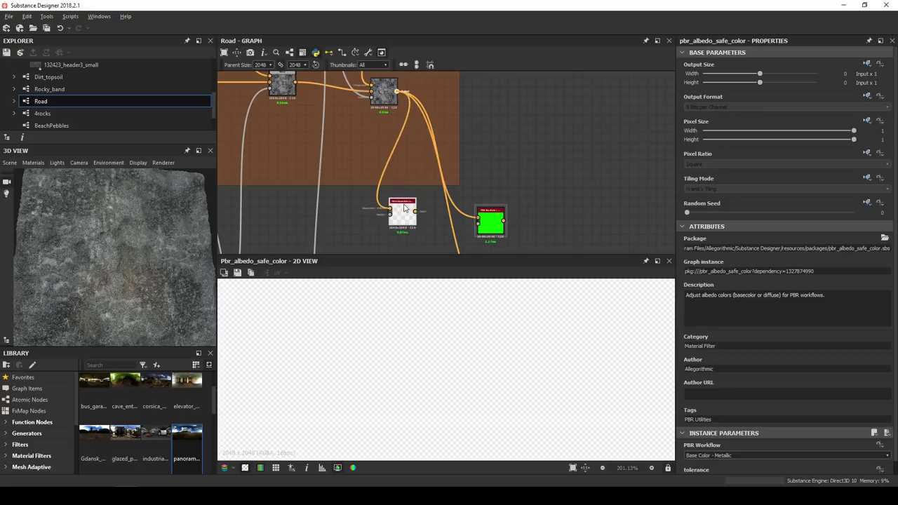
pyautogui.scroll(-5, 495, 356)
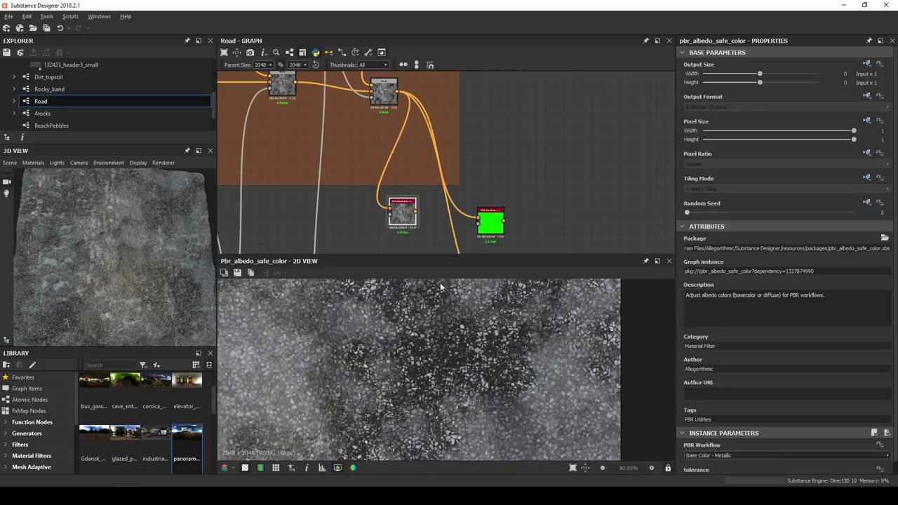
# Compare the final color Blend with the PBR Albedo Safe Color and feed the safe color into the validation node
pyautogui.click(385, 99)
pyautogui.scroll(5, 445, 339)
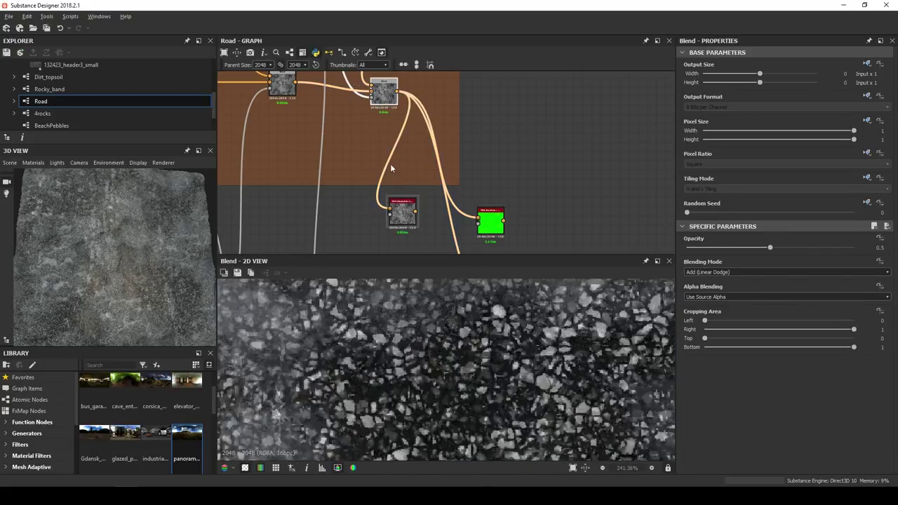
pyautogui.click(406, 216)
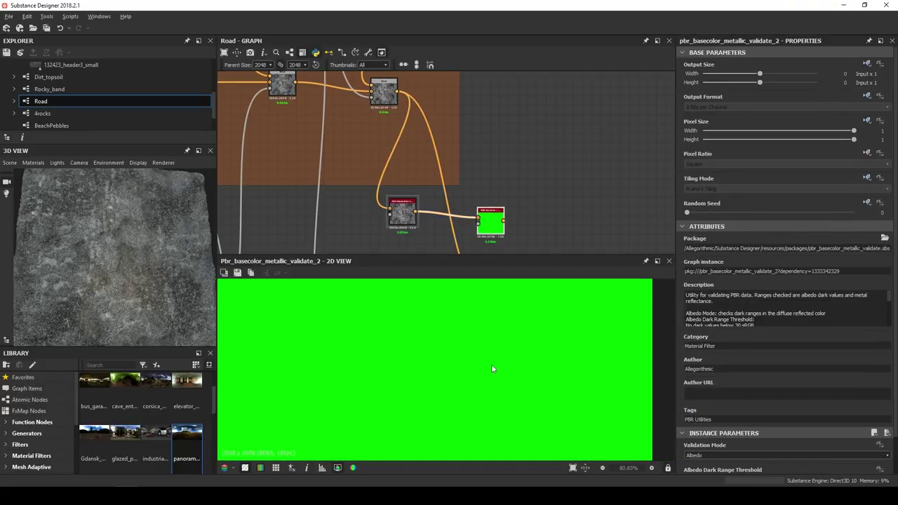
# Feed the PBR Albedo Safe Color result into the base color output and move its node closer to the validation node
pyautogui.scroll(-10, 491, 365)
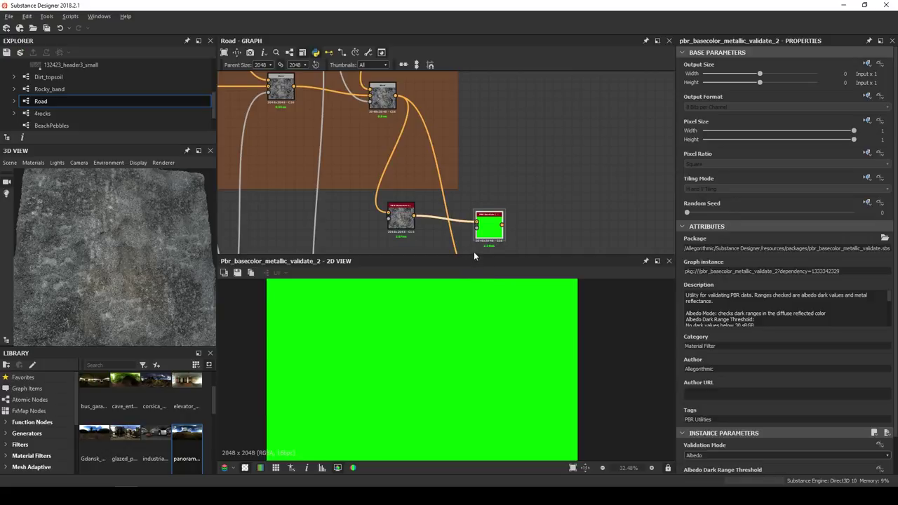
pyautogui.moveTo(456, 208); pyautogui.dragTo(423, 131, button='middle')
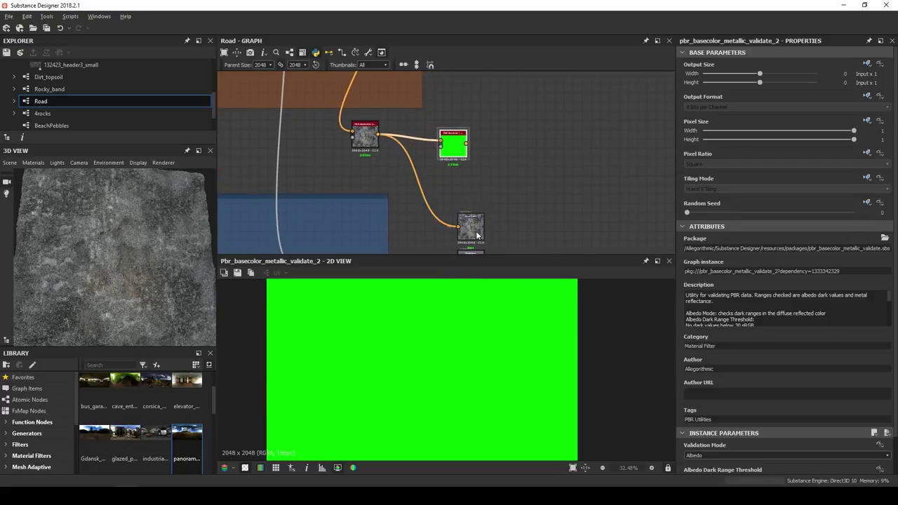
pyautogui.moveTo(372, 144); pyautogui.dragTo(391, 152)
# Examine the material with the safe base color on the cube's top and side faces in an enlarged 3D view
pyautogui.moveTo(152, 230)
pyautogui.mouseDown()
pyautogui.moveTo(153, 254)
pyautogui.moveTo(189, 262)
pyautogui.moveTo(144, 232)
pyautogui.mouseUp()
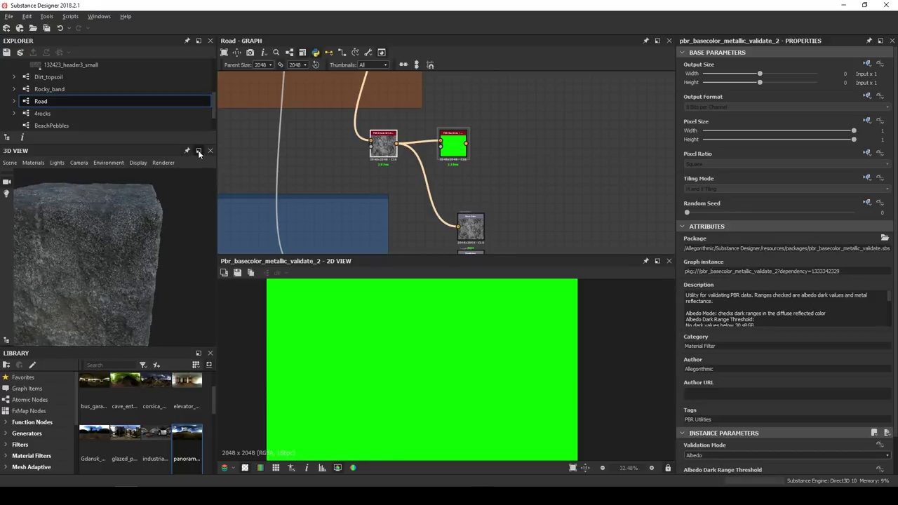
pyautogui.click(199, 152)
pyautogui.moveTo(445, 201); pyautogui.dragTo(629, 269)
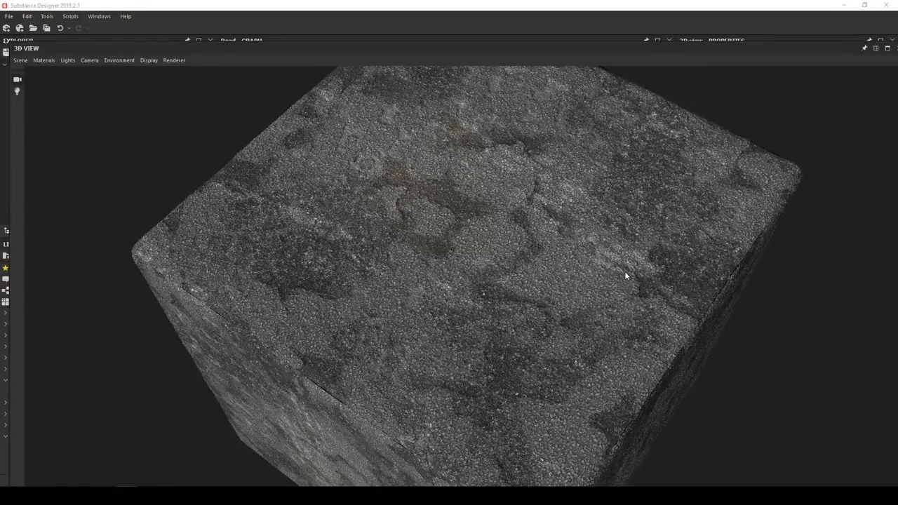
pyautogui.moveTo(625, 273); pyautogui.dragTo(619, 281)
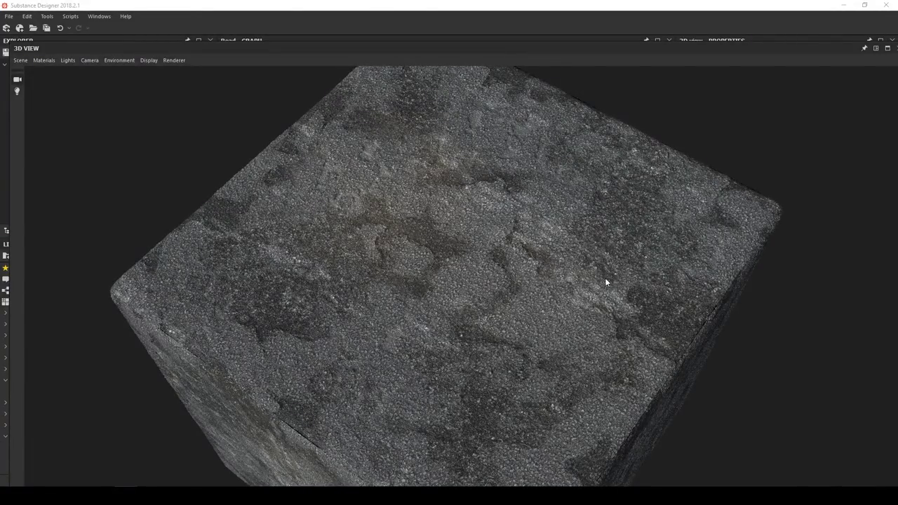
pyautogui.moveTo(605, 278); pyautogui.dragTo(482, 278)
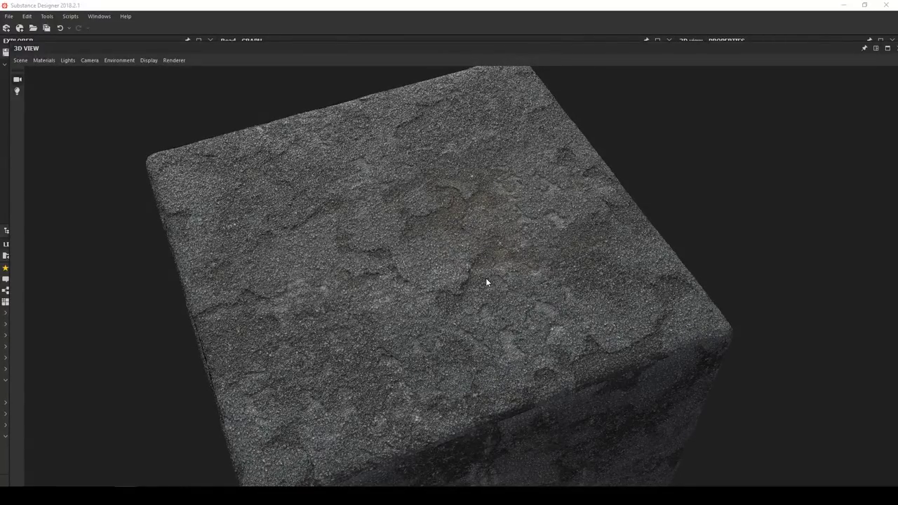
pyautogui.moveTo(487, 279); pyautogui.dragTo(506, 273)
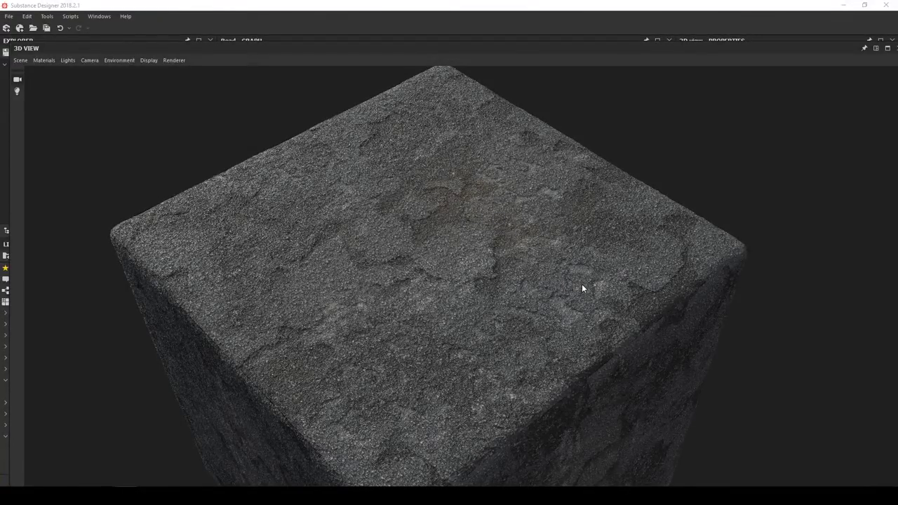
pyautogui.moveTo(581, 285); pyautogui.dragTo(426, 282)
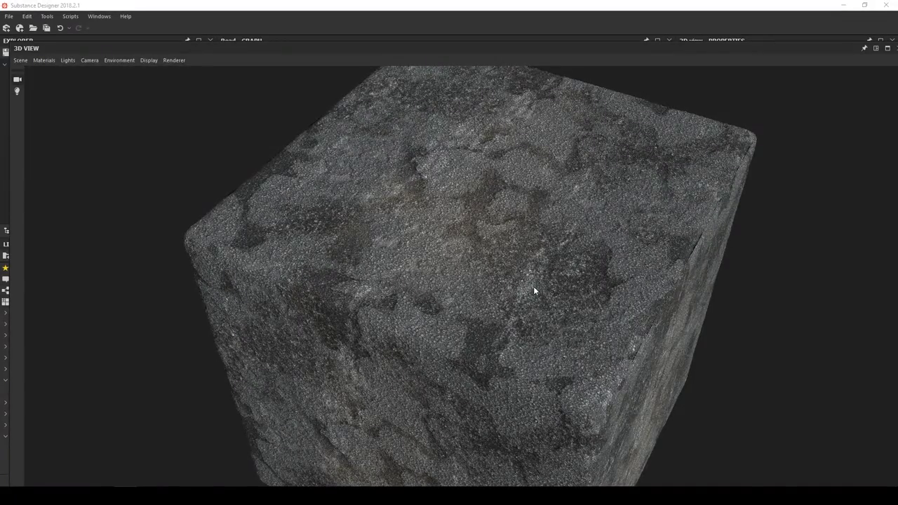
pyautogui.moveTo(533, 286); pyautogui.dragTo(483, 217)
pyautogui.moveTo(539, 276); pyautogui.dragTo(519, 261)
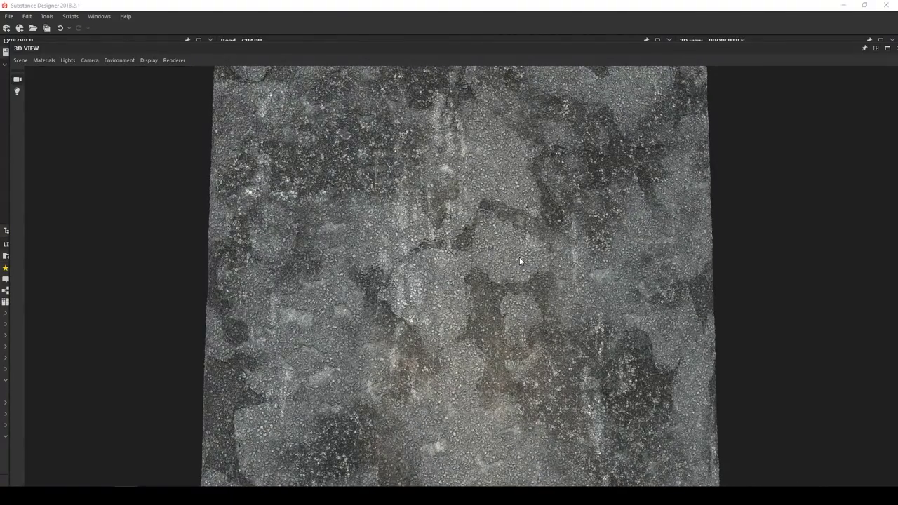
# Switch the 3D view's renderer from Iray to OpenGL, check the cube's surface and dock the view again
pyautogui.click(171, 63)
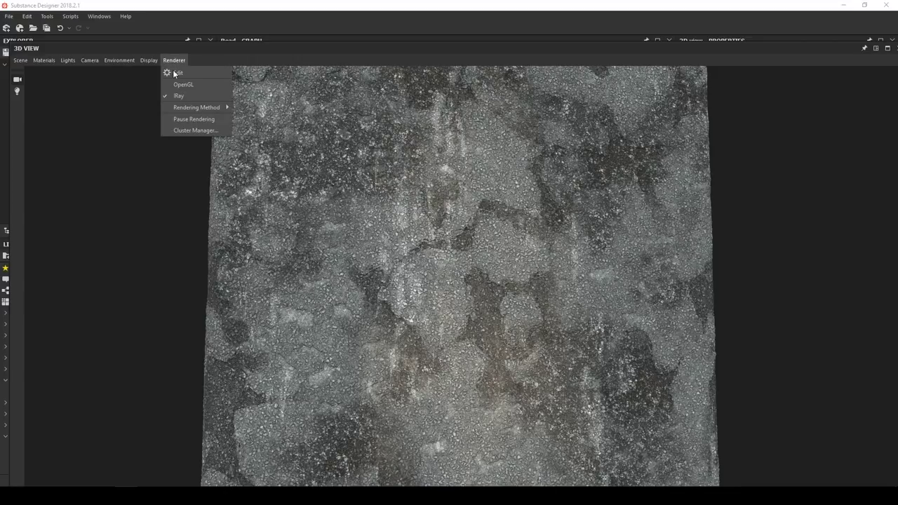
pyautogui.click(187, 85)
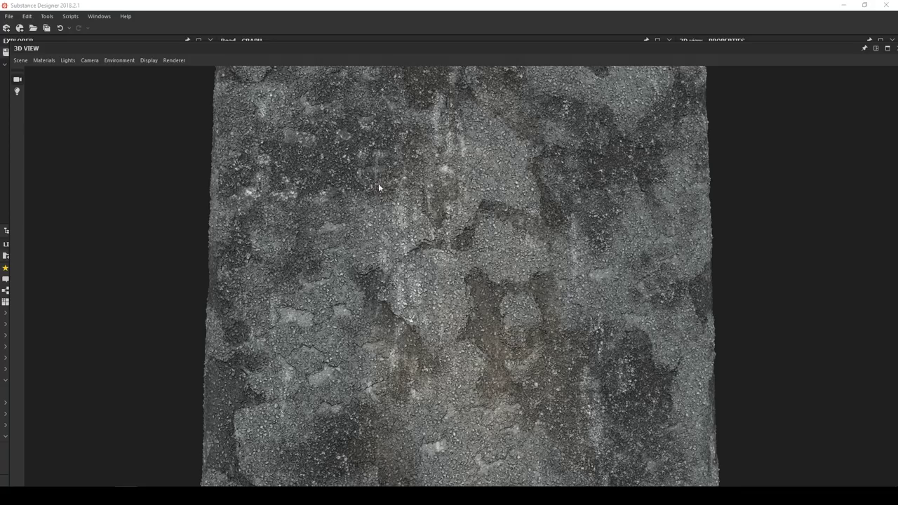
pyautogui.scroll(-3, 406, 210)
pyautogui.moveTo(406, 209)
pyautogui.mouseDown()
pyautogui.moveTo(418, 222)
pyautogui.moveTo(422, 205)
pyautogui.mouseUp()
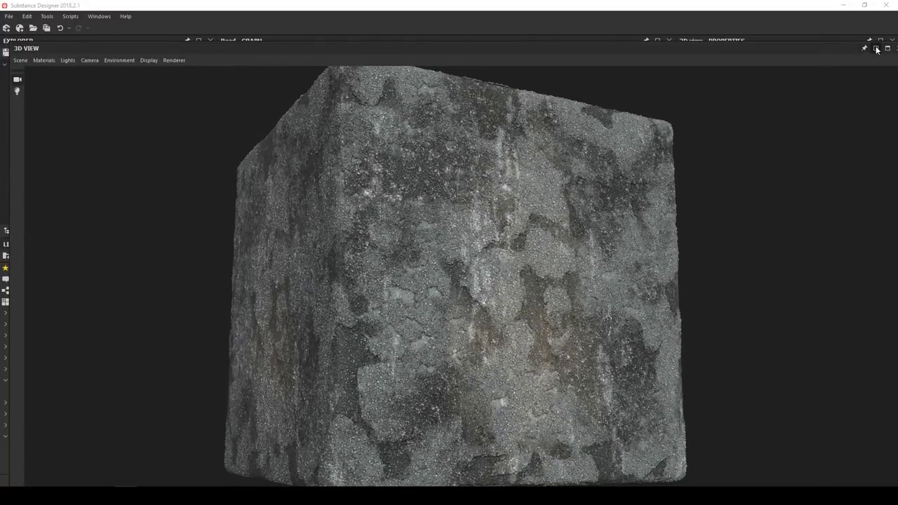
pyautogui.click(876, 49)
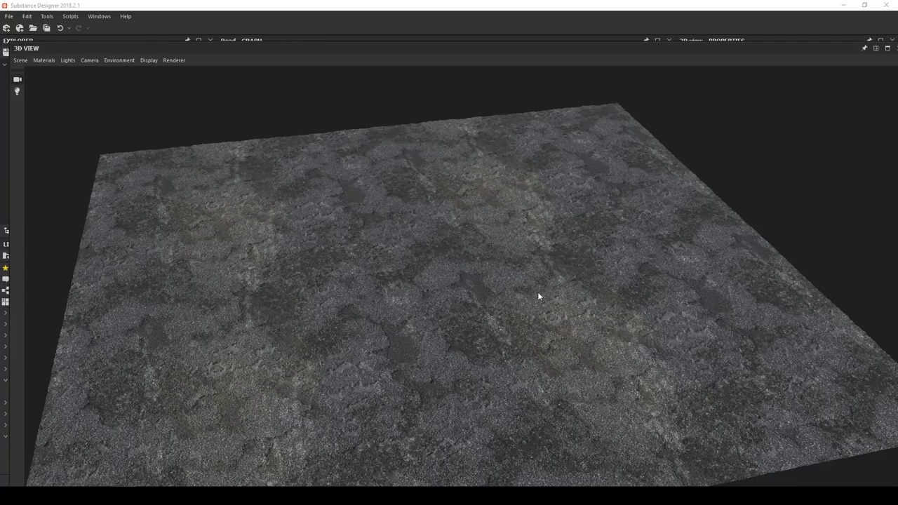
# Examine the road material on the flat plane from different angles and up close in the enlarged 3D view
pyautogui.scroll(3, 538, 292)
pyautogui.moveTo(508, 289); pyautogui.dragTo(315, 295)
pyautogui.scroll(5, 391, 288)
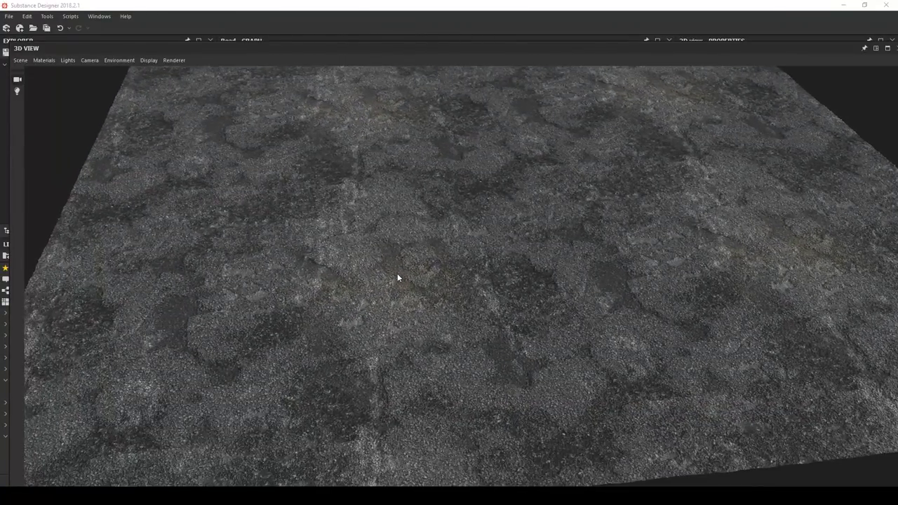
pyautogui.scroll(6, 404, 274)
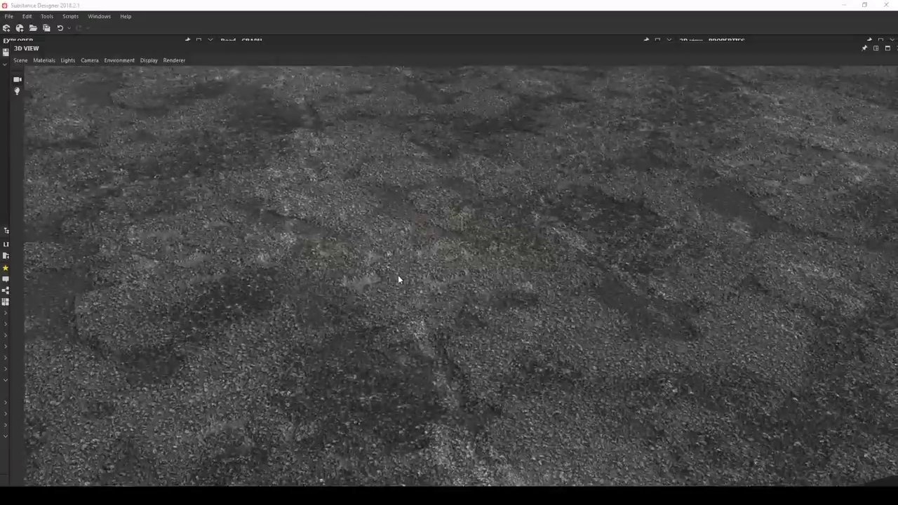